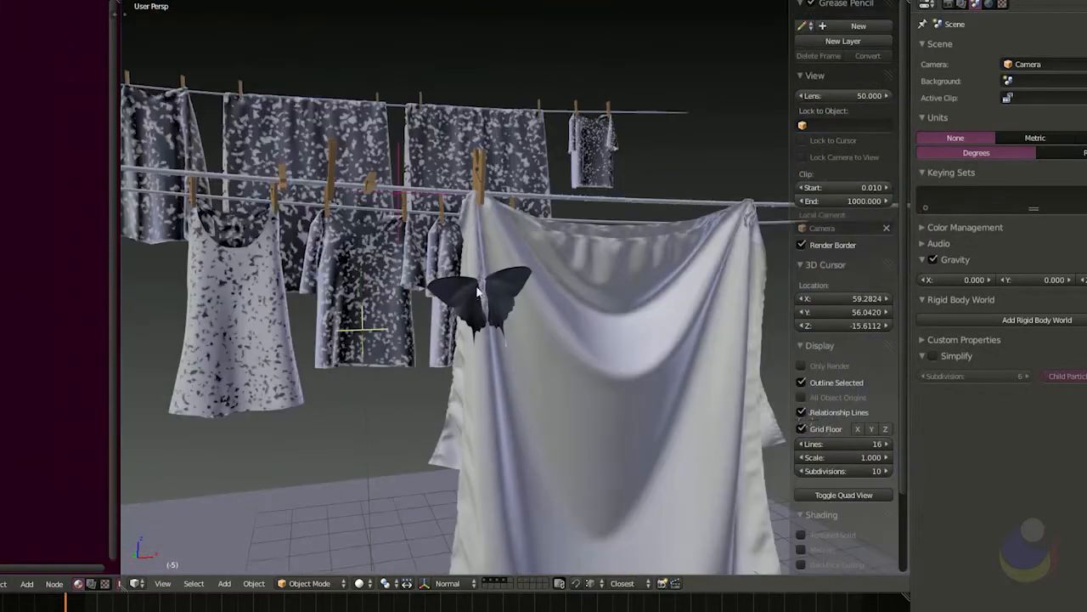
Examine the clothesline scene from several angles, return to the camera view and select the upper front clothesline
middle_drag(387, 314, 441, 283)
scroll(427, 306, down, 3)
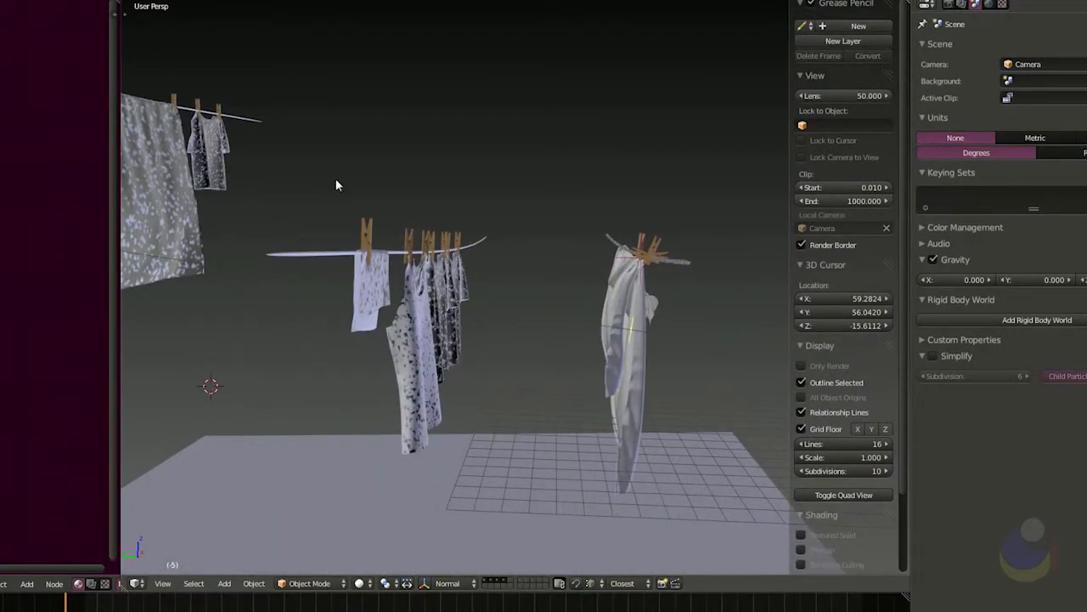
middle_drag(336, 179, 515, 233)
middle_drag(403, 227, 560, 341)
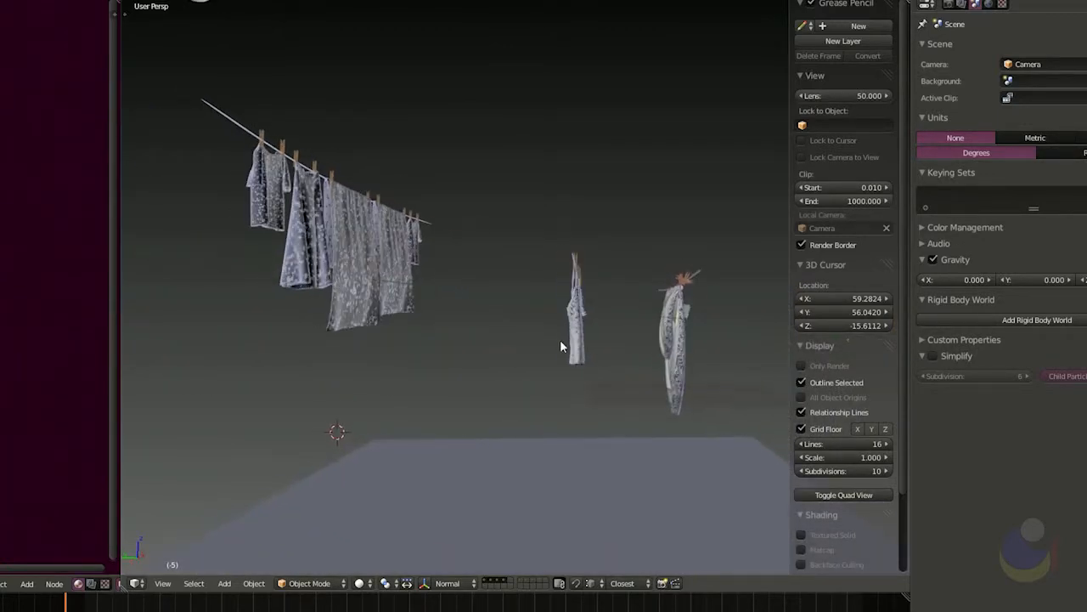
key(KP_0)
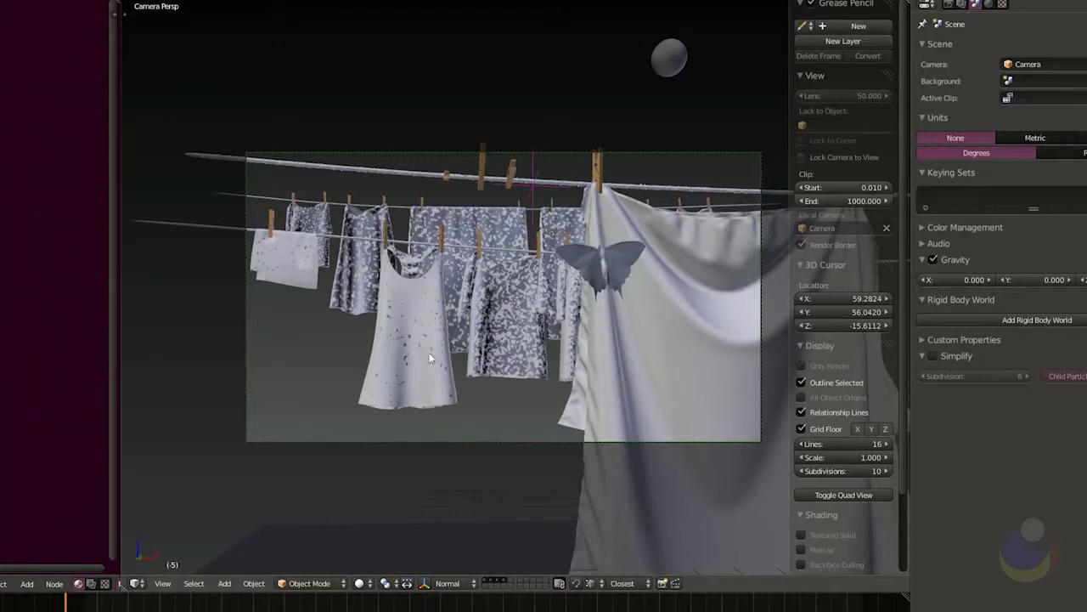
right_click(359, 172)
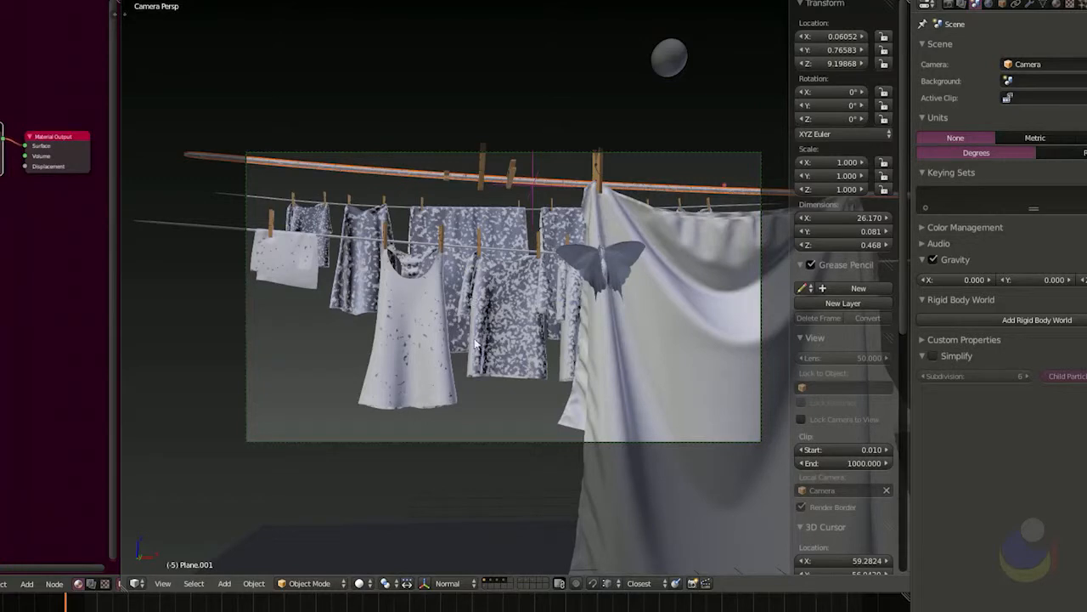
Switch to an empty layer and add a cube mesh for a new clothesline
click(490, 585)
middle_drag(510, 368, 535, 381)
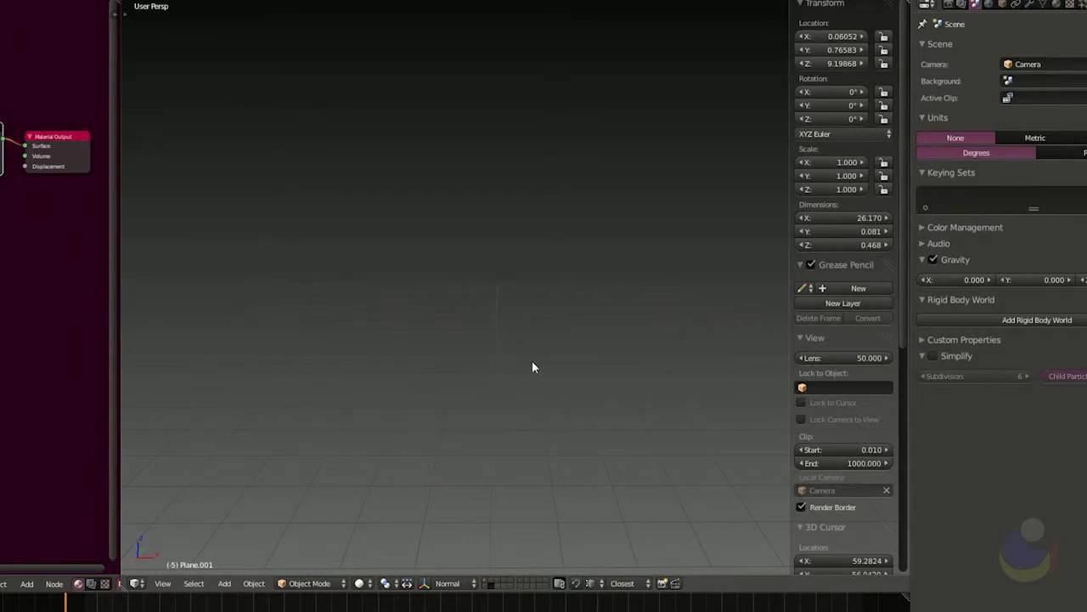
key(space)
mouse_move(532, 362)
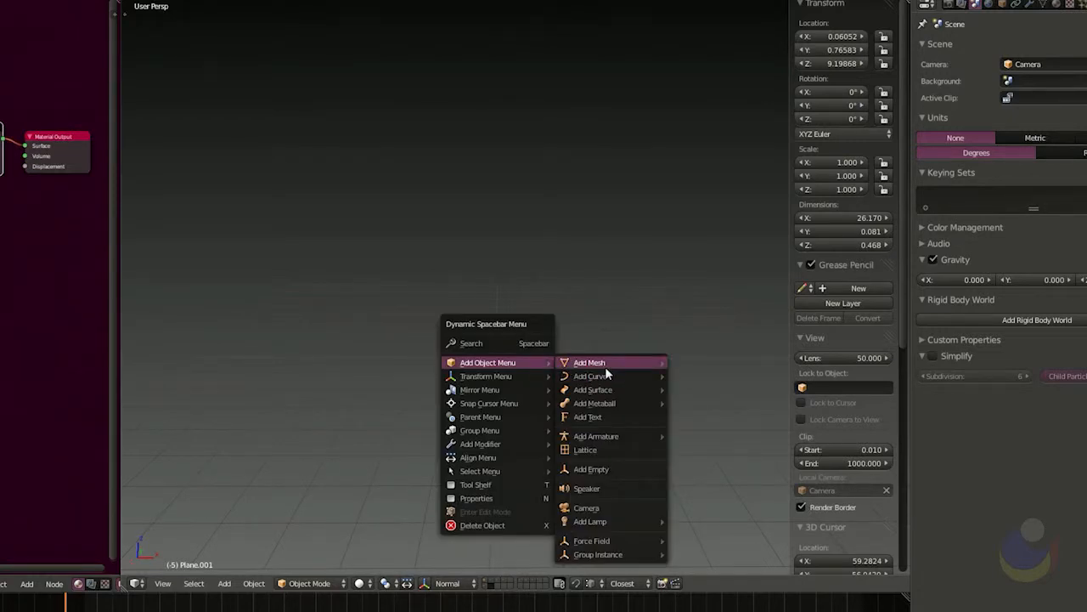
mouse_move(605, 364)
click(692, 376)
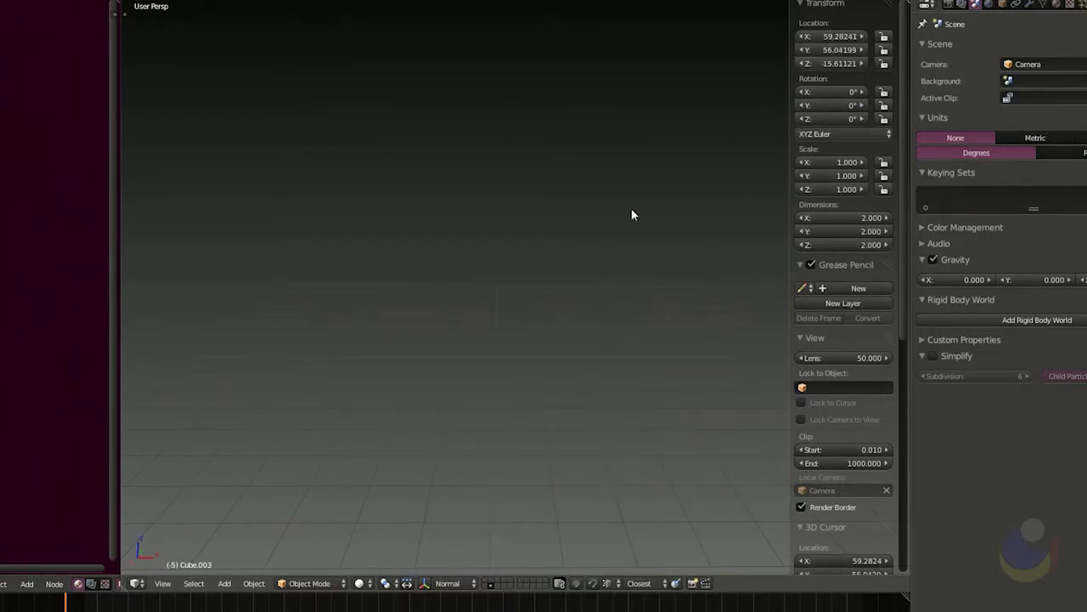
Set the cube's X, Y and Z location to 0 to place it at the origin
scroll(574, 306, down, 8)
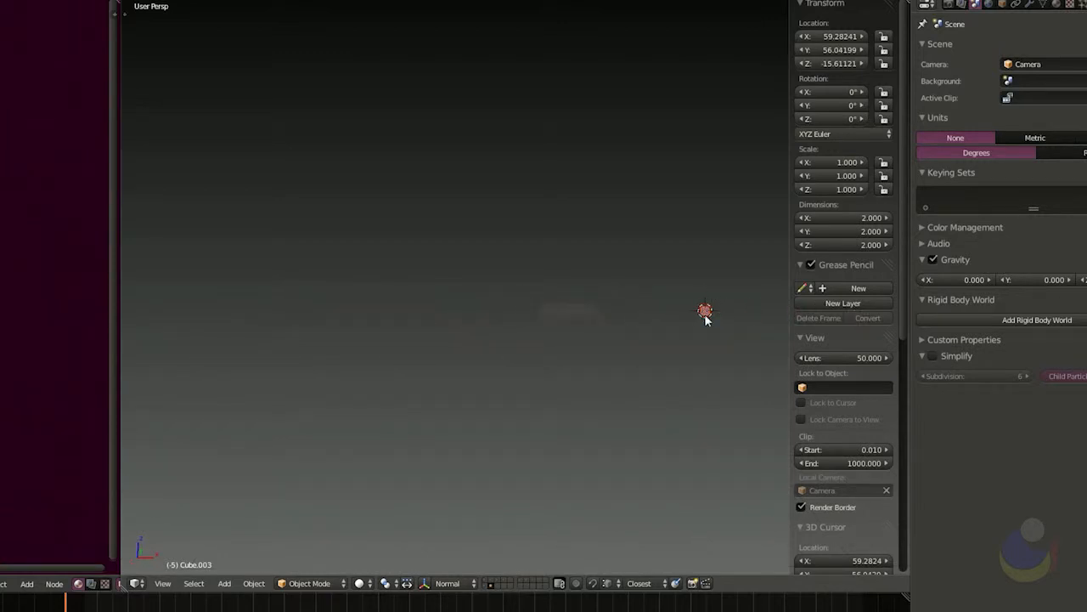
drag(828, 37, 837, 67)
text(0)
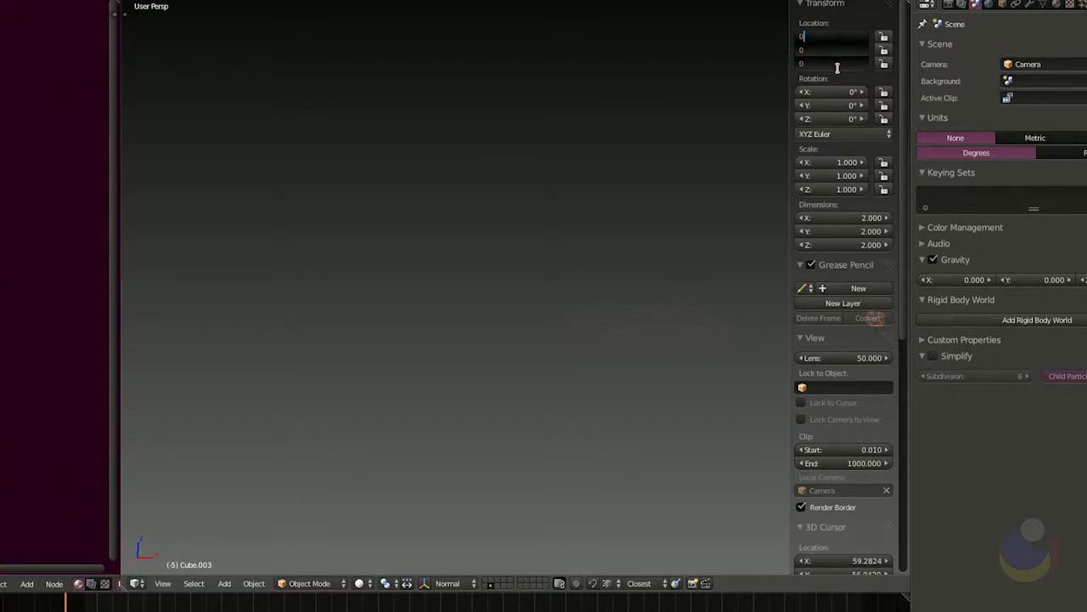
key(Return)
scroll(672, 333, up, 12)
scroll(673, 339, down, 12)
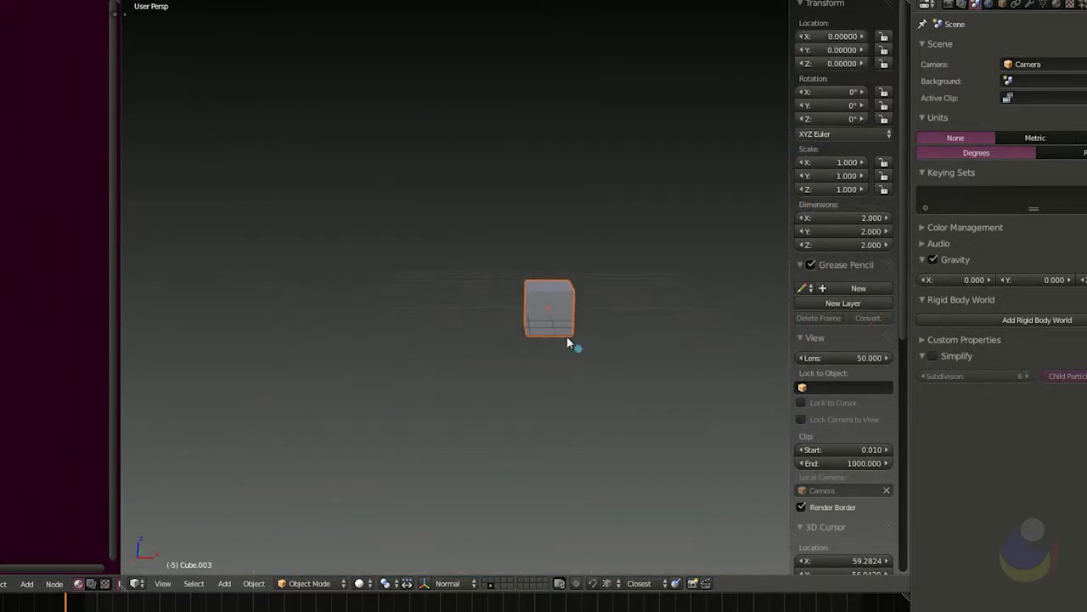
Stretch the cube's mesh in Edit Mode into a long bar, scaling along X by about 13 and again by 3.08
scroll(523, 295, down, 2)
key(Tab)
scroll(520, 296, down, 3)
scroll(520, 297, down, 2)
key(s)
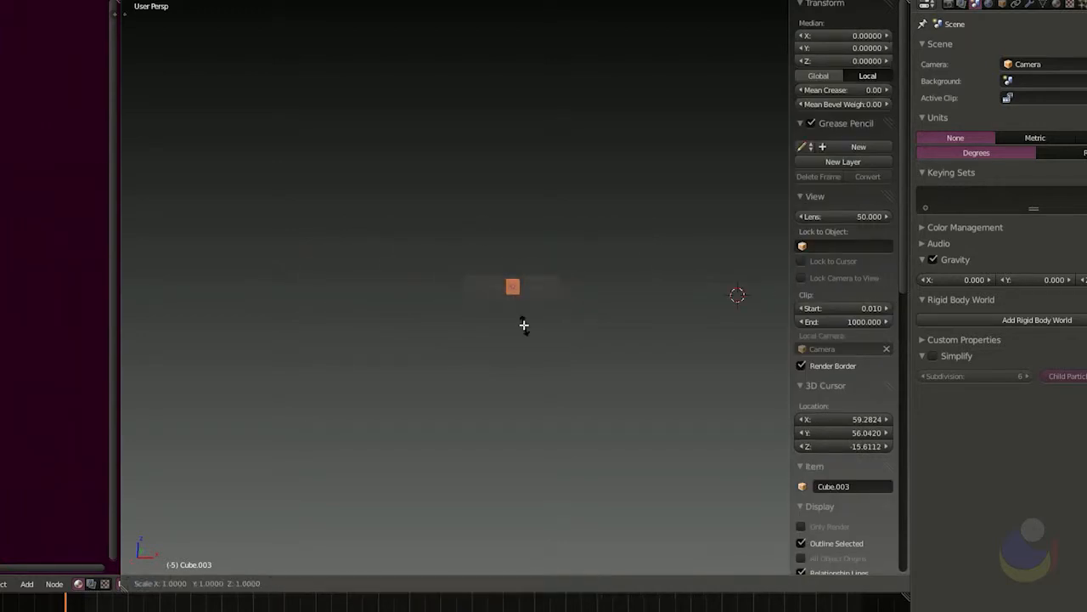
key(x)
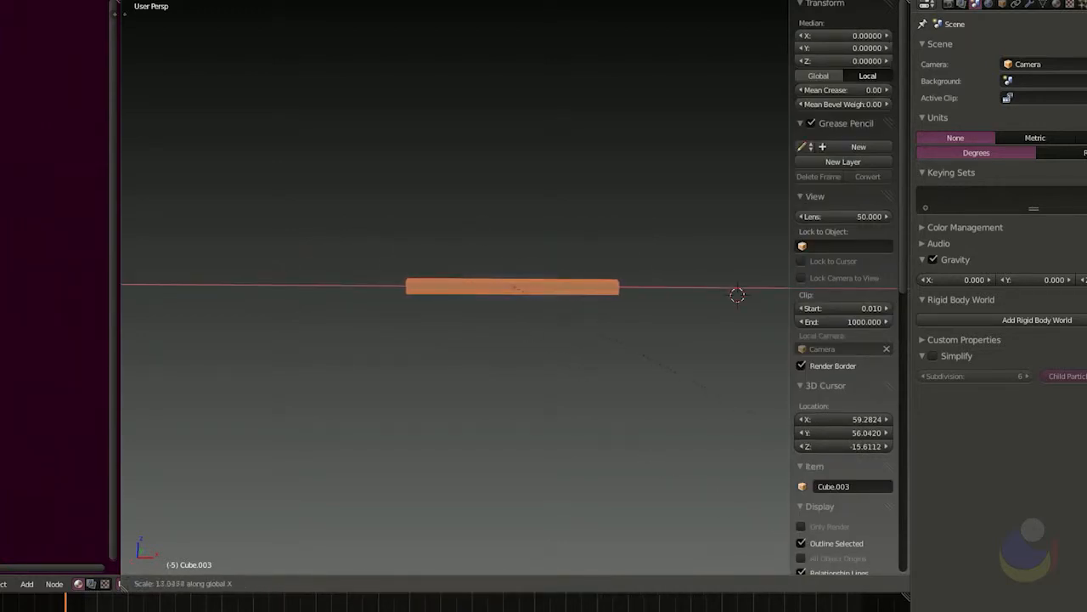
click(769, 476)
key(s)
key(x)
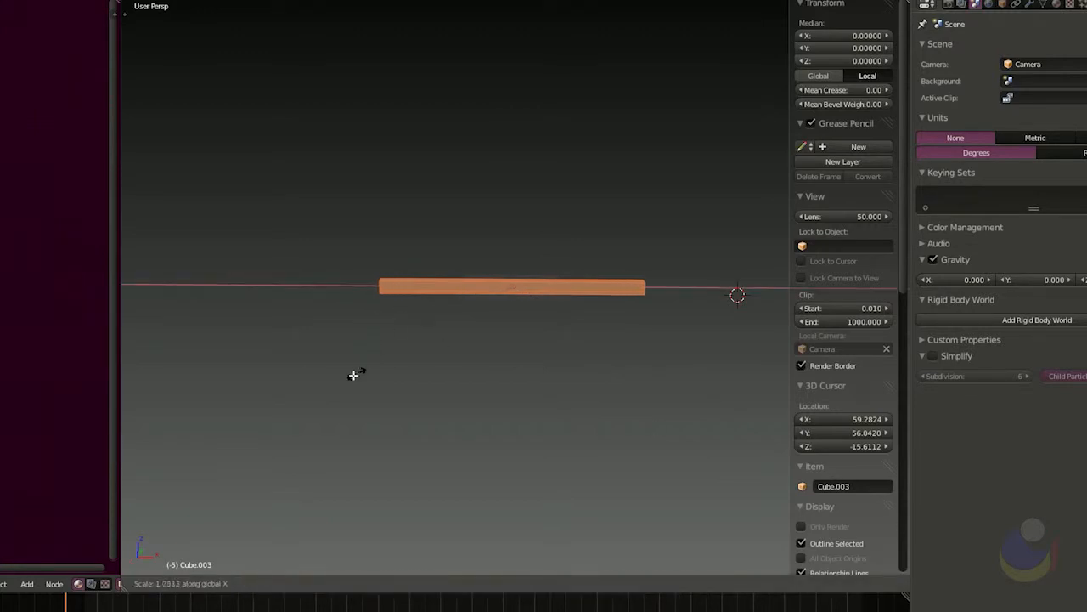
click(90, 440)
Add 32 evenly spaced loop cuts across the bar's length without sliding them
scroll(416, 372, down, 2)
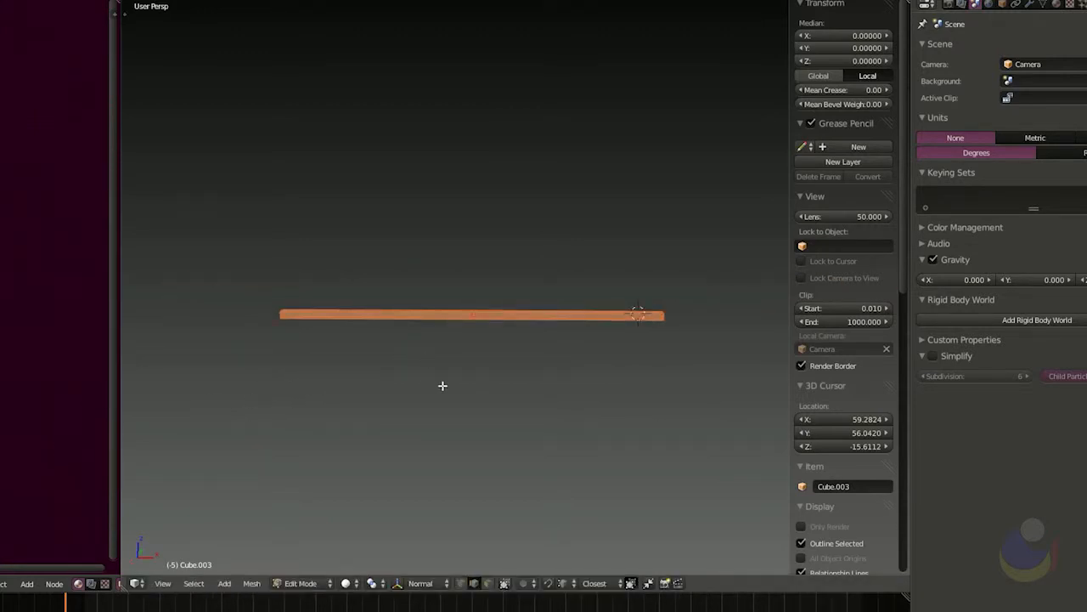
scroll(488, 342, up, 1)
shift+middle_drag(454, 370, 475, 373)
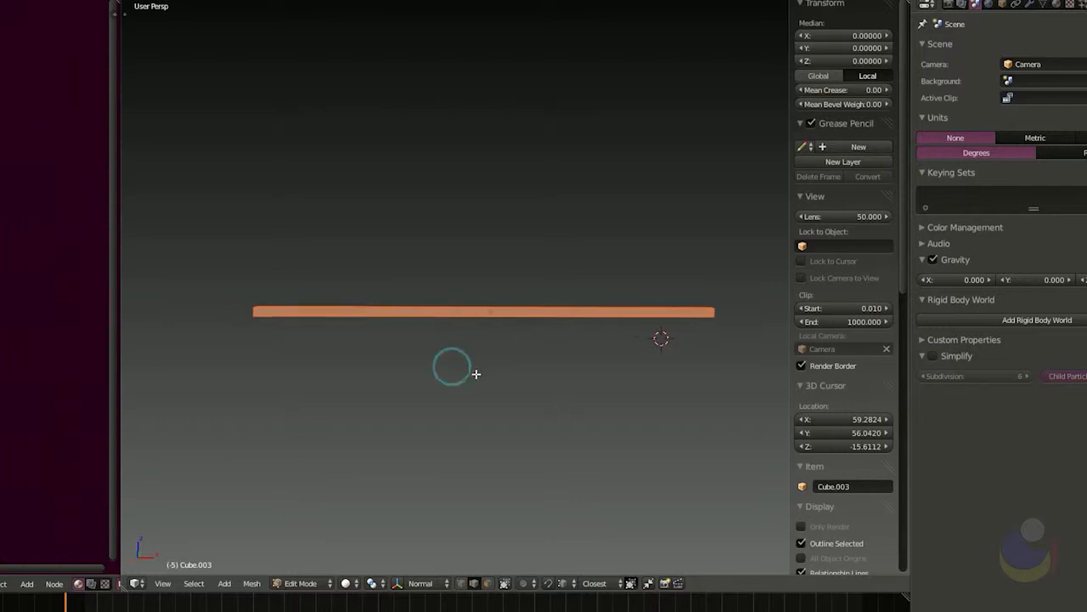
key(t)
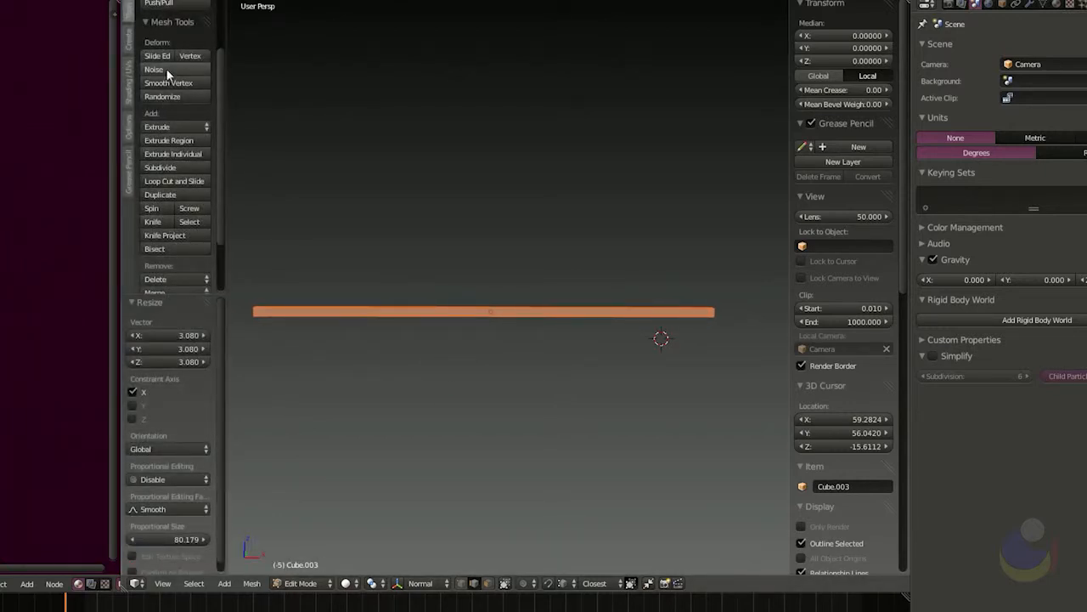
click(180, 180)
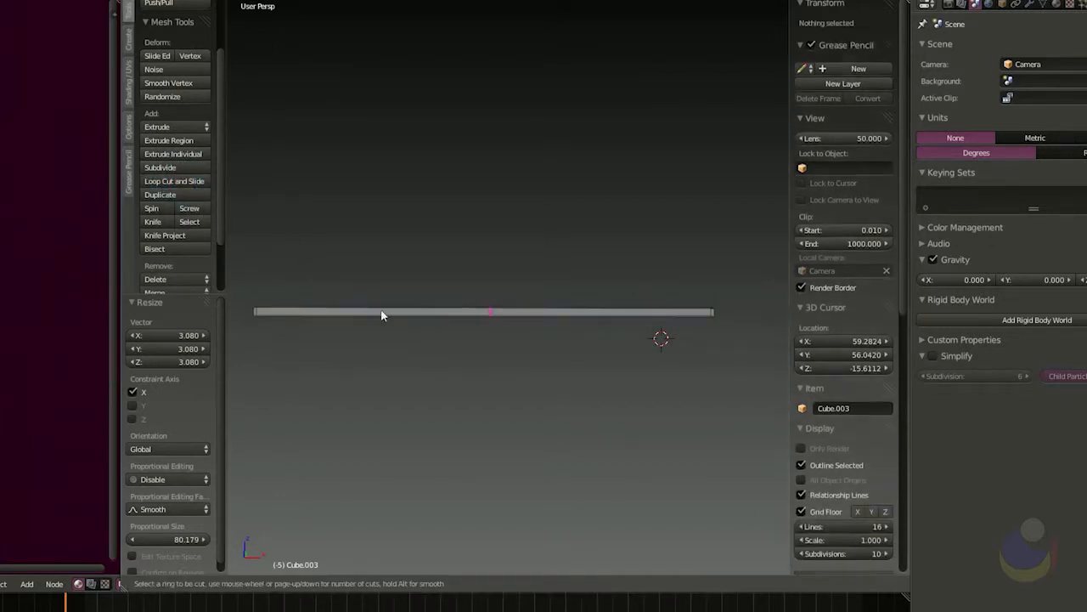
scroll(500, 330, up, 11)
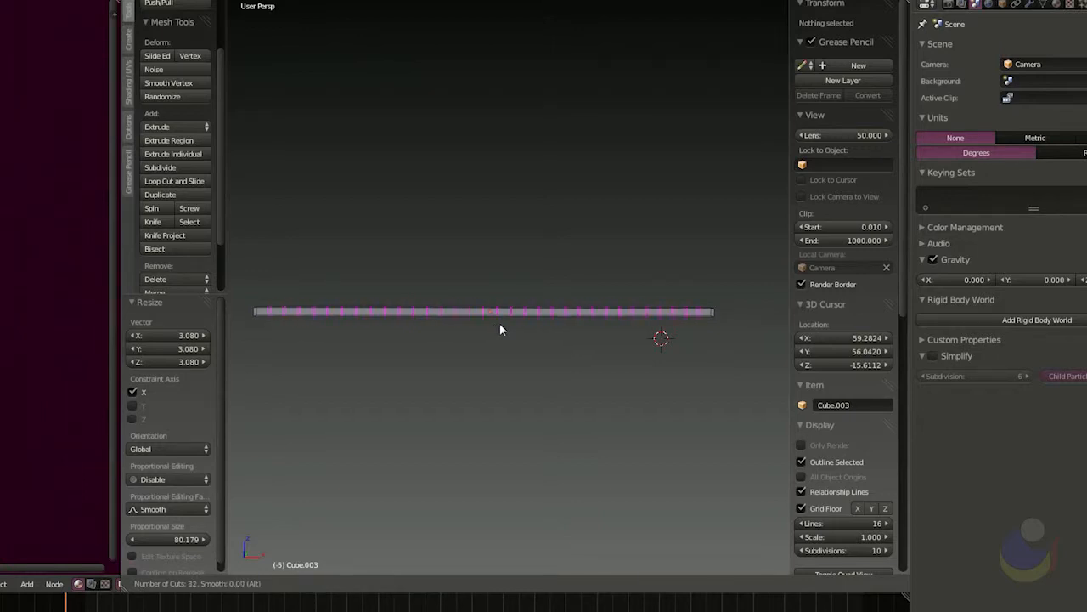
click(501, 324)
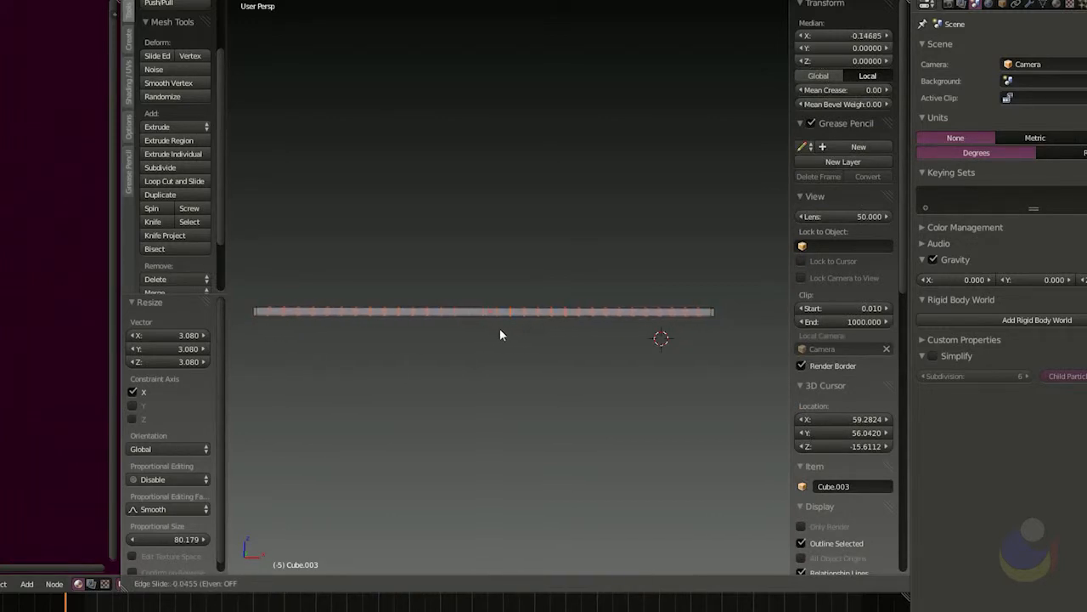
right_click(499, 328)
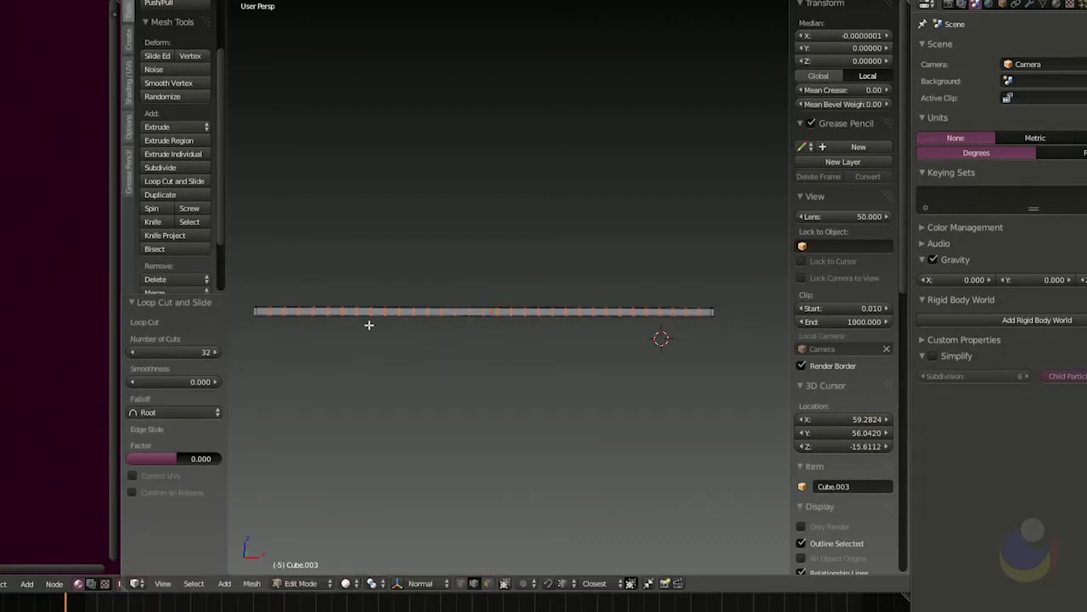
Set the number of loop cuts to 33 and place the 3D cursor below the bar
drag(173, 362, 171, 363)
click(508, 373)
middle_drag(425, 343, 431, 355)
scroll(487, 341, up, 2)
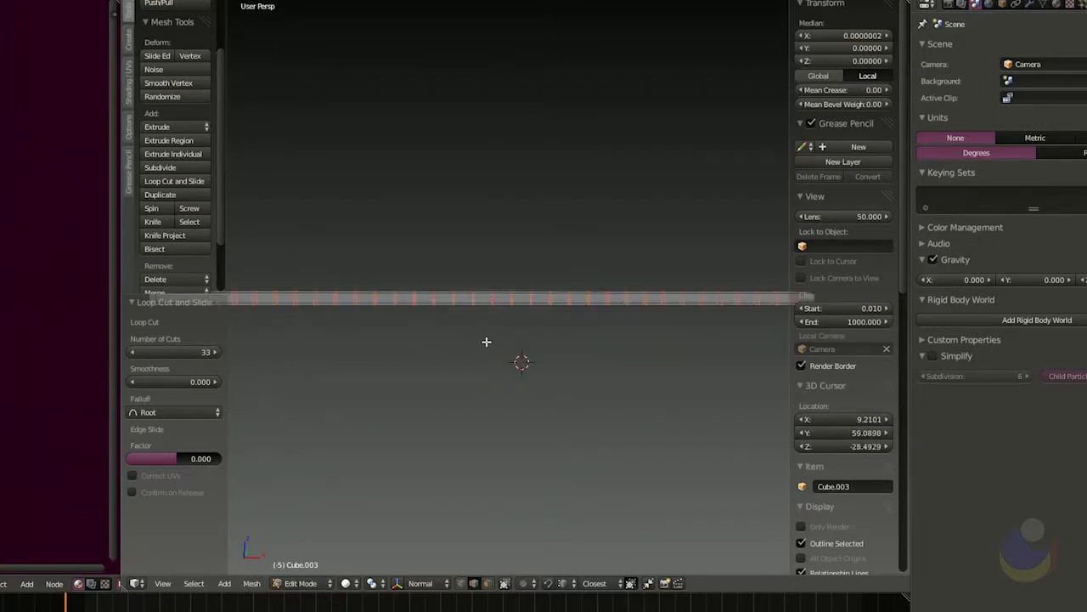
Deselect the mesh, hide both side panels and box-select the bar's middle edge loop in front view
key(a)
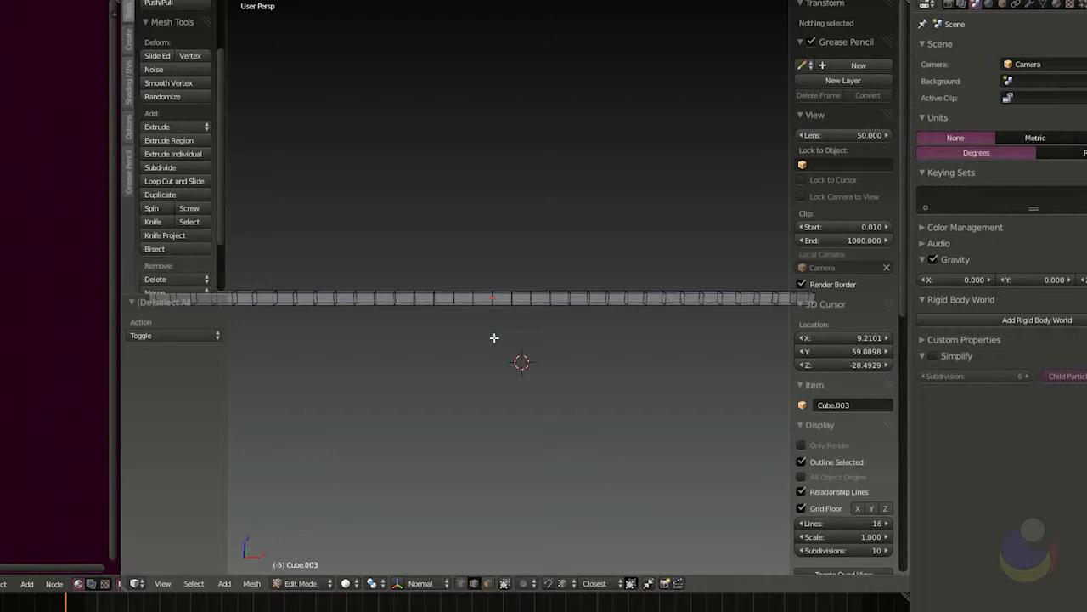
key(t)
key(n)
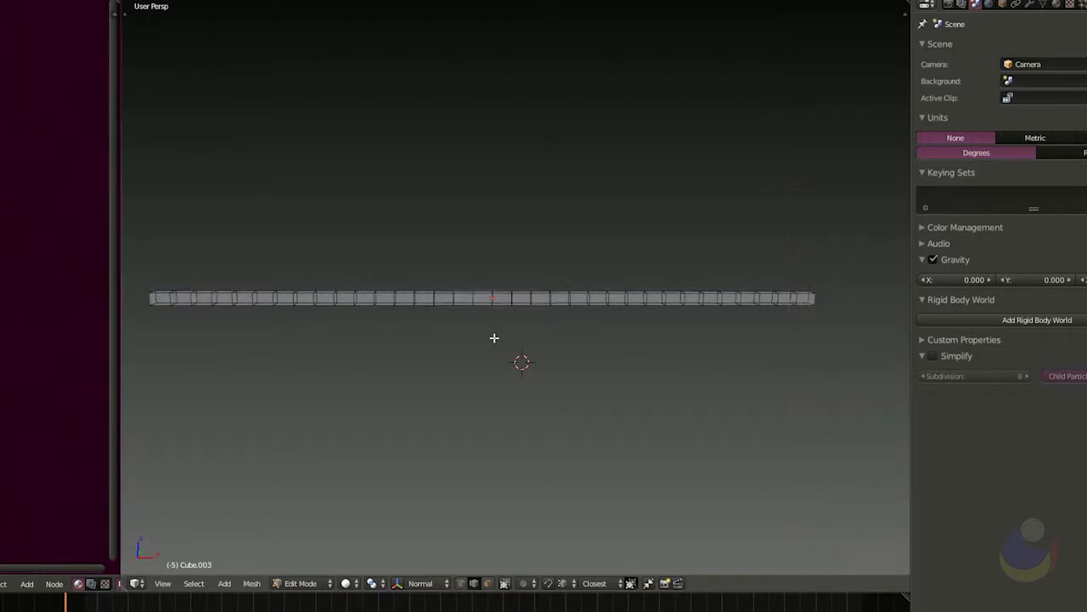
middle_drag(514, 346, 512, 342)
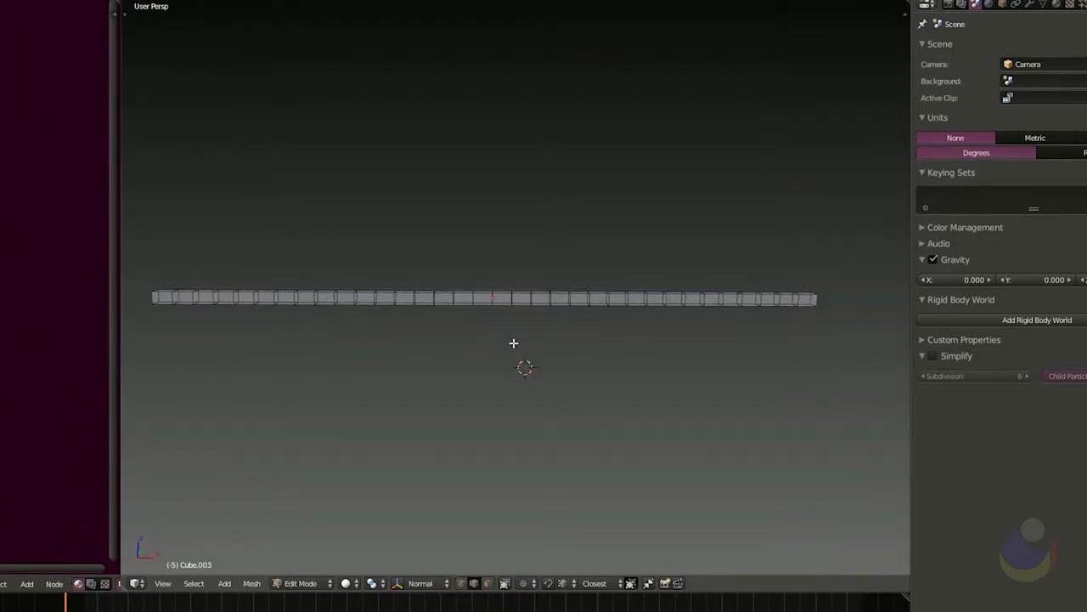
key(KP_1)
key(b)
drag(487, 283, 507, 334)
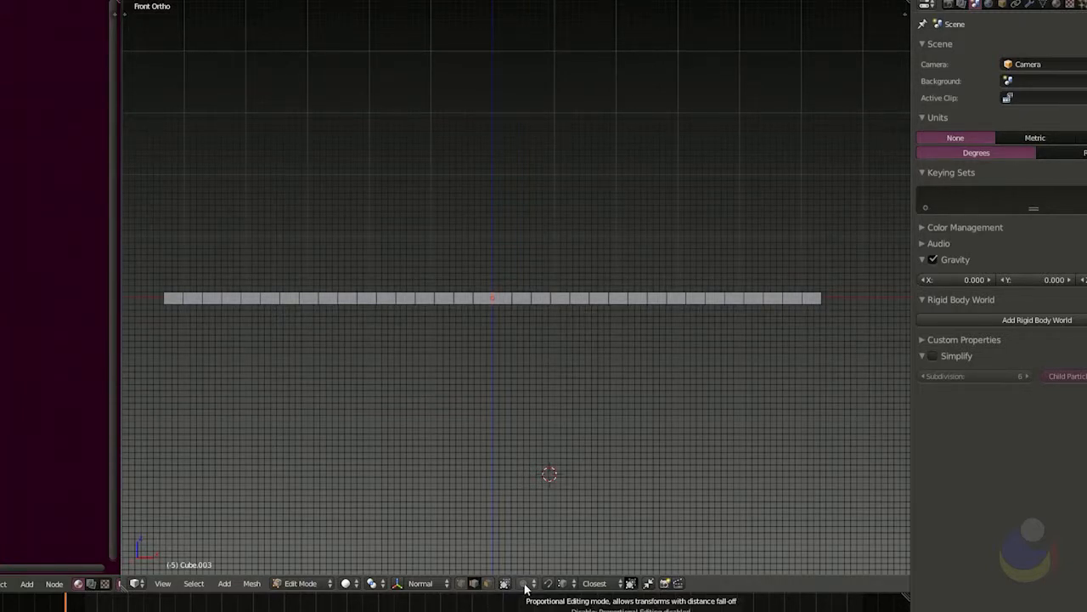
Enable proportional editing and begin moving the middle loop, trying different influence sizes down to about 50
key(o)
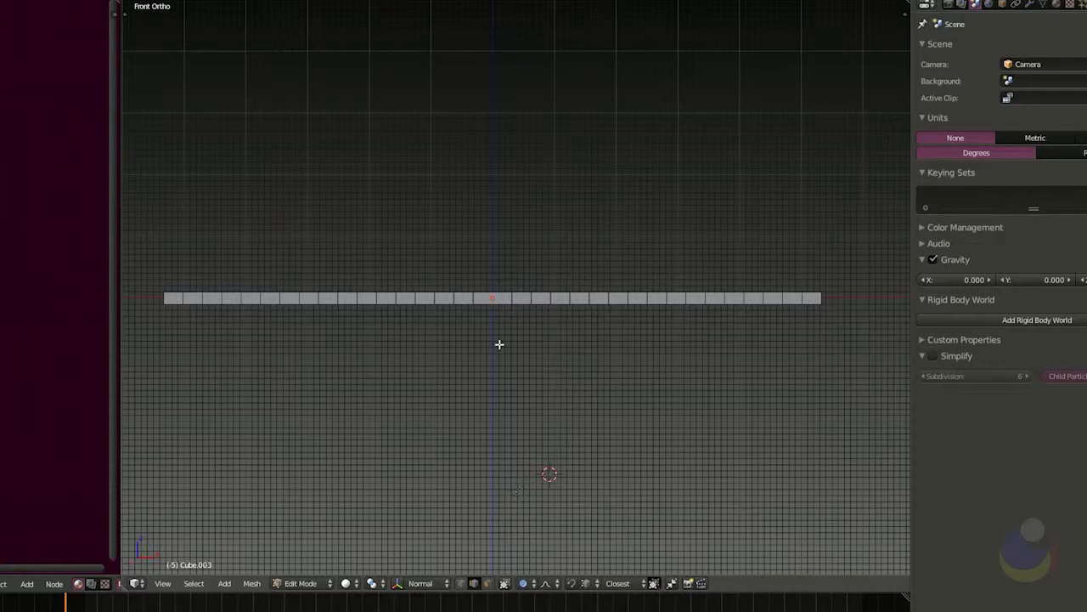
key(g)
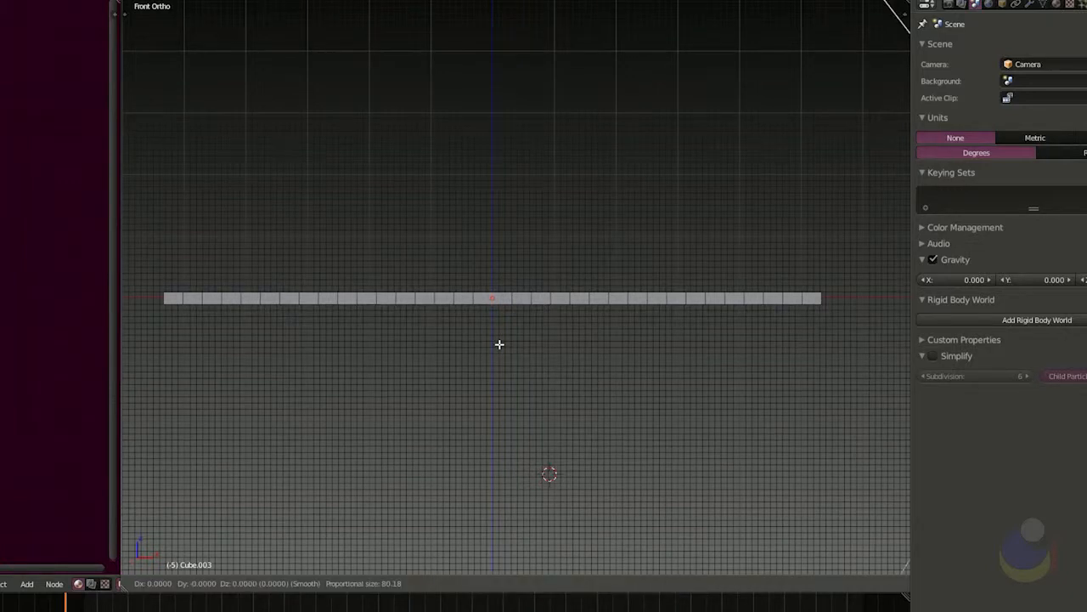
scroll(500, 344, up, 11)
scroll(500, 344, down, 2)
scroll(500, 344, up, 3)
scroll(500, 344, down, 4)
scroll(500, 345, down, 2)
scroll(500, 344, up, 12)
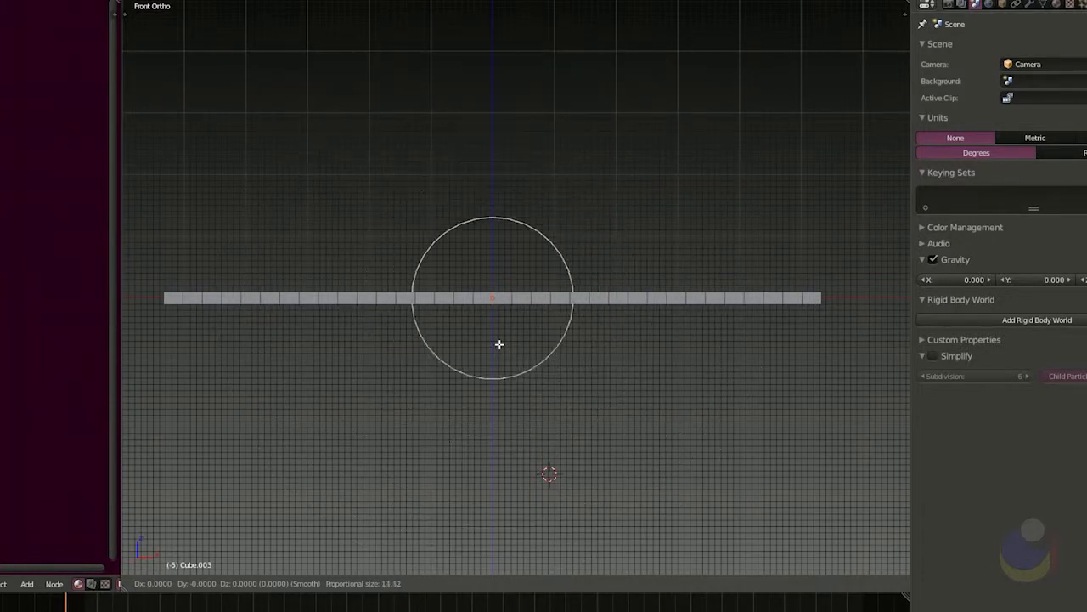
scroll(499, 344, down, 8)
scroll(493, 258, up, 2)
scroll(507, 408, down, 7)
scroll(501, 344, up, 4)
scroll(500, 357, down, 2)
scroll(497, 354, up, 3)
scroll(507, 308, down, 4)
scroll(501, 311, up, 3)
scroll(498, 226, down, 4)
scroll(490, 284, up, 4)
scroll(504, 335, down, 3)
scroll(505, 330, up, 2)
scroll(507, 345, down, 1)
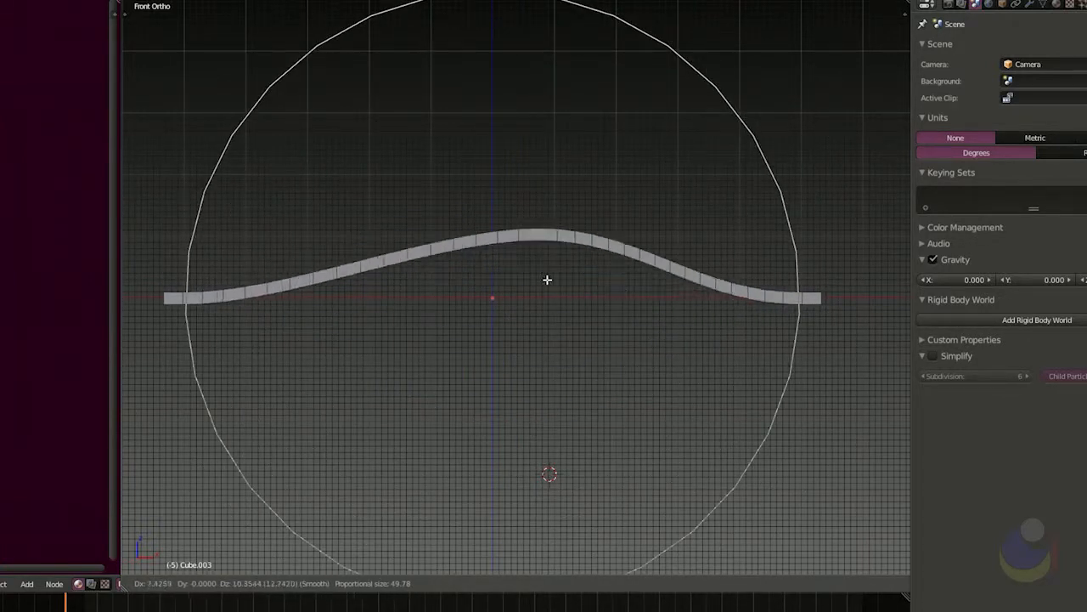
Lower the middle loop about 9.73 units along Z, widening the proportional influence beyond the bar's ends for a gentle sag
key(z)
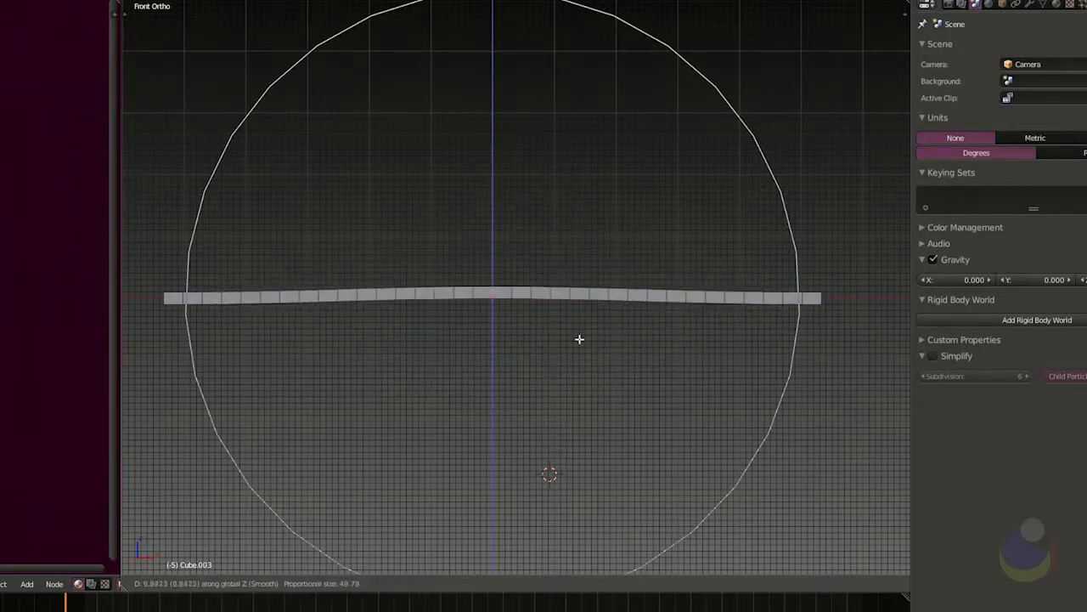
scroll(598, 395, down, 3)
scroll(600, 403, down, 1)
scroll(599, 403, down, 2)
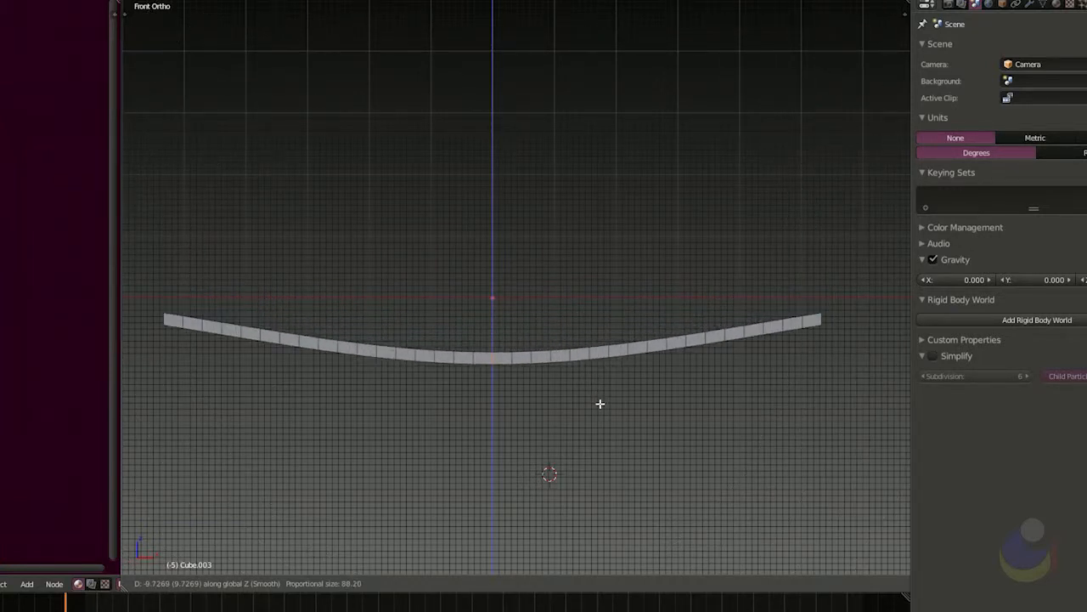
scroll(600, 403, down, 2)
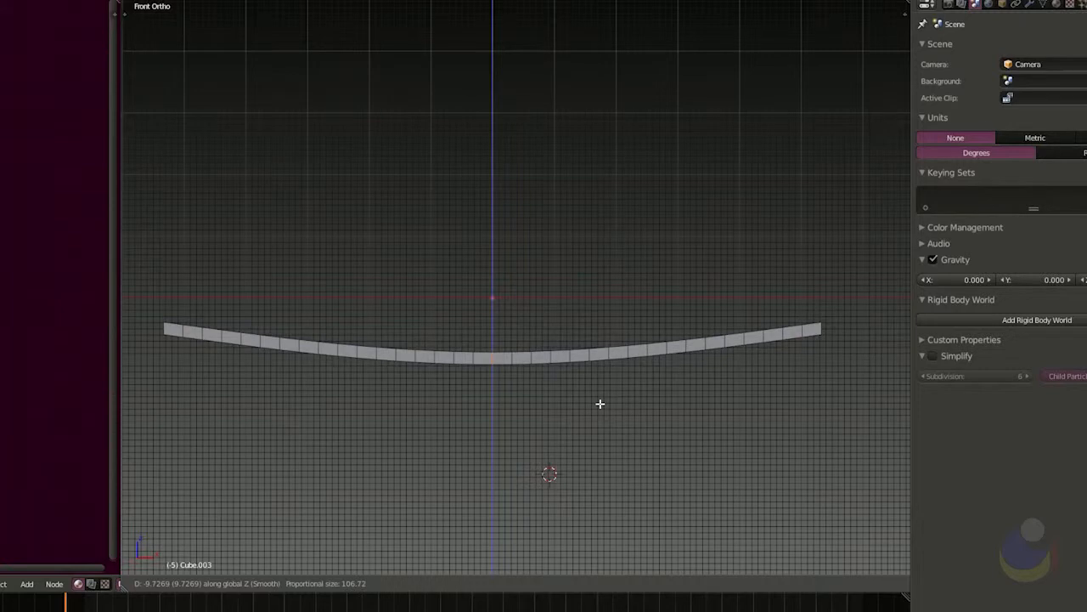
scroll(599, 404, down, 1)
click(600, 404)
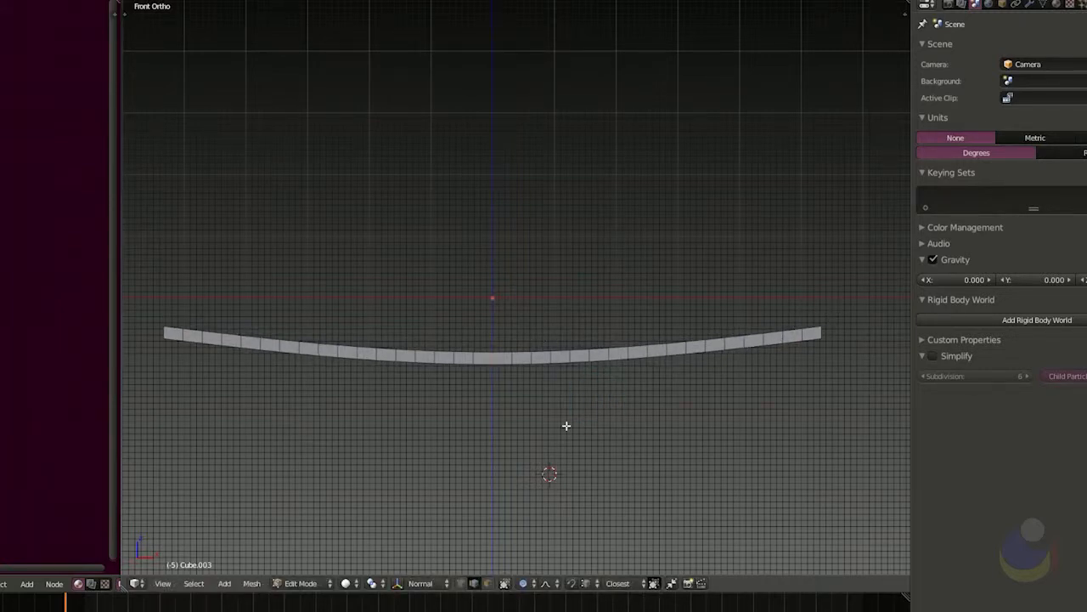
middle_drag(385, 355, 537, 355)
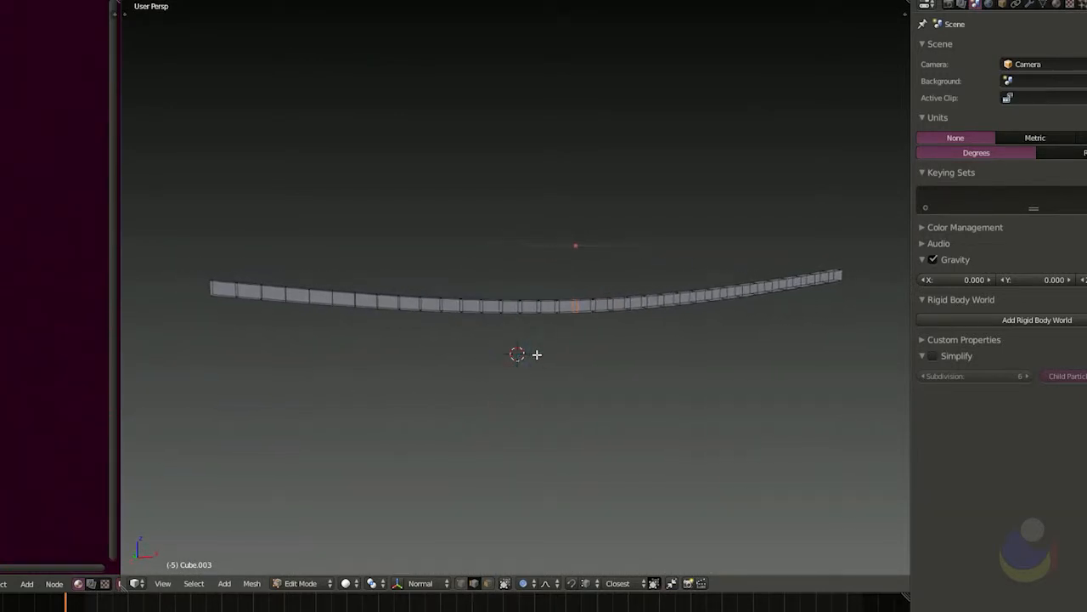
middle_drag(536, 304, 583, 335)
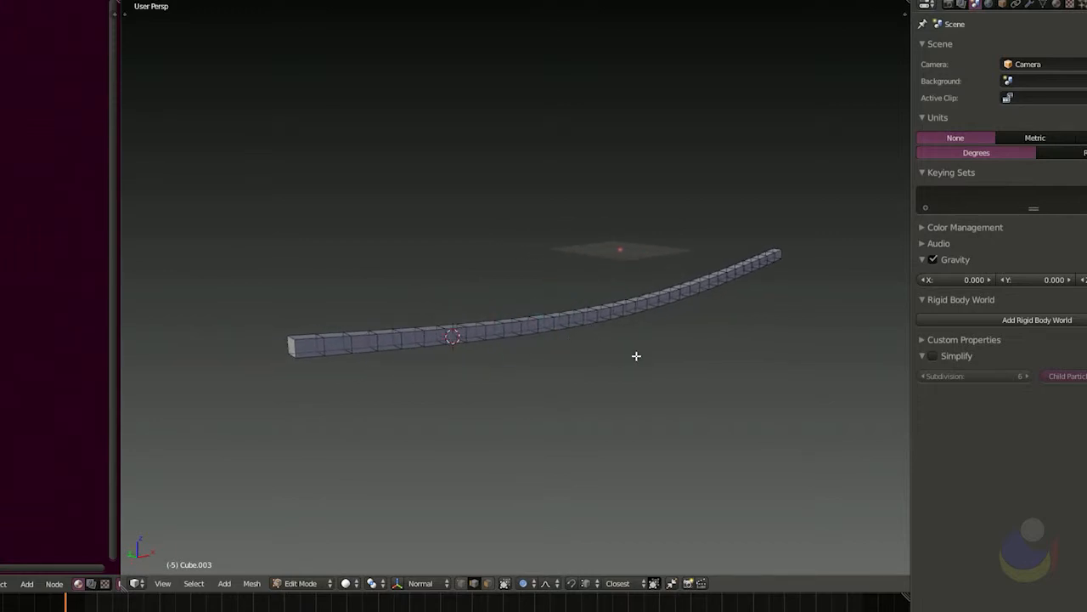
Select the whole sagging bar mesh and scale it down along Y to make it thinner
key(a)
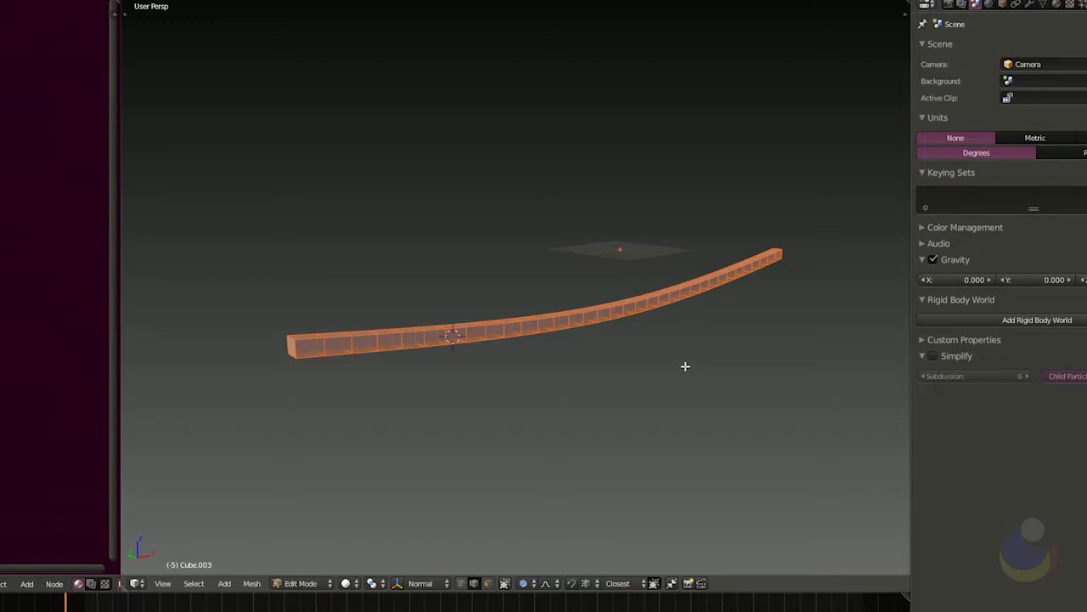
key(s)
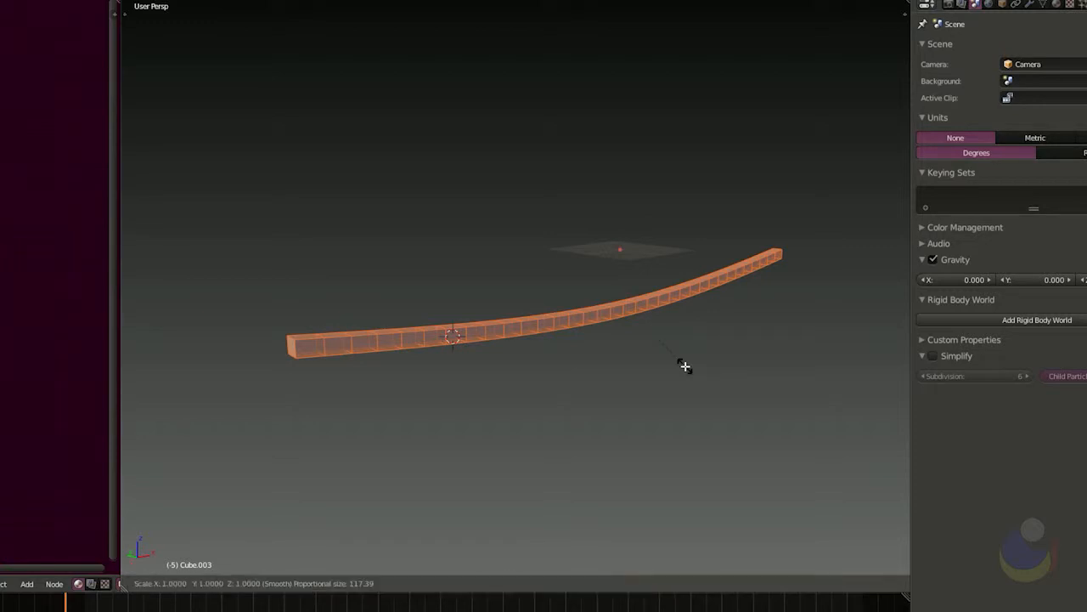
key(y)
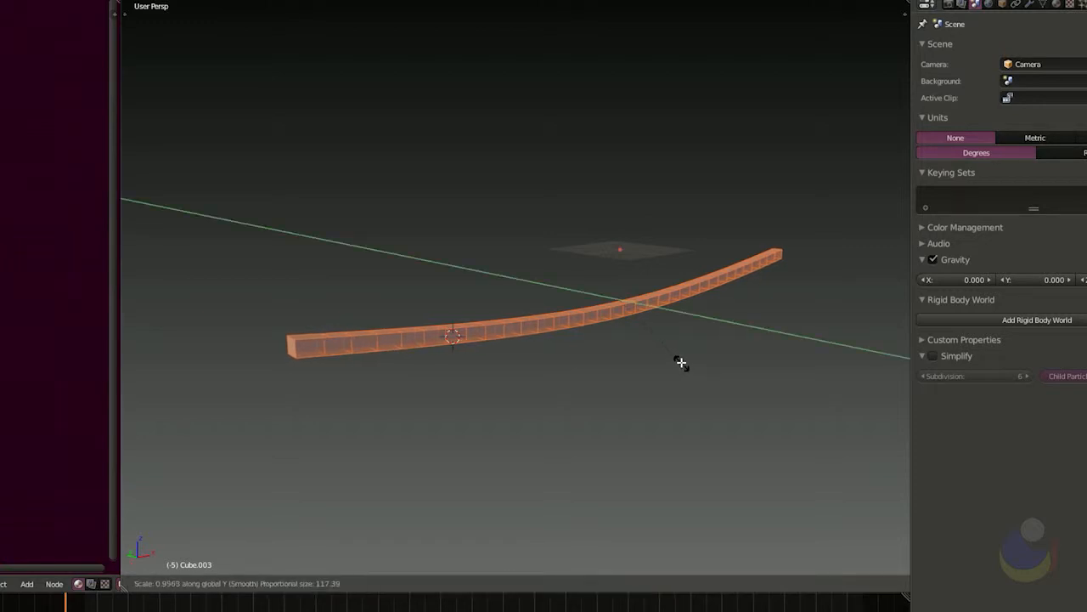
click(636, 329)
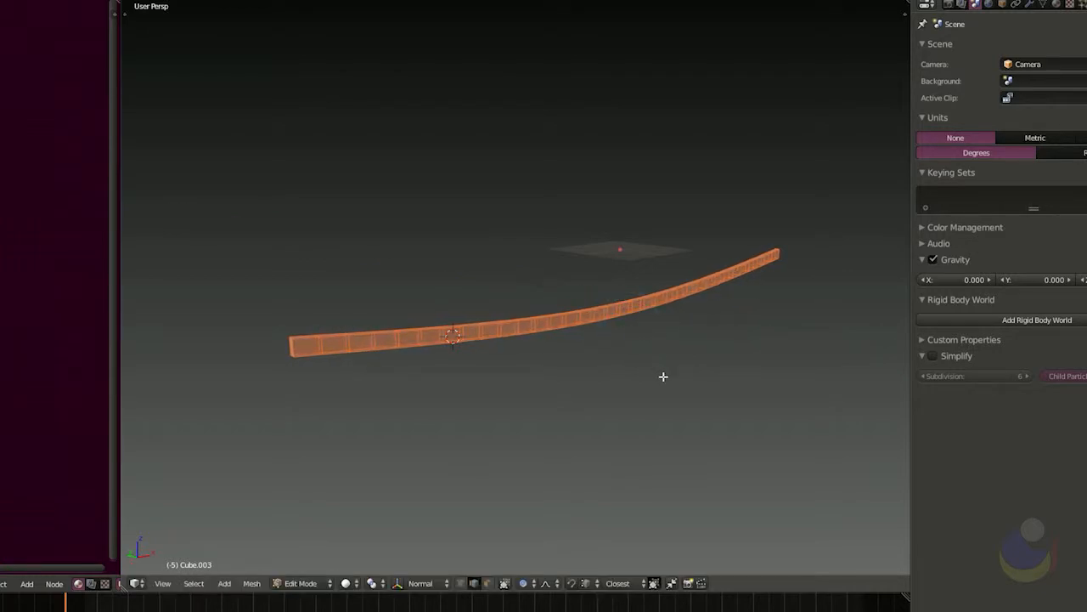
Try scaling the whole bar along Z to roughly half and undo the scaling
key(s)
key(z)
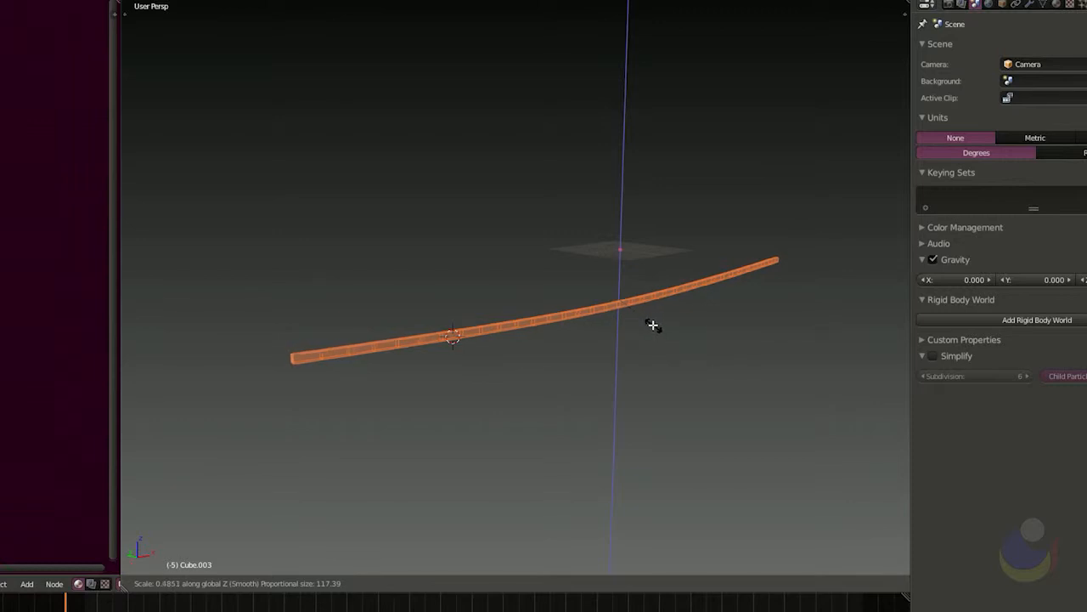
click(652, 321)
key(ctrl+z)
key(ctrl+z)
key(ctrl+z)
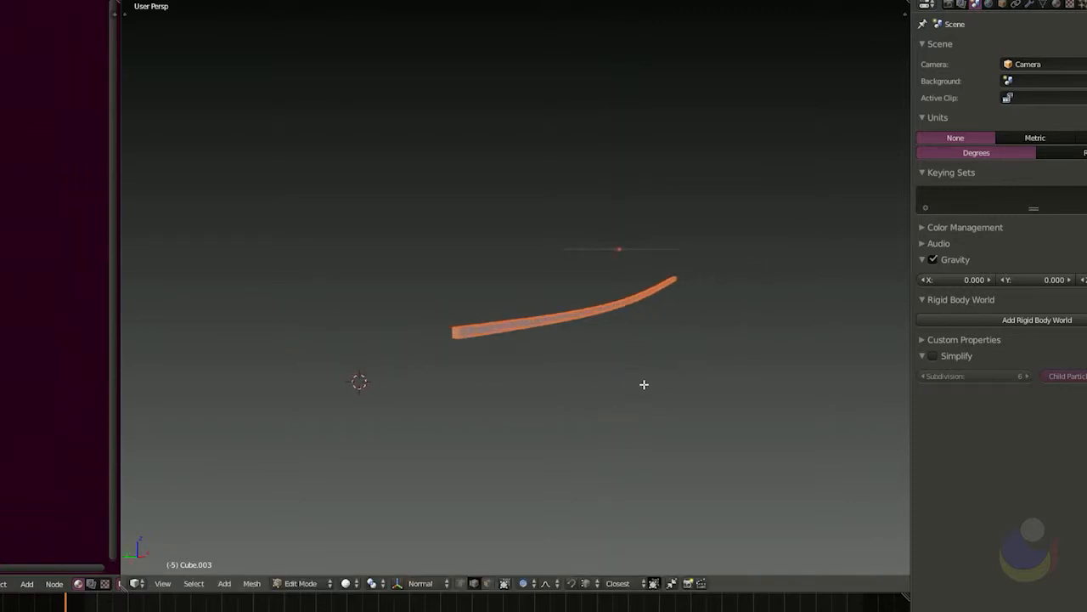
Scale the whole bar down along Z to thin it vertically
key(s)
key(z)
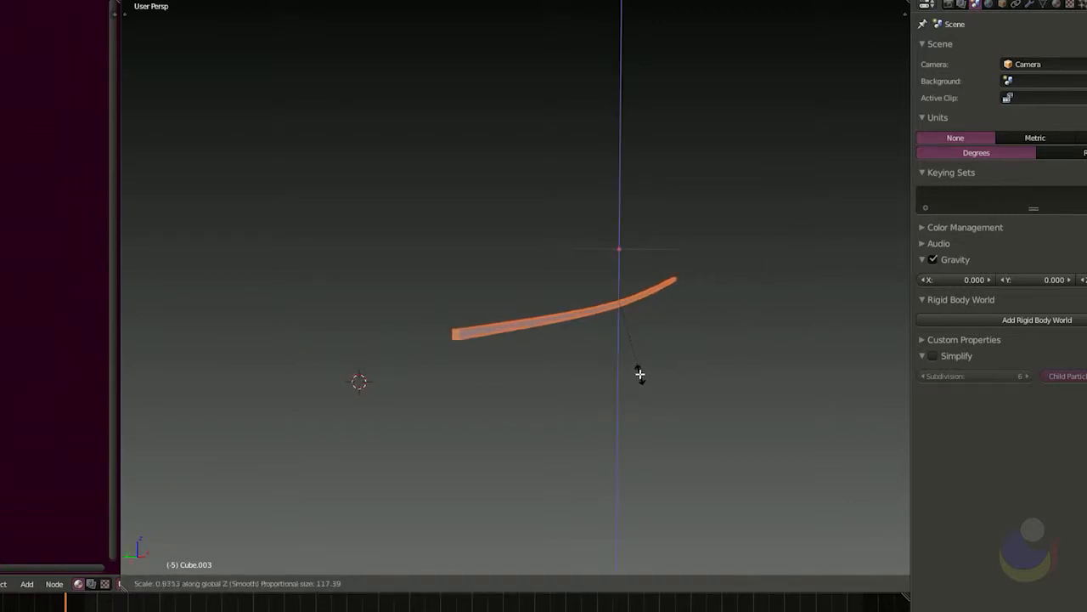
click(660, 323)
middle_drag(660, 322, 604, 302)
Box-select only the bar's middle loop and lower it about 2.4 units along Z, with proportional influence reaching past both ends
key(a)
middle_drag(634, 356, 660, 340)
key(b)
drag(637, 306, 651, 353)
key(g)
key(z)
scroll(652, 378, up, 7)
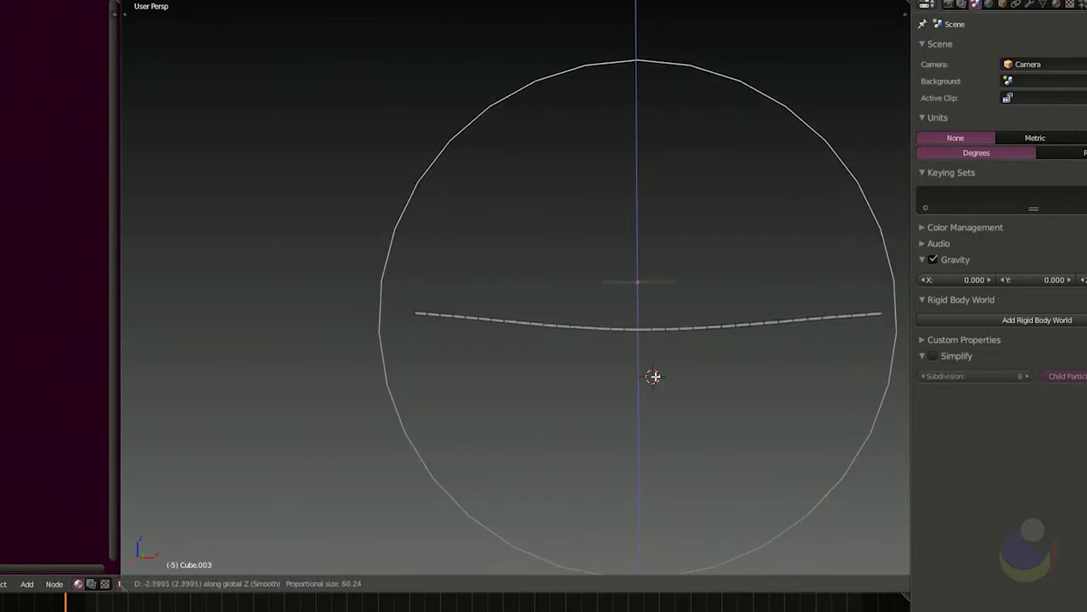
scroll(654, 378, down, 1)
click(652, 377)
click(579, 352)
Return to Object Mode and add a Subdivision Surface modifier to the clothesline with View subdivisions set to 2
key(Tab)
scroll(668, 349, up, 2)
middle_drag(670, 348, 661, 385)
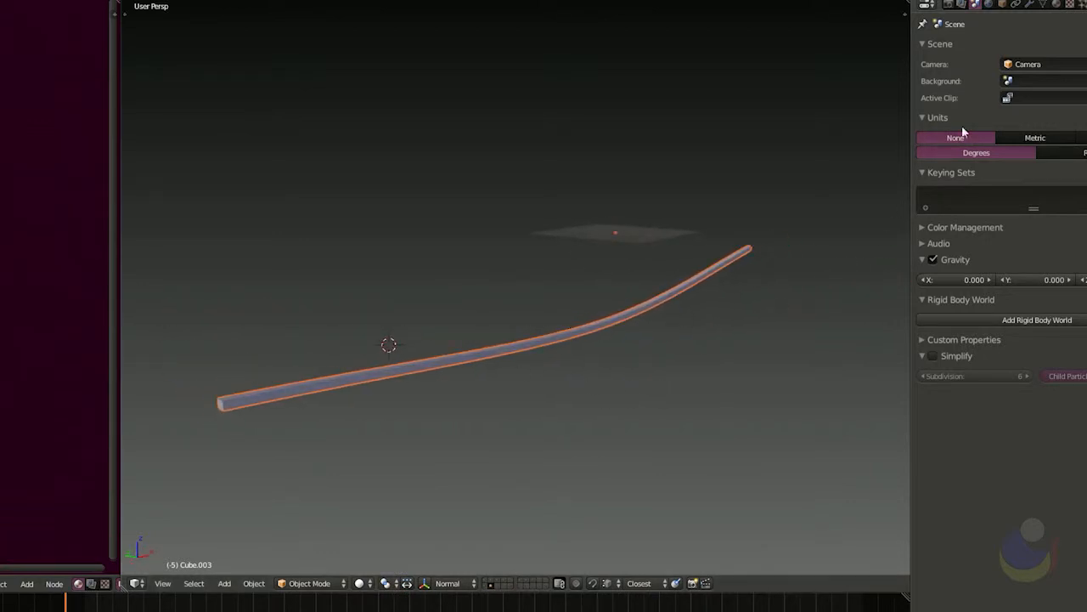
click(1029, 5)
click(956, 51)
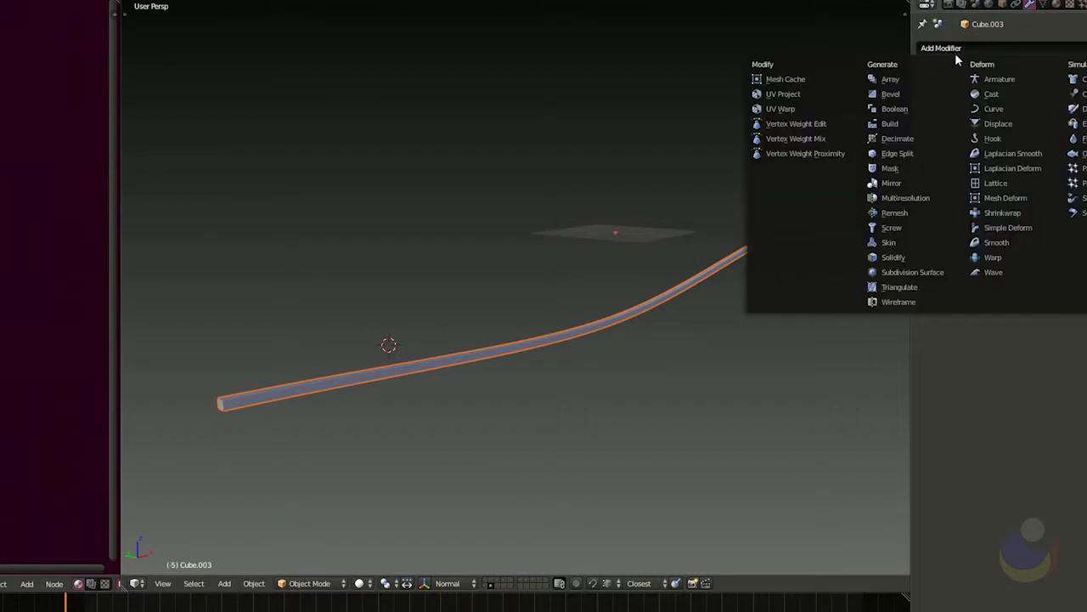
click(918, 270)
scroll(428, 329, up, 4)
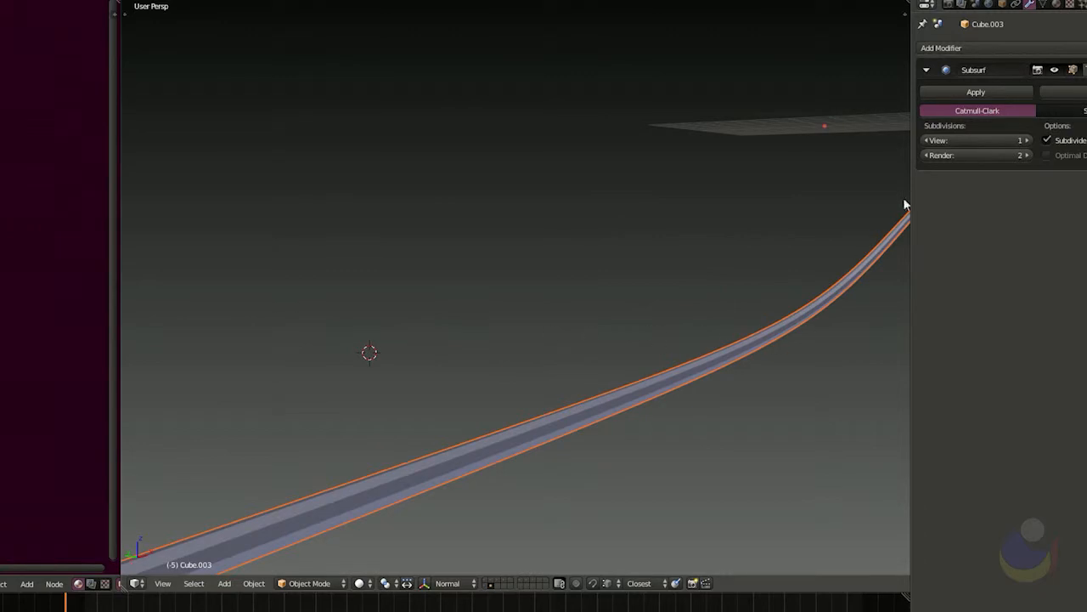
click(1026, 141)
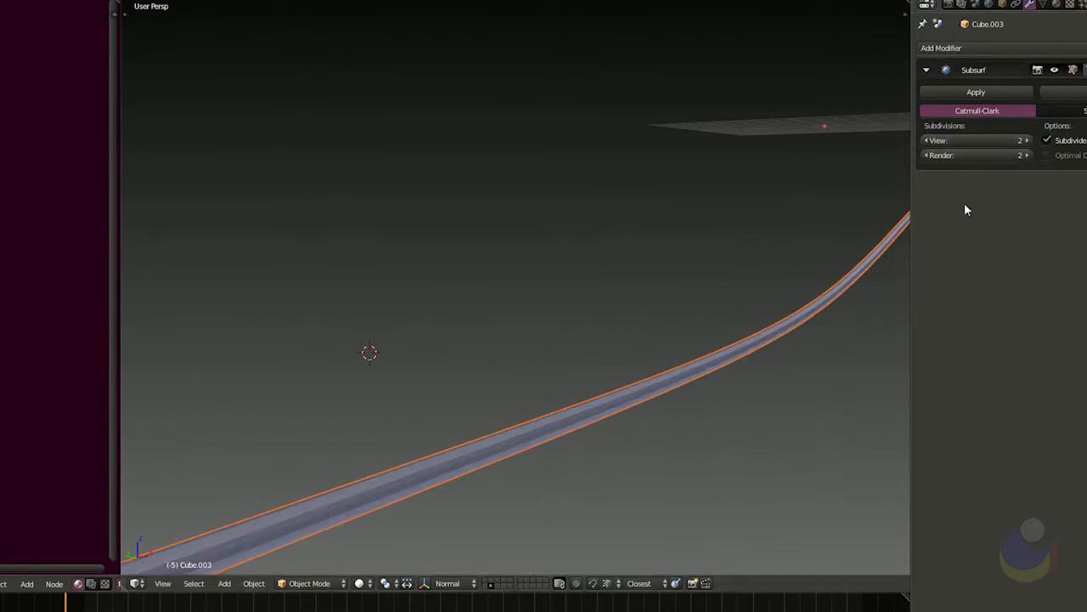
Inspect the smoothed clothesline from several angles and apply its Subdivision Surface modifier
middle_drag(719, 312, 706, 335)
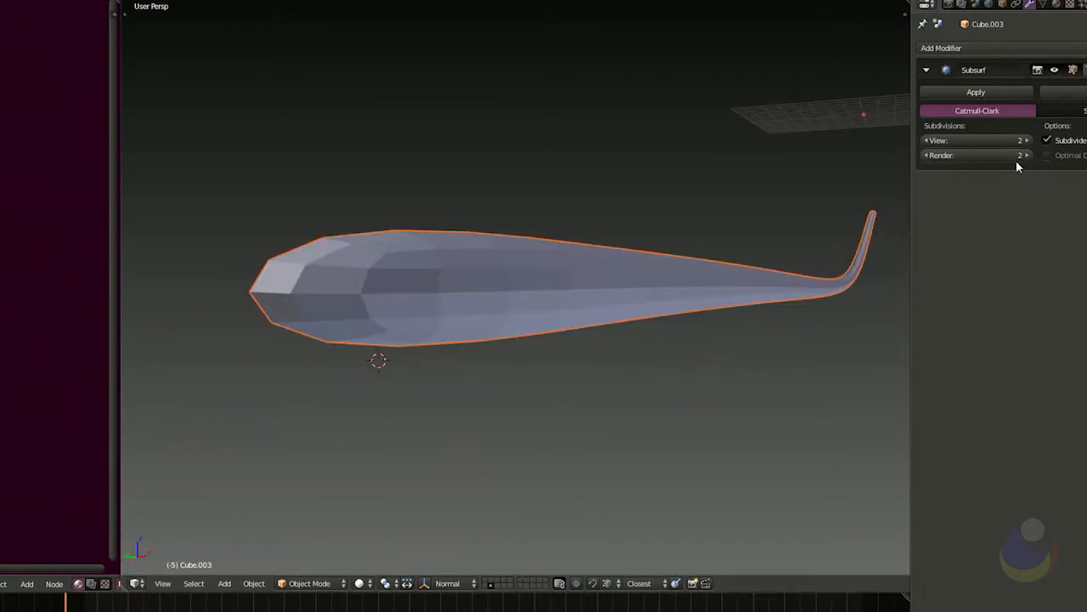
scroll(779, 241, up, 4)
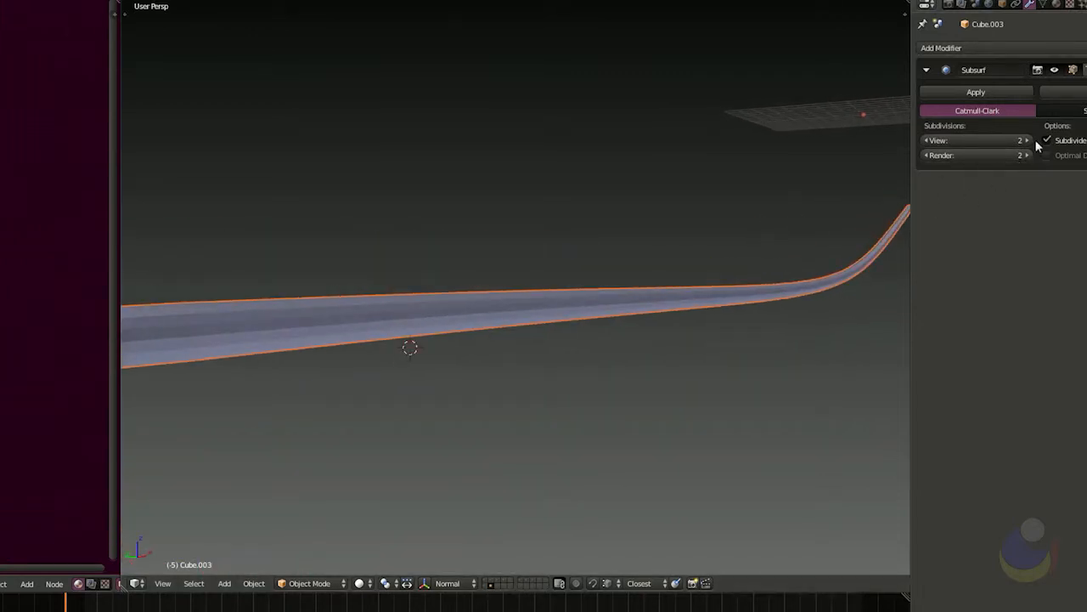
scroll(641, 276, down, 4)
middle_drag(734, 330, 714, 332)
shift+middle_drag(790, 281, 570, 302)
middle_drag(785, 325, 791, 245)
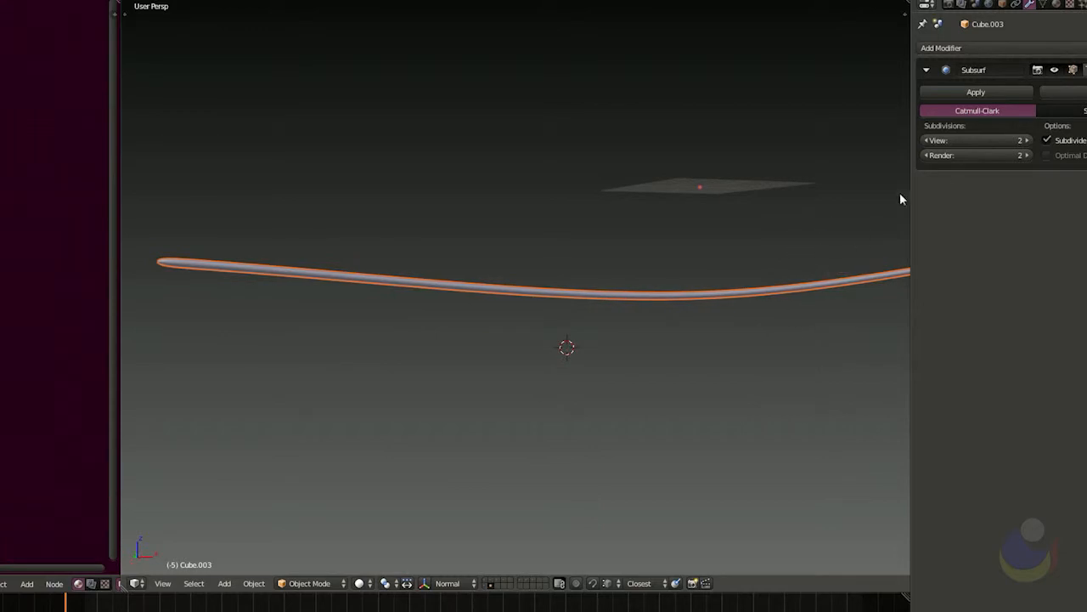
click(961, 88)
Examine the clothesline's subdivided mesh in Edit Mode and return to Object Mode
middle_drag(593, 313, 660, 363)
key(Tab)
scroll(620, 295, up, 5)
middle_drag(801, 406, 672, 446)
middle_drag(745, 436, 689, 376)
key(Tab)
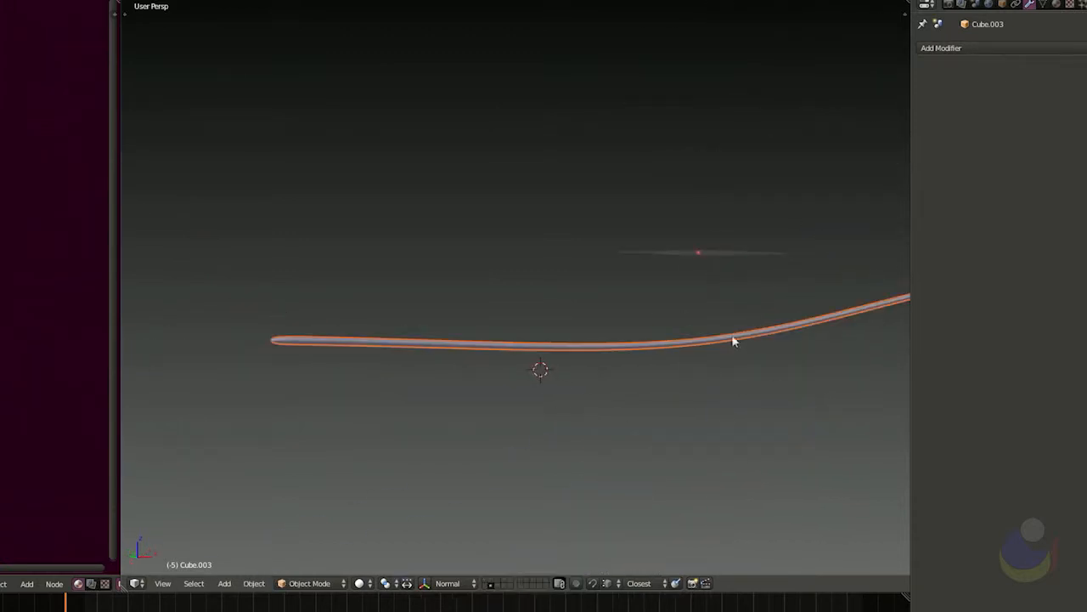
Display the first three layers together to bring up the finished laundry scene
click(486, 581)
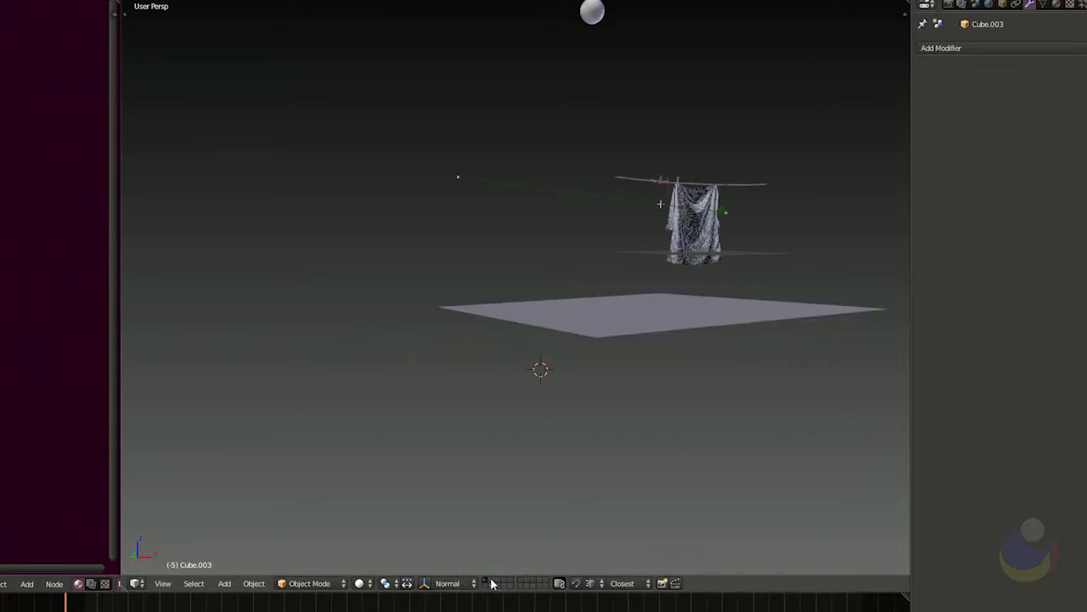
shift+click(491, 581)
shift+click(497, 581)
middle_drag(540, 391, 727, 248)
scroll(618, 282, up, 2)
Select all three clotheslines in the laundry scene together
right_click(724, 246)
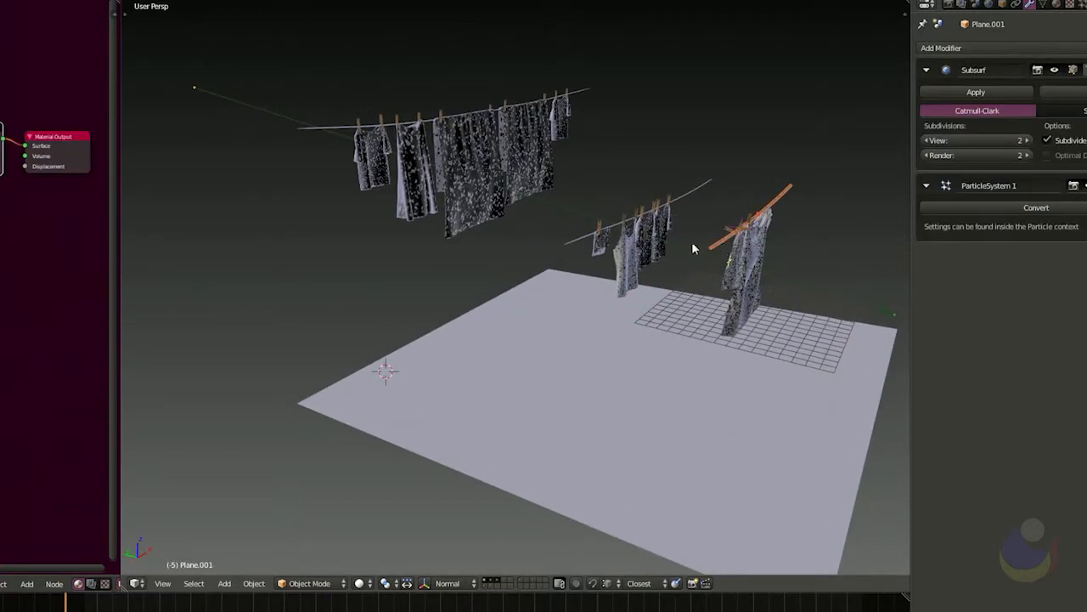
shift+right_click(582, 242)
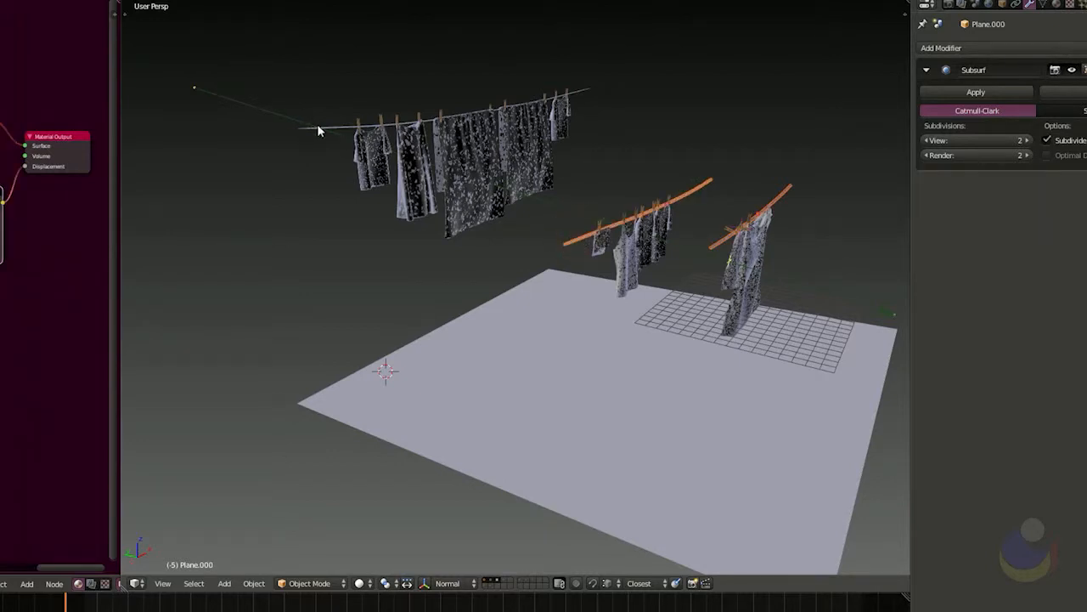
shift+right_click(345, 125)
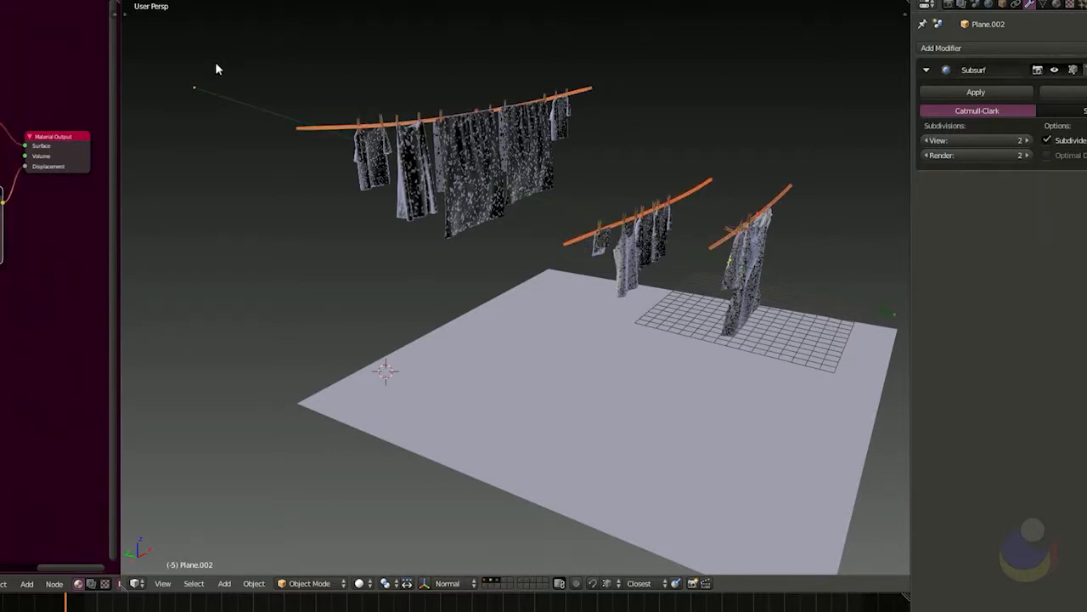
Open the add-ons section of the user preferences and clear the existing search filter
click(7, 12)
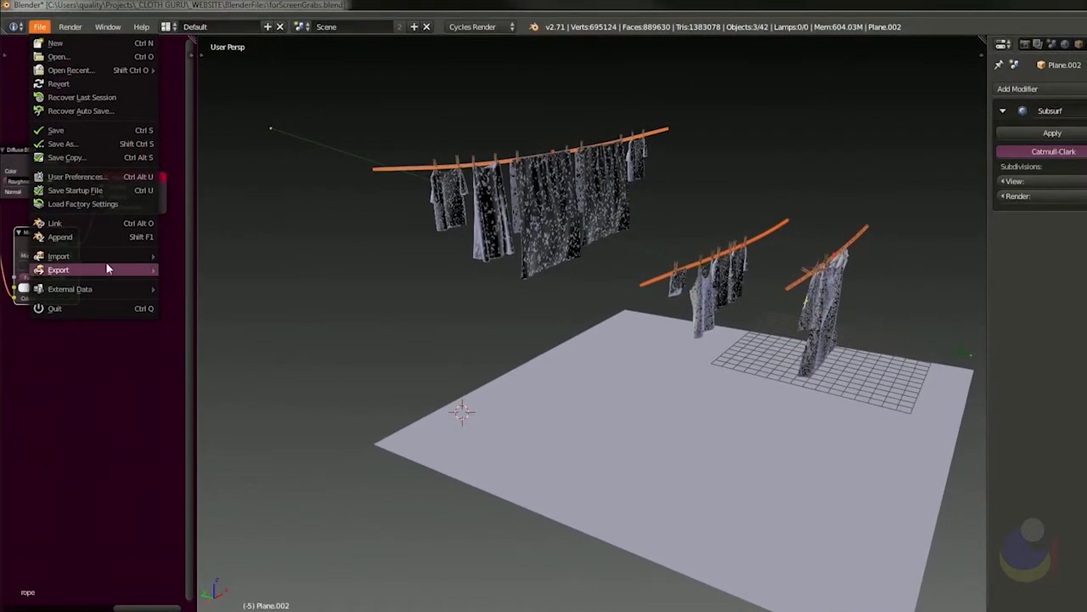
mouse_move(105, 268)
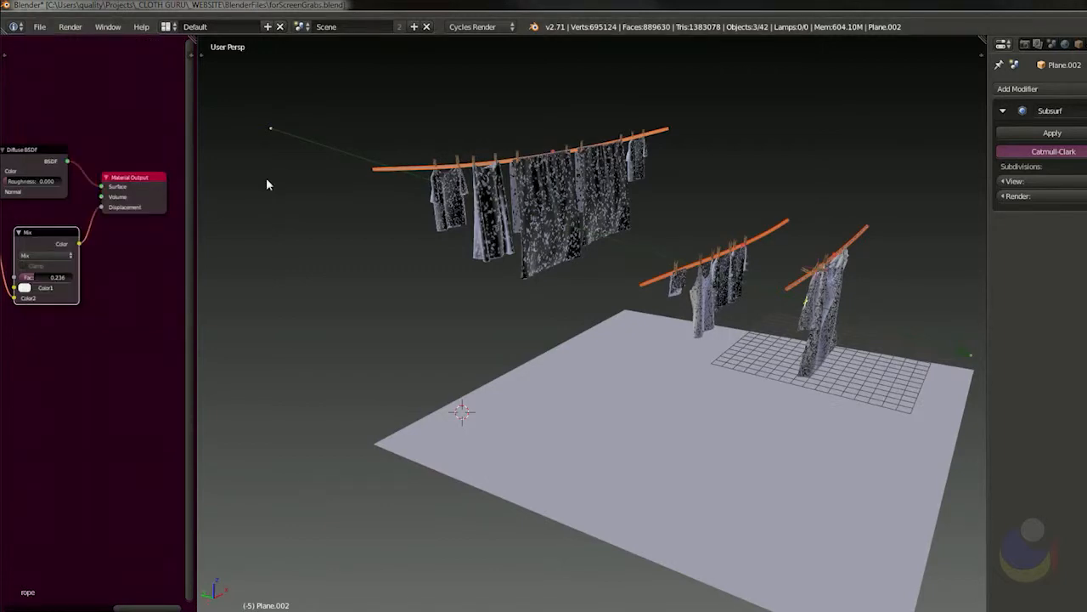
drag(1086, 70, 519, 117)
click(623, 136)
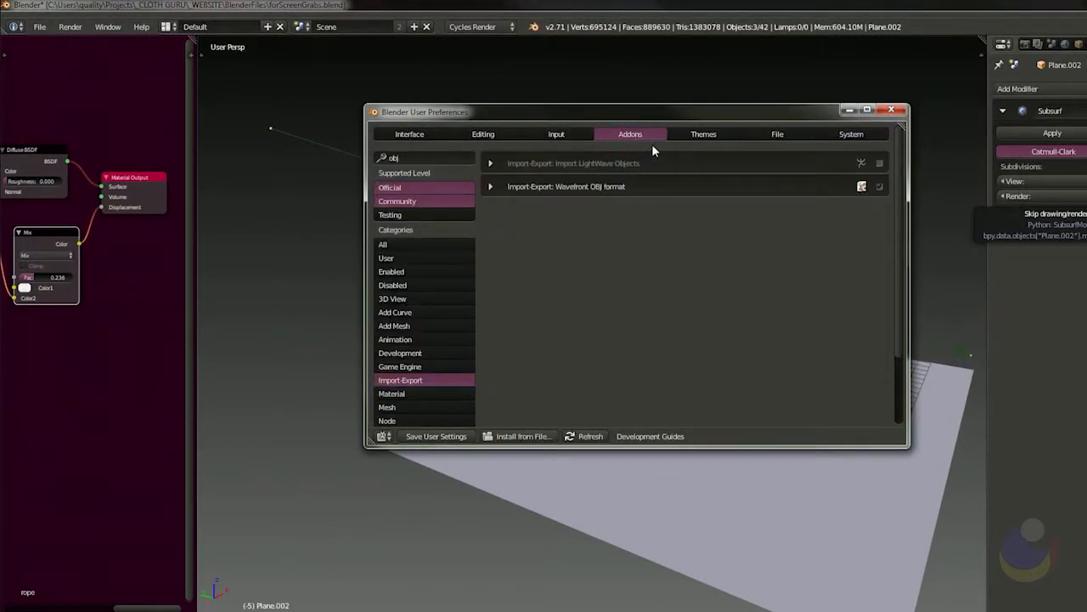
click(409, 157)
key(BackSpace)
key(Return)
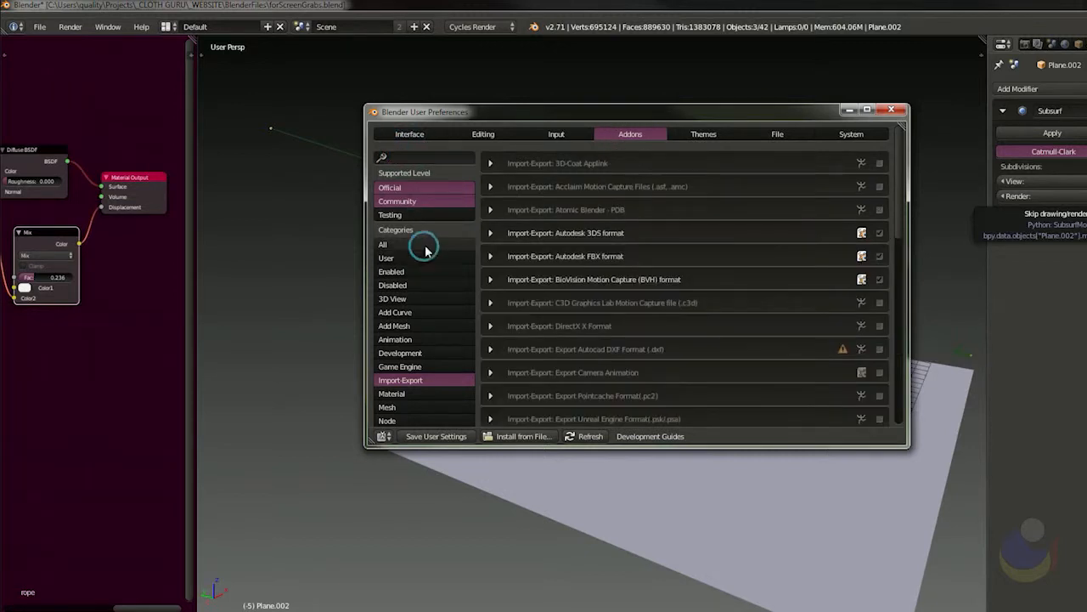
Filter the add-ons to Import-Export, search for obj to check the Wavefront OBJ format add-on, and close the preferences
click(425, 244)
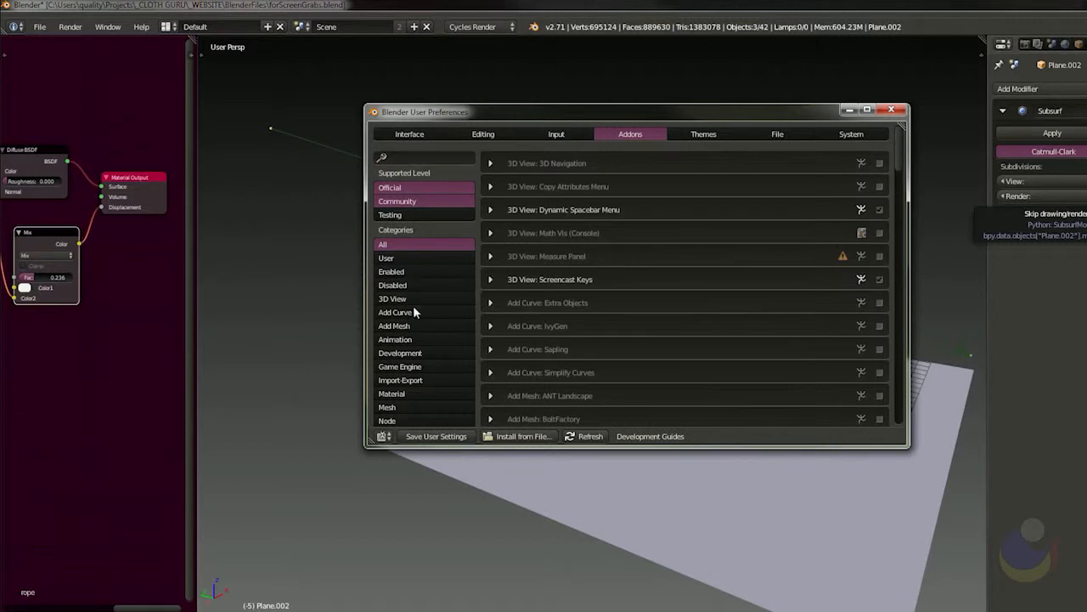
click(411, 383)
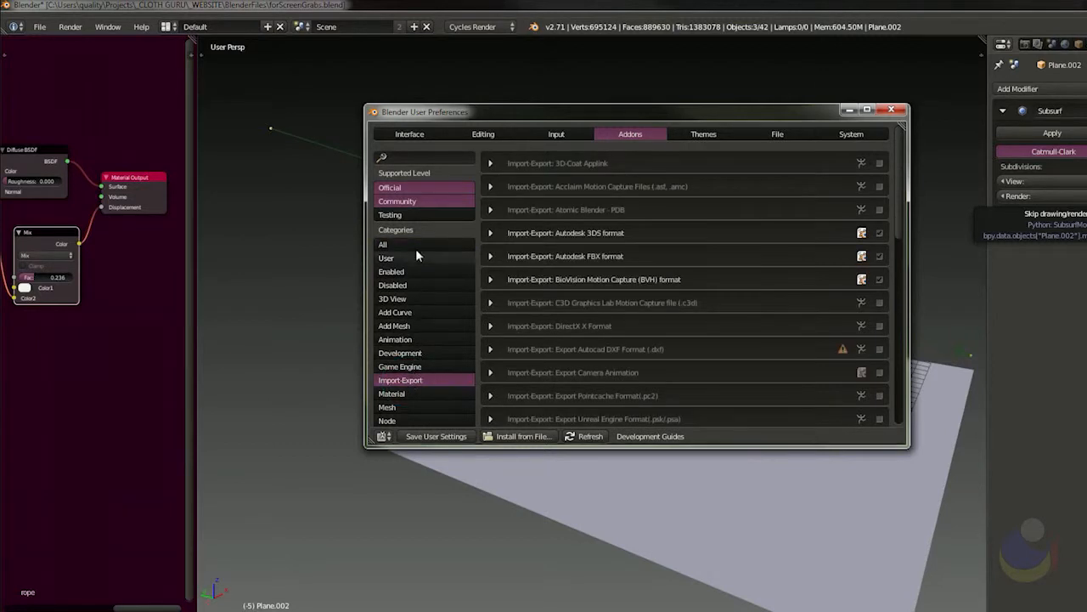
click(409, 153)
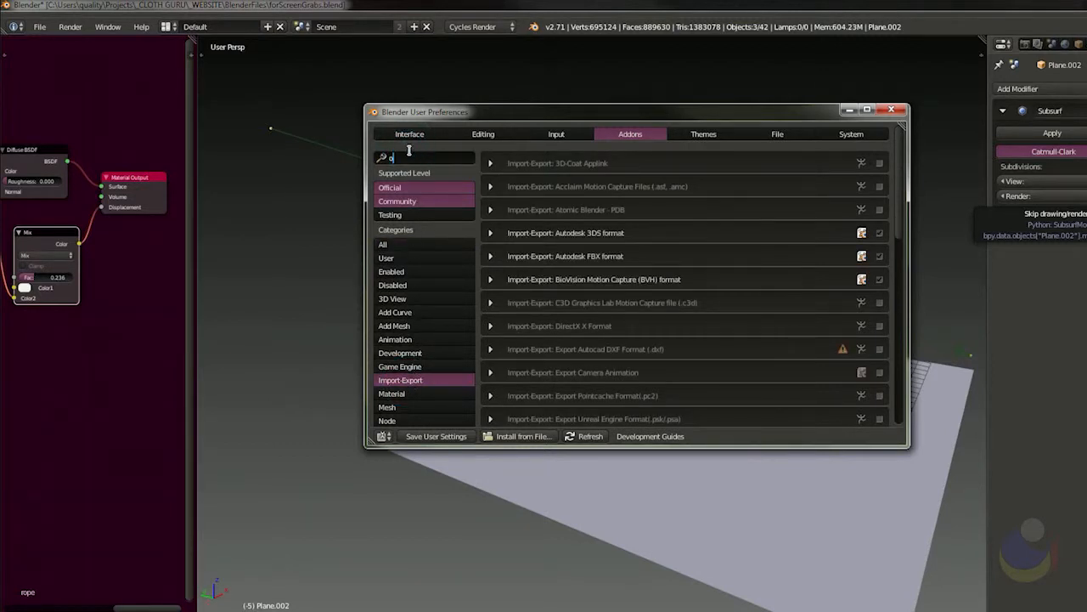
text(obj)
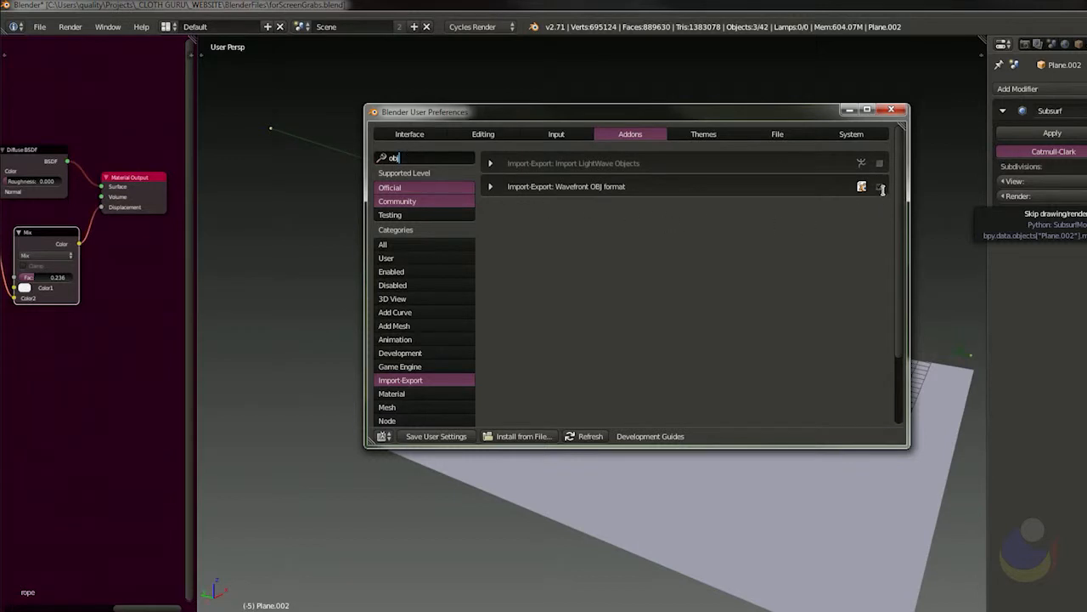
click(892, 111)
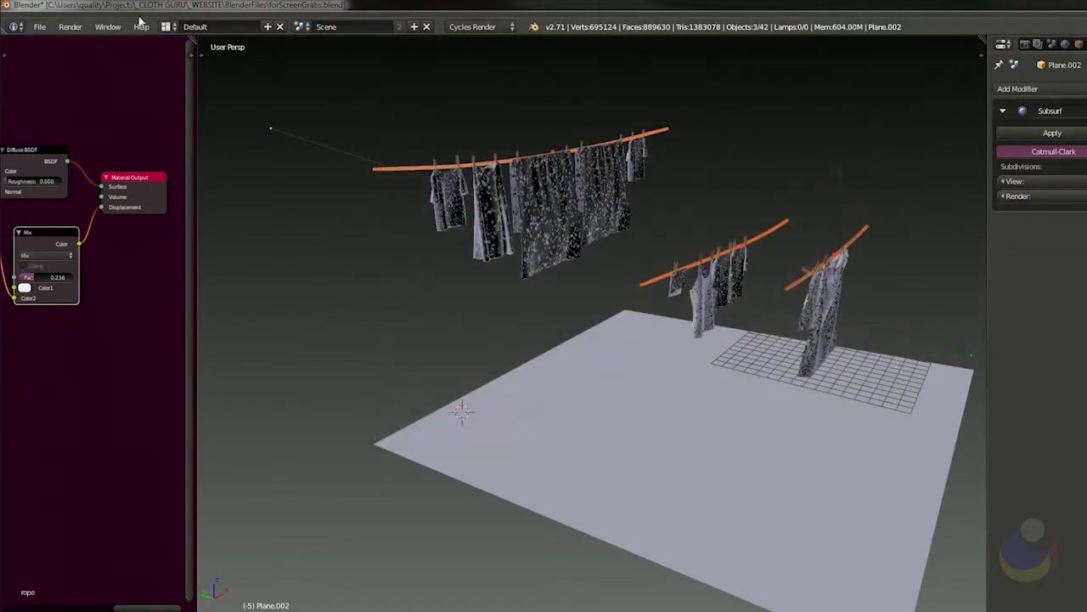
Export the selected clotheslines in Wavefront OBJ format, overwriting temp.obj in the BlenderFiles folder
click(39, 26)
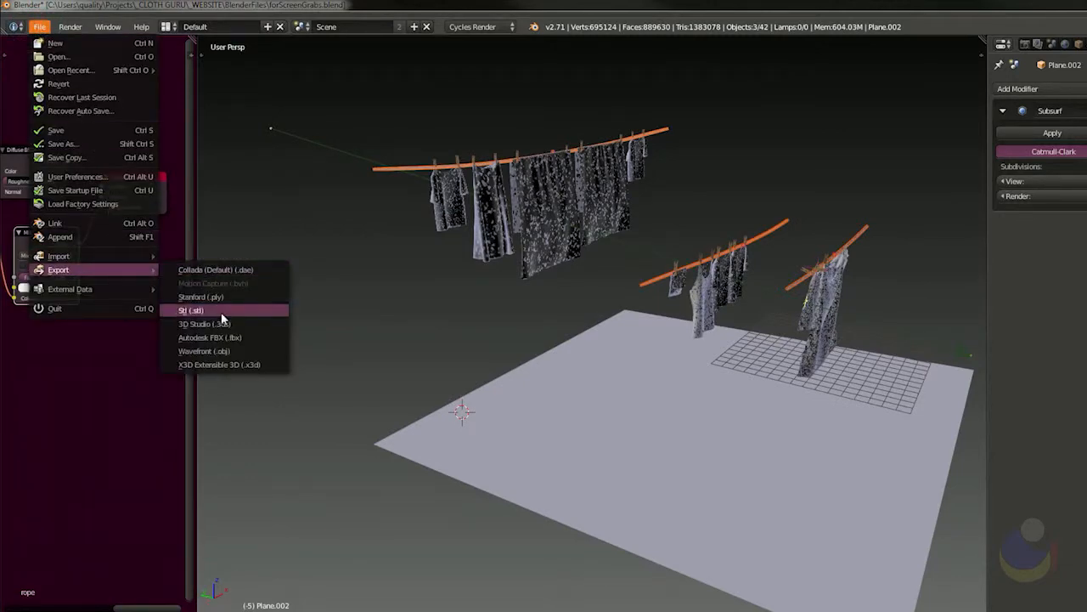
click(238, 349)
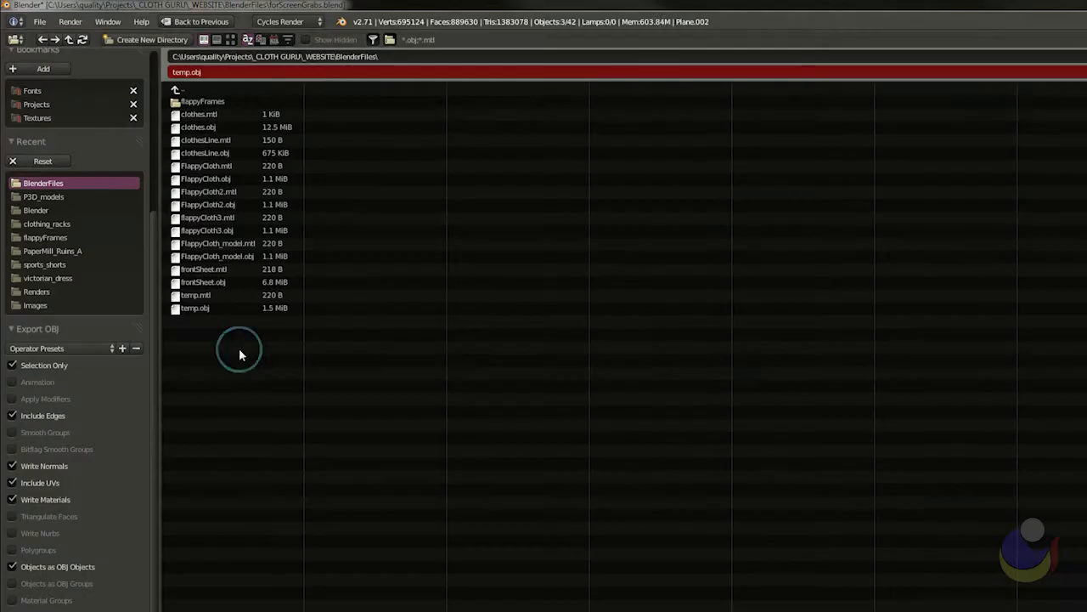
click(223, 308)
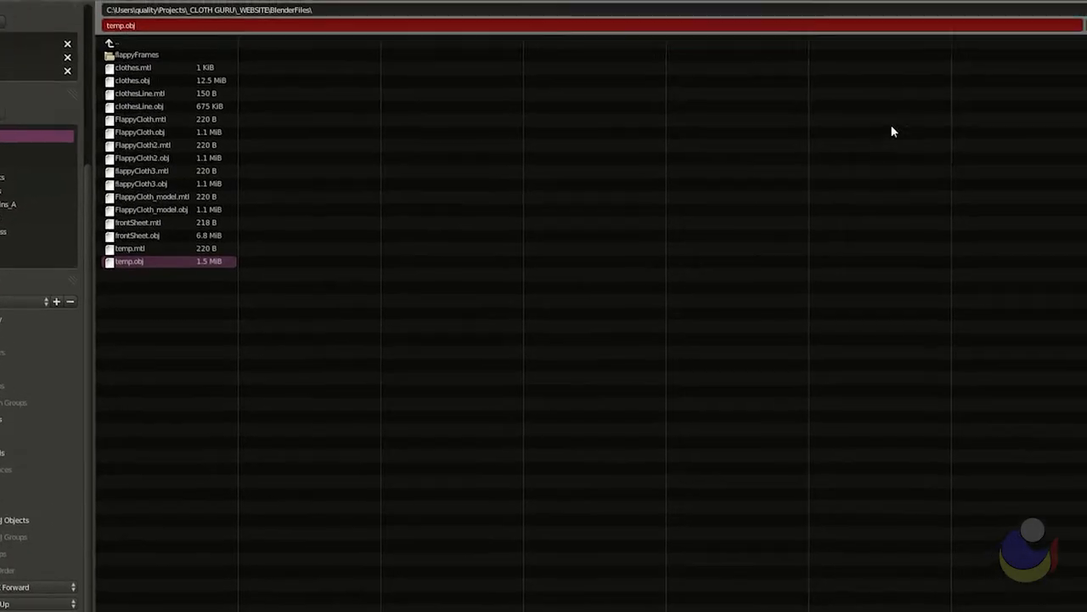
click(1040, 60)
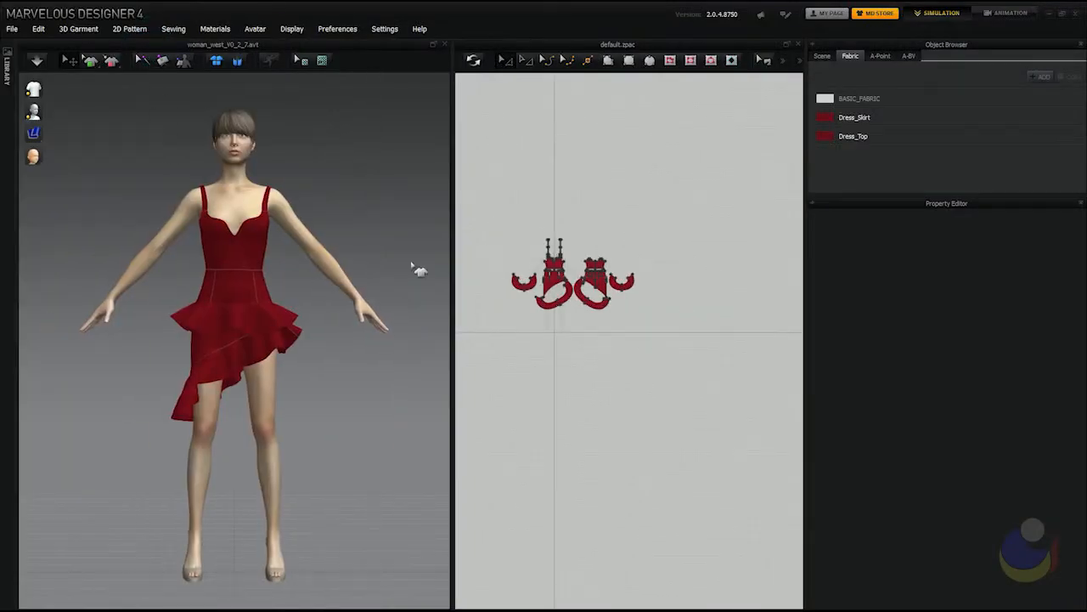
In Marvelous Designer, clear all avatars from the scene
click(255, 29)
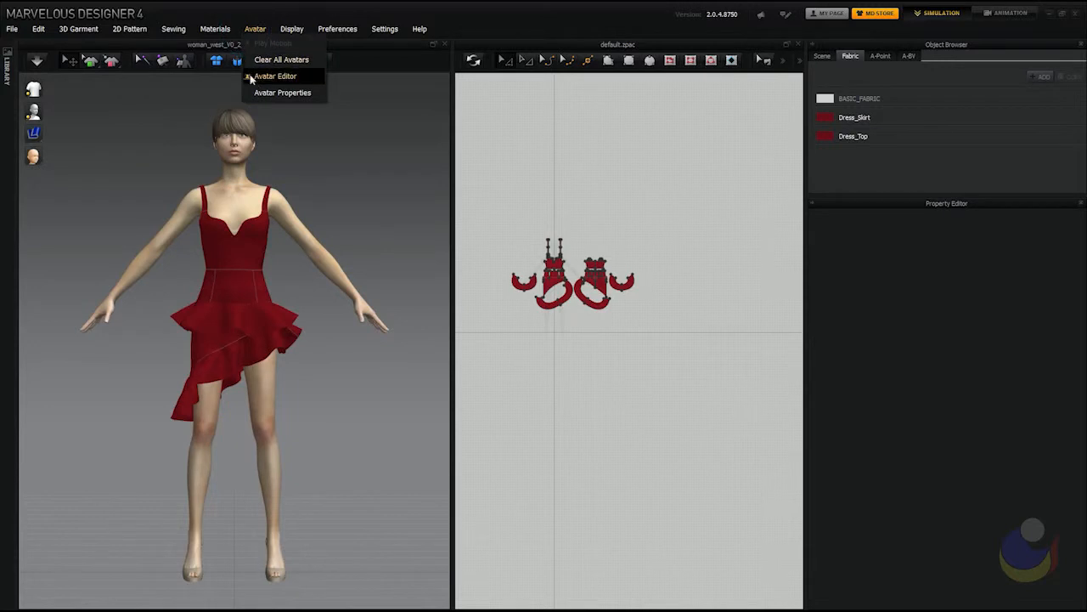
click(269, 61)
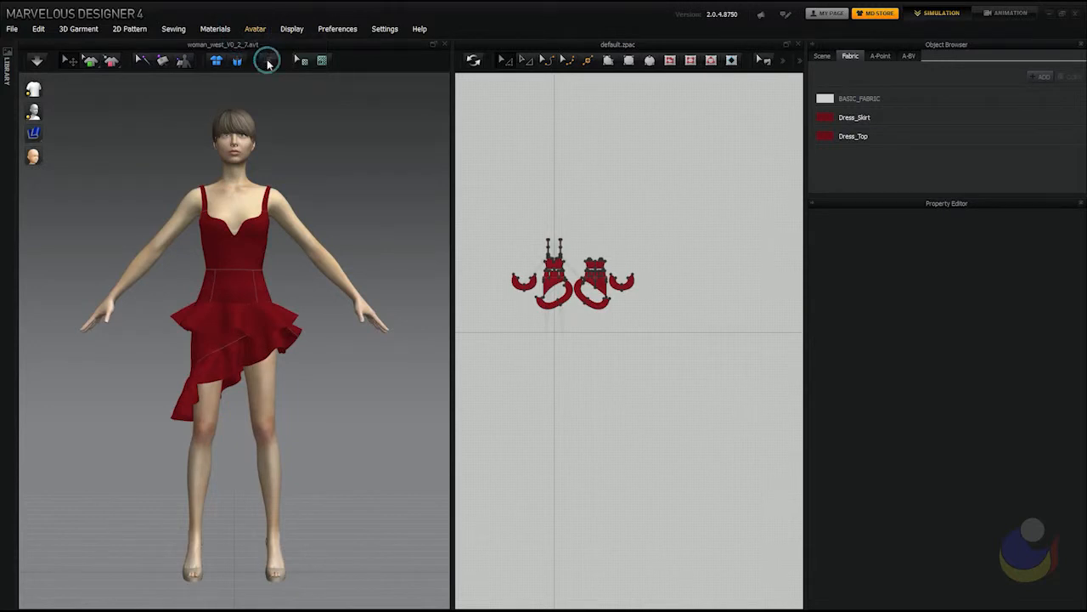
Delete all the dress patterns and synchronize so the garment is cleared from the 3D scene
drag(495, 214, 665, 363)
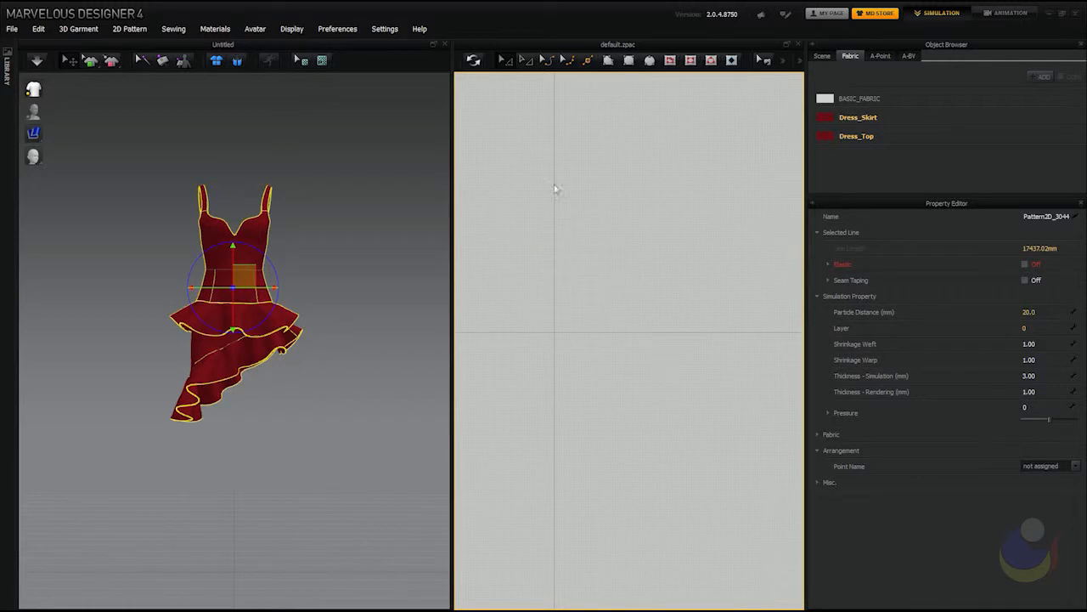
click(474, 61)
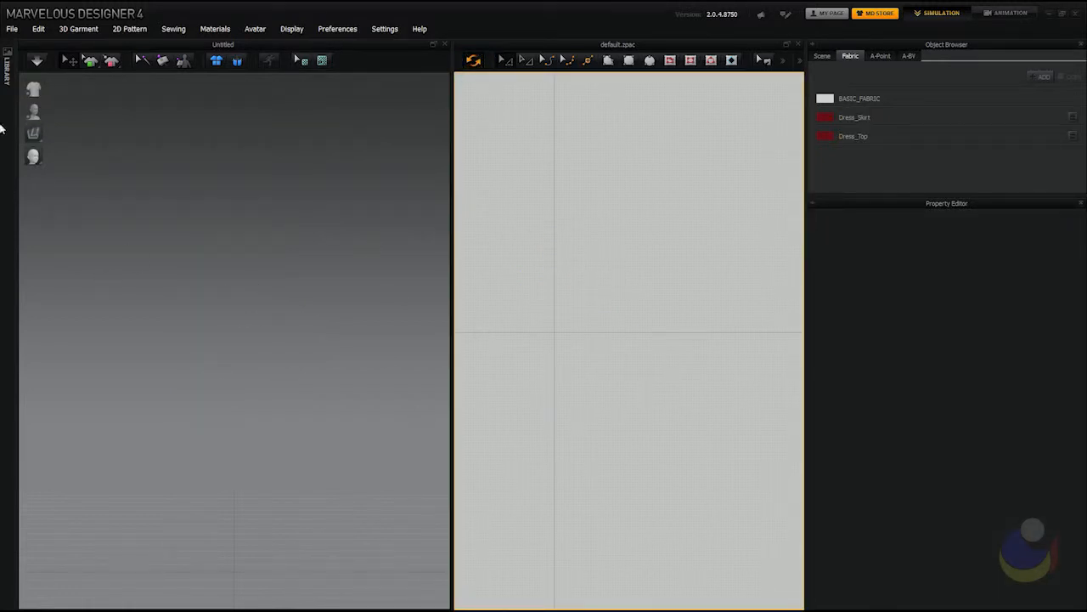
Import temp.obj from the BlenderFiles folder as an avatar at 100% scale
click(10, 30)
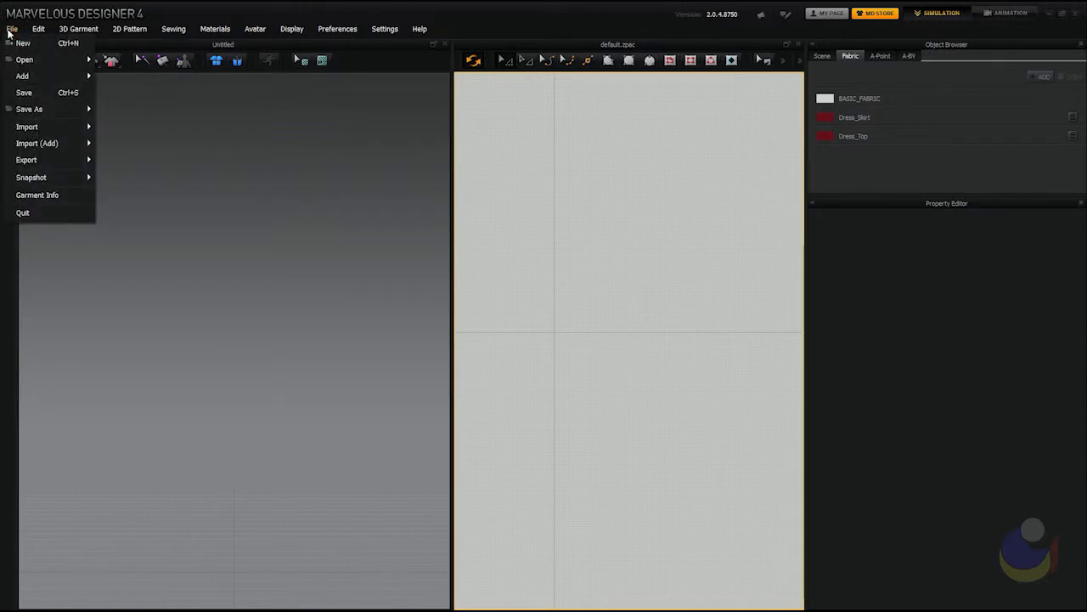
mouse_move(43, 128)
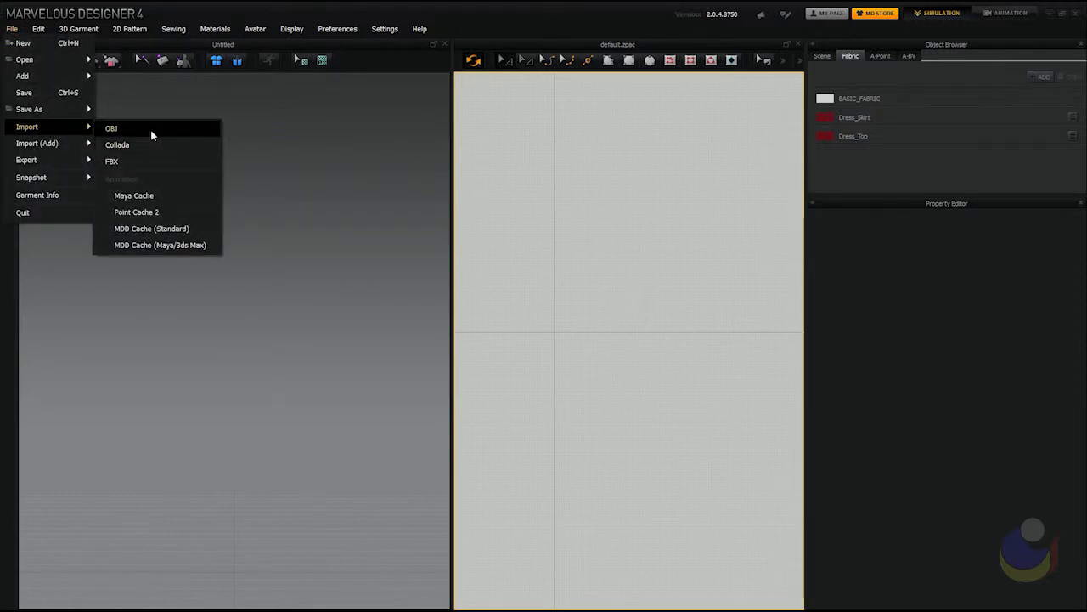
click(150, 130)
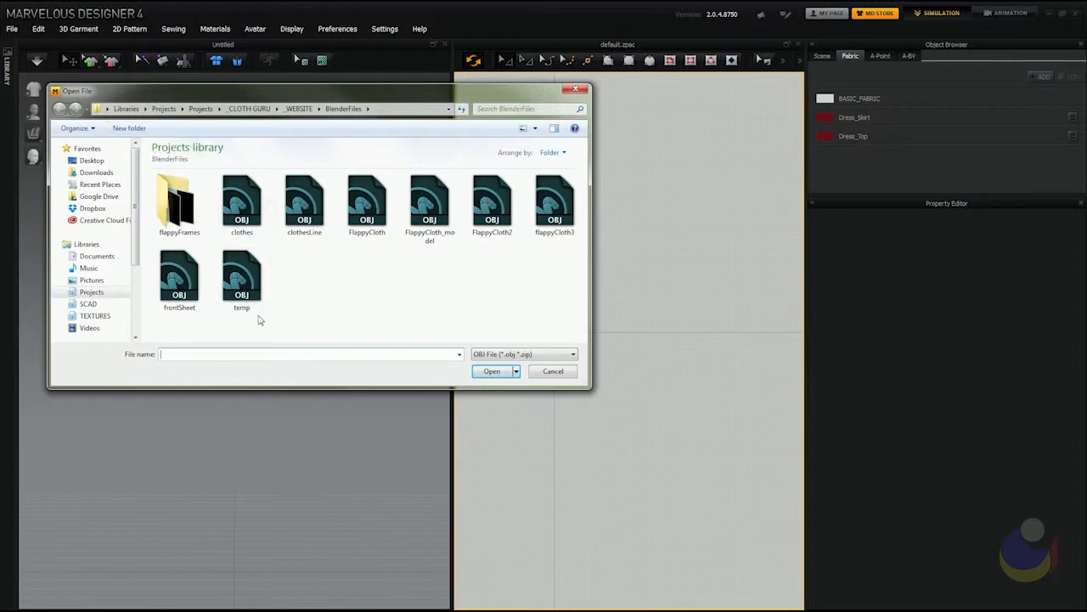
click(244, 280)
click(491, 374)
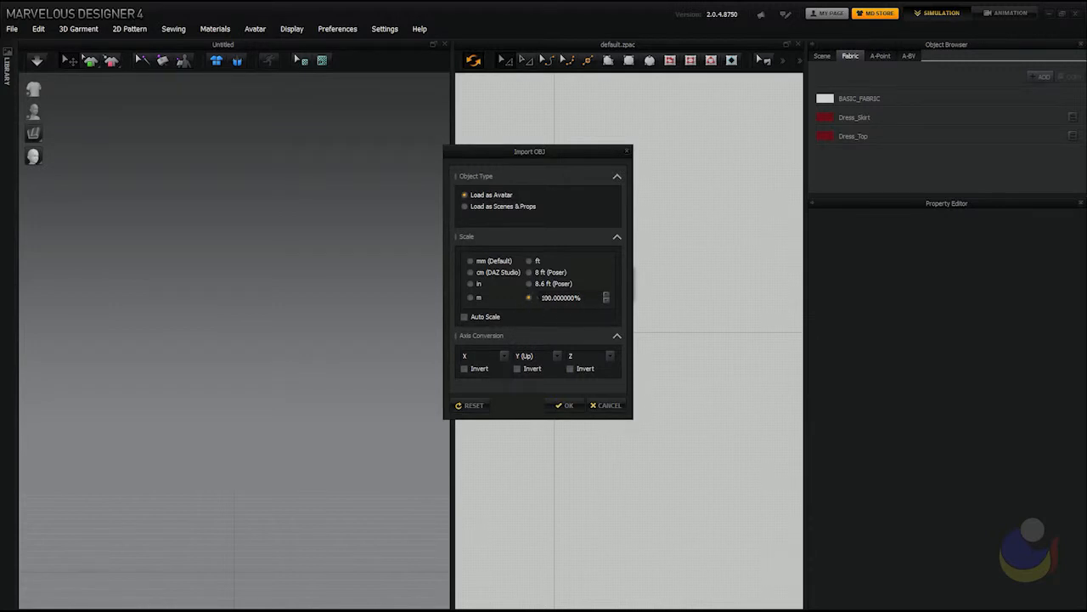
click(565, 405)
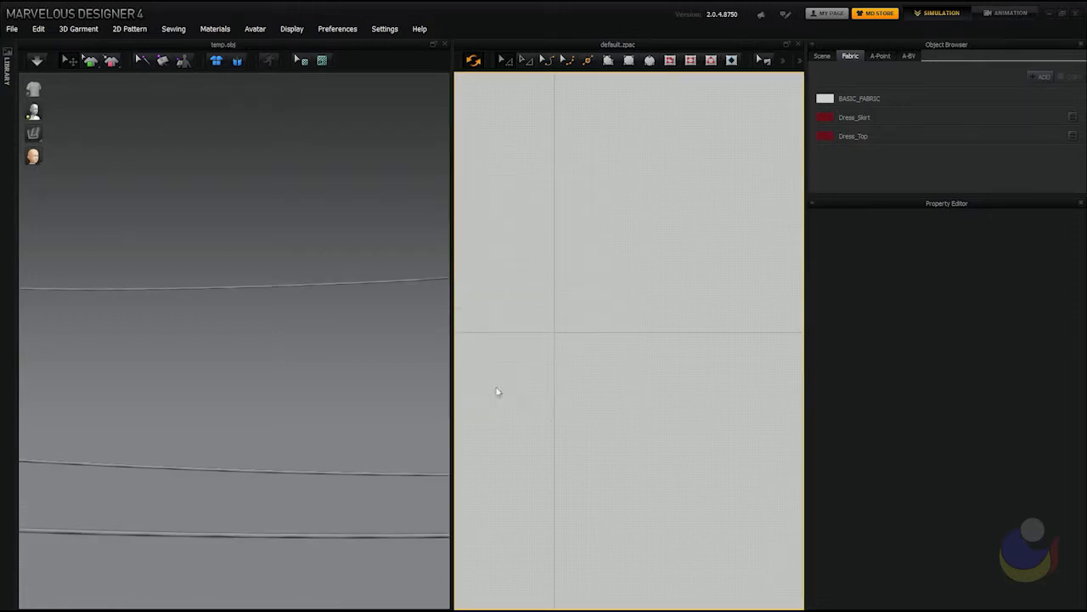
Try to draw a rectangle pattern in the 2D pattern area for the first cloth
right_drag(281, 437, 366, 437)
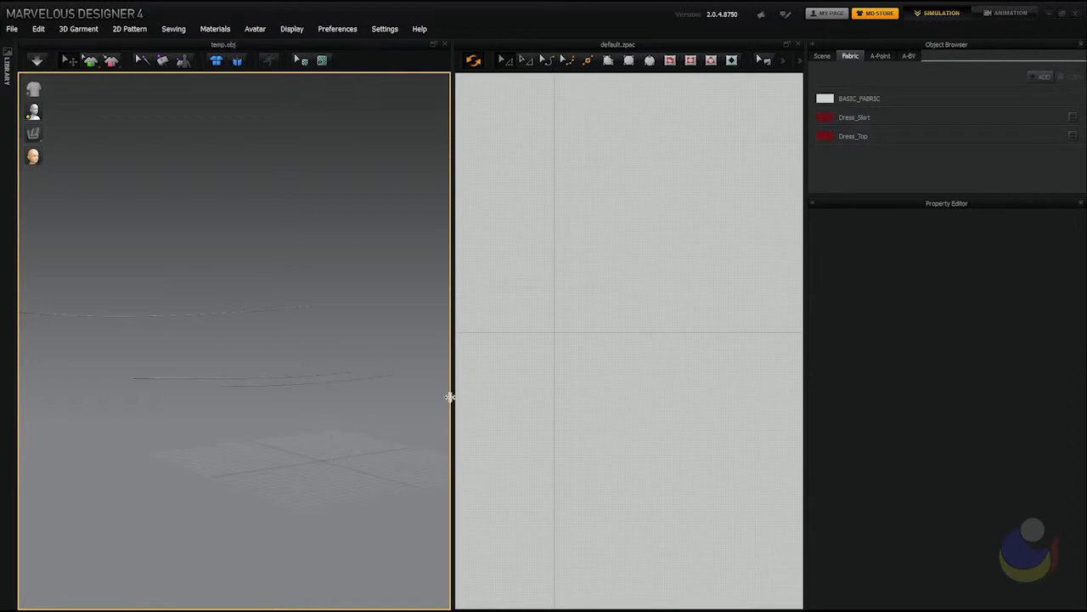
drag(451, 388, 524, 396)
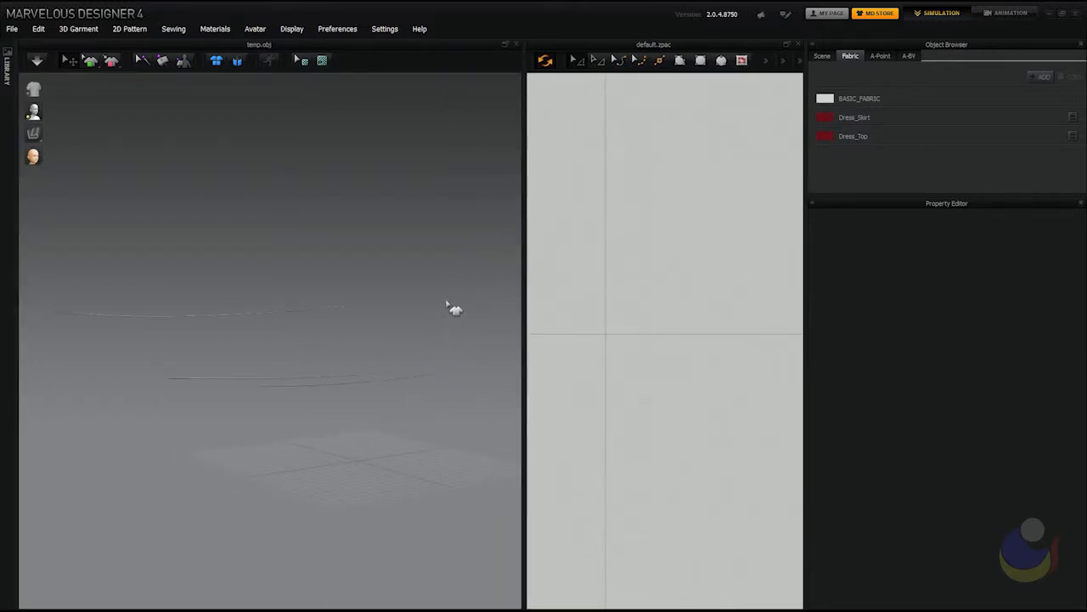
drag(522, 331, 451, 333)
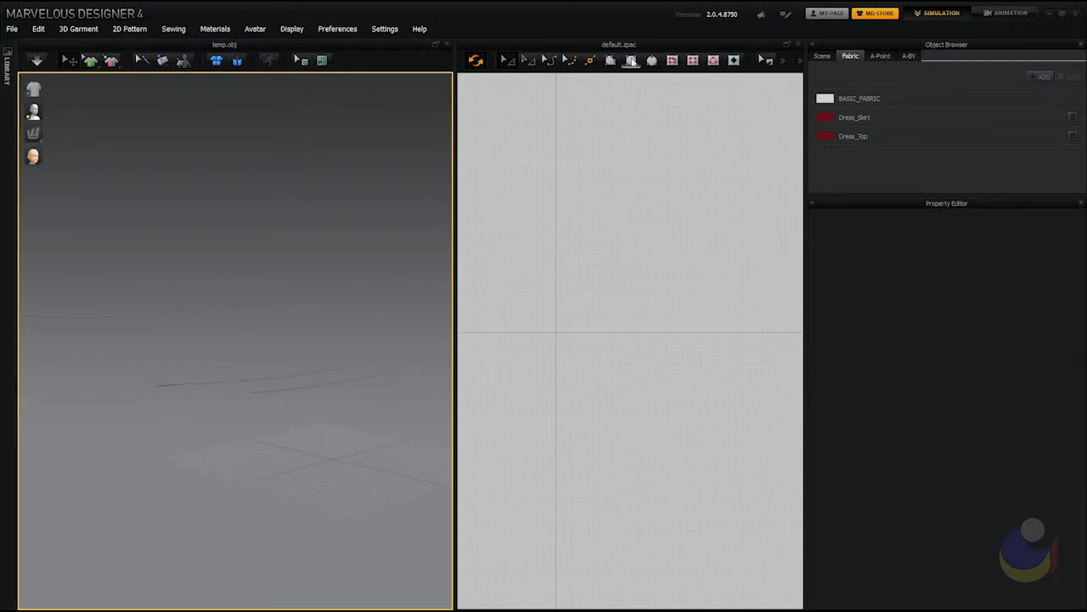
click(628, 78)
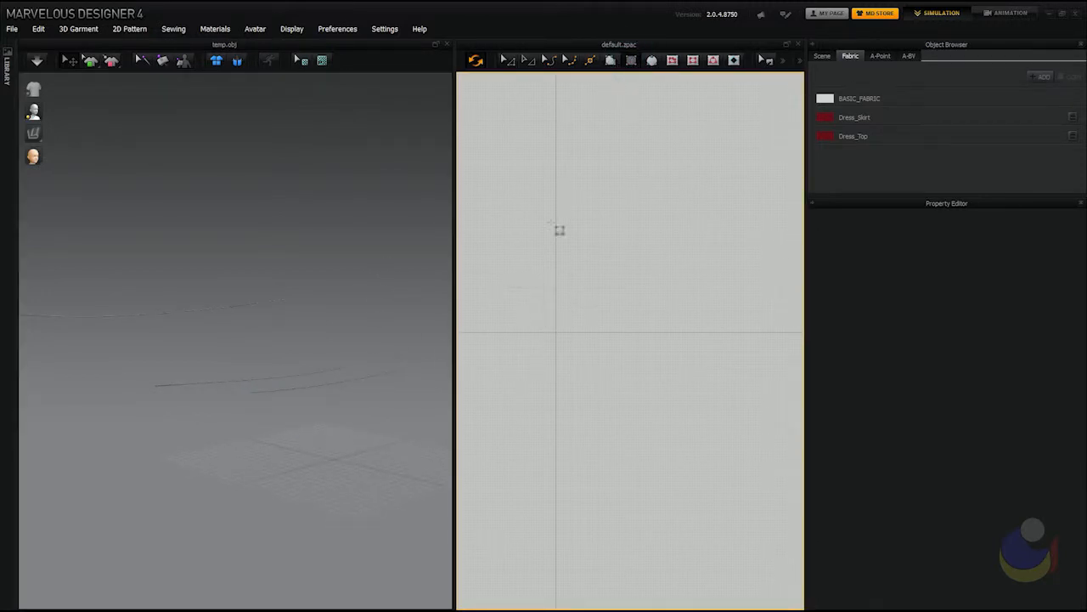
click(632, 61)
drag(528, 242, 569, 311)
right_drag(249, 381, 291, 391)
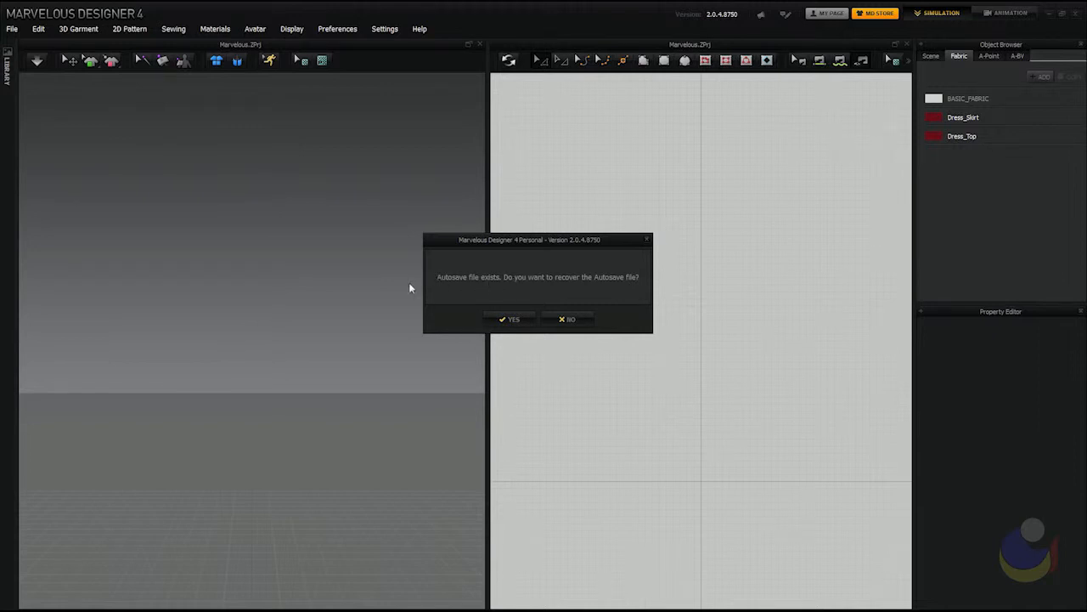
Recover the autosaved project and clear all avatars from the scene
click(511, 321)
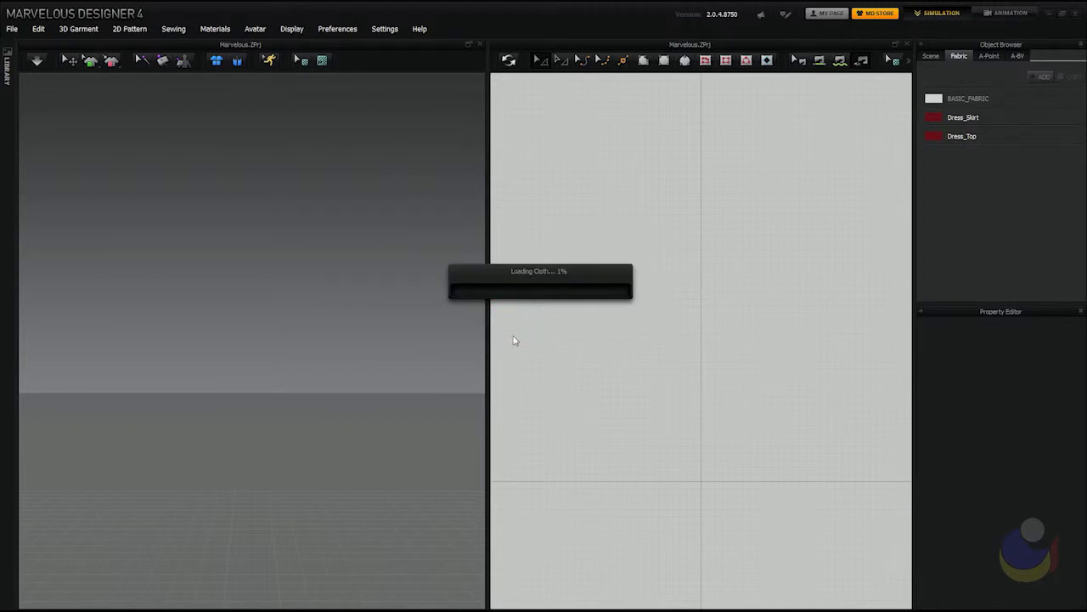
click(255, 29)
click(276, 60)
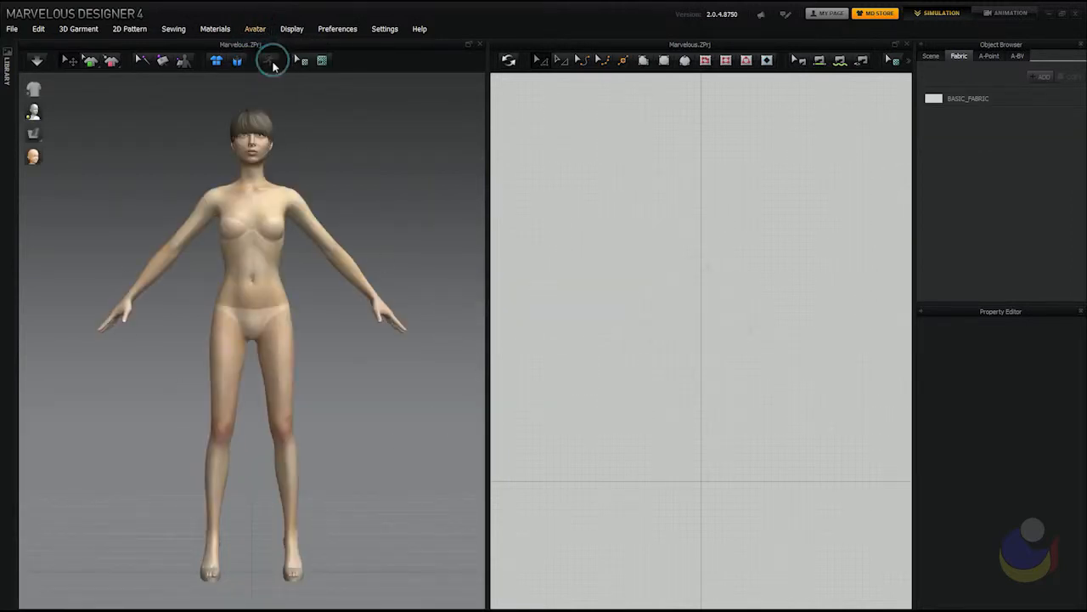
Import the clotheslines from temp.obj again, loaded as an avatar at 100% scale with Y up
click(12, 29)
mouse_move(25, 127)
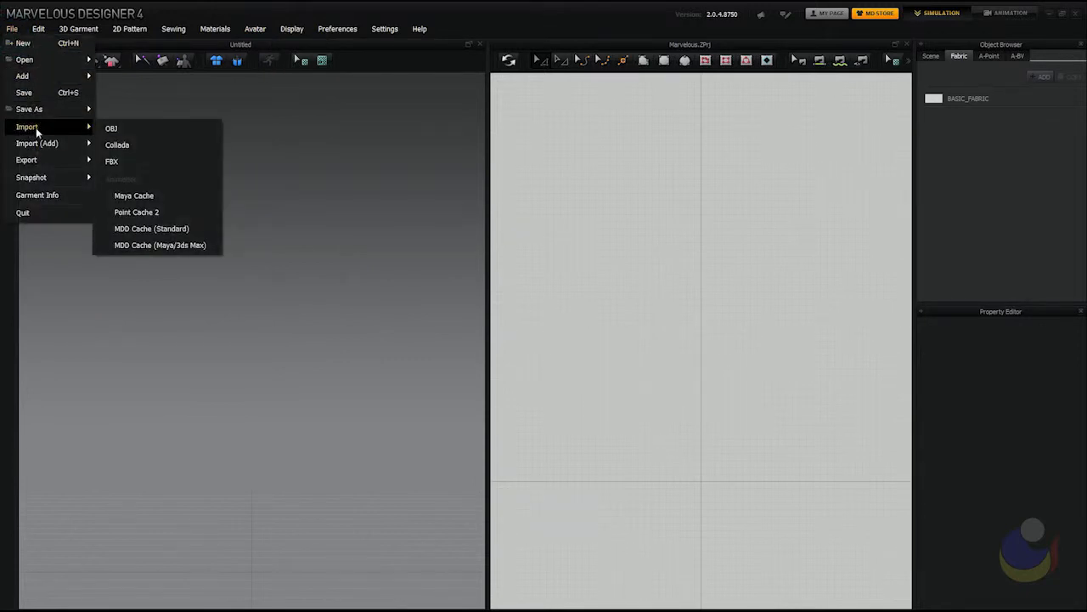
click(106, 129)
click(242, 276)
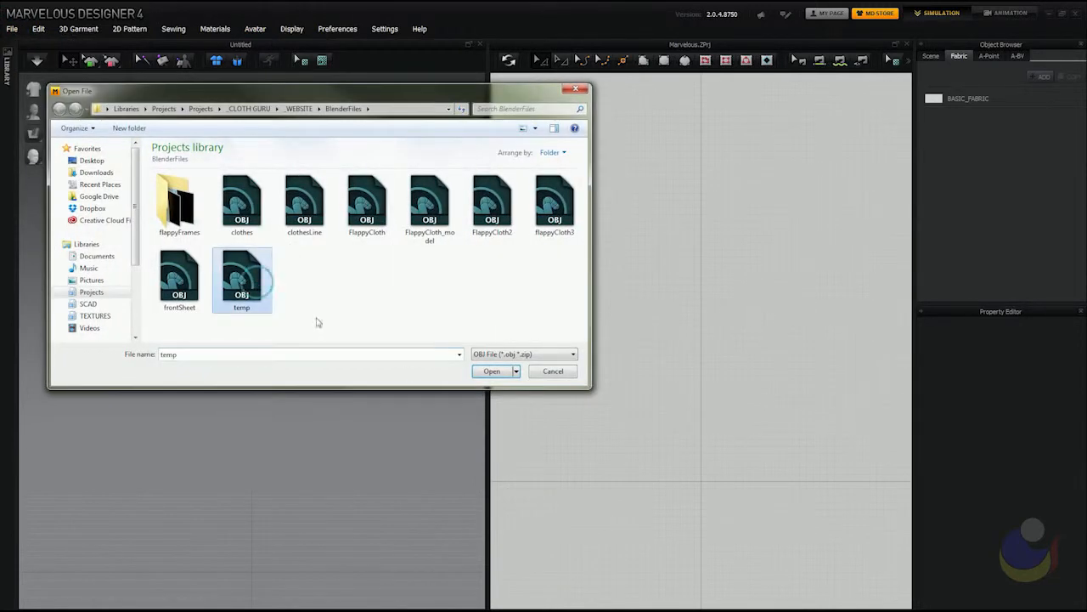
click(492, 371)
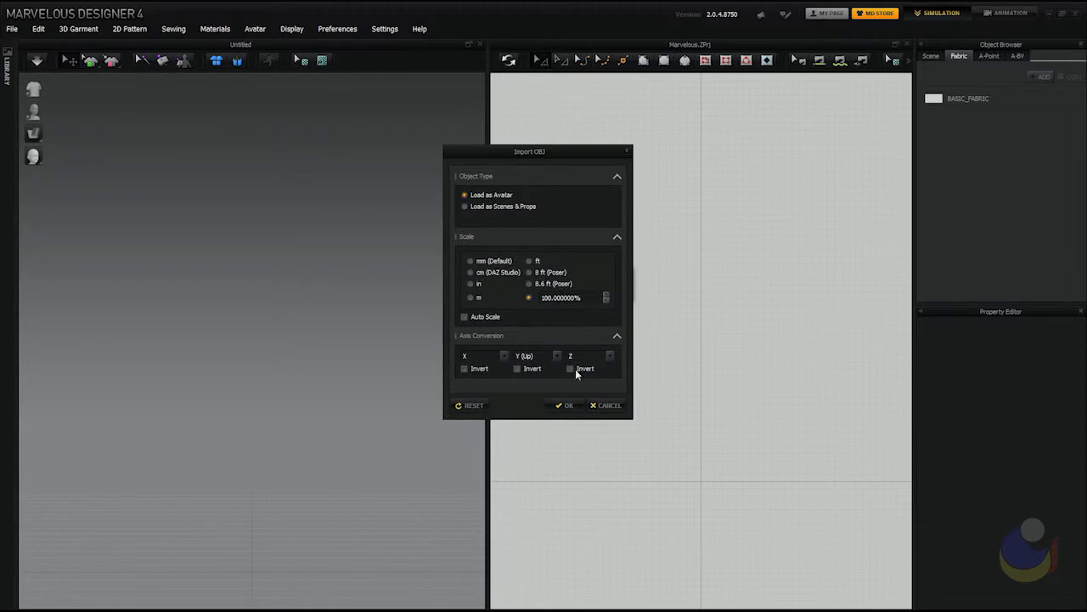
click(567, 407)
Draw an upright rectangle pattern with an outline length of about 3419 mm in the 2D pattern area
scroll(328, 391, down, 4)
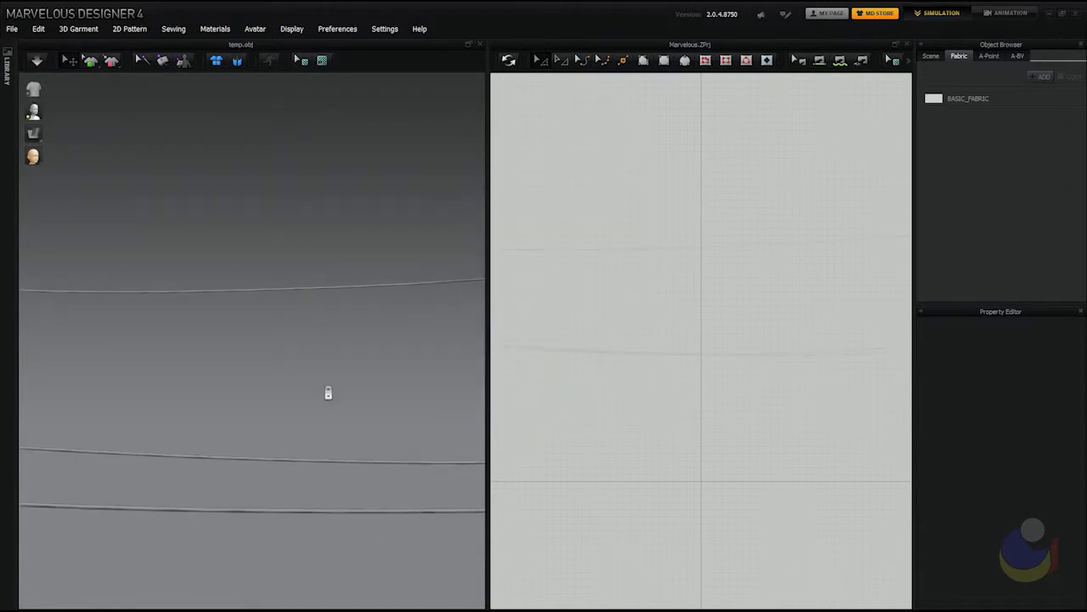
right_drag(328, 391, 301, 372)
scroll(301, 371, down, 1)
right_drag(386, 389, 324, 378)
drag(487, 314, 515, 327)
right_drag(411, 370, 416, 250)
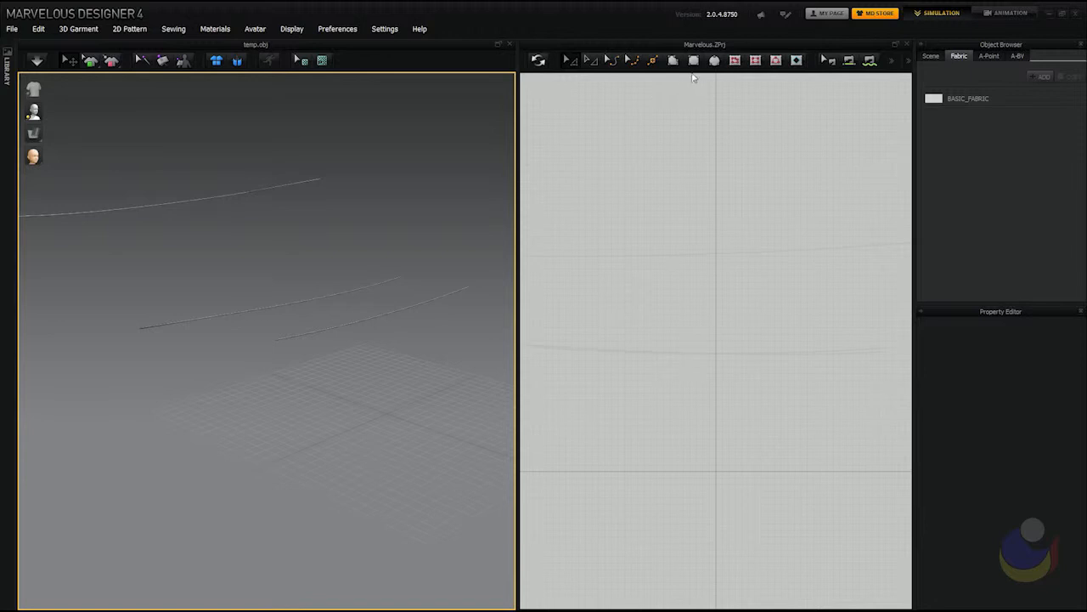
click(693, 60)
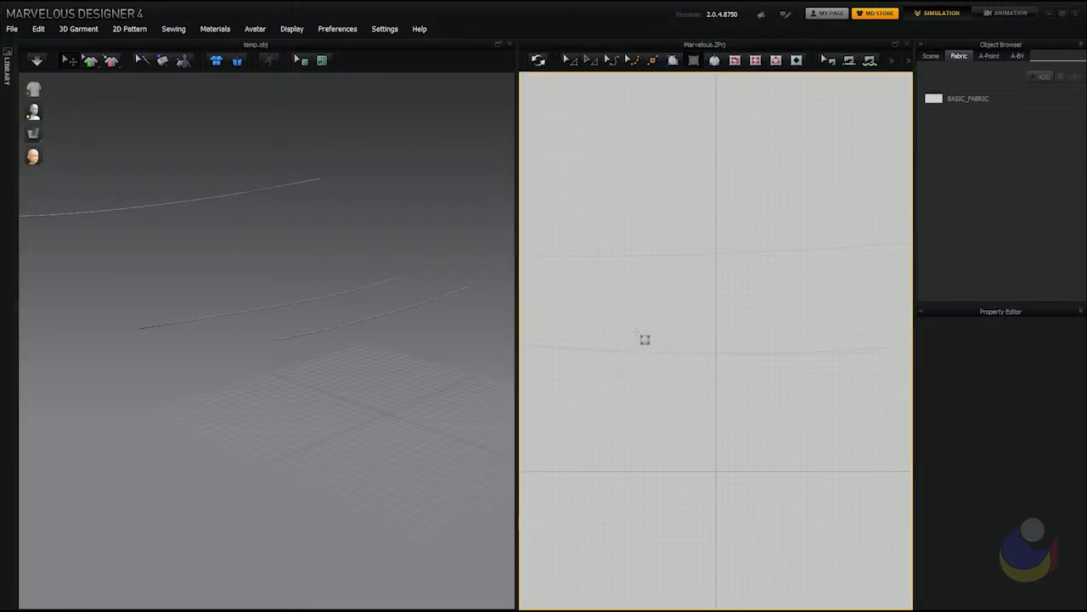
drag(623, 295, 707, 434)
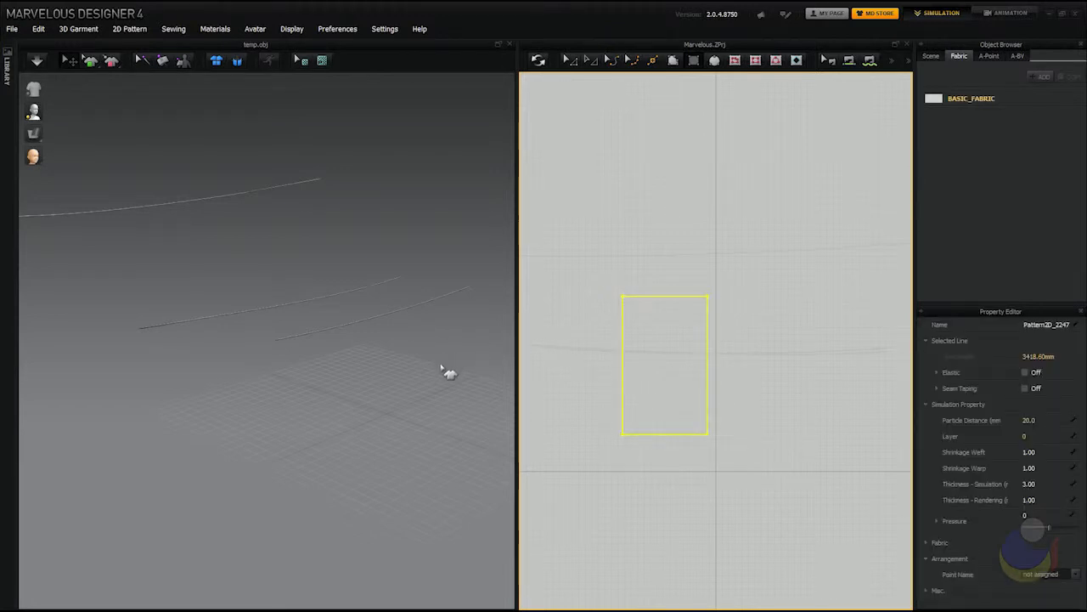
Synchronize the rectangle pattern into the 3D scene with the clotheslines
right_drag(354, 356, 410, 360)
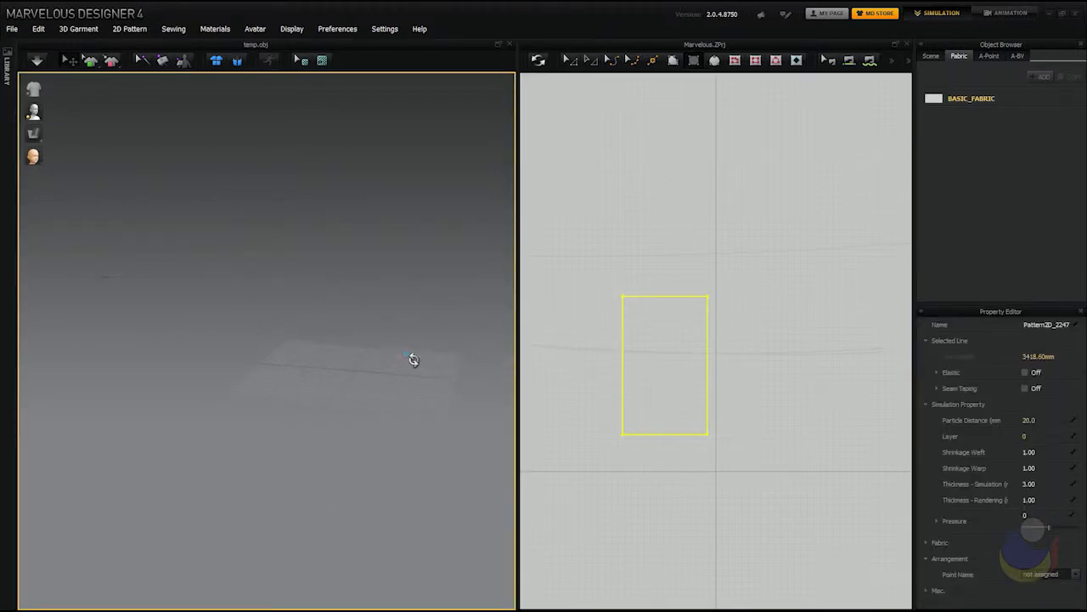
click(538, 61)
right_drag(340, 347, 338, 318)
Raise the rectangle cloth and move it sideways from the middle clothesline to the outer one
click(266, 272)
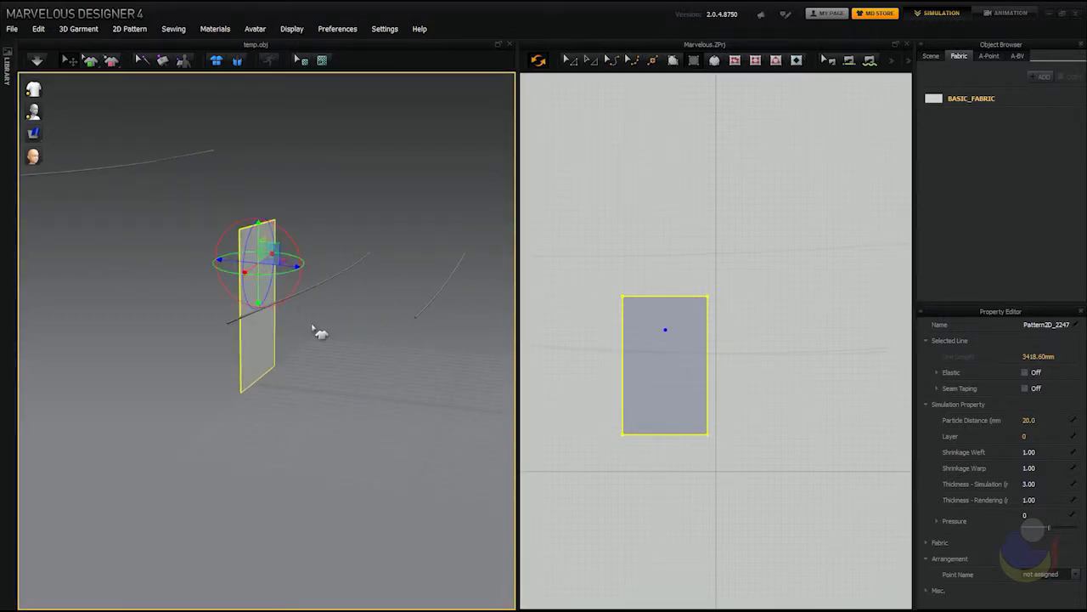
drag(266, 244, 269, 190)
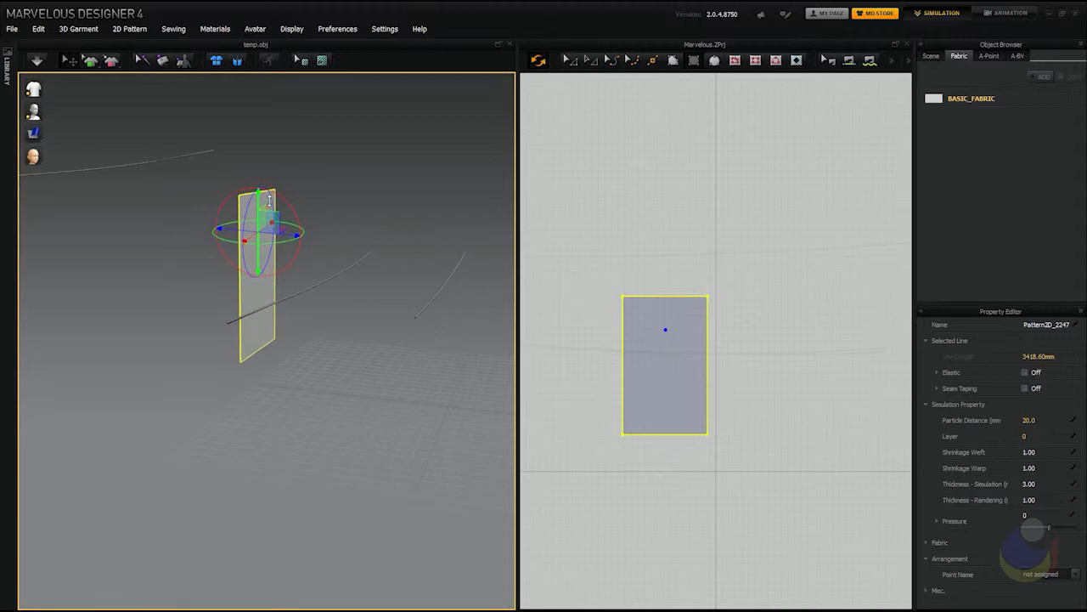
right_drag(331, 298, 350, 377)
middle_drag(350, 377, 336, 347)
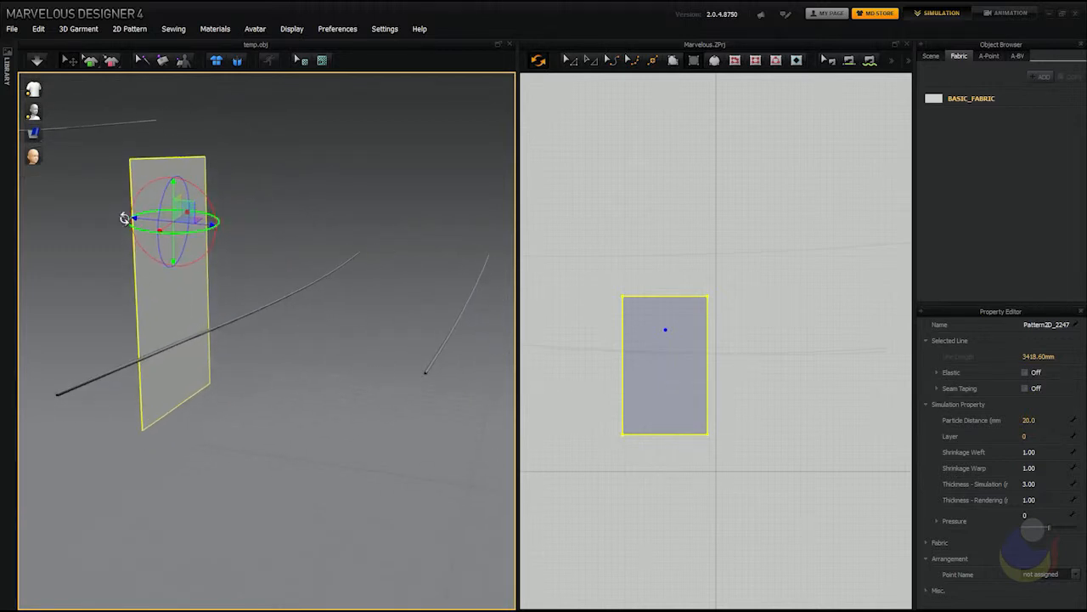
drag(143, 221, 415, 232)
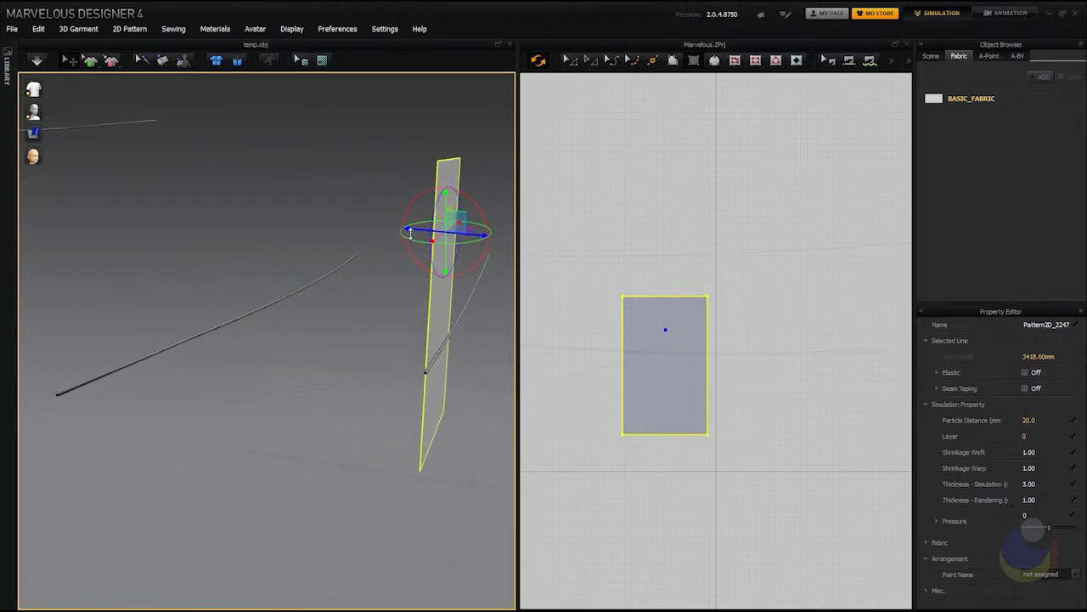
Examine the cloth panel's position relative to the clothesline from several angles
mouse_move(318, 338)
right_down()
mouse_move(206, 357)
mouse_move(365, 332)
mouse_move(328, 331)
right_up()
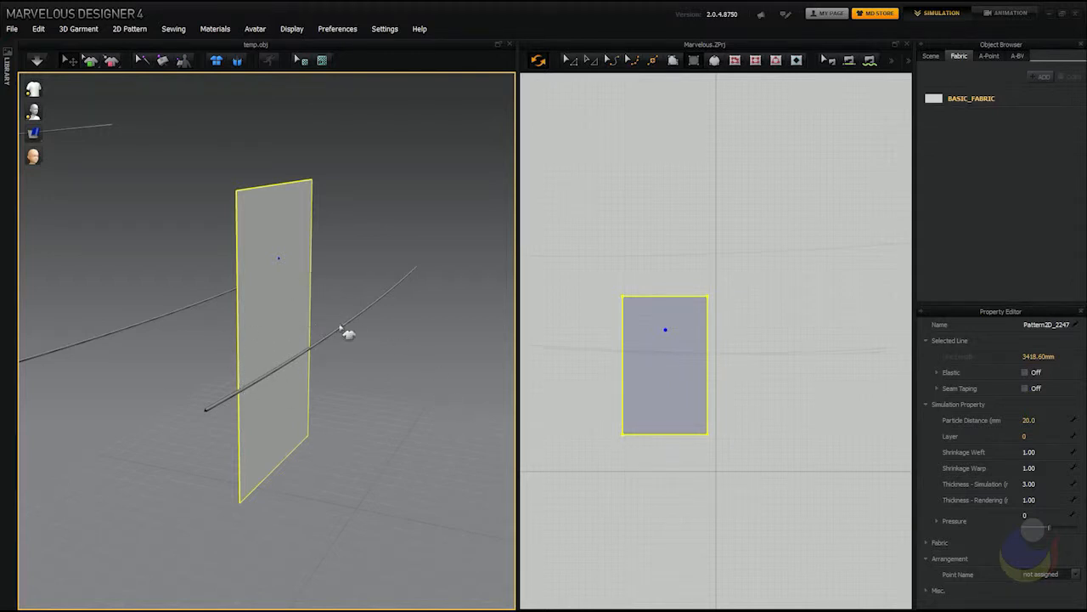
right_drag(259, 362, 291, 340)
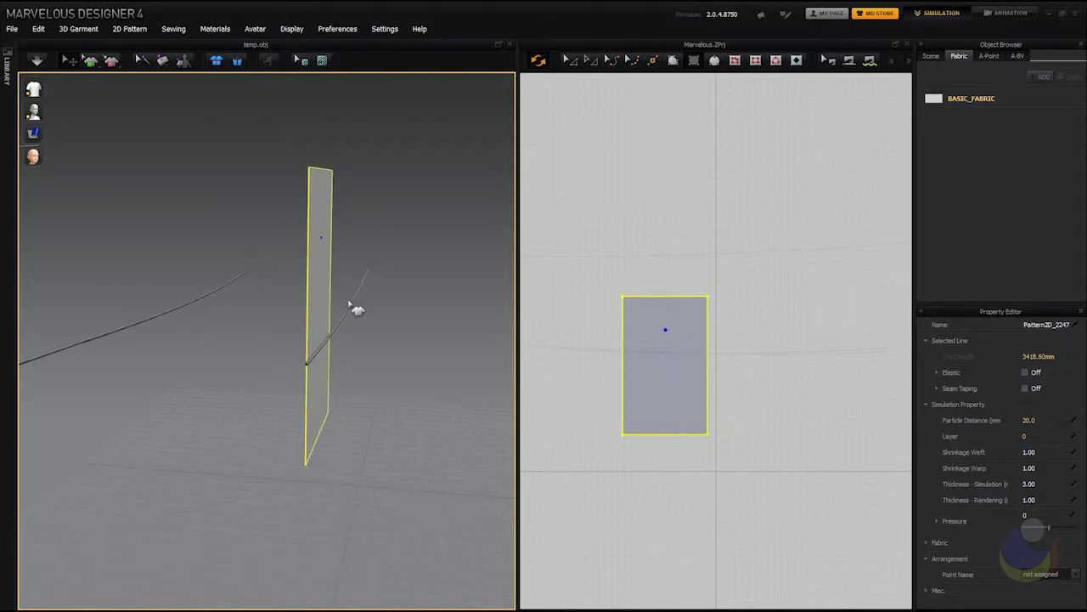
right_drag(352, 297, 376, 267)
right_drag(270, 296, 333, 277)
right_drag(322, 353, 374, 352)
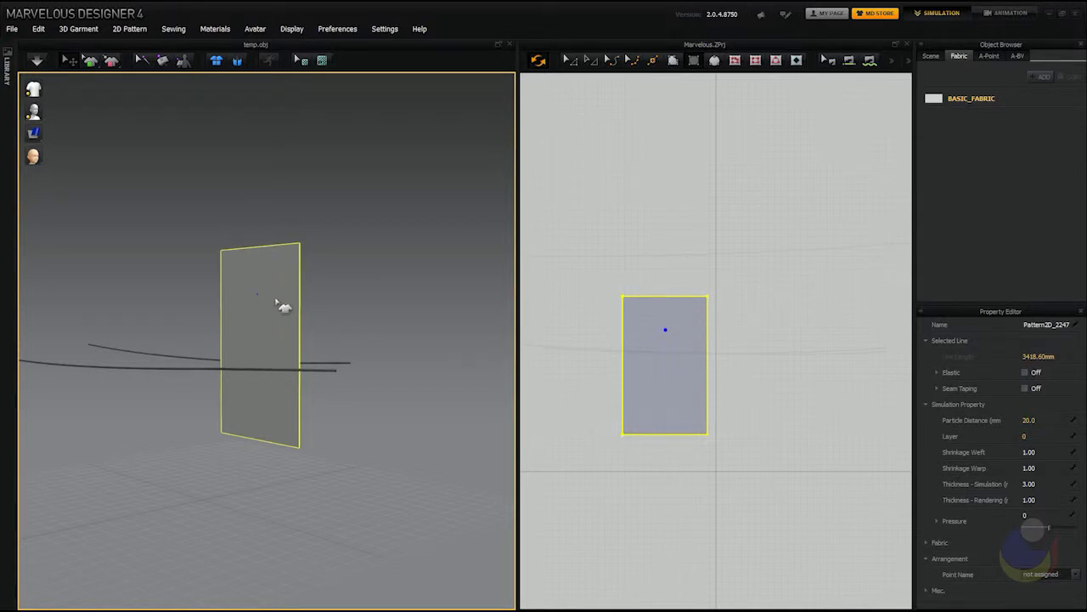
right_drag(272, 384, 252, 332)
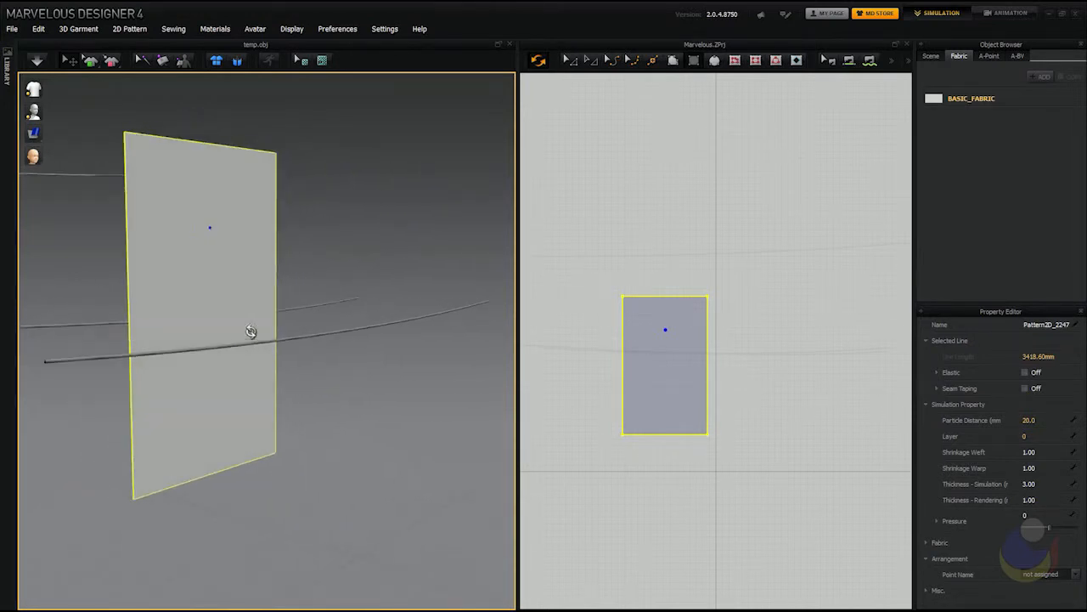
right_drag(313, 372, 376, 380)
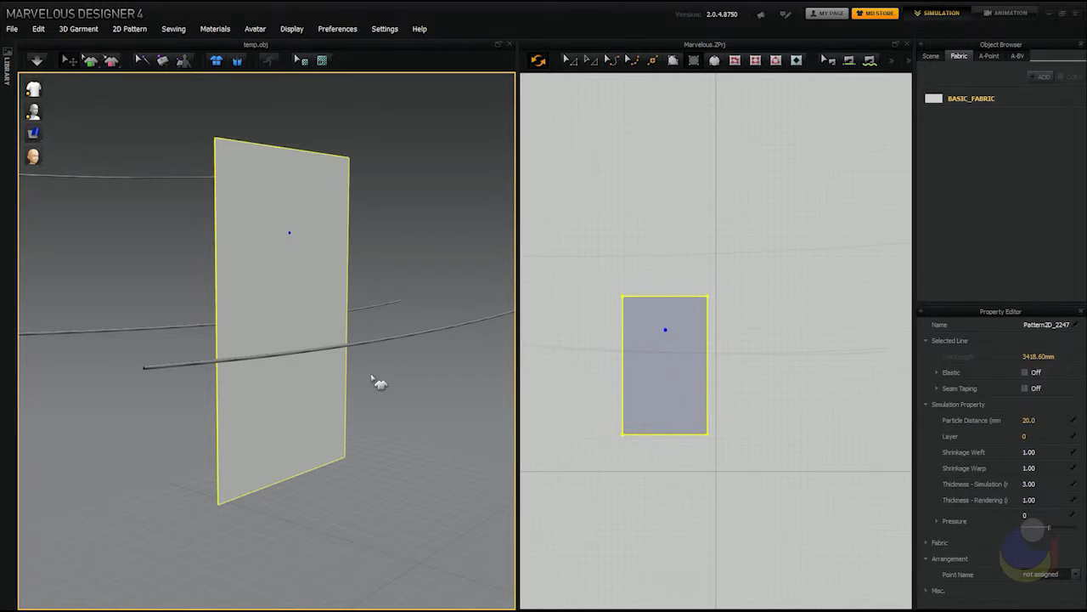
Show the cloth panel as a mesh and inspect it from both its front and back sides
key(alt+5)
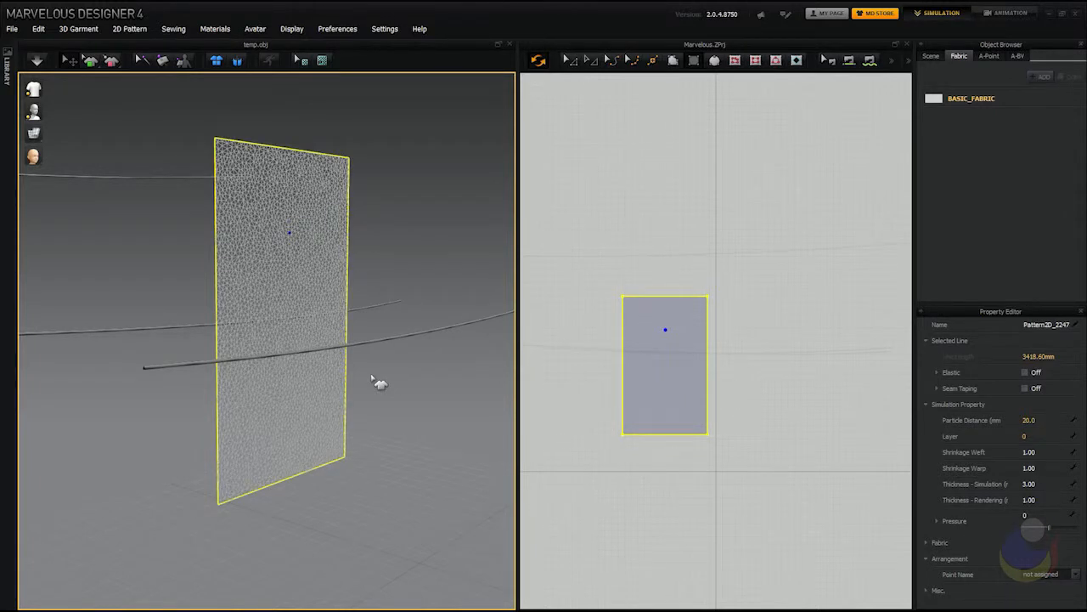
mouse_move(35, 134)
right_drag(186, 316, 365, 205)
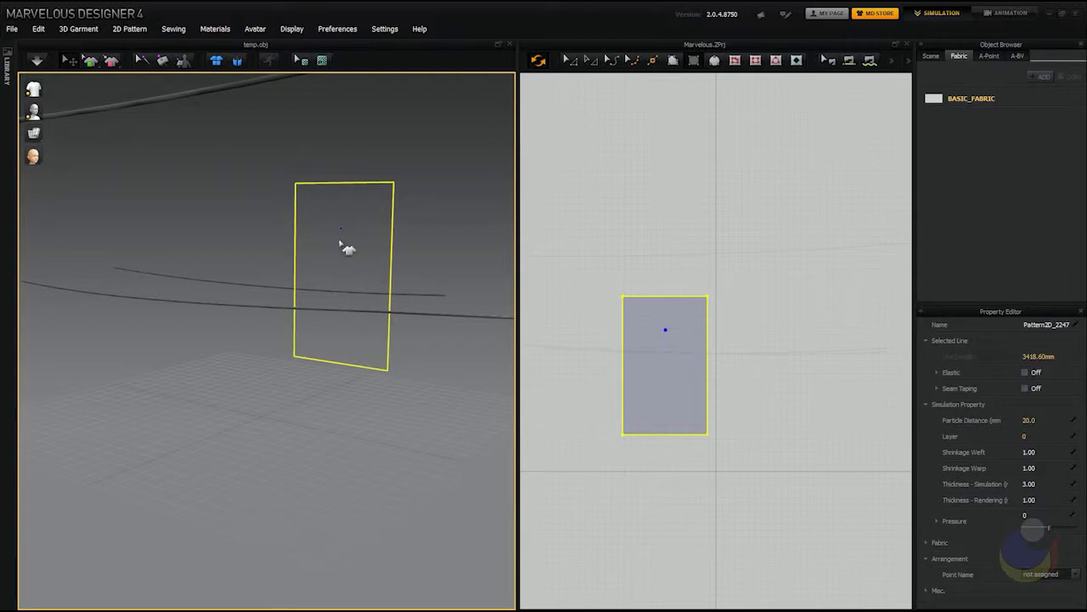
right_drag(384, 294, 218, 164)
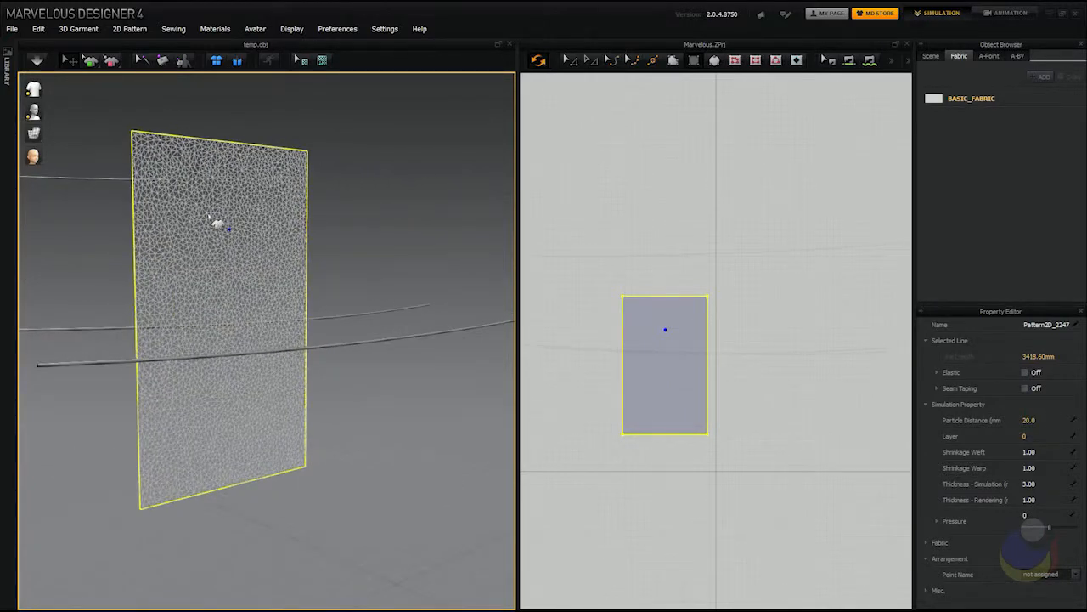
right_drag(263, 408, 345, 408)
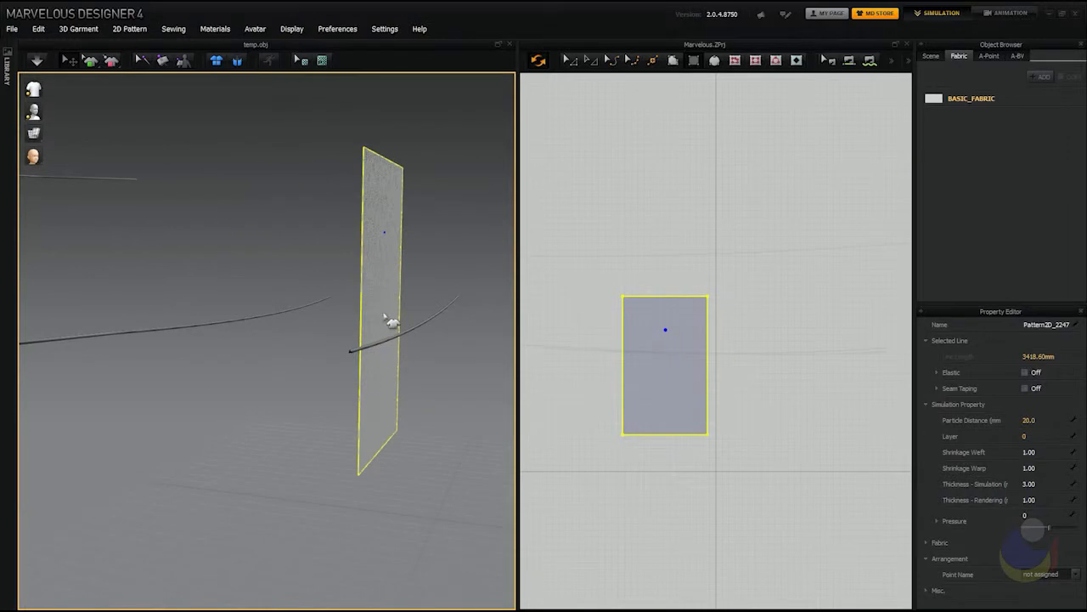
Rotate the upright cloth panel until it lies flat across the outer clothesline
click(385, 293)
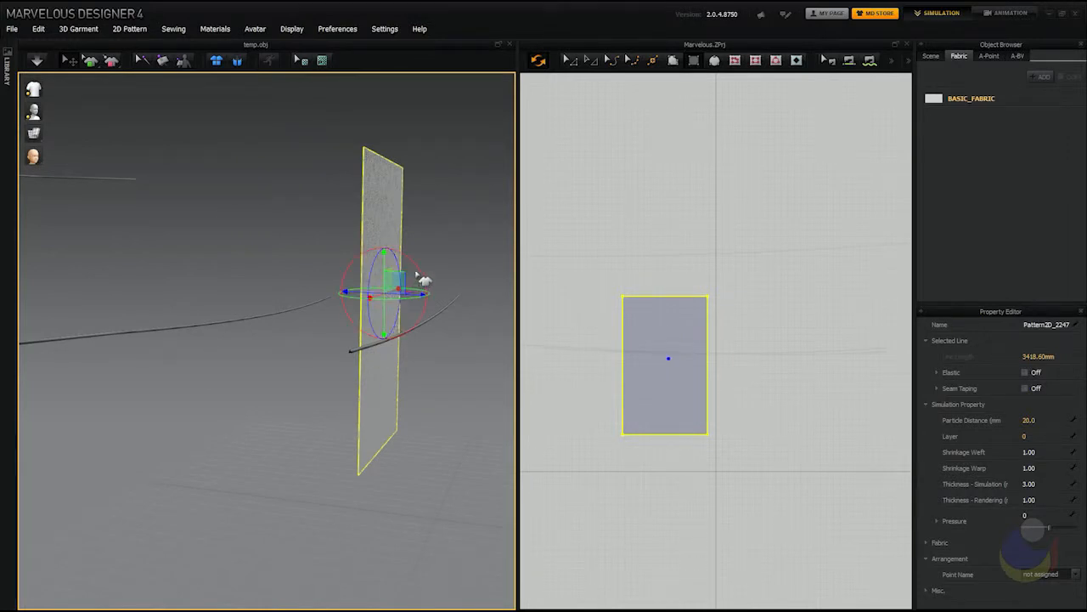
drag(408, 255, 301, 189)
right_drag(323, 408, 330, 440)
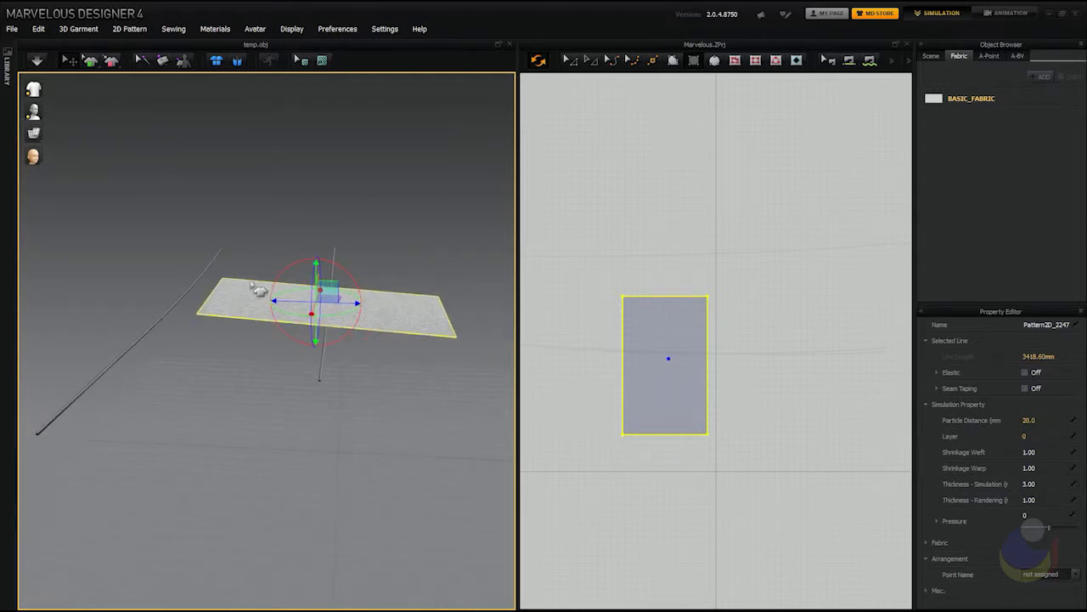
right_drag(405, 415, 371, 419)
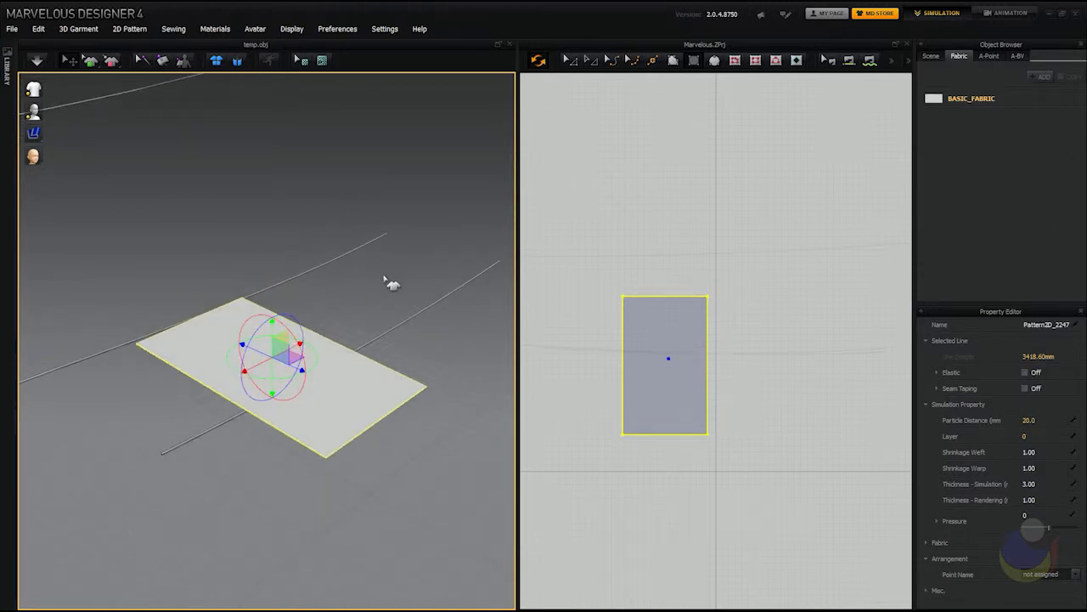
Simulate the cloth until it drapes over the outer clothesline, stop the simulation and inspect the fold along the line
click(35, 59)
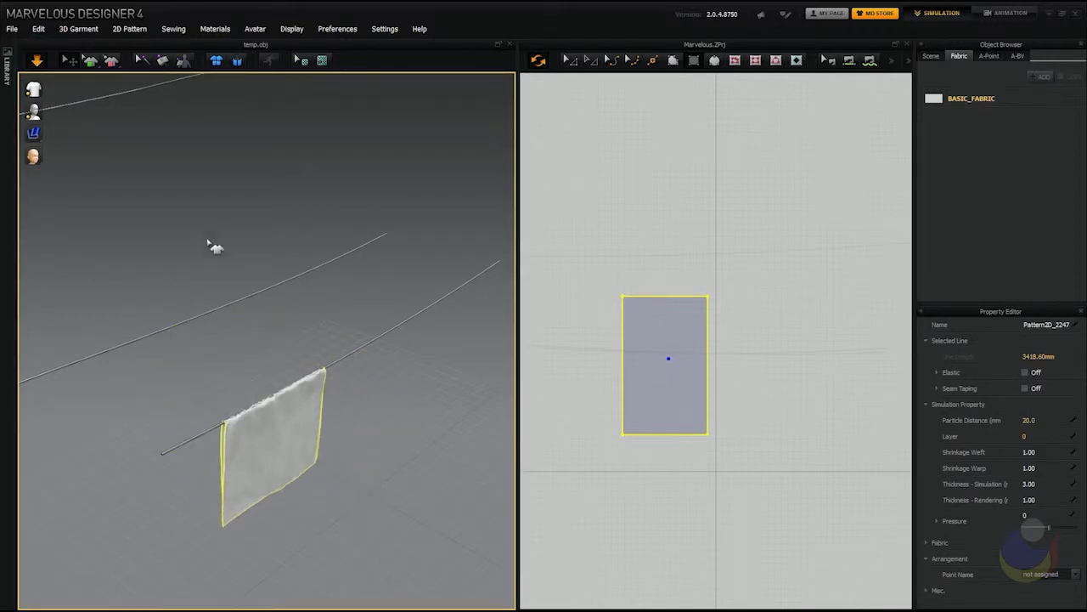
key(space)
scroll(370, 405, up, 2)
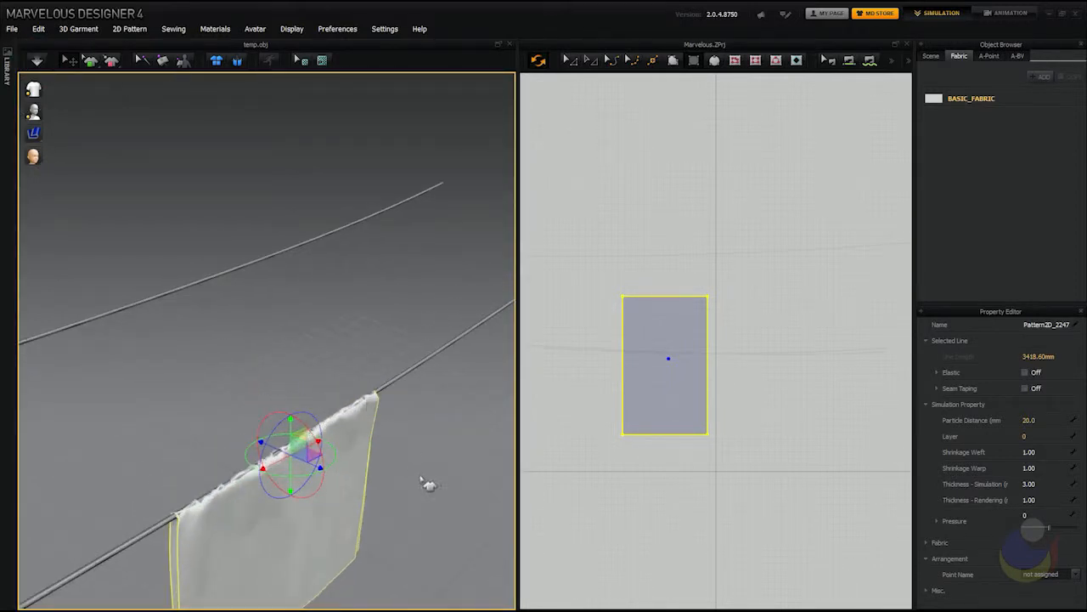
middle_drag(428, 485, 434, 297)
right_drag(434, 297, 444, 262)
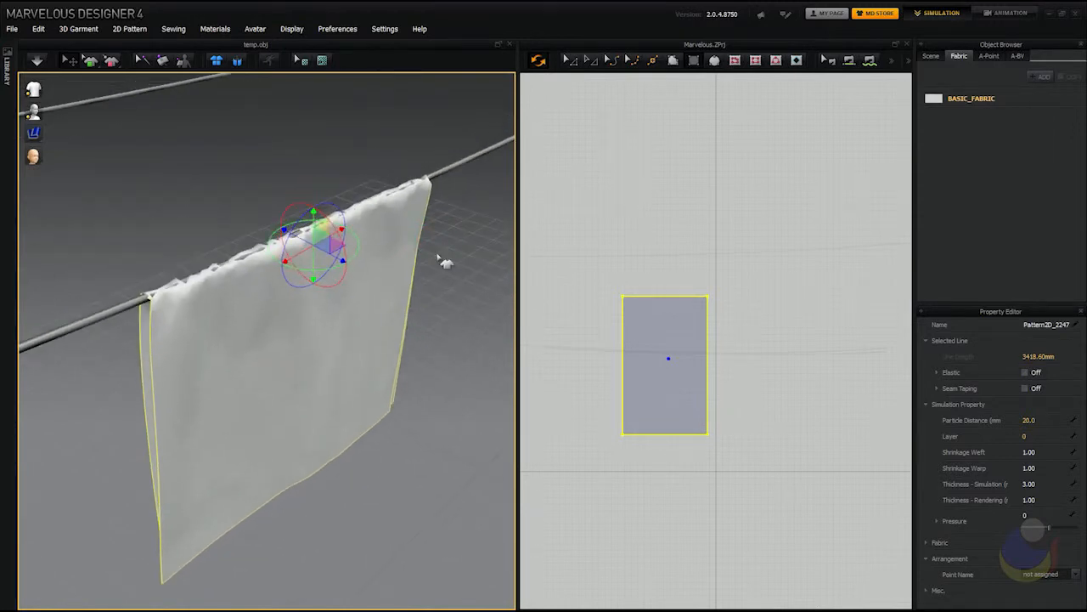
right_drag(244, 213, 229, 237)
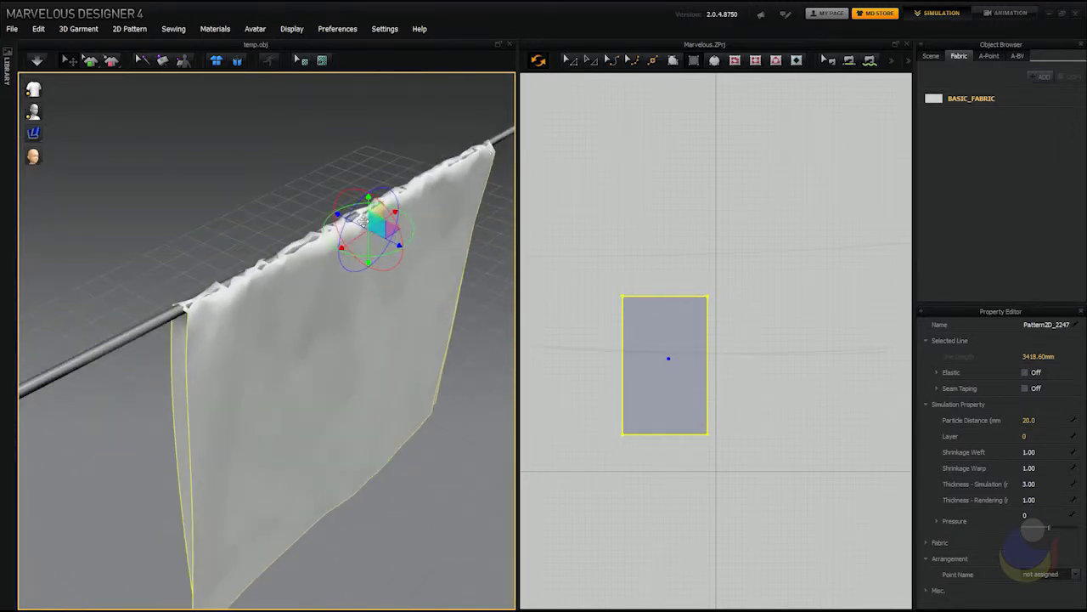
right_drag(363, 341, 329, 340)
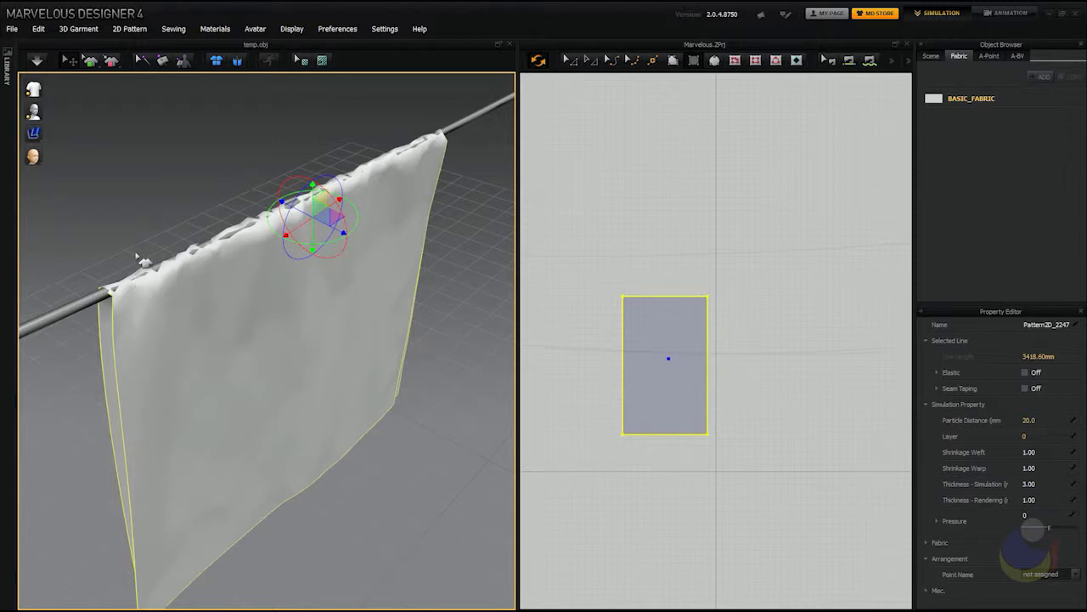
Show the draped cloth as a mesh and examine the triangles where it bends over the clothesline
key(shift+w)
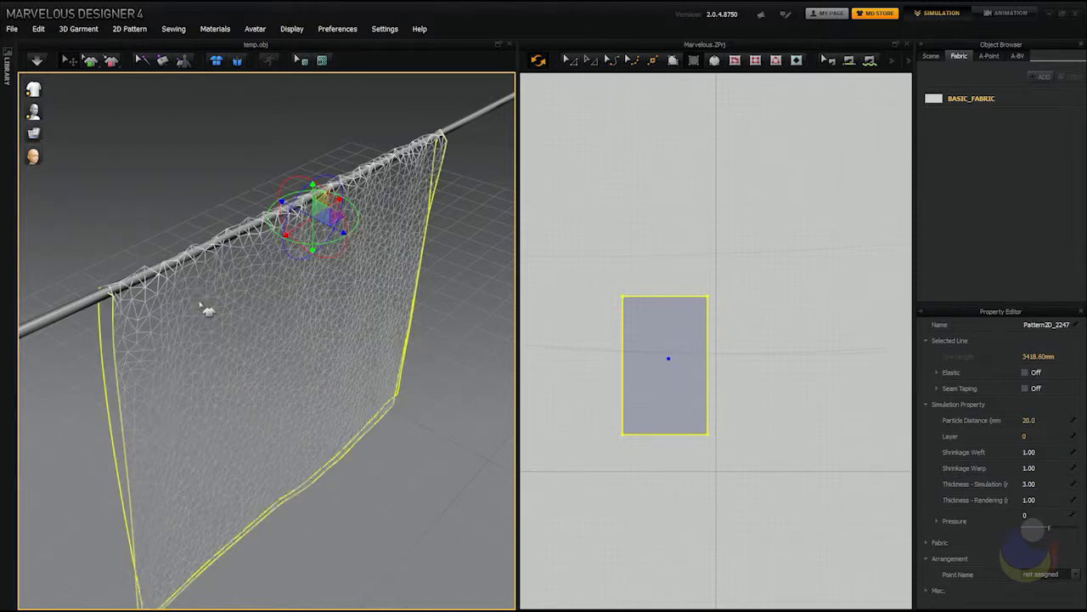
scroll(198, 242, up, 3)
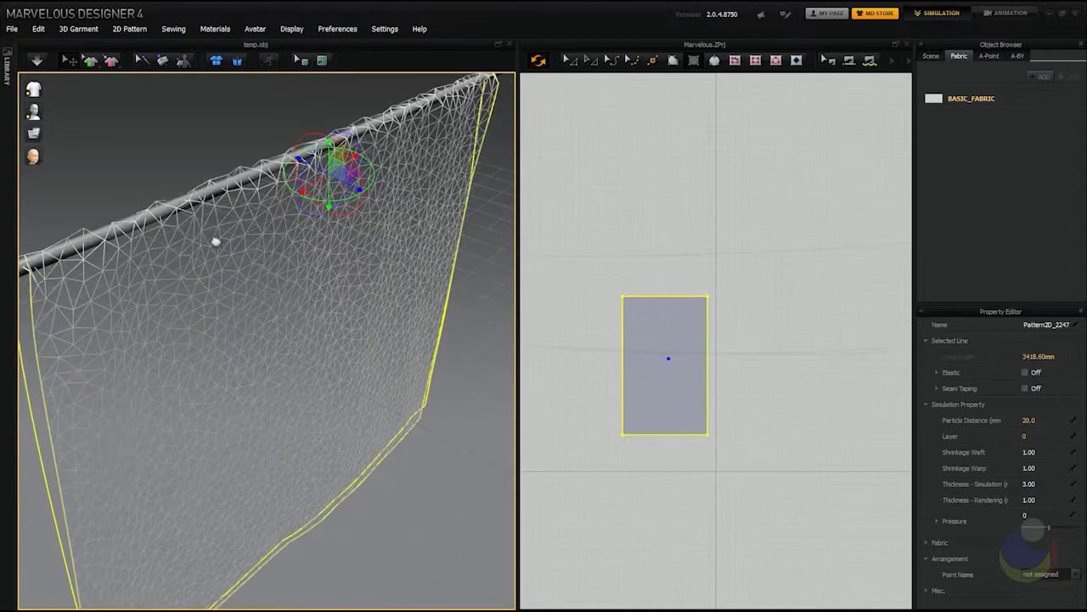
middle_drag(216, 242, 272, 287)
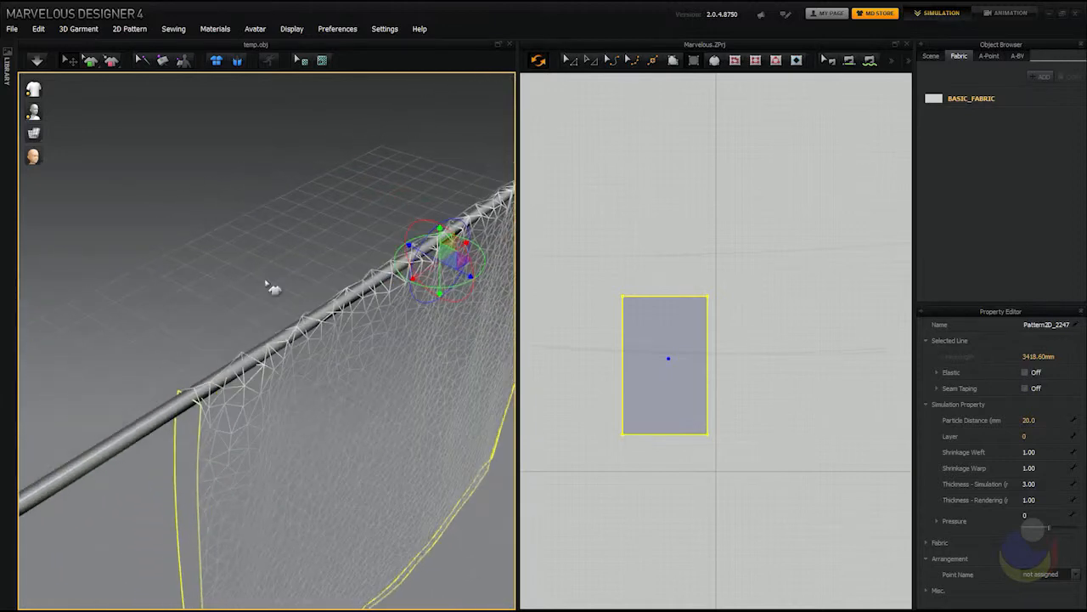
scroll(361, 283, up, 3)
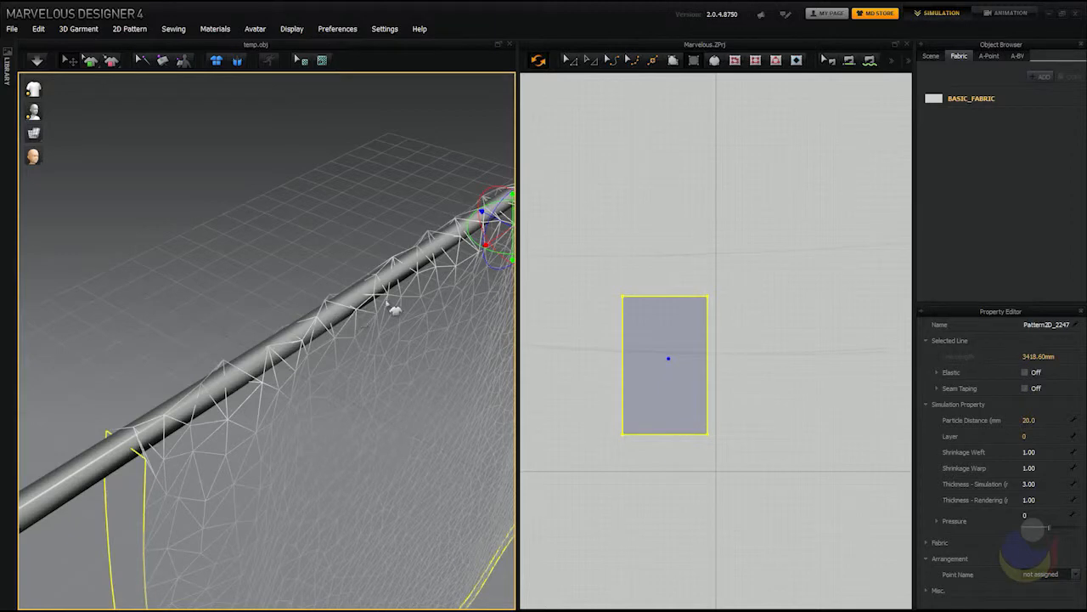
right_drag(398, 309, 318, 306)
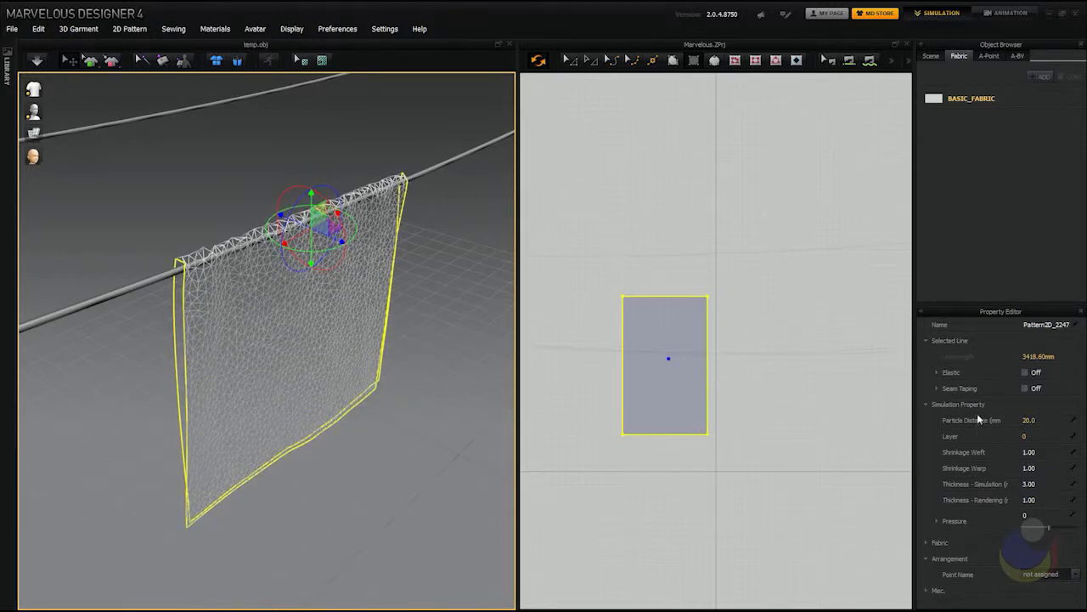
Set the cloth's particle distance to 10 mm and run the simulation again to check the finer mesh over the line
click(1031, 419)
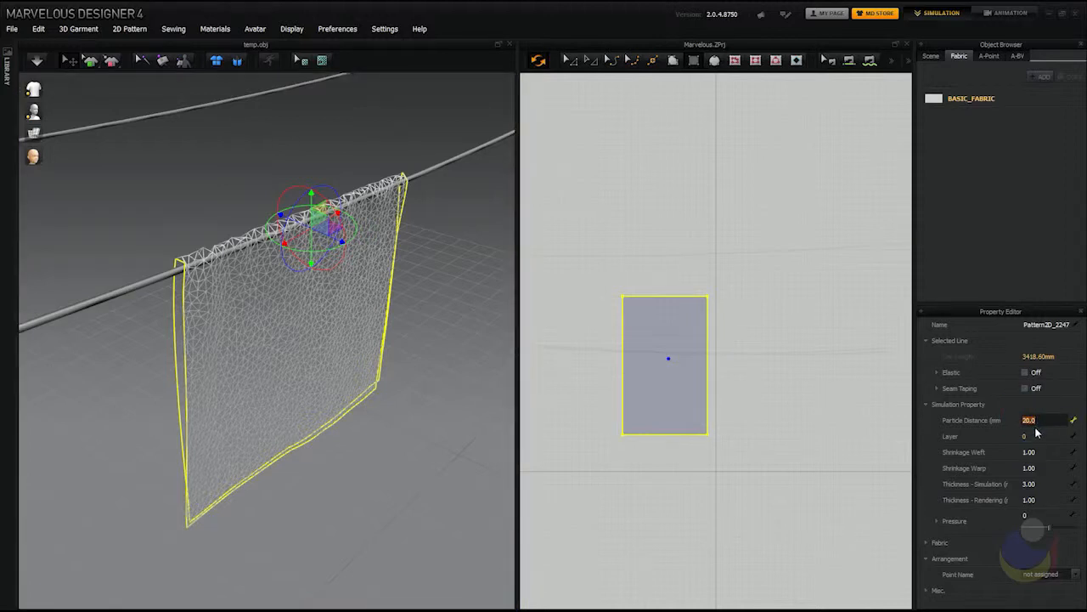
key(Return)
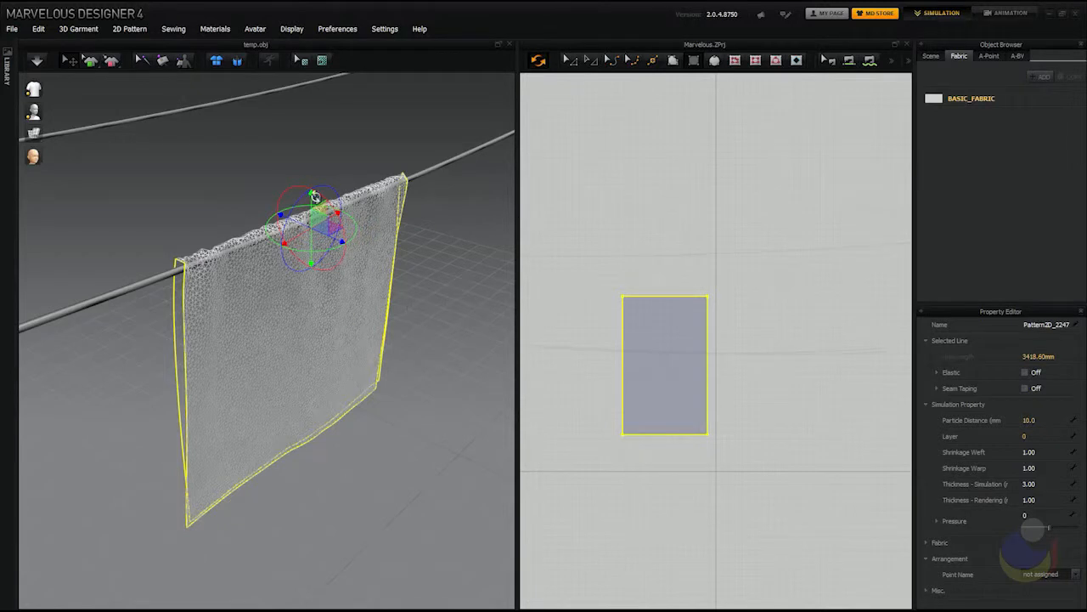
key(space)
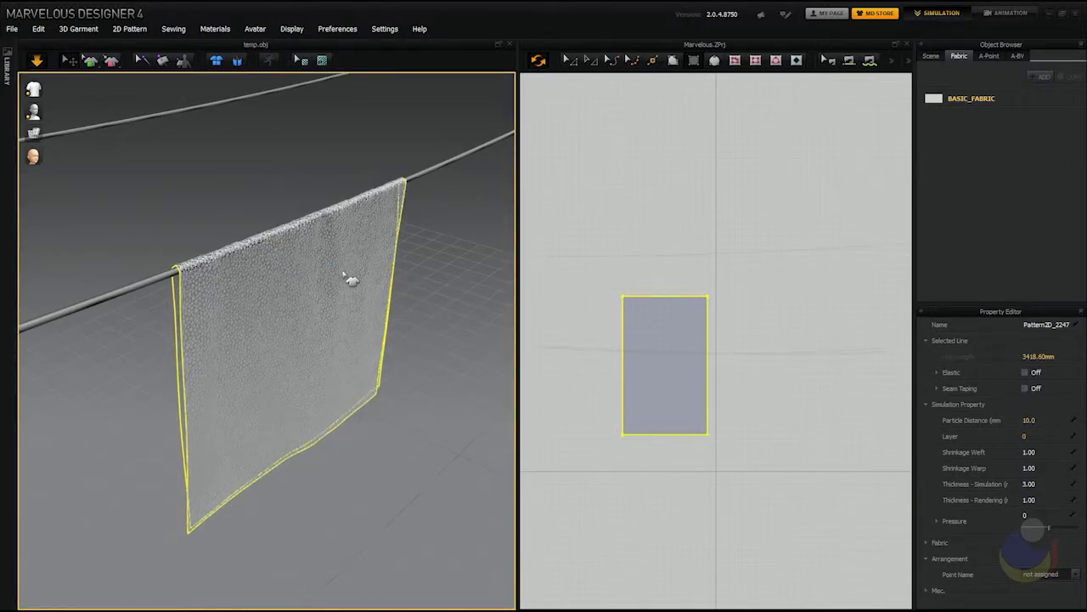
scroll(313, 182, up, 1)
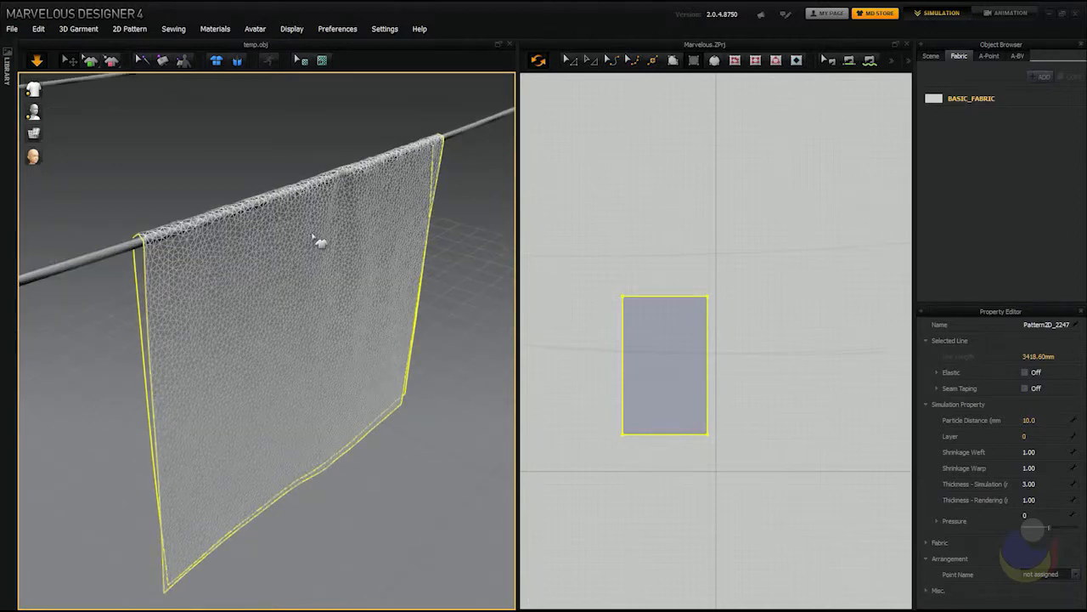
scroll(318, 269, up, 1)
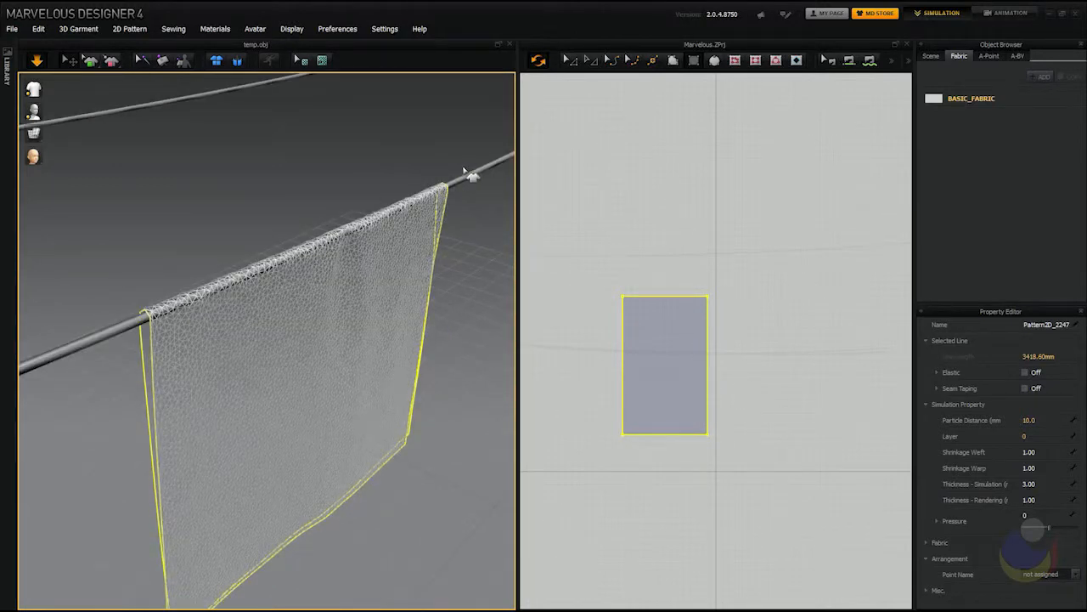
scroll(272, 234, up, 2)
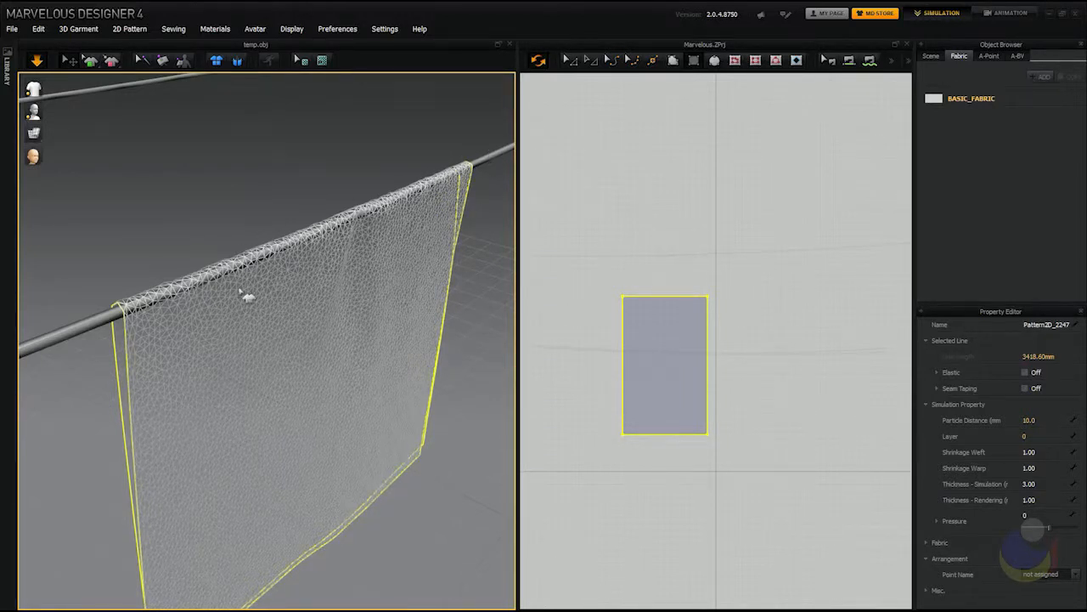
right_drag(393, 289, 346, 340)
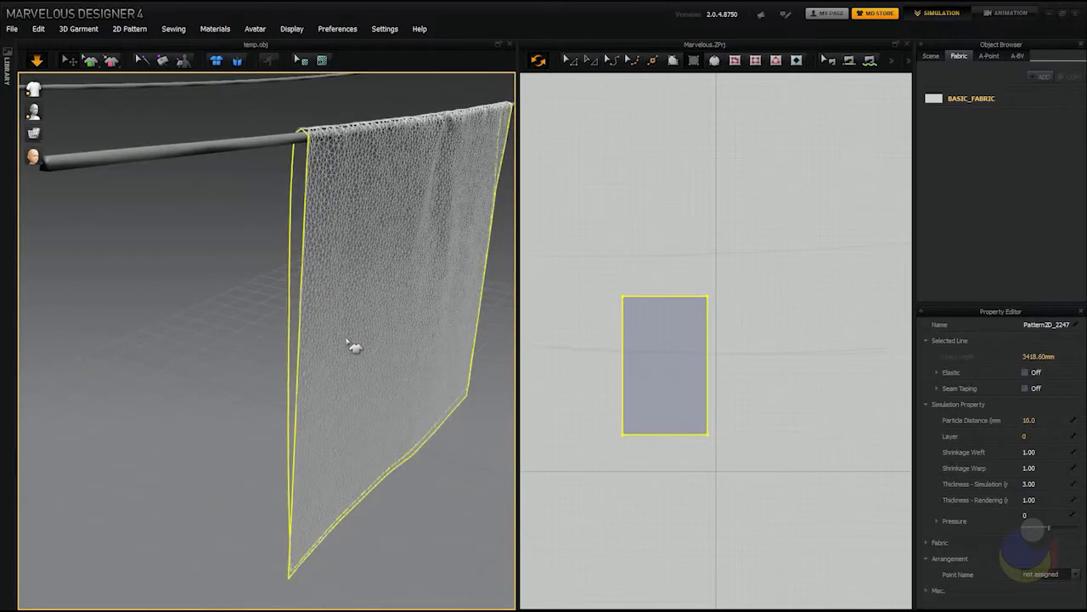
scroll(347, 340, down, 2)
middle_drag(360, 315, 340, 324)
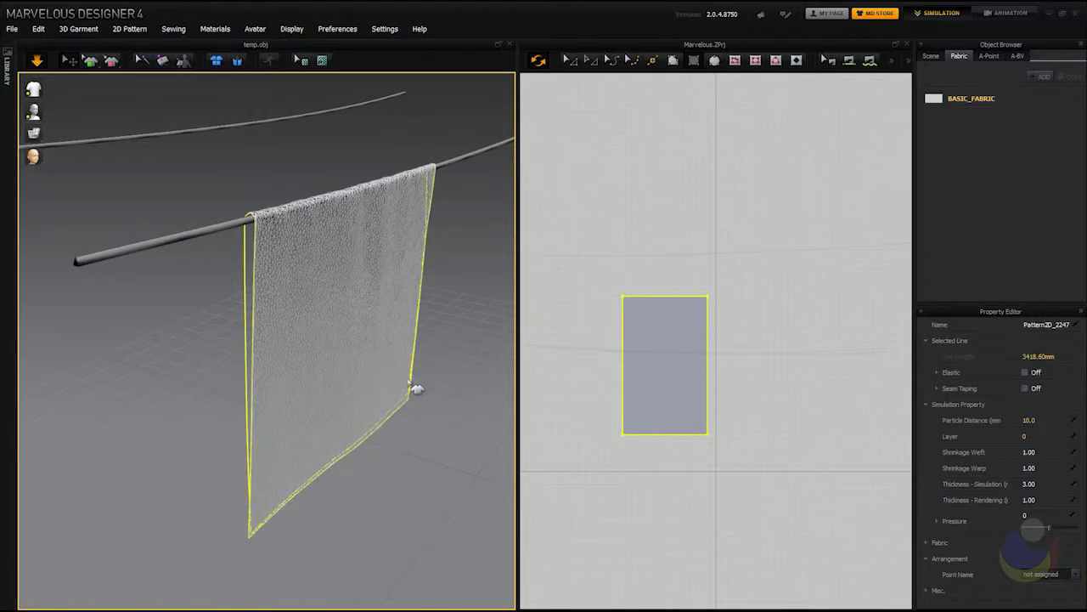
Pull the cloth's lower corner outward during the simulation, let the cloth settle, deselect it and stop the simulation
drag(445, 389, 468, 381)
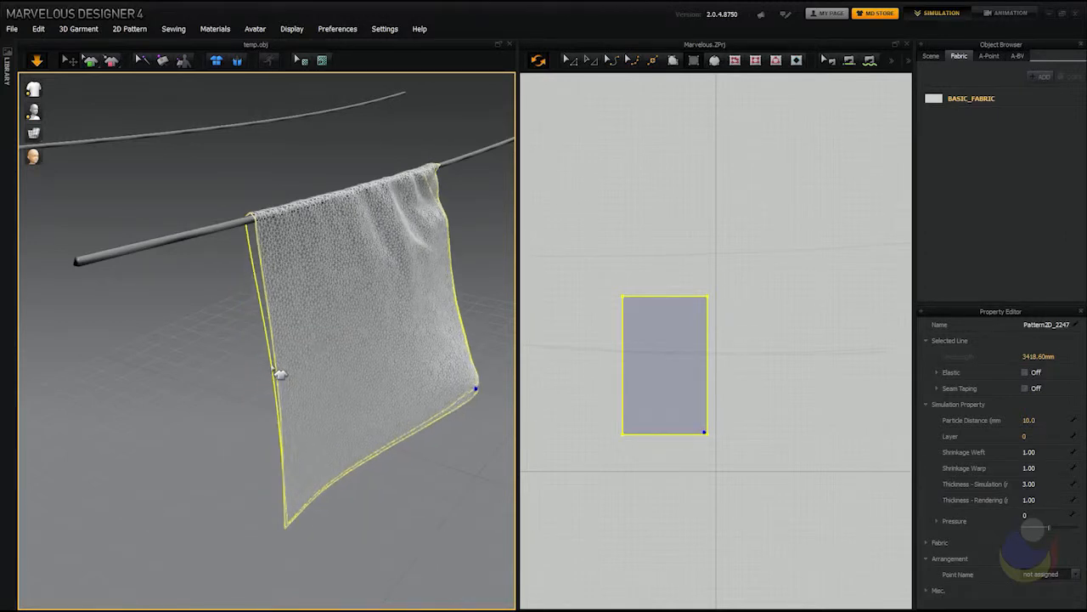
click(257, 376)
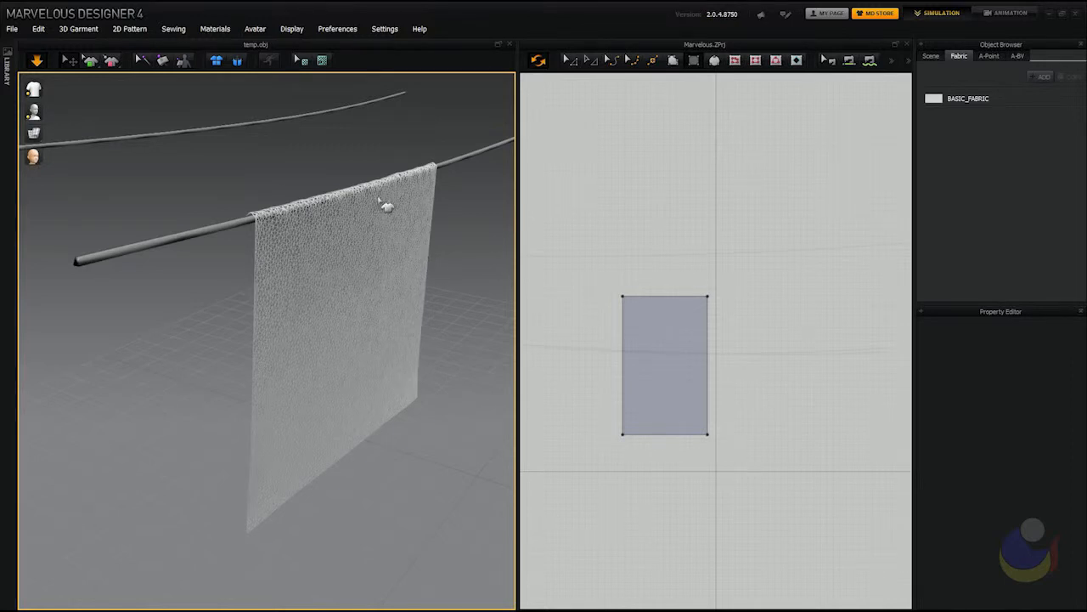
key(space)
right_drag(434, 233, 413, 226)
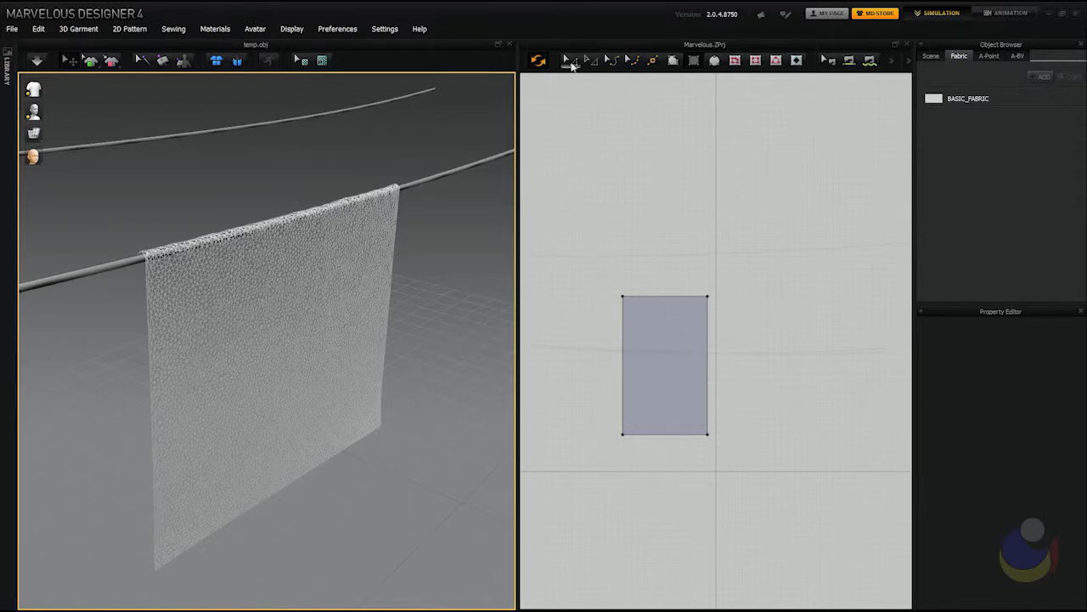
Set the rectangle pattern's particle distance to 20 mm, restart the simulation and show the cloth as a shaded surface
click(648, 349)
click(1035, 420)
text(20)
key(Return)
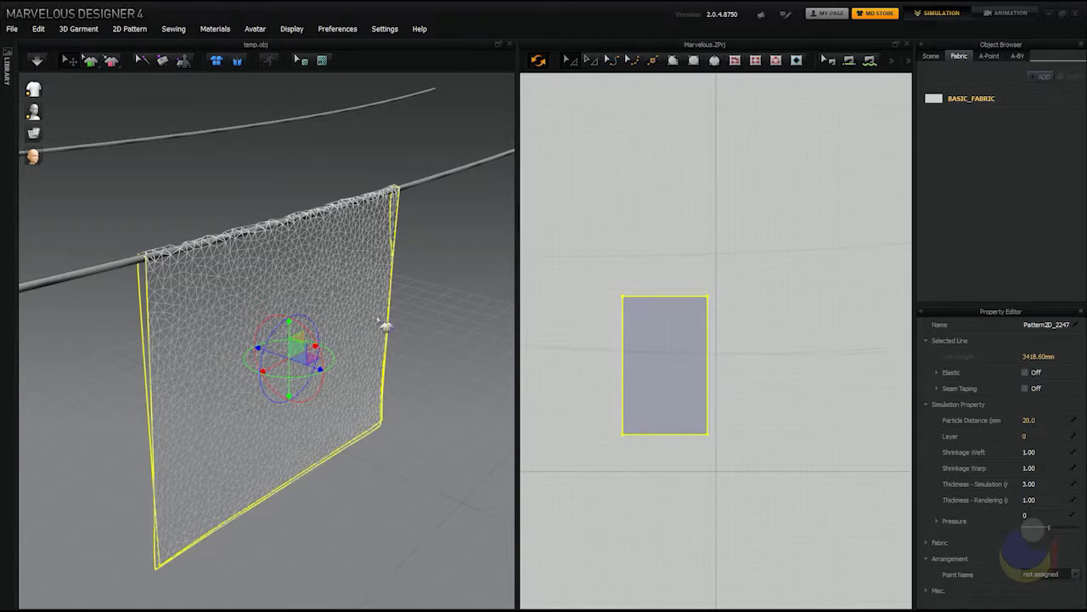
key(space)
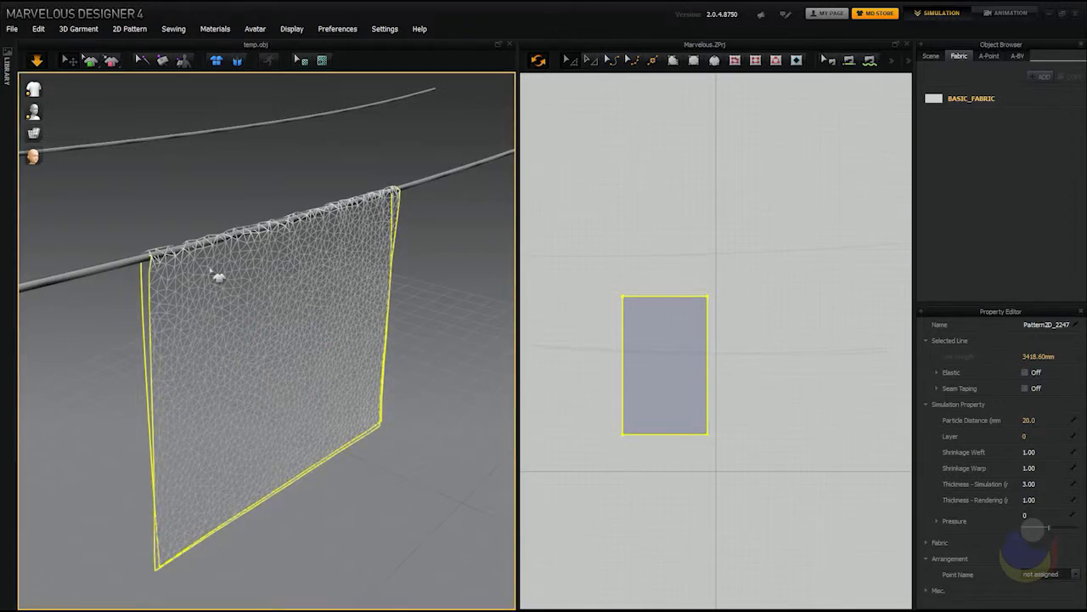
key(alt+1)
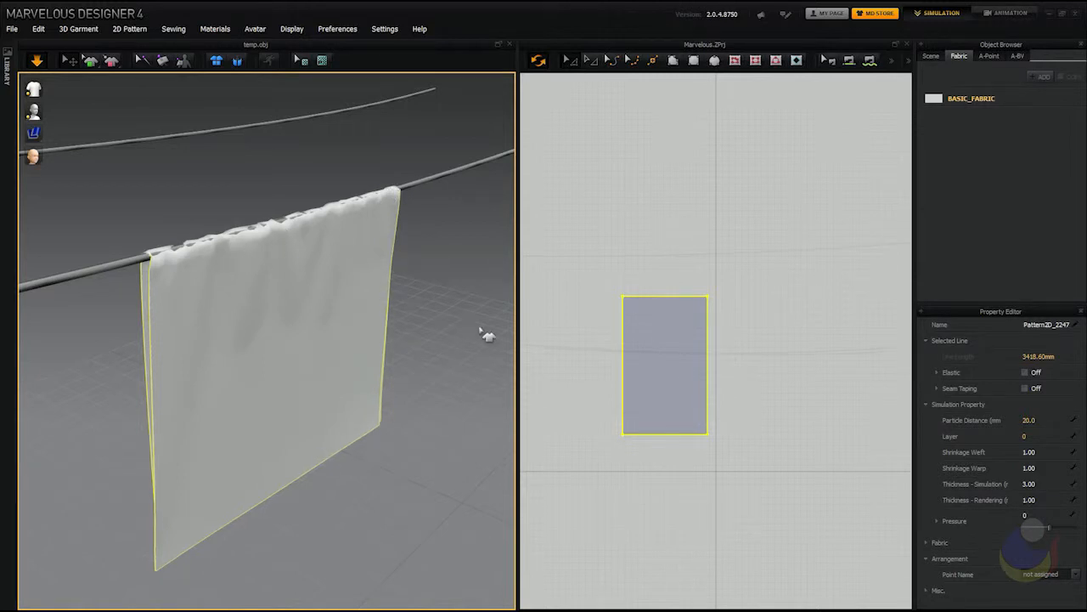
Open the simulation properties, enlarge the property area and set the simulation preset to Complete
click(344, 28)
click(372, 145)
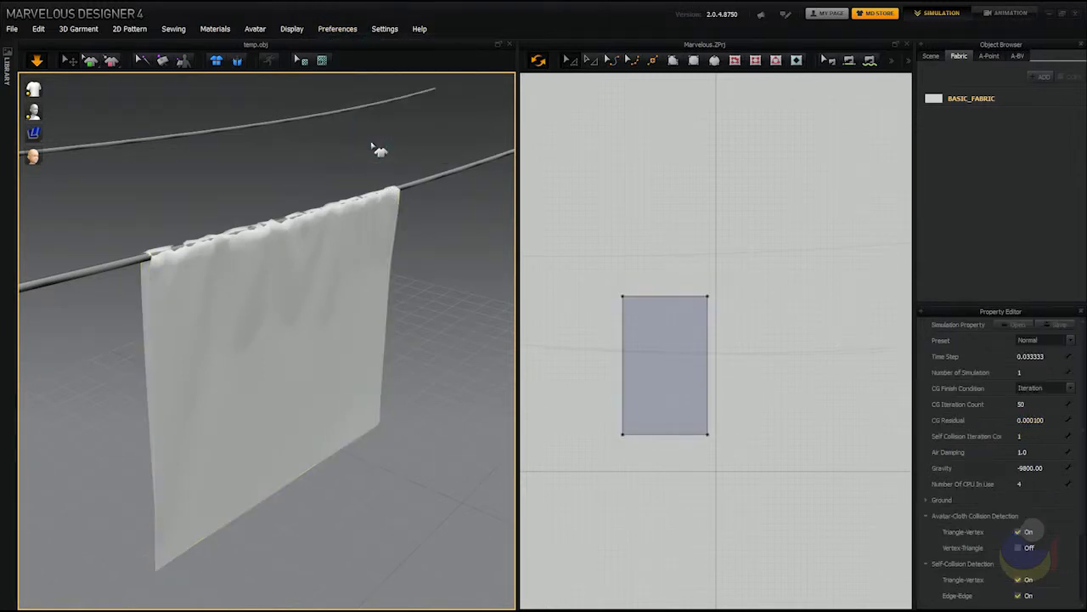
drag(950, 308, 949, 189)
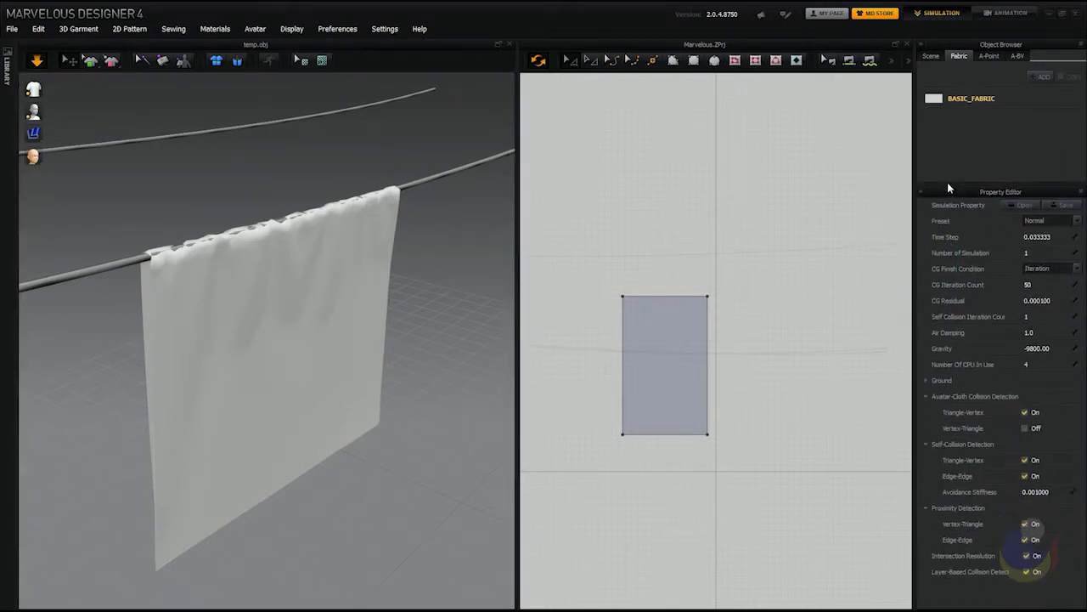
drag(913, 221, 826, 221)
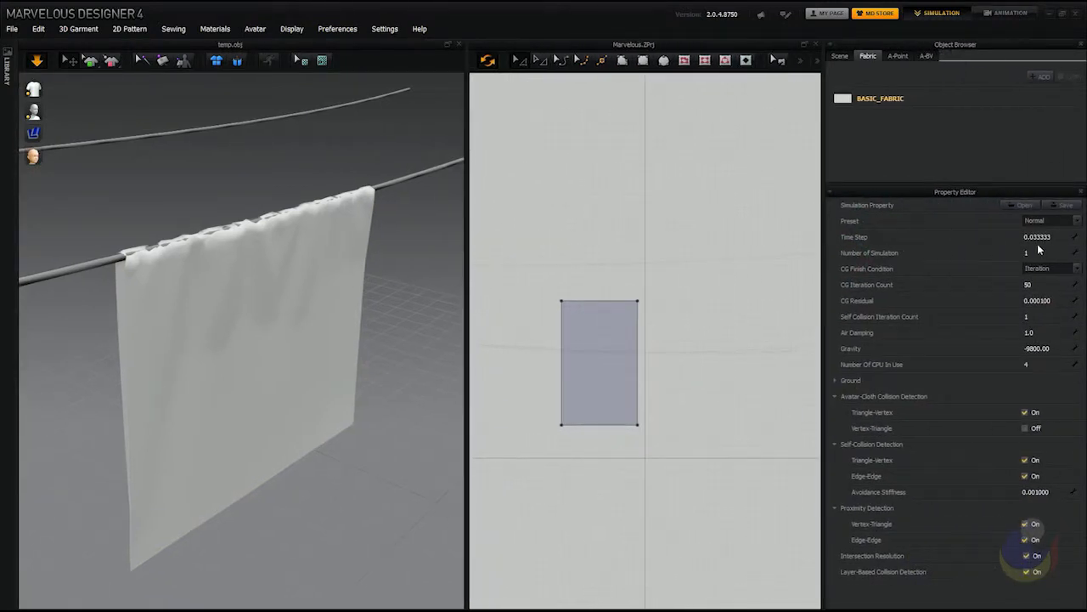
click(1078, 221)
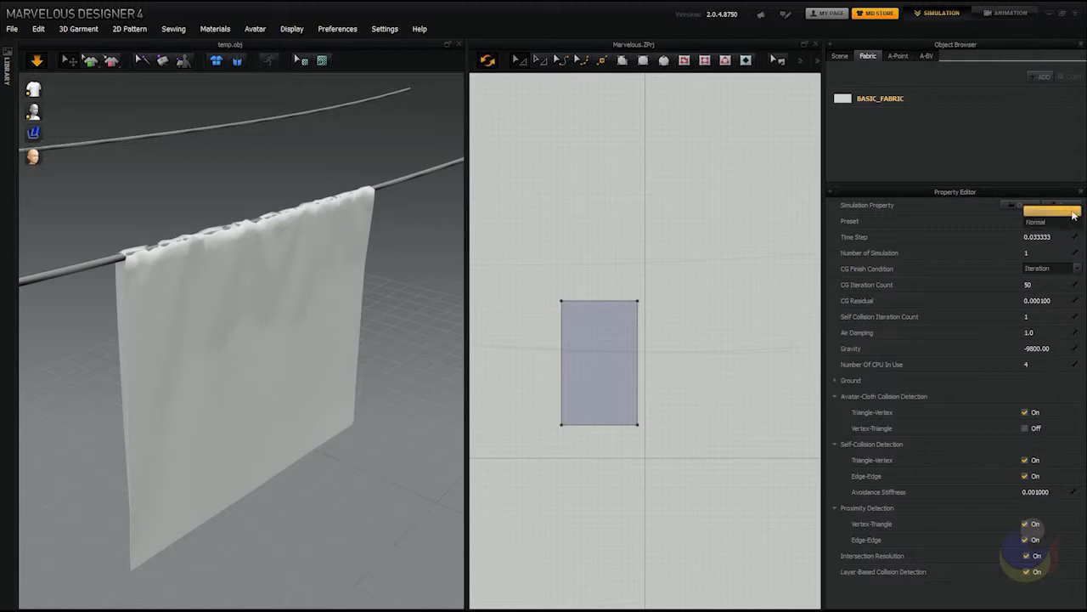
click(1078, 222)
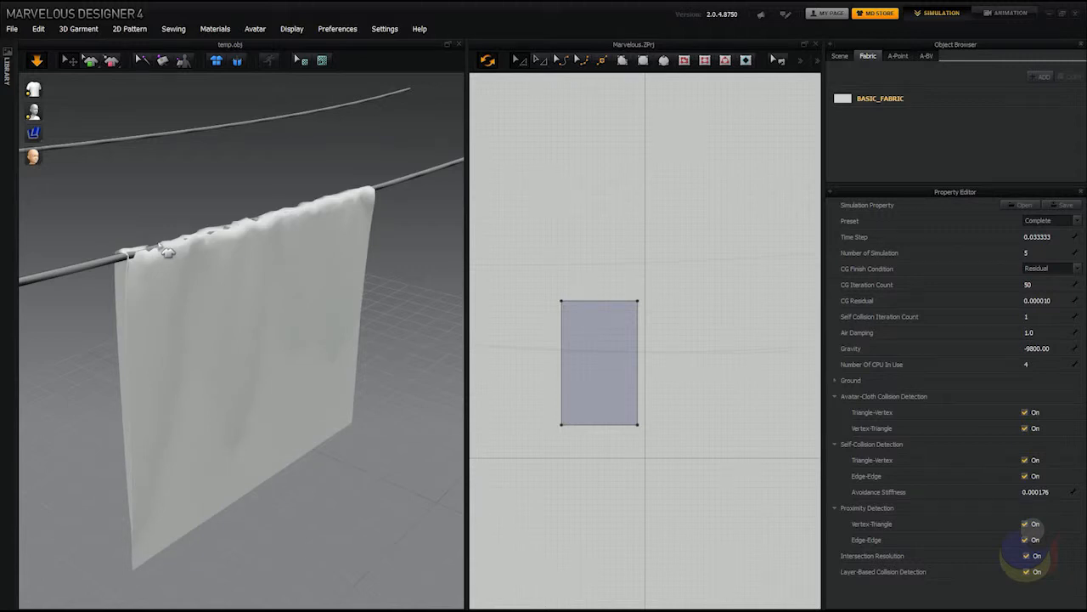
Stop the simulation, raise the cloth slightly above the clothesline and simulate it again
key(space)
click(217, 273)
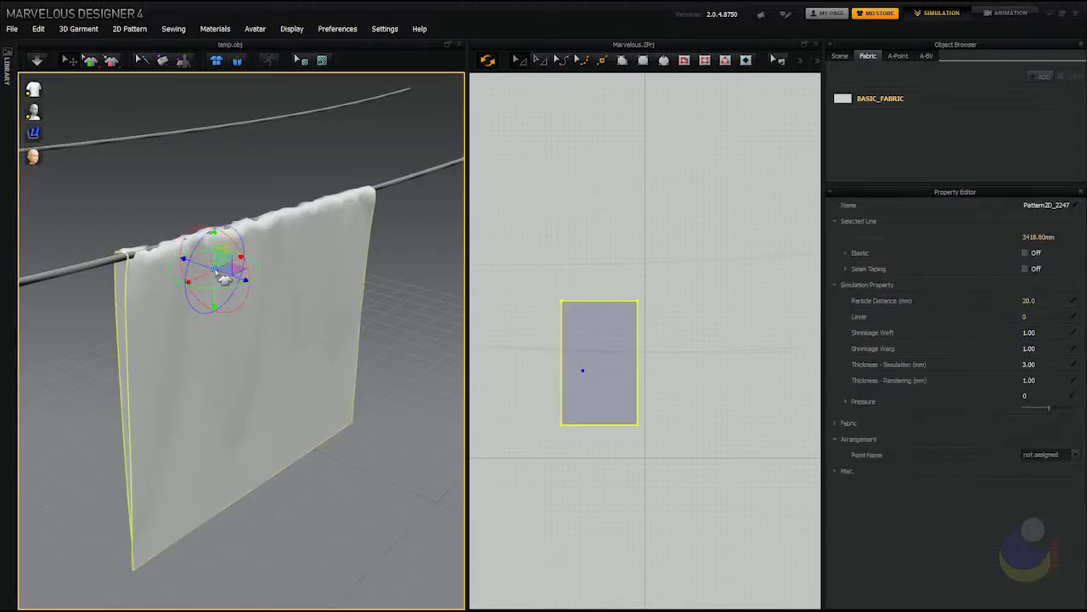
drag(215, 238, 216, 233)
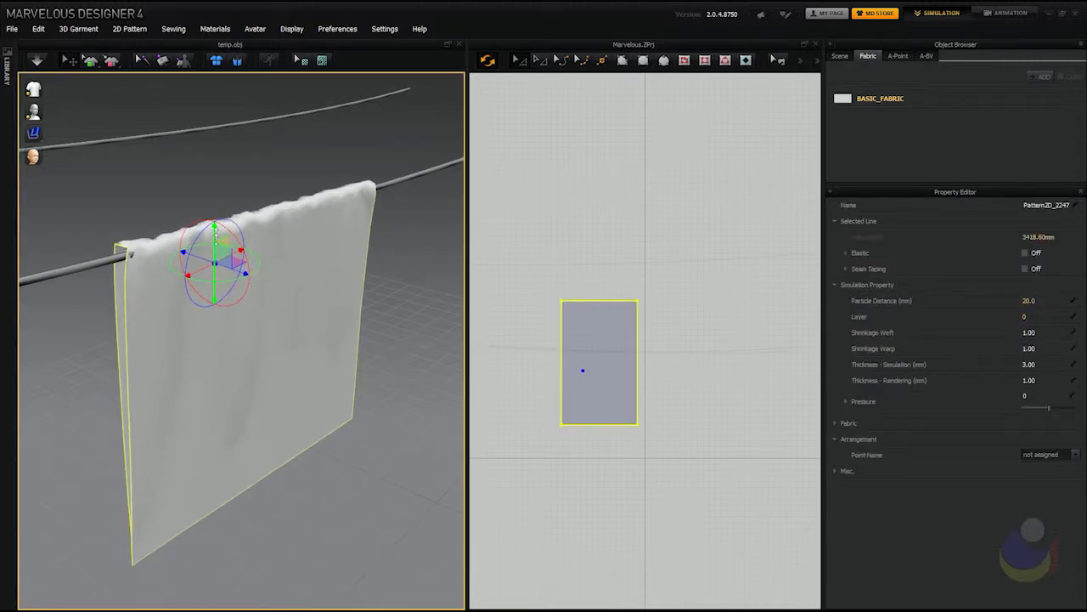
key(space)
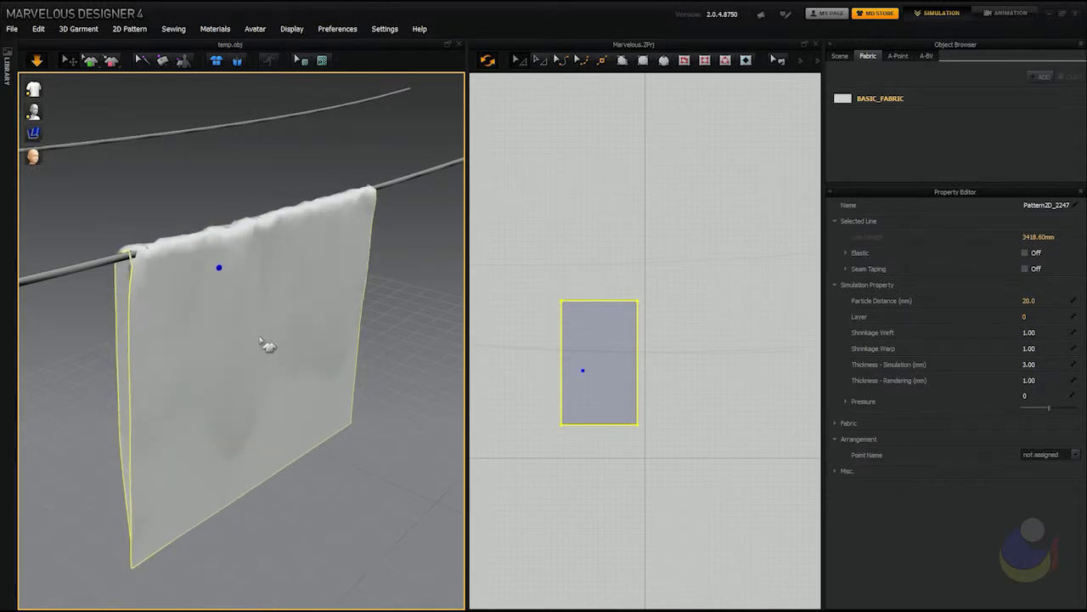
Pull the cloth's near upper corner up and along the clothesline during the simulation to loosen it into folds
scroll(143, 248, up, 1)
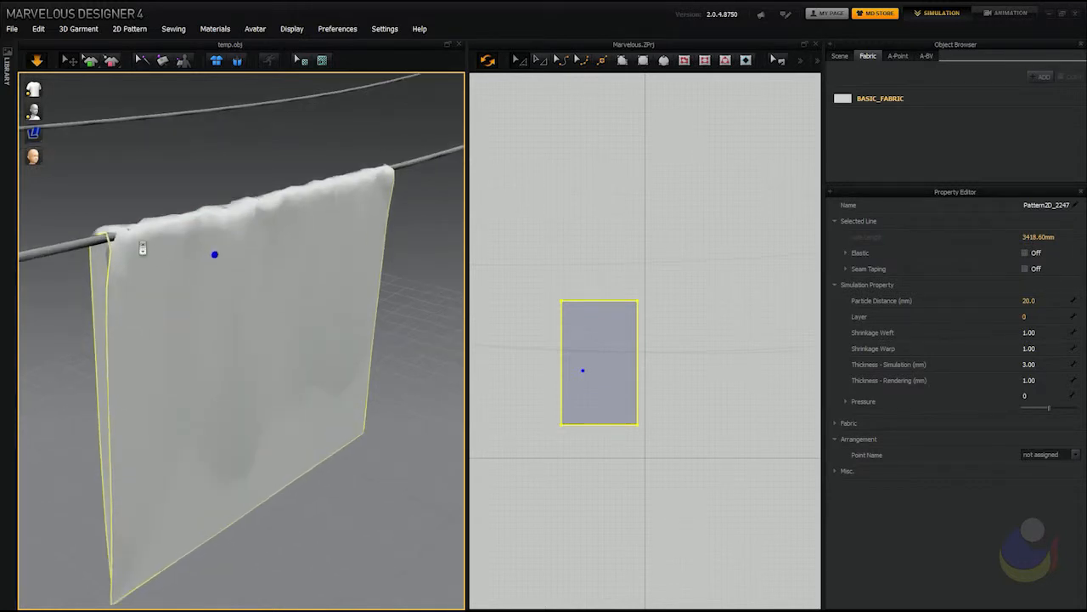
right_drag(143, 248, 245, 291)
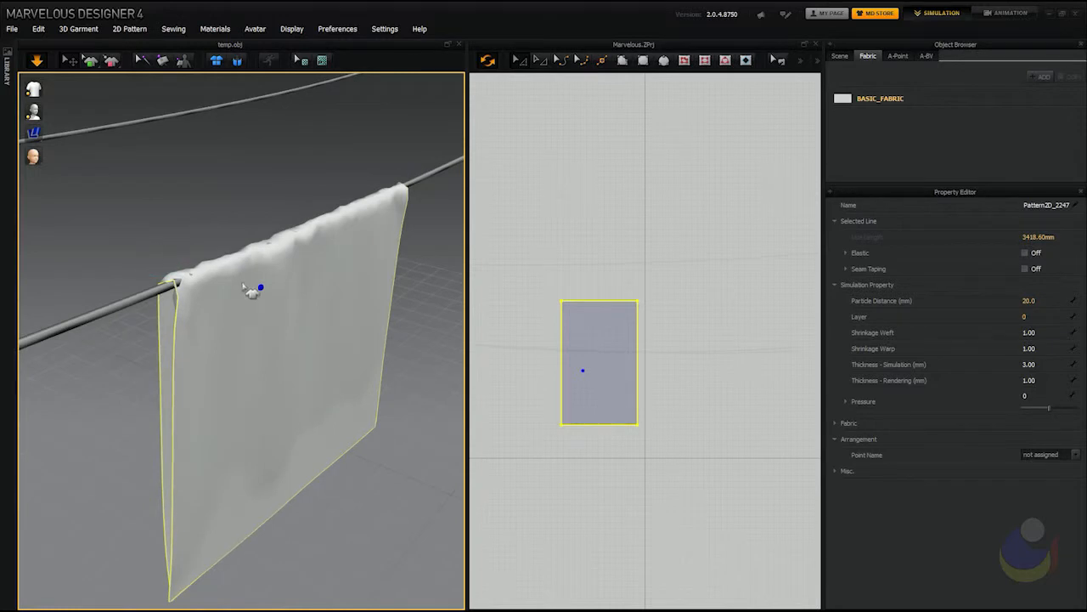
drag(174, 276, 173, 260)
click(182, 284)
click(182, 283)
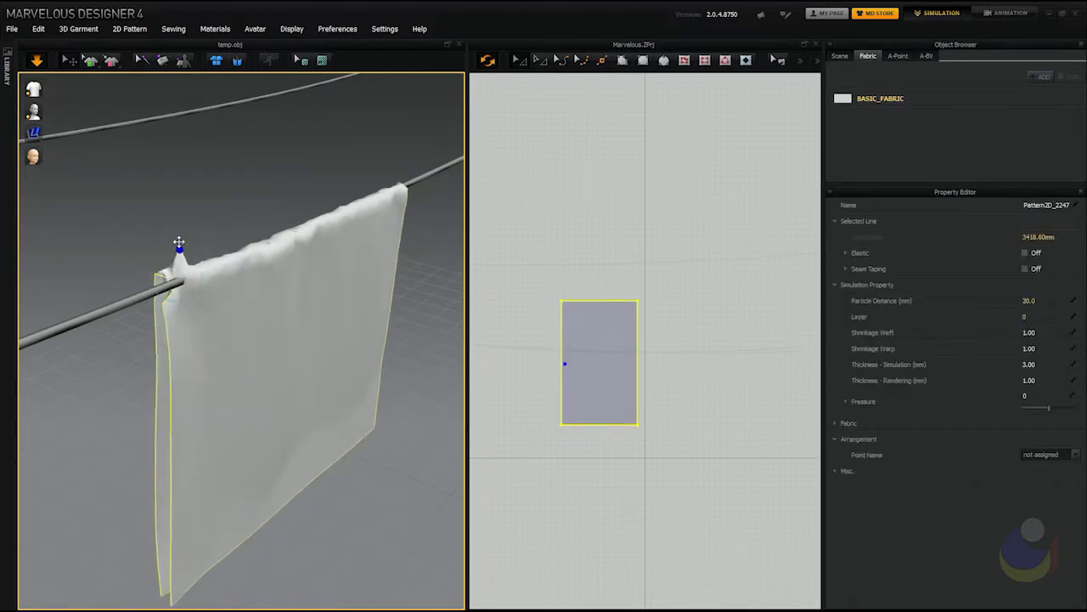
drag(191, 276, 277, 227)
mouse_move(190, 275)
mouse_down()
mouse_move(182, 252)
mouse_move(173, 263)
mouse_up()
click(195, 293)
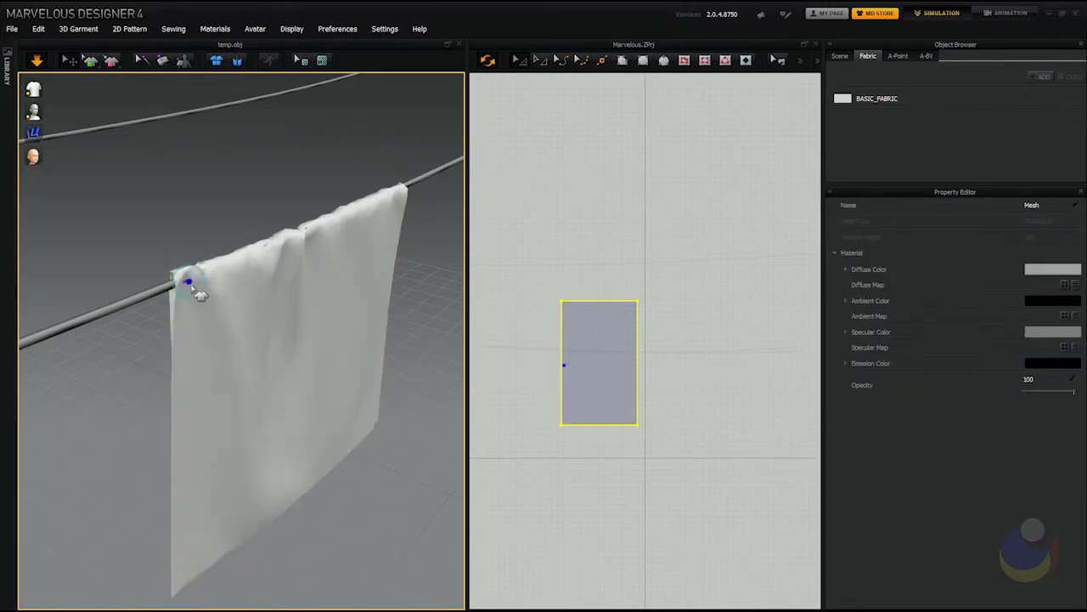
click(209, 288)
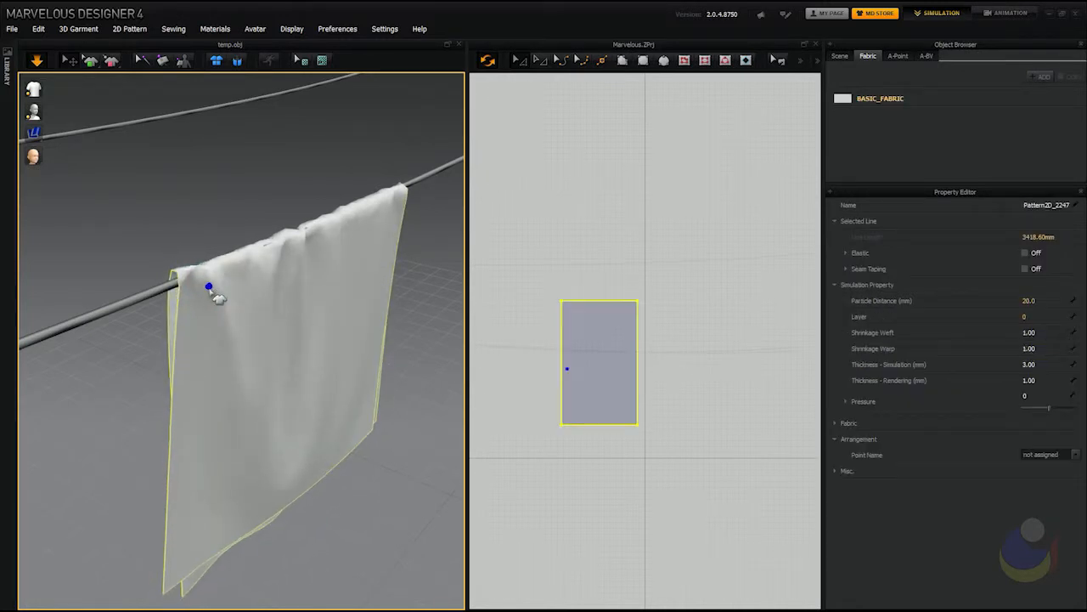
Pull the cloth's far upper corner slightly along the clothesline and check the drape at the near end
drag(393, 182, 399, 182)
right_drag(352, 257, 325, 255)
right_drag(255, 313, 364, 304)
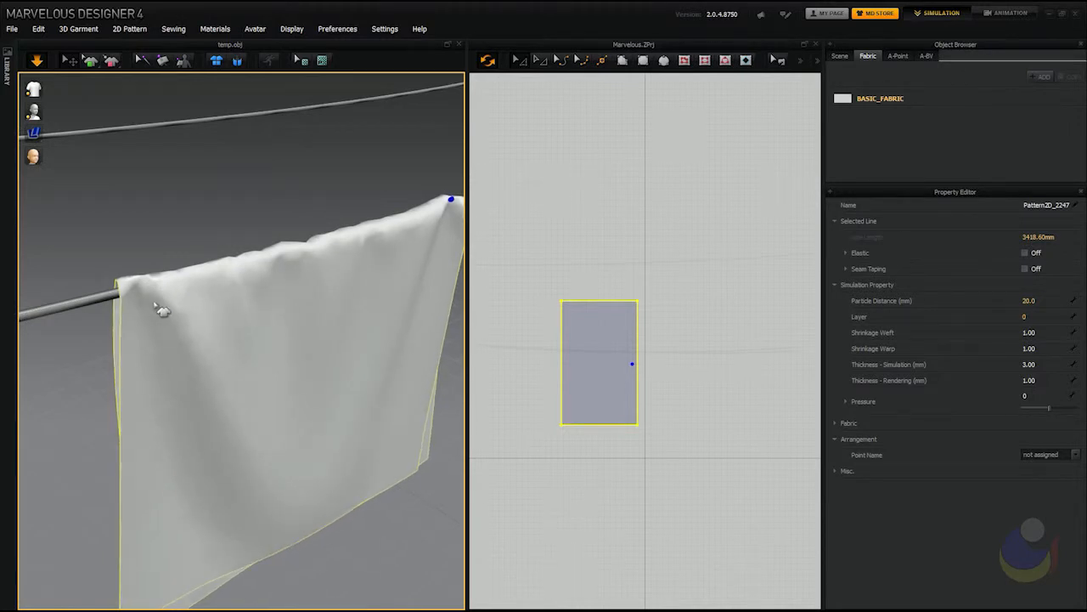
right_drag(162, 308, 170, 306)
right_drag(337, 306, 275, 311)
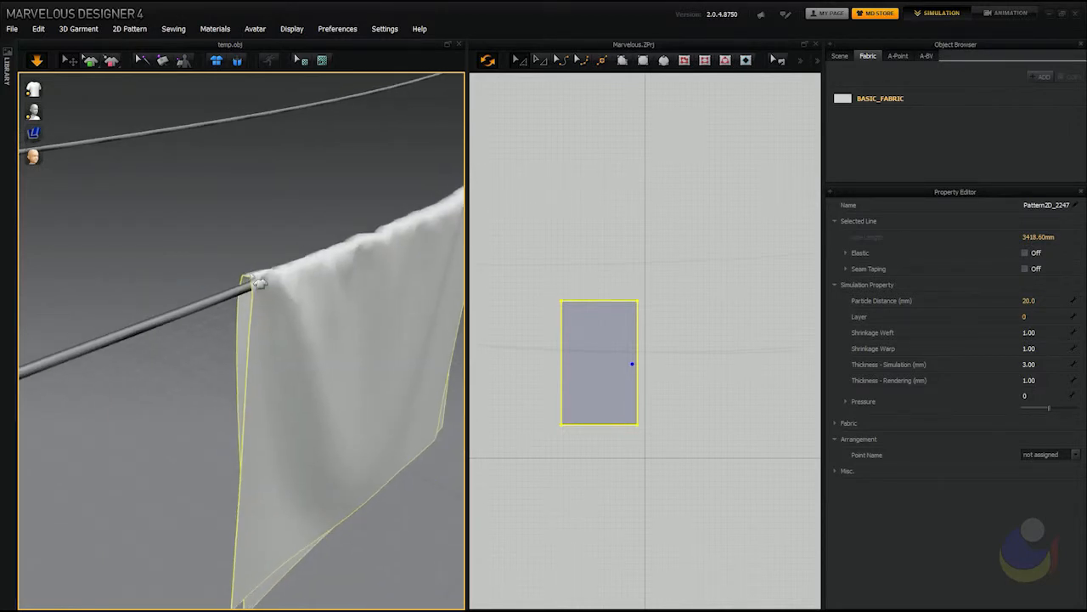
scroll(253, 277, down, 3)
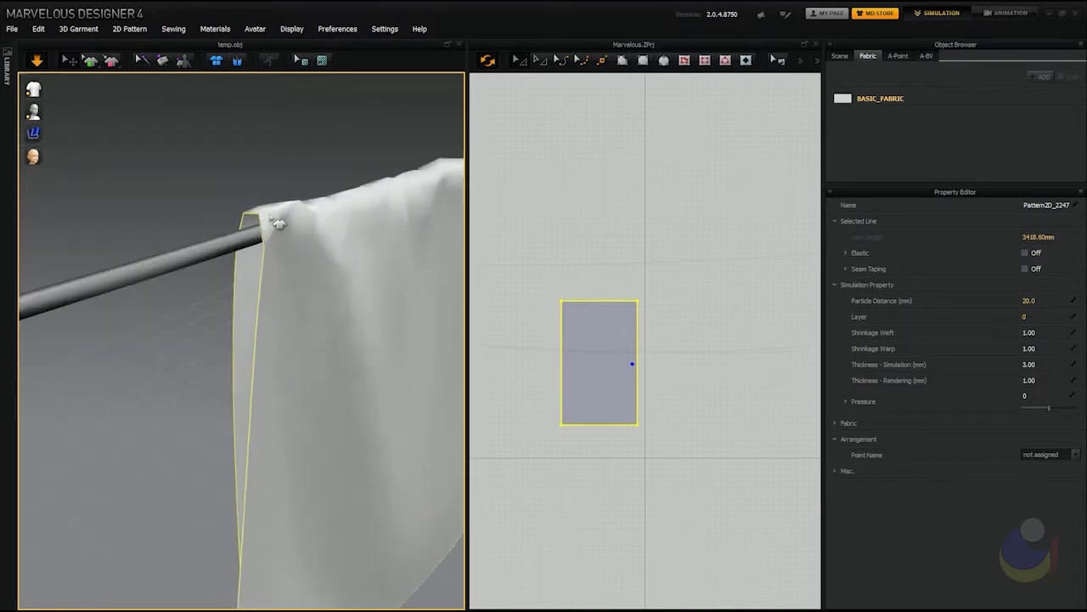
right_drag(306, 280, 189, 310)
Set the avatar's skin offset to 0.1 mm for the clothesline and stop the simulation
click(174, 297)
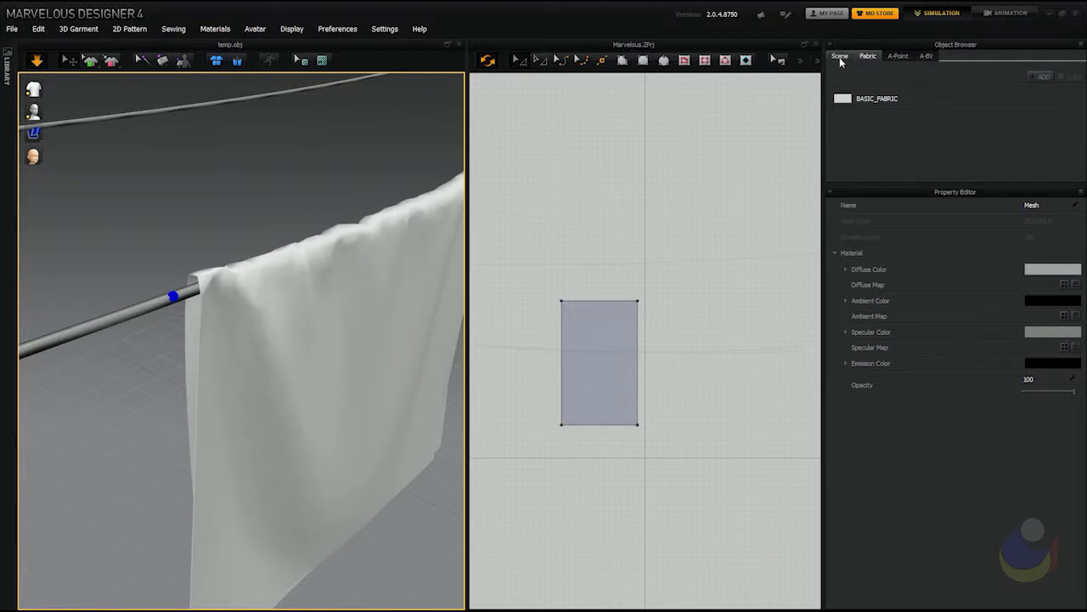
click(133, 311)
click(843, 55)
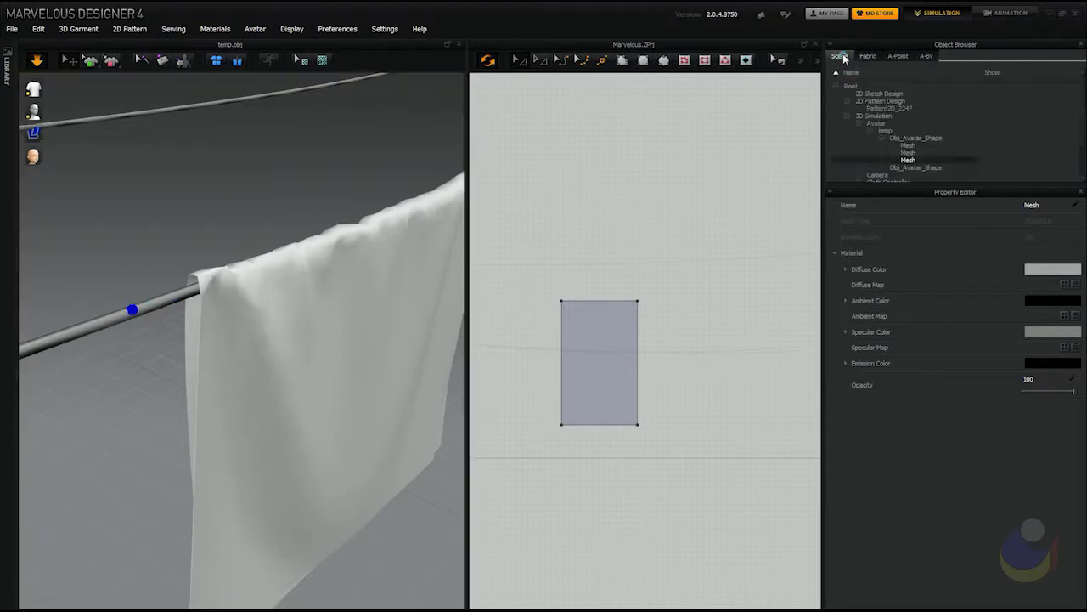
click(876, 124)
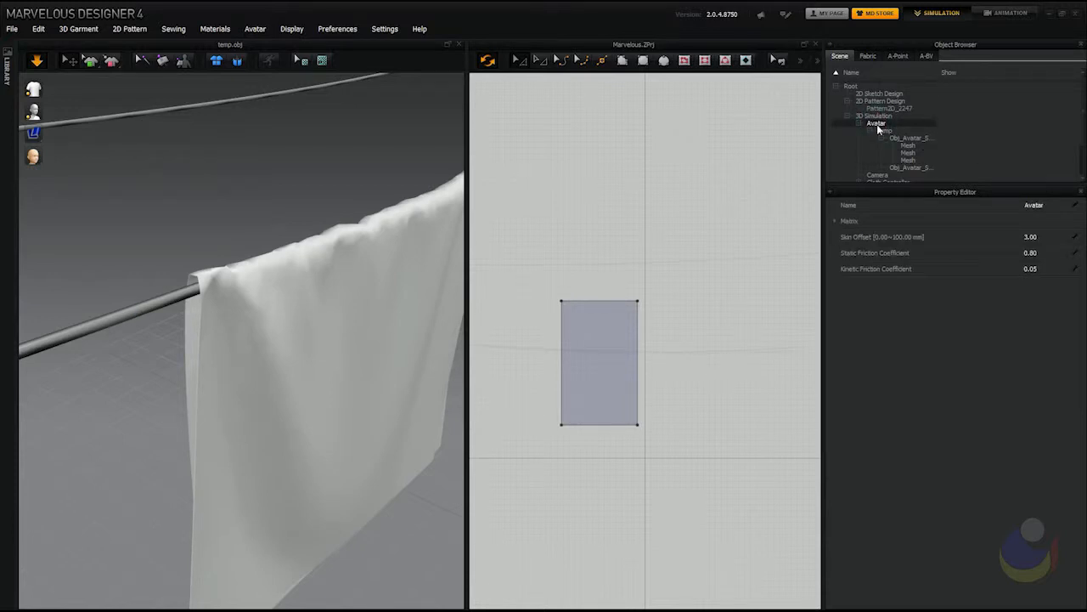
double_click(1031, 237)
key(Return)
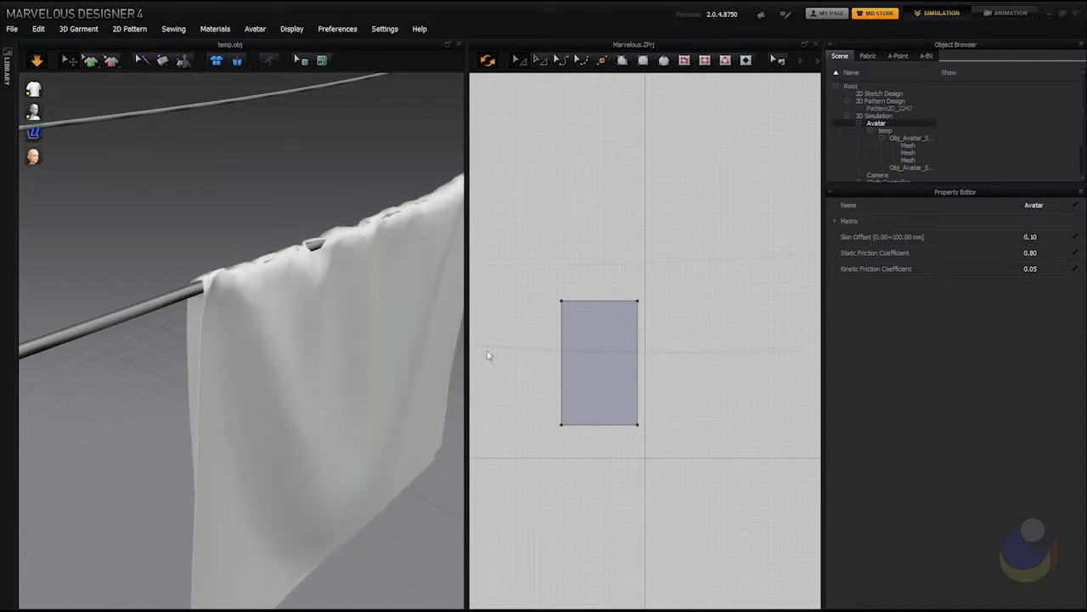
key(space)
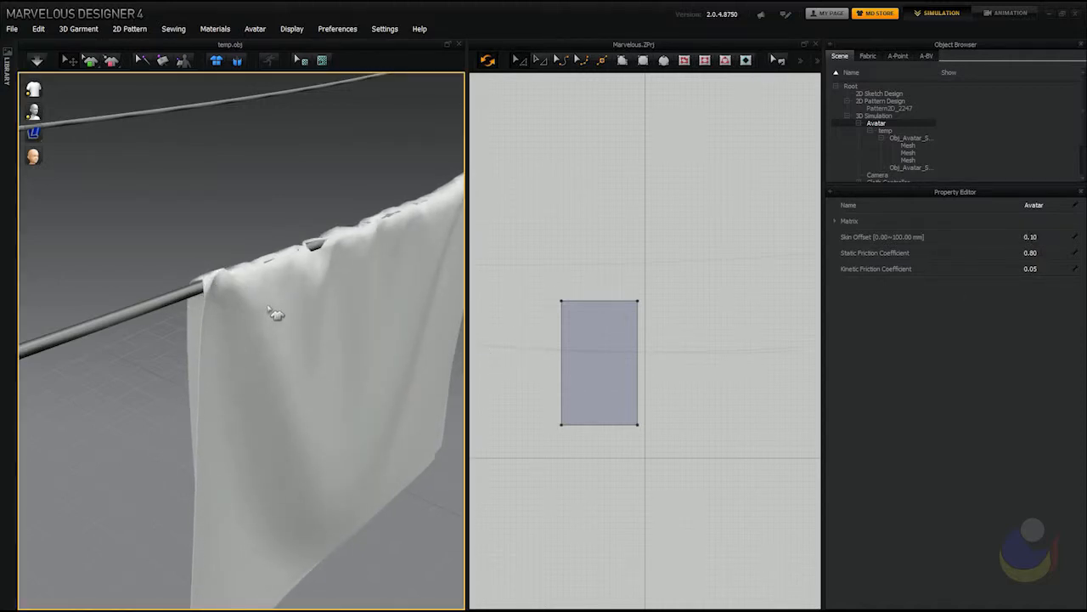
Inspect the fold over the clothesline and open the simulation properties to review the collision settings
right_drag(343, 303, 303, 254)
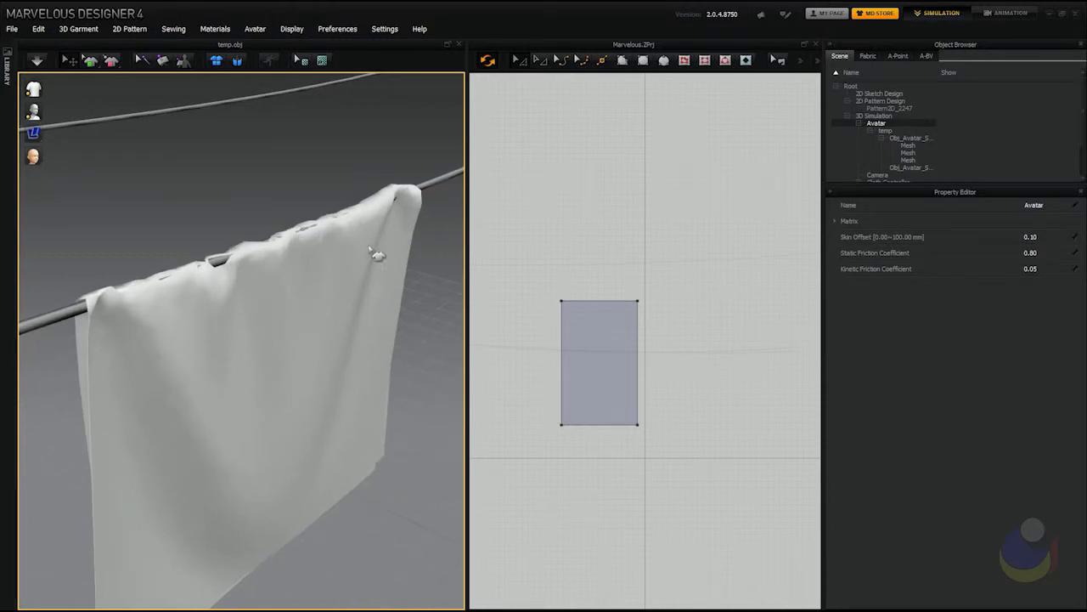
click(289, 296)
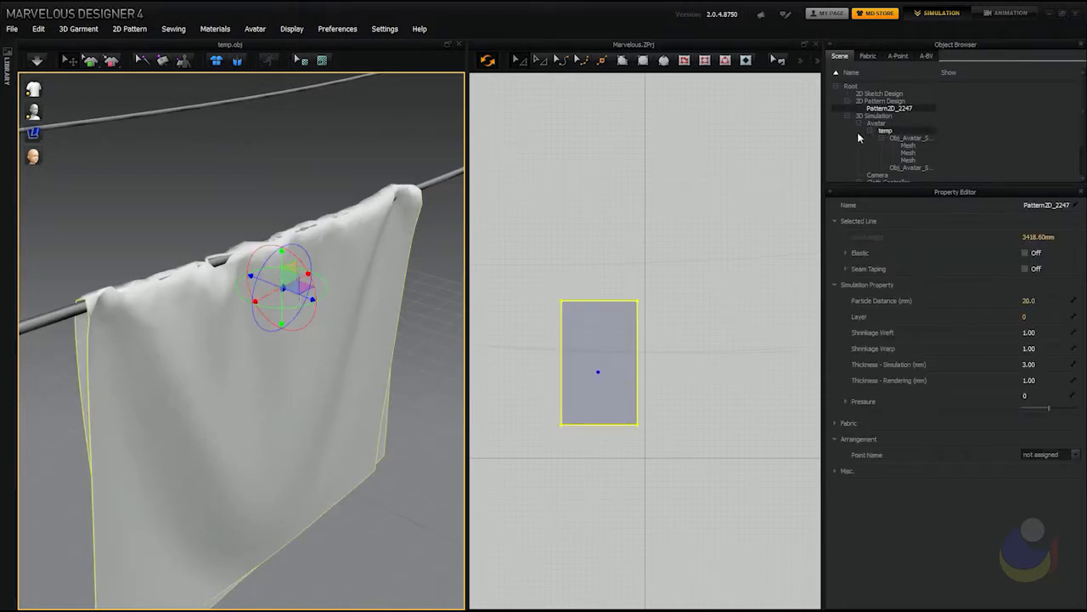
click(337, 29)
click(351, 142)
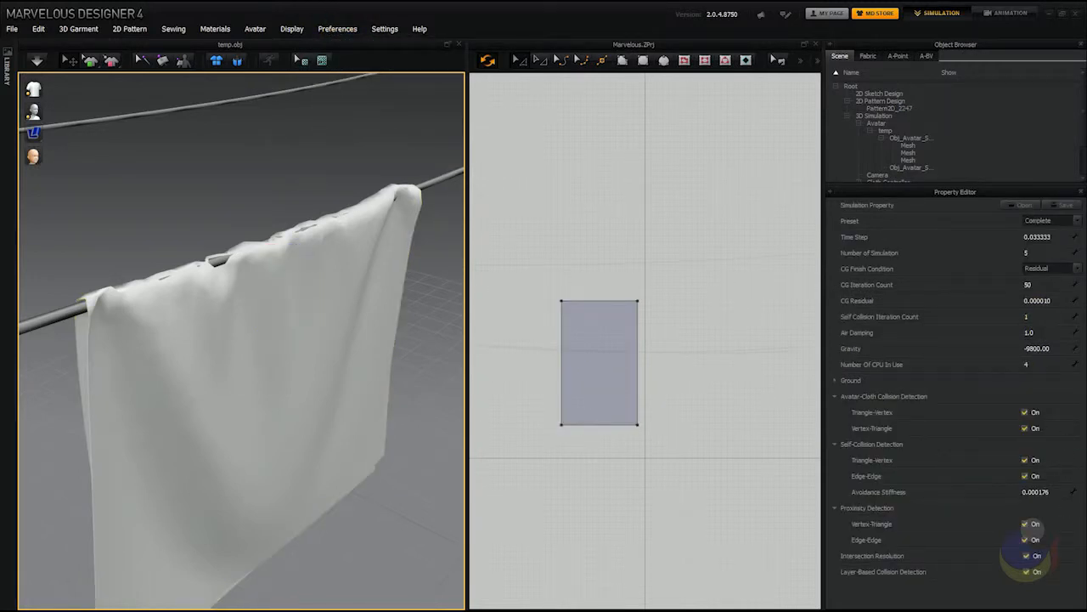
Show the cloth as a mesh and set its particle distance to 15 mm
click(316, 299)
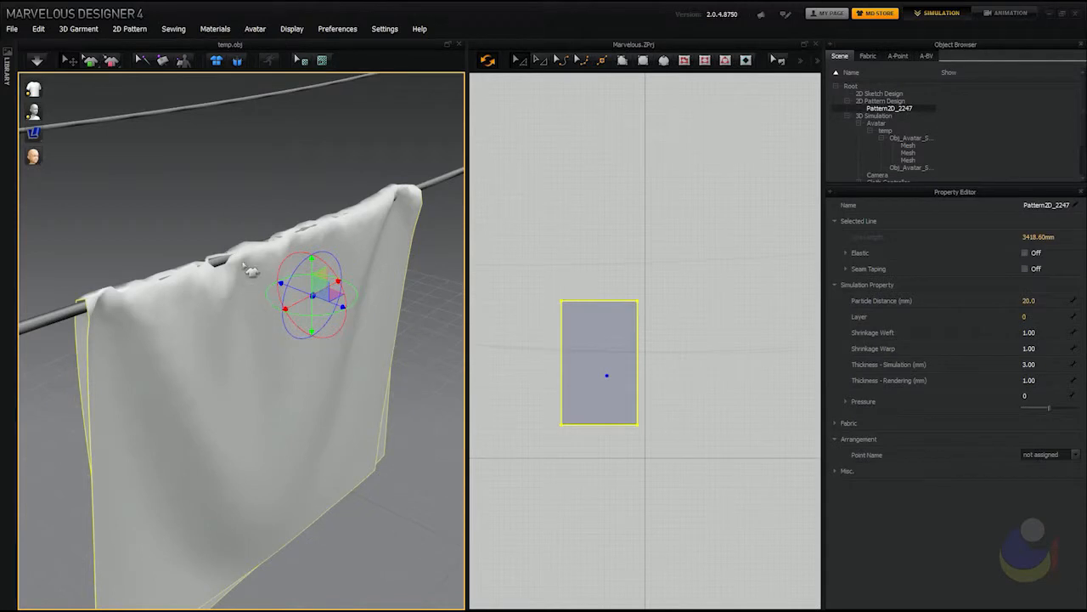
key(alt+5)
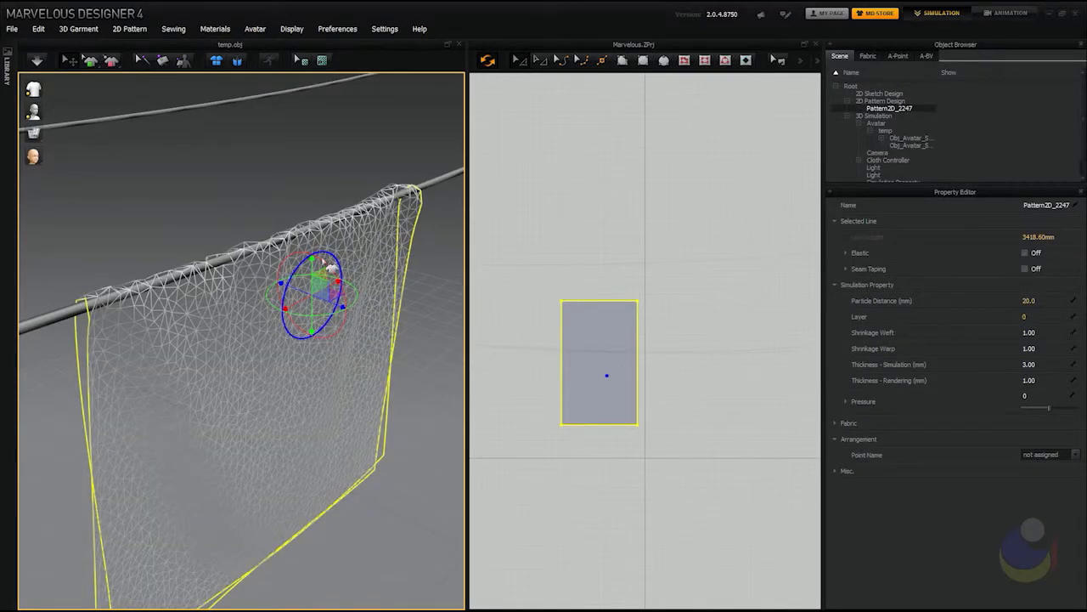
click(1029, 300)
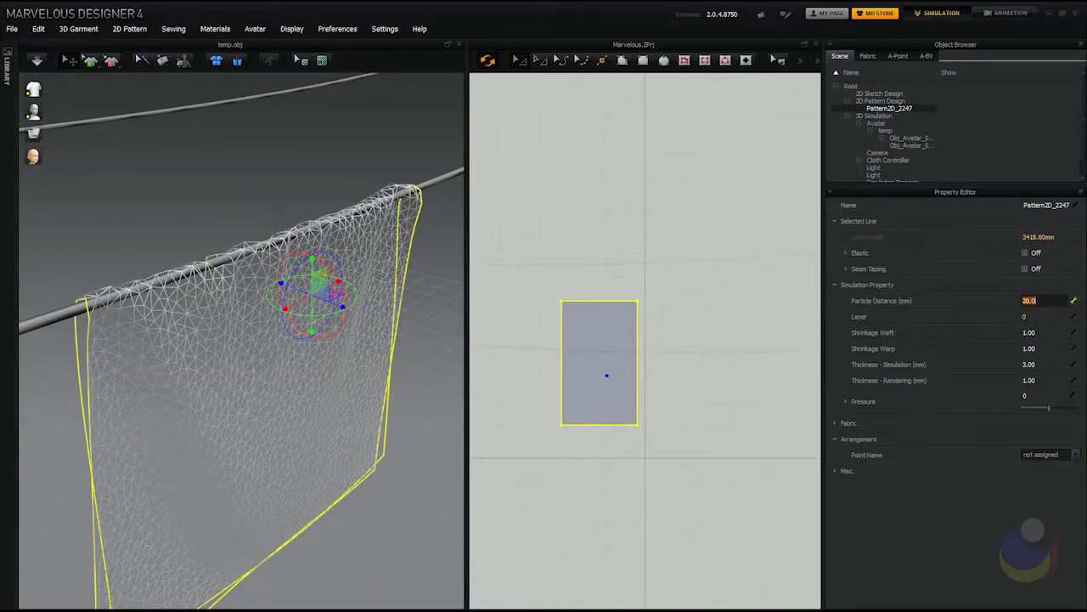
text(15)
key(Return)
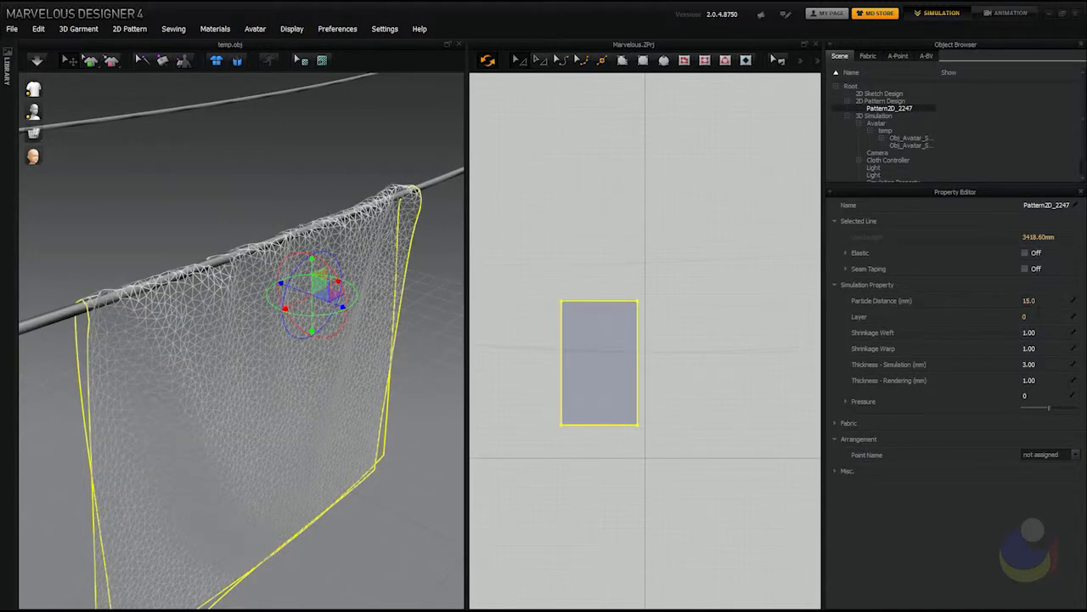
Raise the cloth slightly, simulate it while tugging its near upper corner, stop and show it as a shaded surface
drag(313, 265, 311, 253)
key(space)
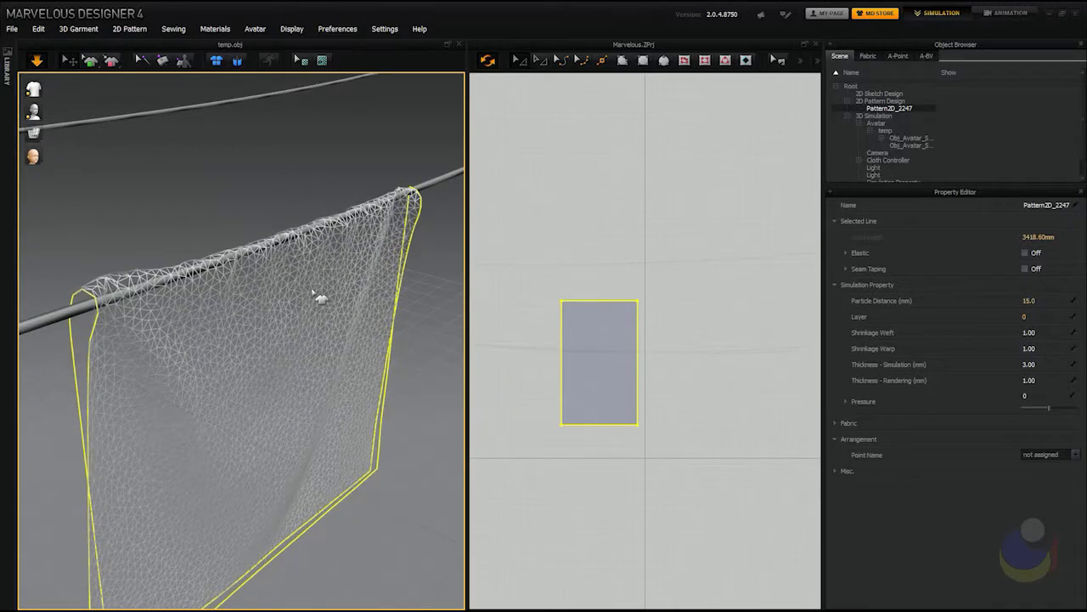
mouse_move(141, 332)
mouse_down()
mouse_move(116, 317)
mouse_move(136, 348)
mouse_move(127, 319)
mouse_move(150, 335)
mouse_move(132, 328)
mouse_up()
key(space)
key(alt+2)
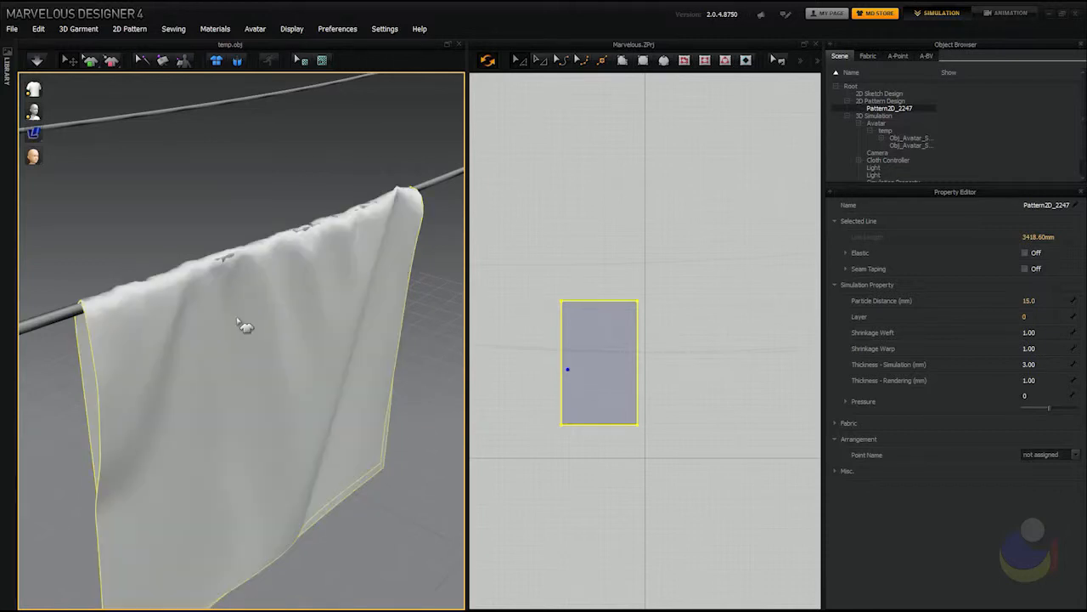
Resume the simulation, pull both upper ends of the cloth along the clothesline to even out the folds, and stop it
right_drag(356, 296, 331, 270)
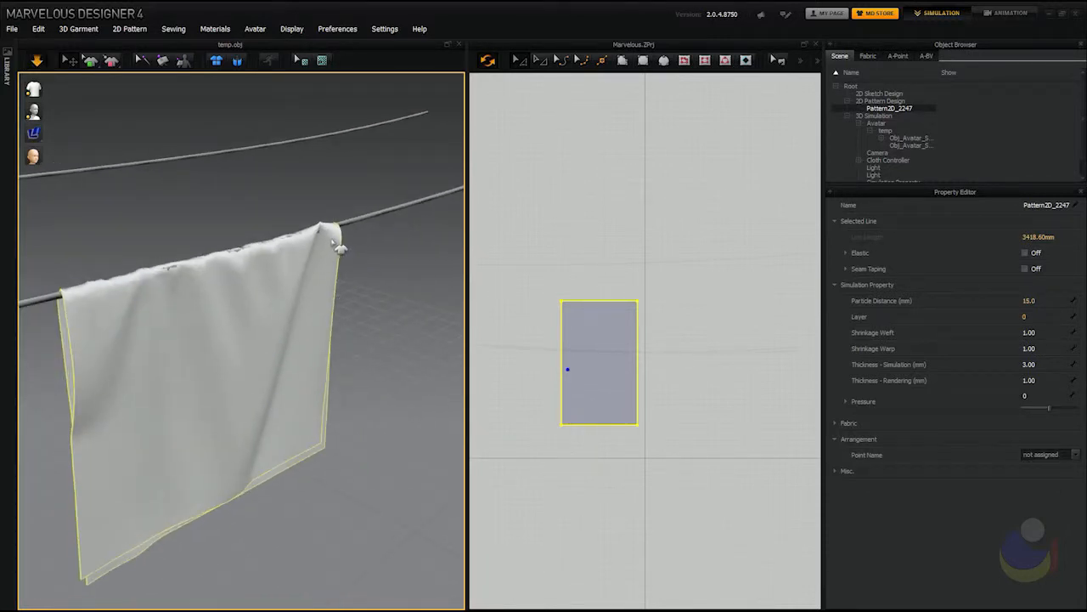
drag(349, 249, 336, 223)
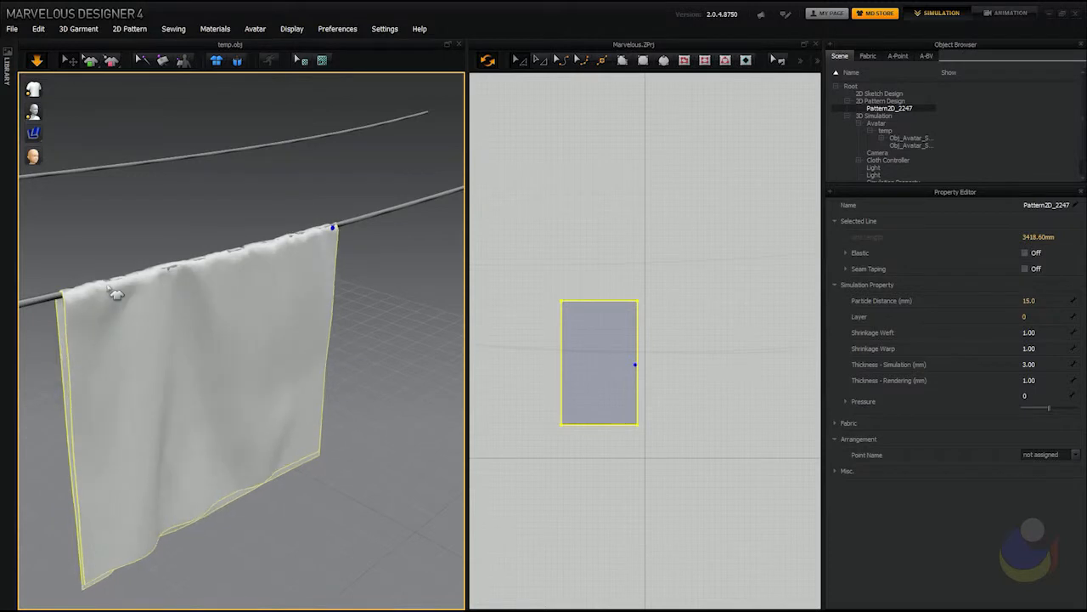
mouse_move(73, 296)
mouse_down()
mouse_move(65, 277)
mouse_move(80, 299)
mouse_up()
right_drag(134, 334, 292, 291)
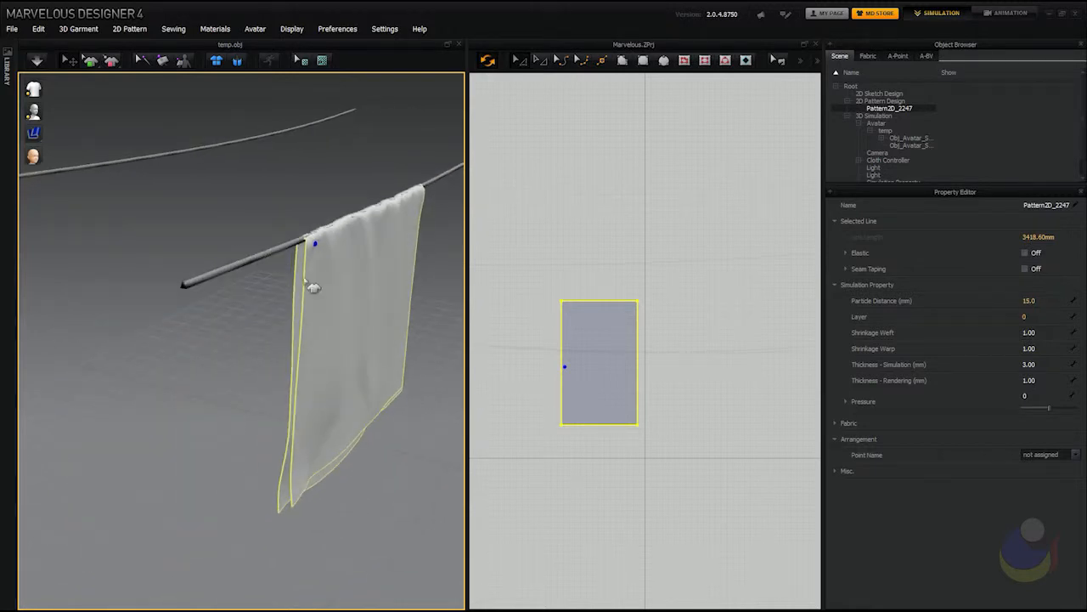
Set the rectangle pattern's particle distance to 10 mm
right_drag(410, 259, 359, 255)
right_drag(304, 340, 374, 321)
right_drag(255, 279, 246, 282)
right_drag(328, 372, 222, 265)
right_drag(334, 227, 453, 294)
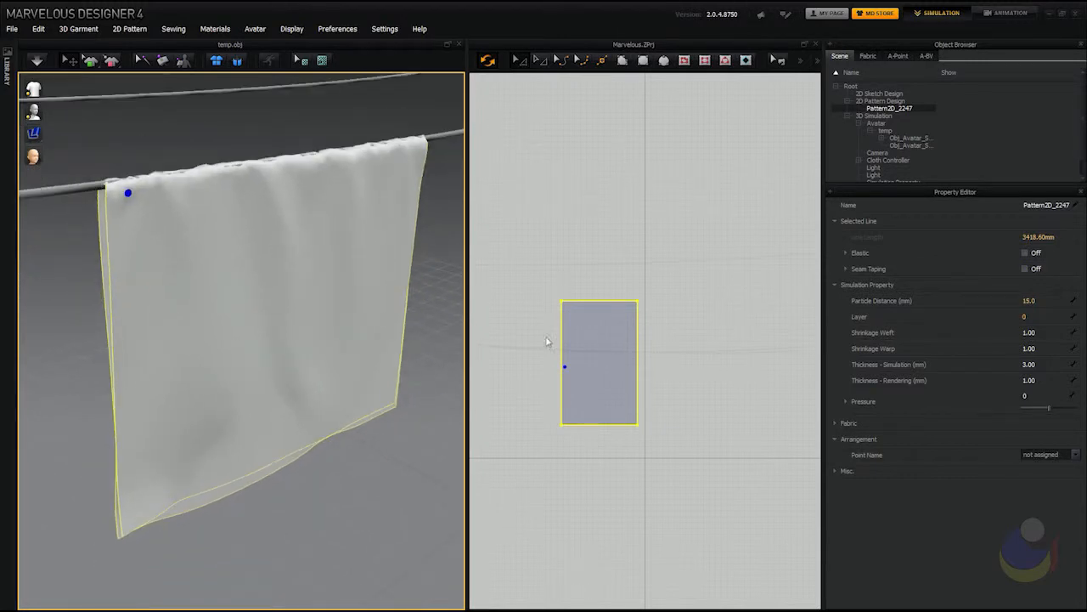
double_click(1030, 300)
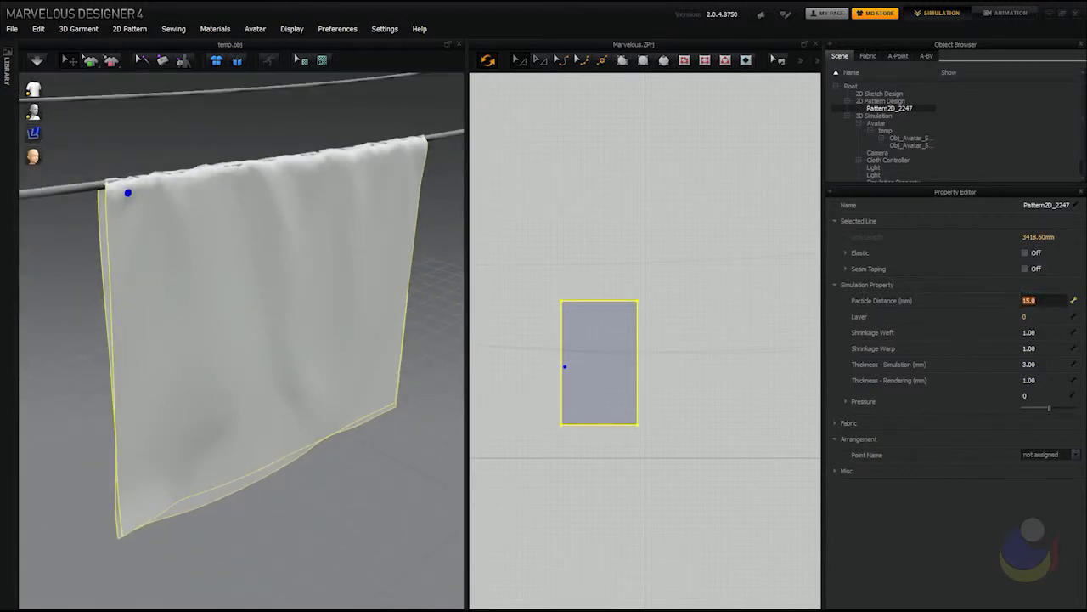
key(Return)
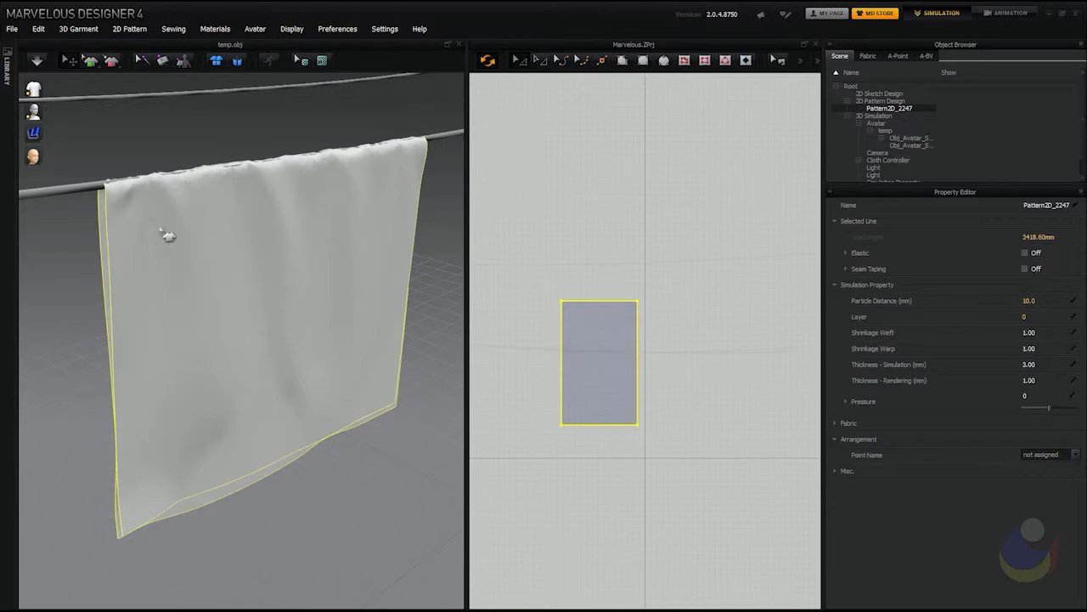
Raise the cloth slightly above the clothesline, simulate until it settles and stop the simulation
click(260, 209)
drag(259, 177, 259, 172)
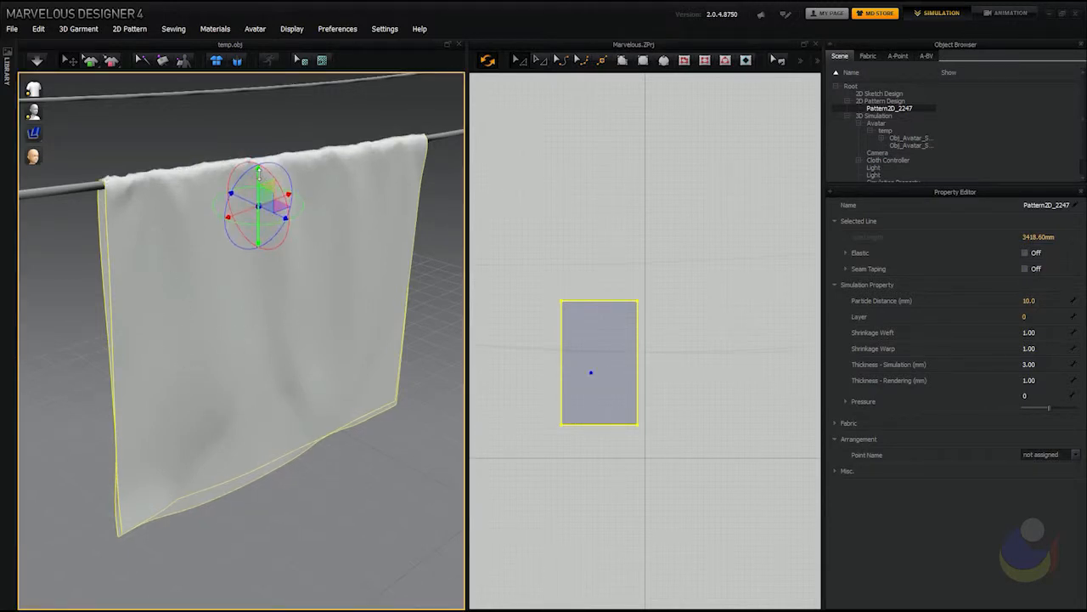
key(space)
key(space)
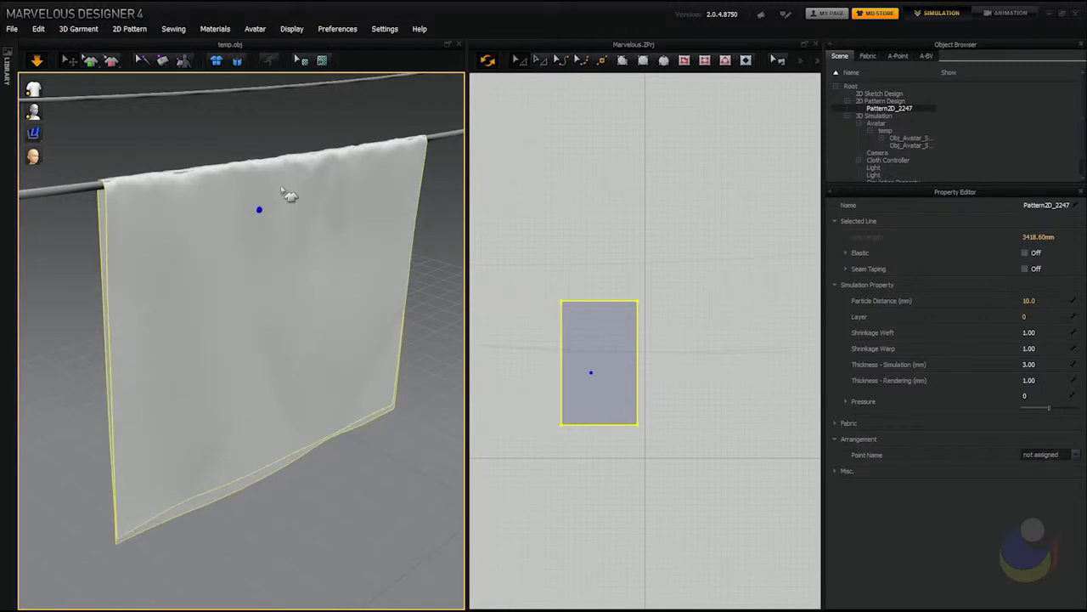
key(space)
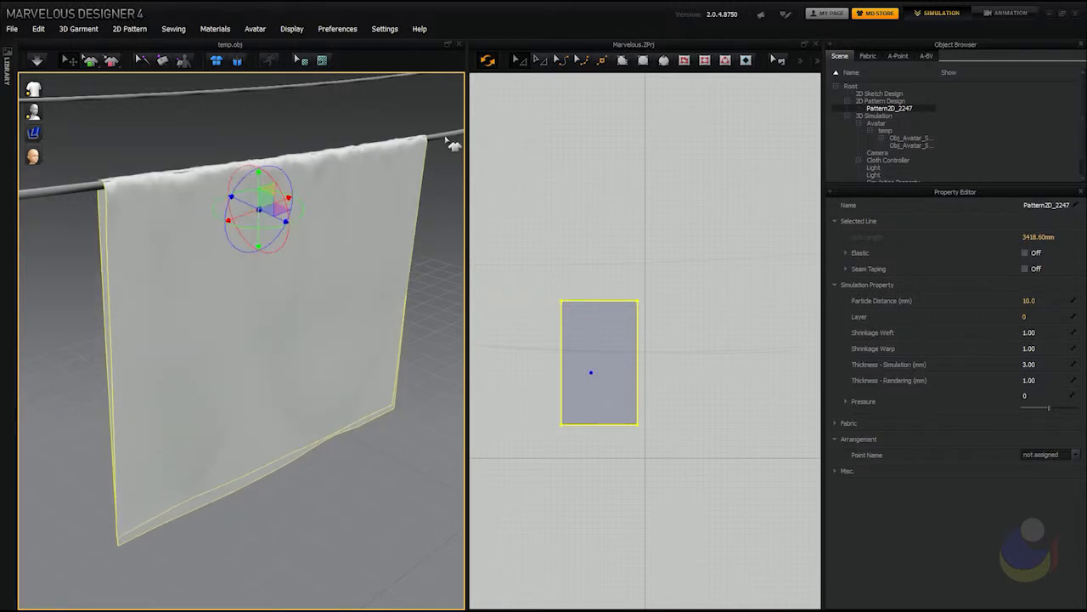
Set the avatar's skin offset to 0.3 mm, restart the simulation and select the cloth near its upper fold
click(446, 137)
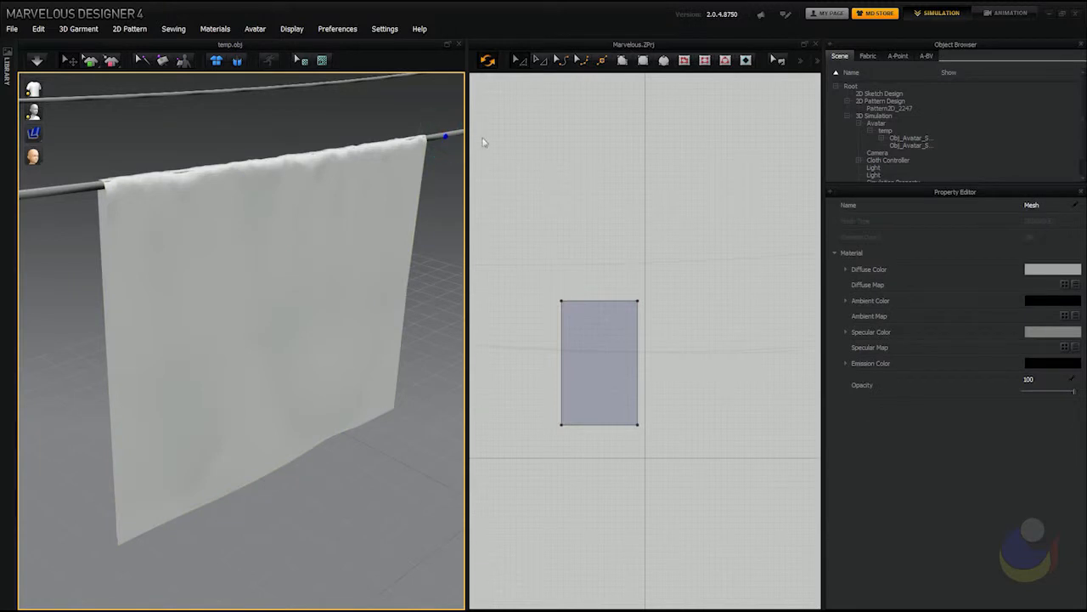
click(876, 124)
click(1044, 237)
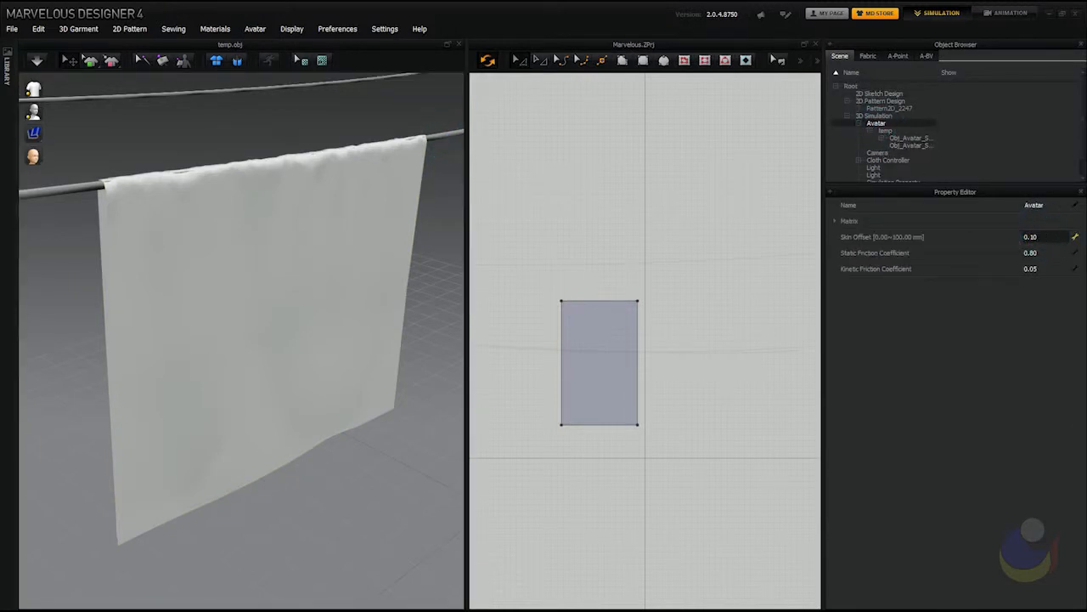
text(0.3)
key(Return)
key(space)
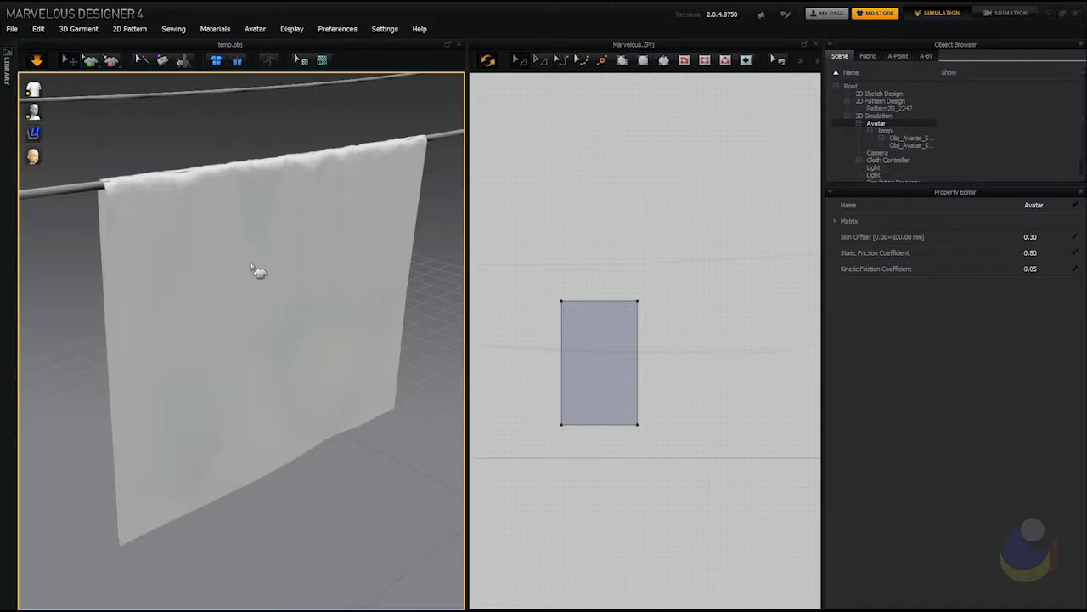
click(235, 181)
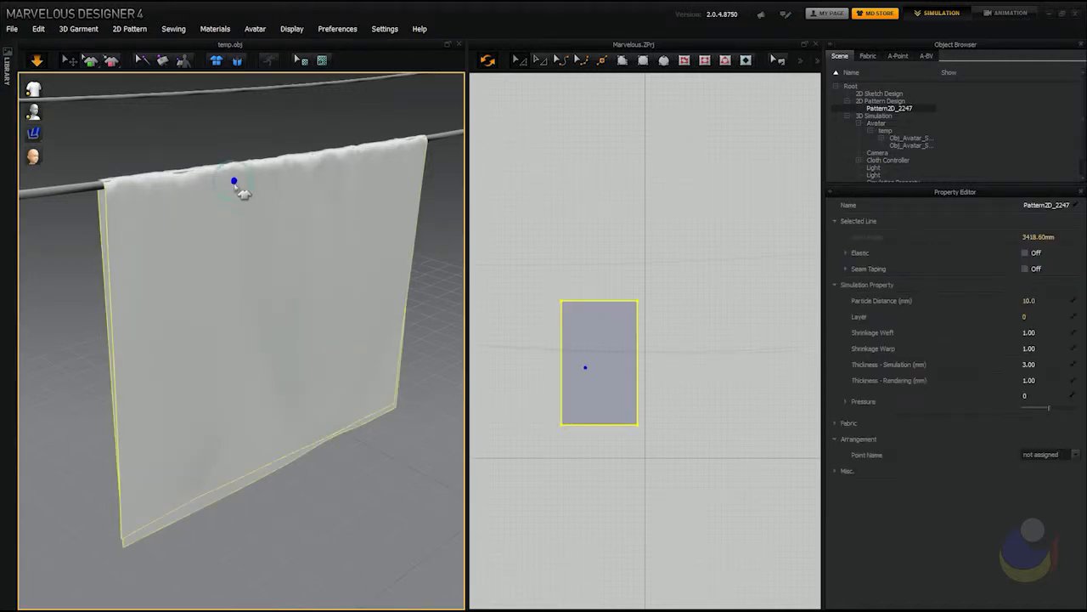
Raise the cloth slightly off the clothesline, run the simulation so it settles again, and stop it
key(space)
click(277, 205)
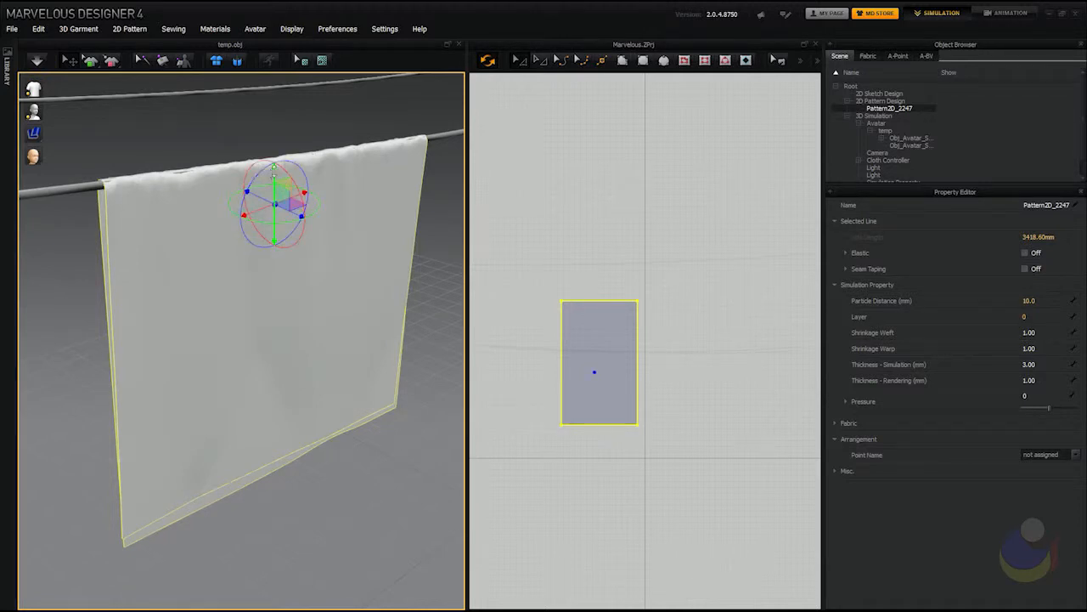
drag(274, 167, 274, 161)
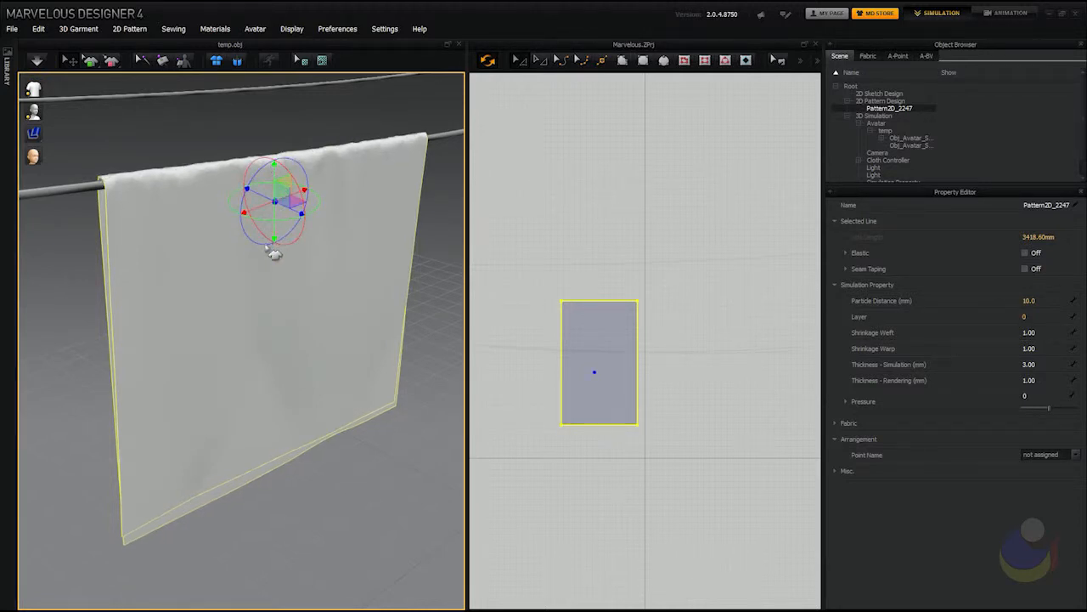
key(space)
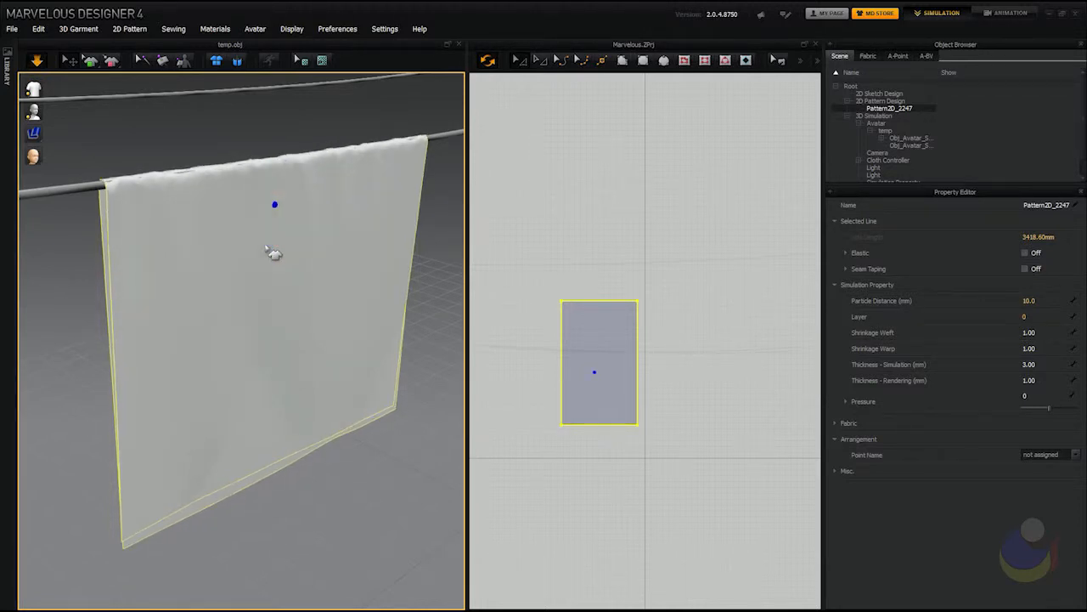
key(space)
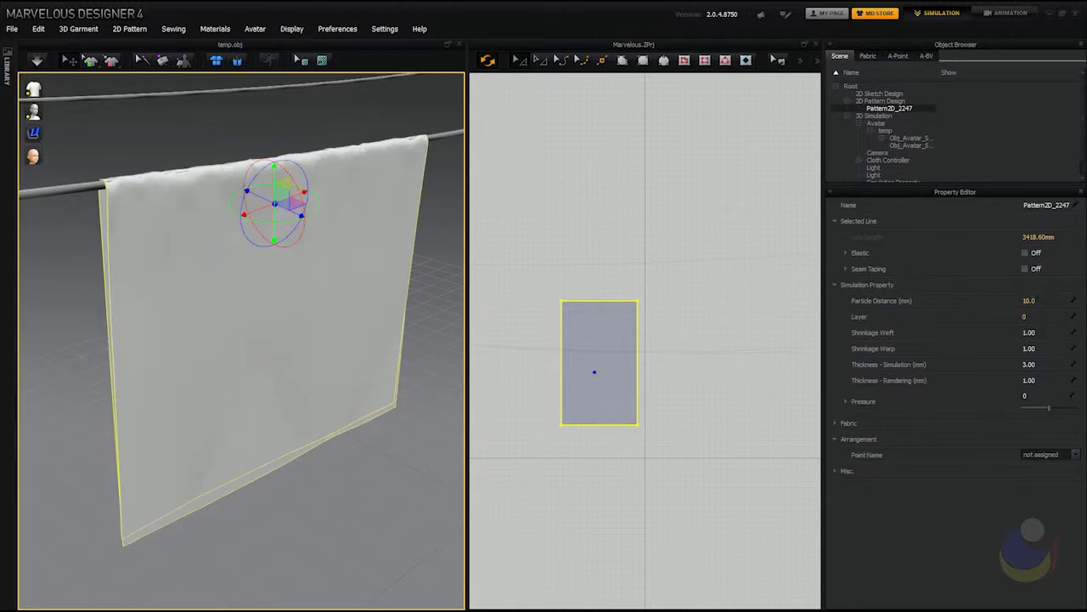
Set the avatar's skin offset to 0.5 mm
click(876, 124)
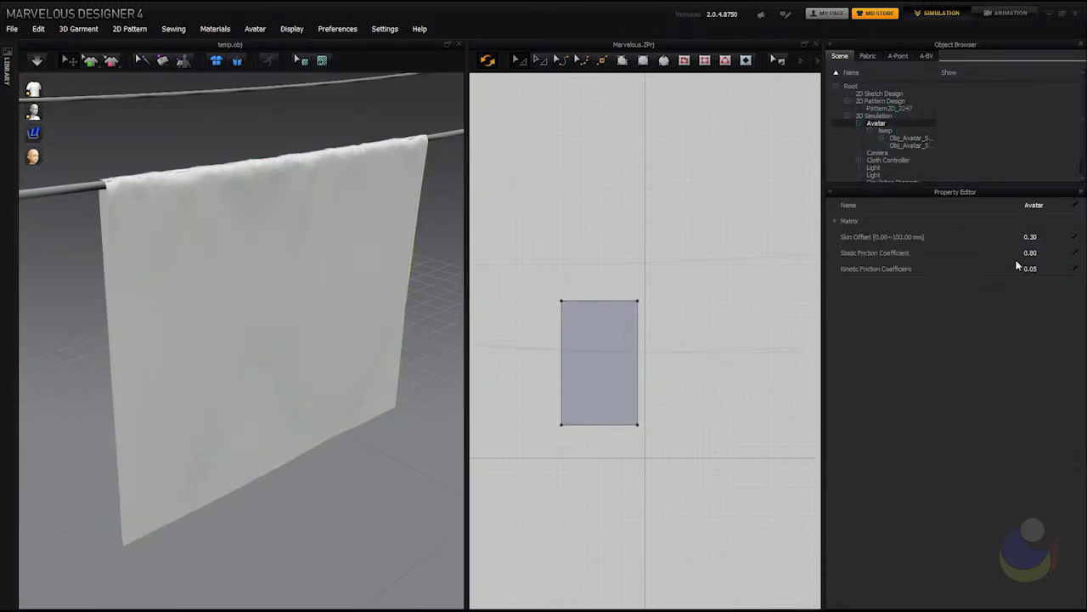
click(1029, 236)
text(.5)
key(Return)
click(424, 275)
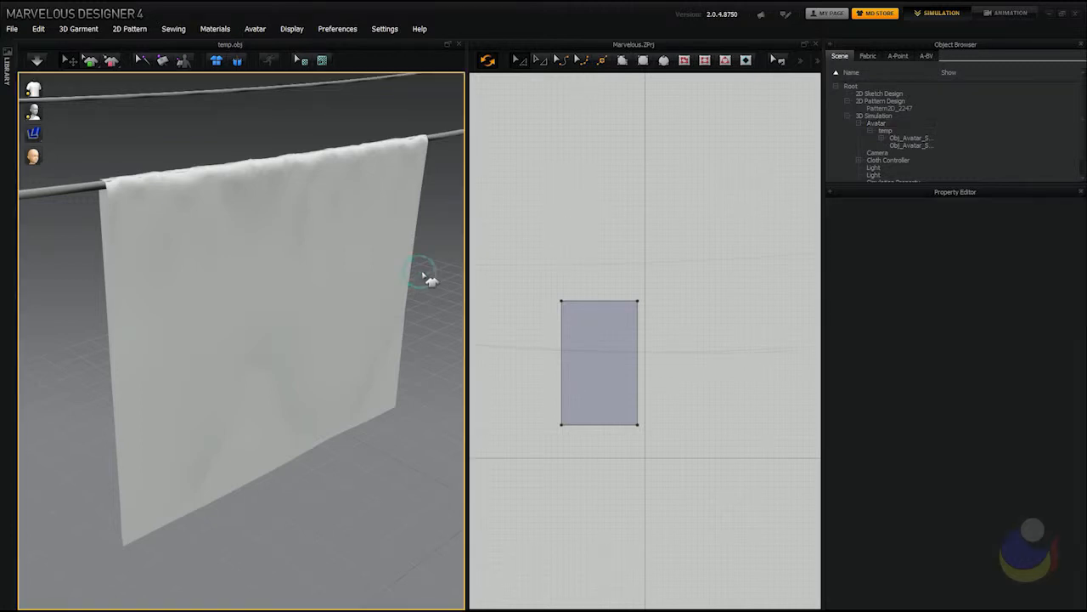
Simulate the cloth with the new skin offset, check its upper fold up close and stop the simulation
key(space)
click(258, 221)
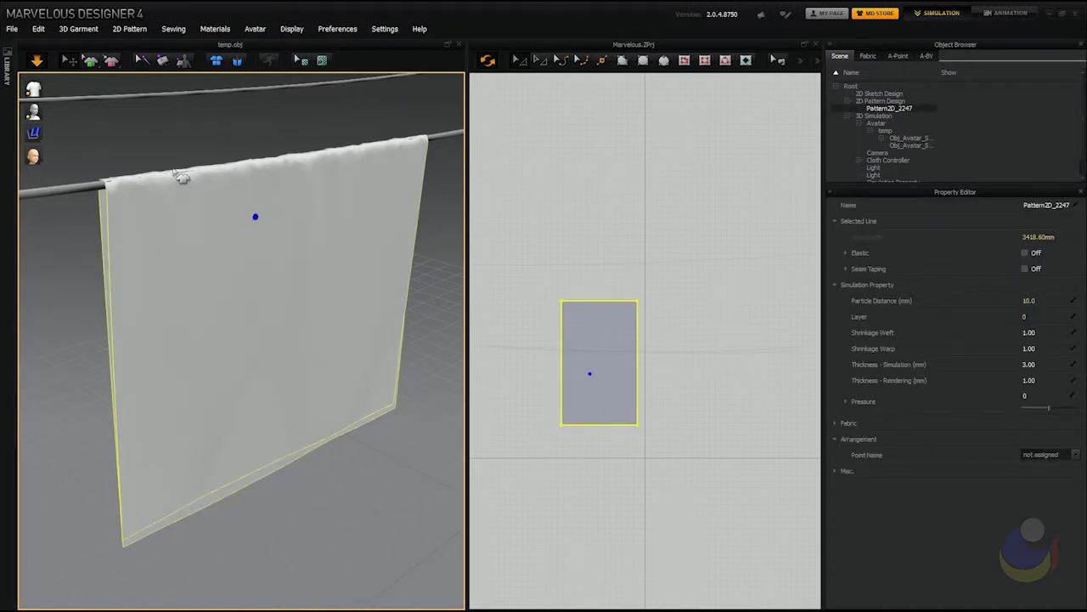
scroll(186, 180, up, 3)
middle_drag(268, 175, 280, 189)
middle_drag(207, 155, 217, 166)
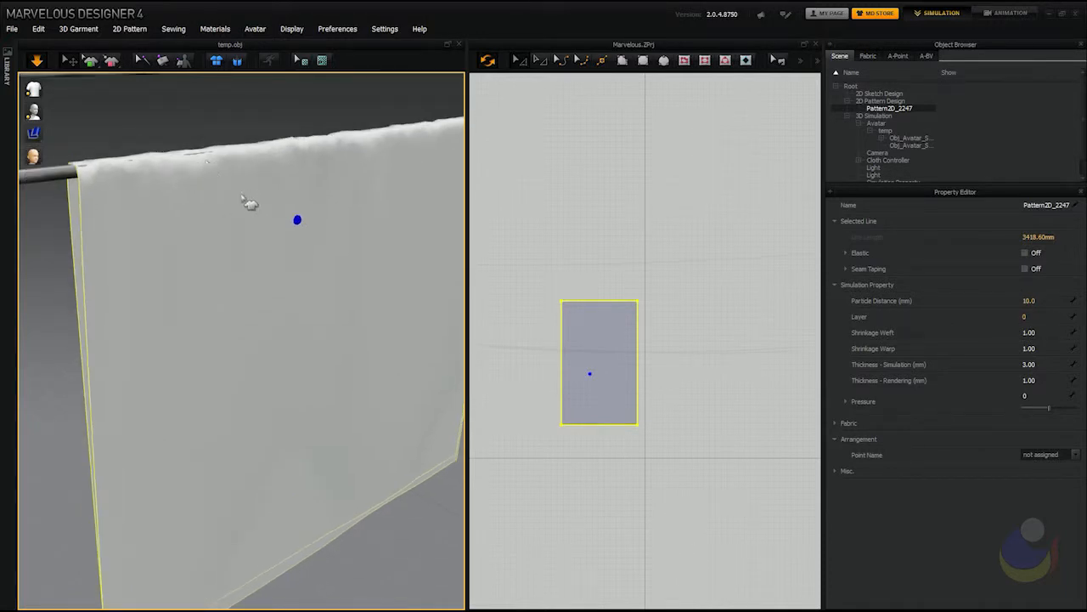
key(space)
Raise the cloth slightly above the clothesline and deselect it
click(350, 231)
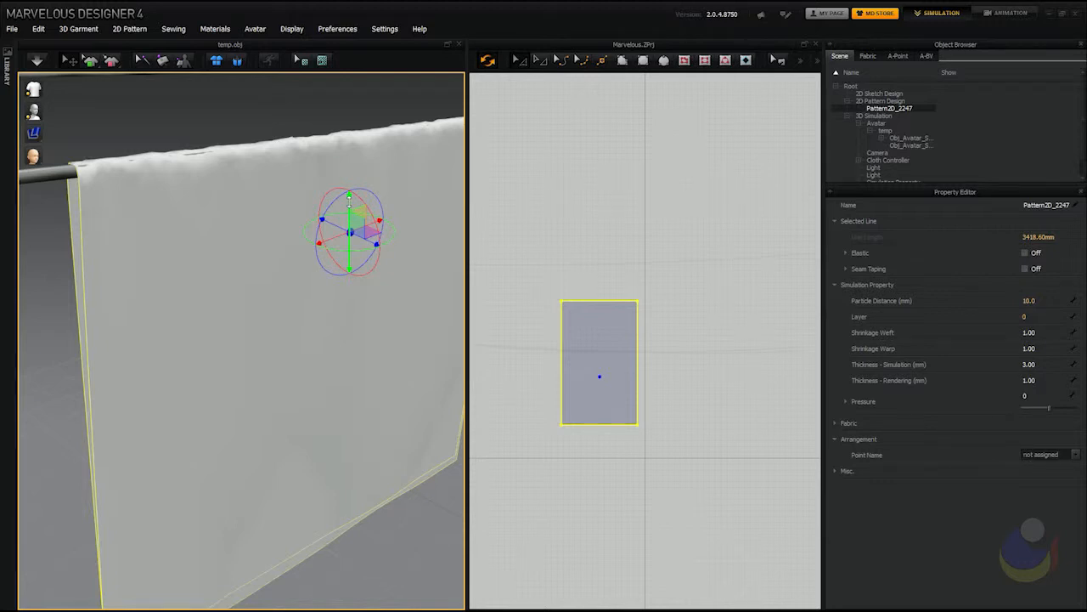
drag(349, 202, 349, 200)
click(291, 104)
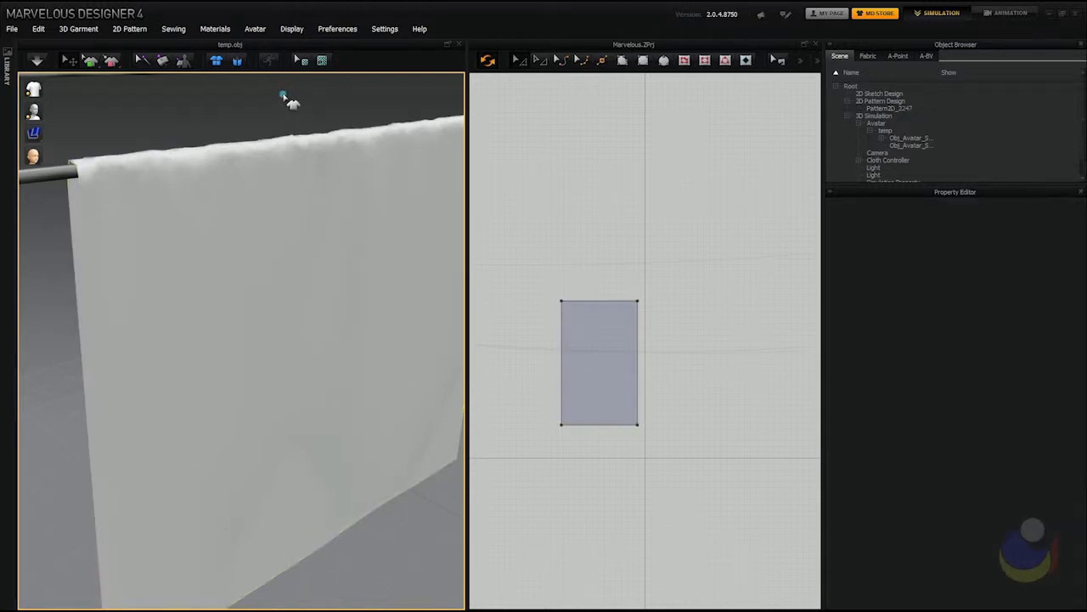
Examine the draped cloth, its upper fold and its hanging edges from several angles
scroll(337, 242, down, 3)
middle_drag(391, 287, 354, 294)
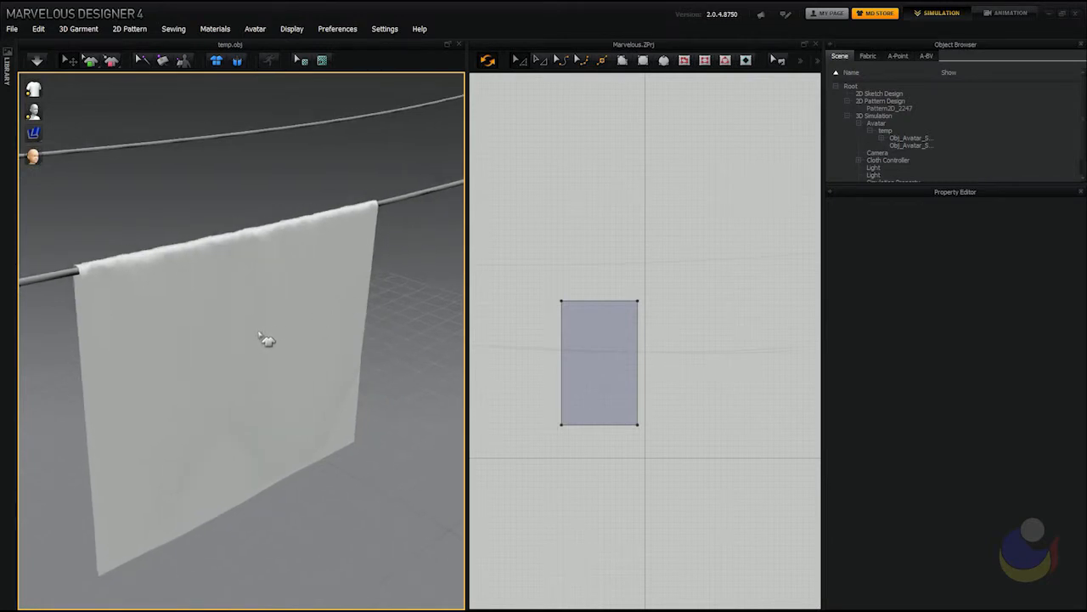
right_drag(271, 338, 357, 280)
middle_drag(341, 306, 280, 337)
right_drag(303, 215, 296, 225)
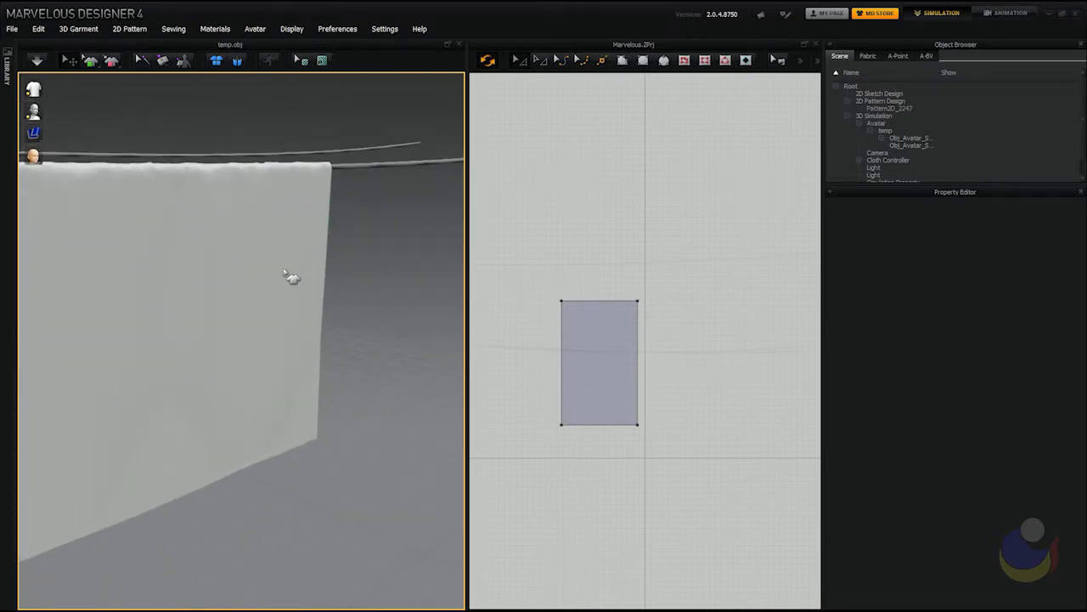
middle_drag(297, 226, 335, 301)
click(263, 261)
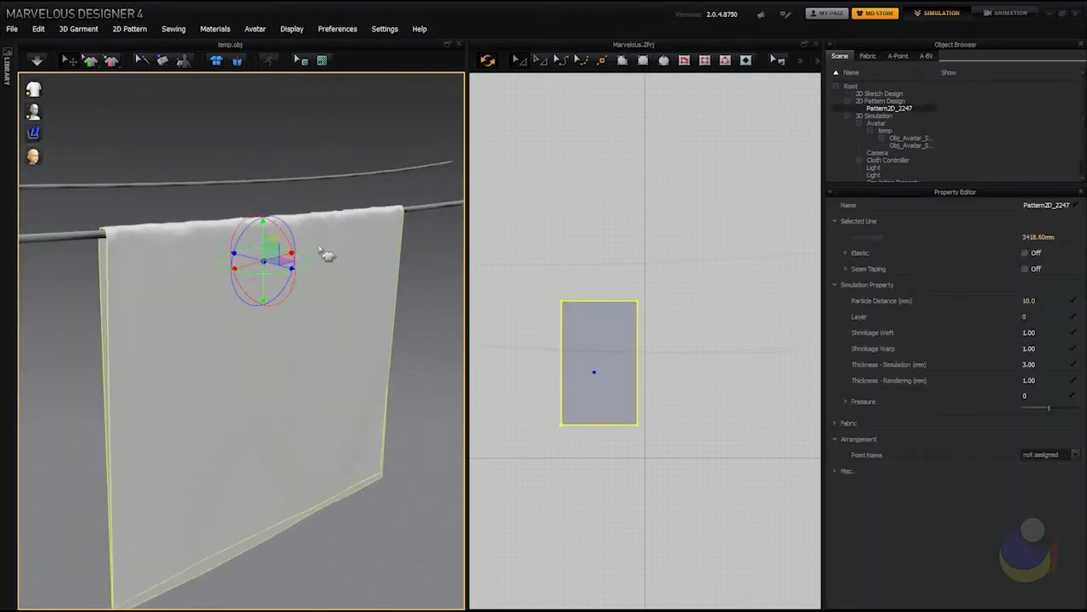
scroll(320, 248, down, 1)
right_drag(319, 356, 289, 356)
right_drag(313, 405, 326, 345)
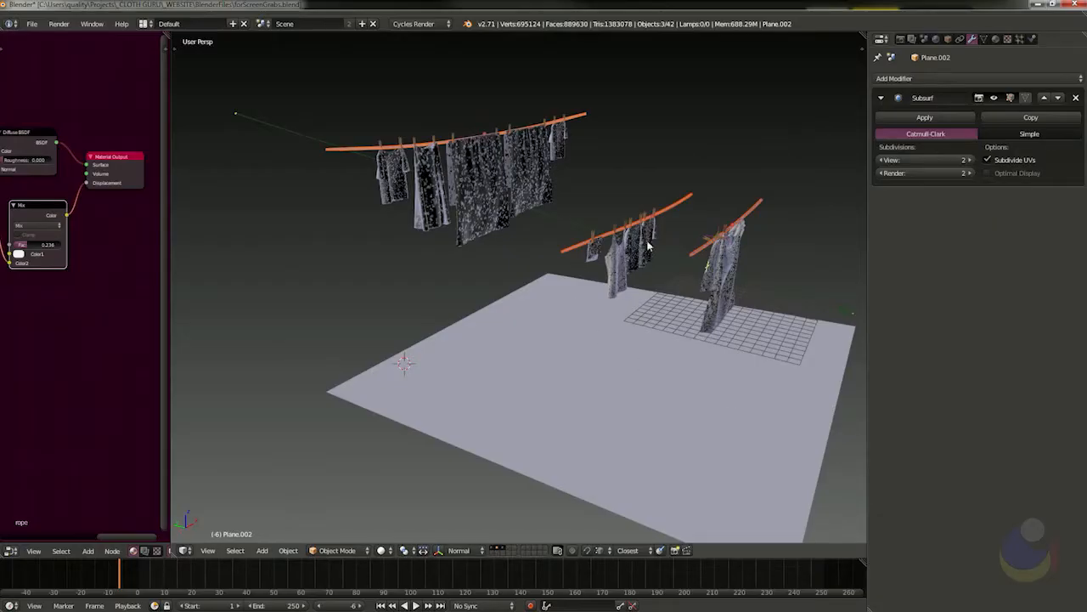
Switch to Blender and examine the mesh of the rectangular sheet clothes.008 on the rear clothesline in Edit Mode
middle_drag(652, 266, 686, 329)
right_click(689, 291)
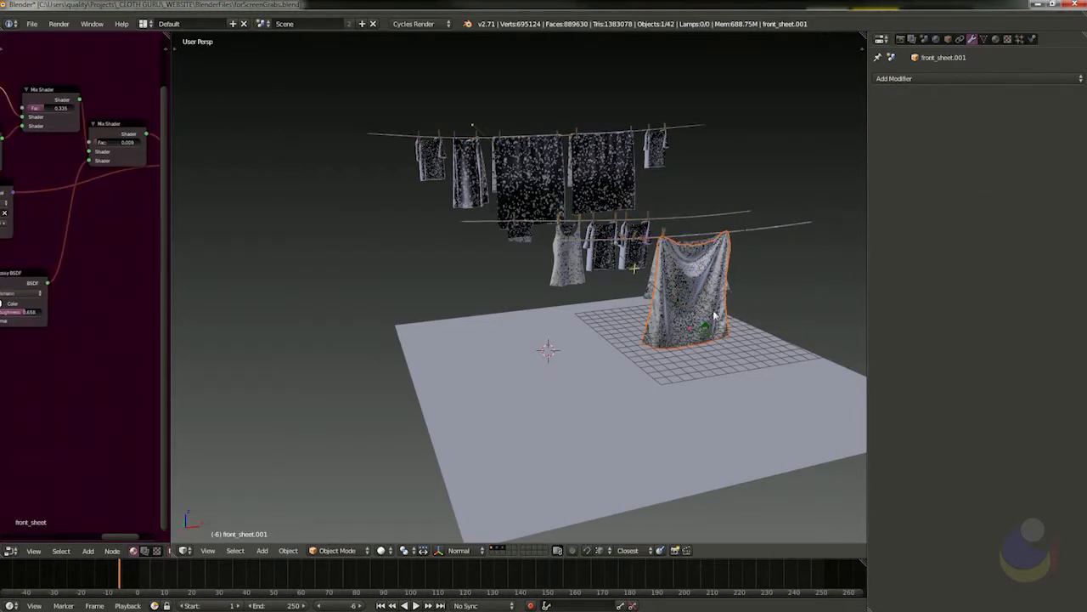
right_click(605, 193)
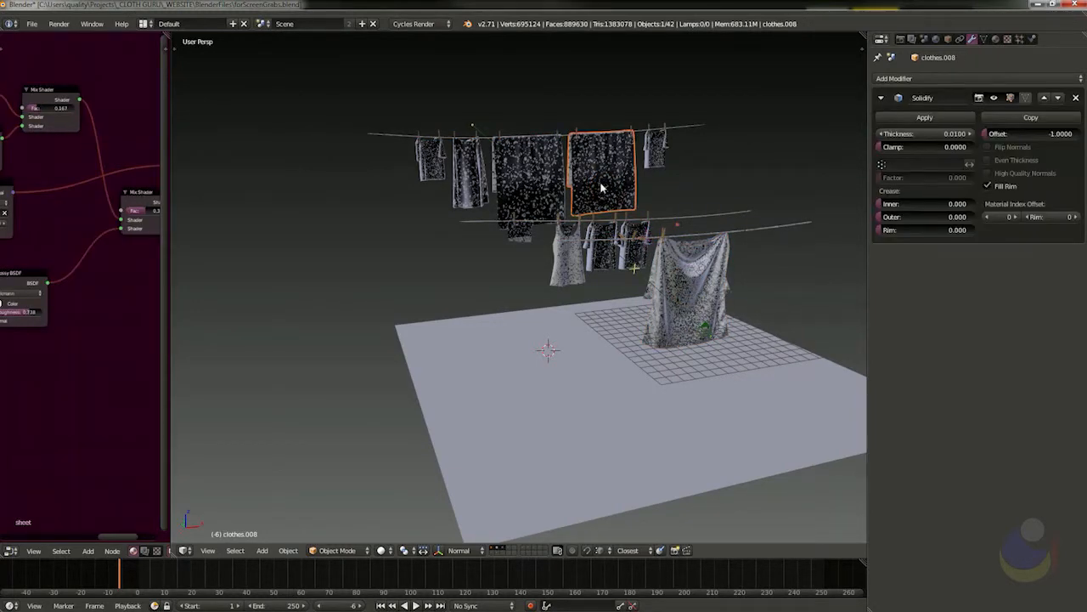
key(Tab)
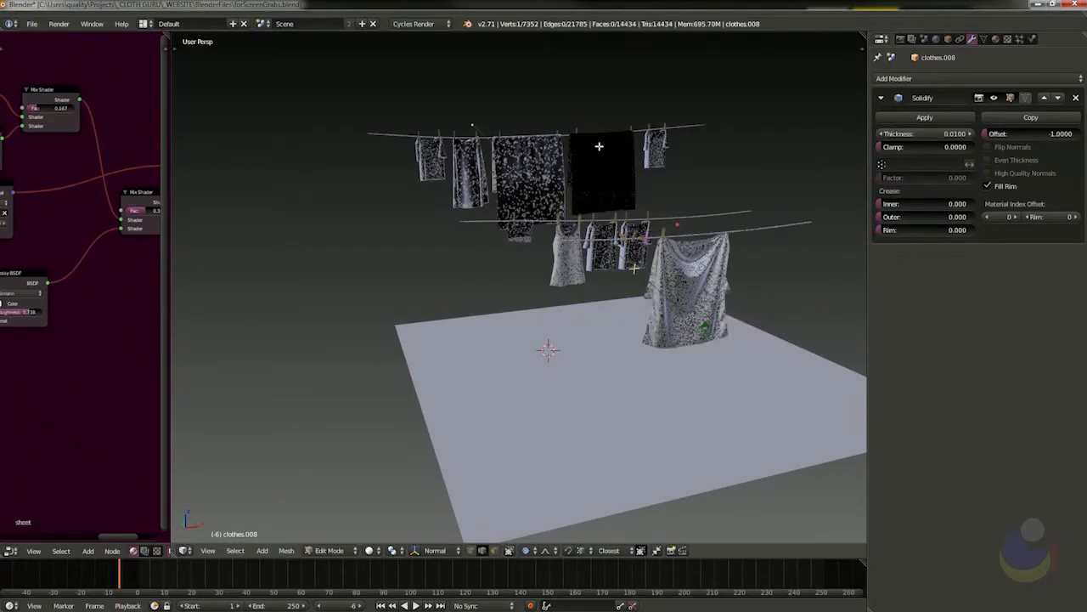
scroll(599, 146, up, 8)
scroll(599, 146, up, 2)
shift+right_click(482, 117)
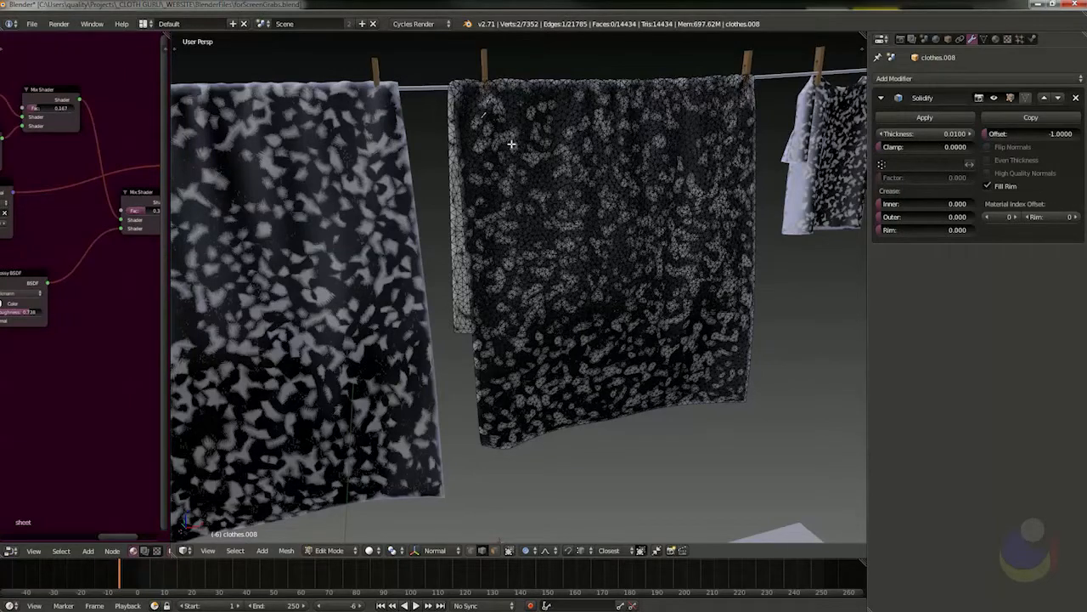
Turn off the viewport display of the sheet's Solidify modifier, examine its bare mesh and return to Object Mode
scroll(511, 149, down, 10)
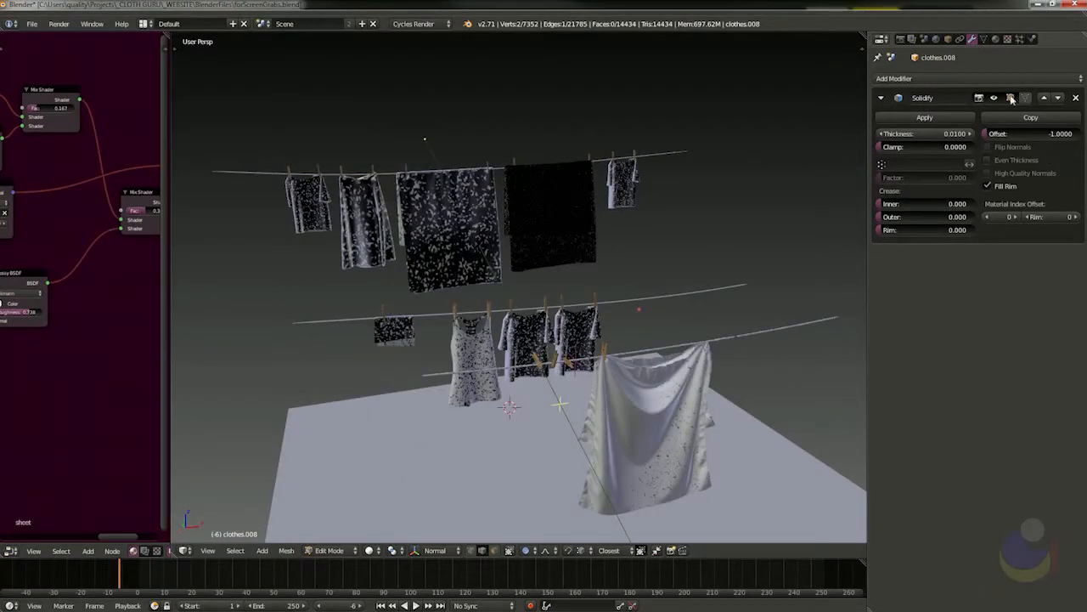
click(995, 99)
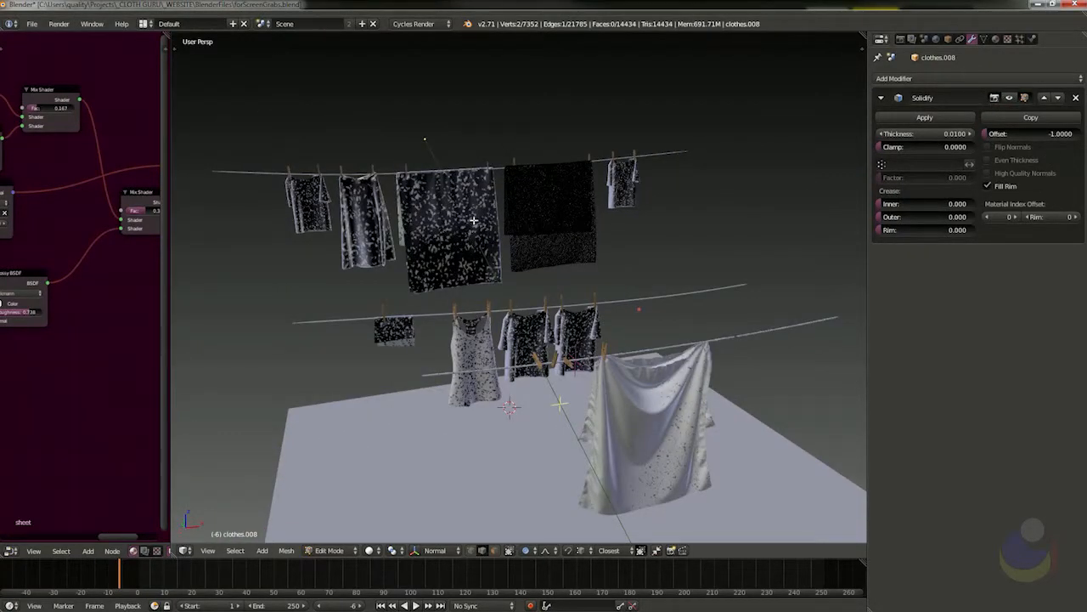
scroll(563, 172, up, 8)
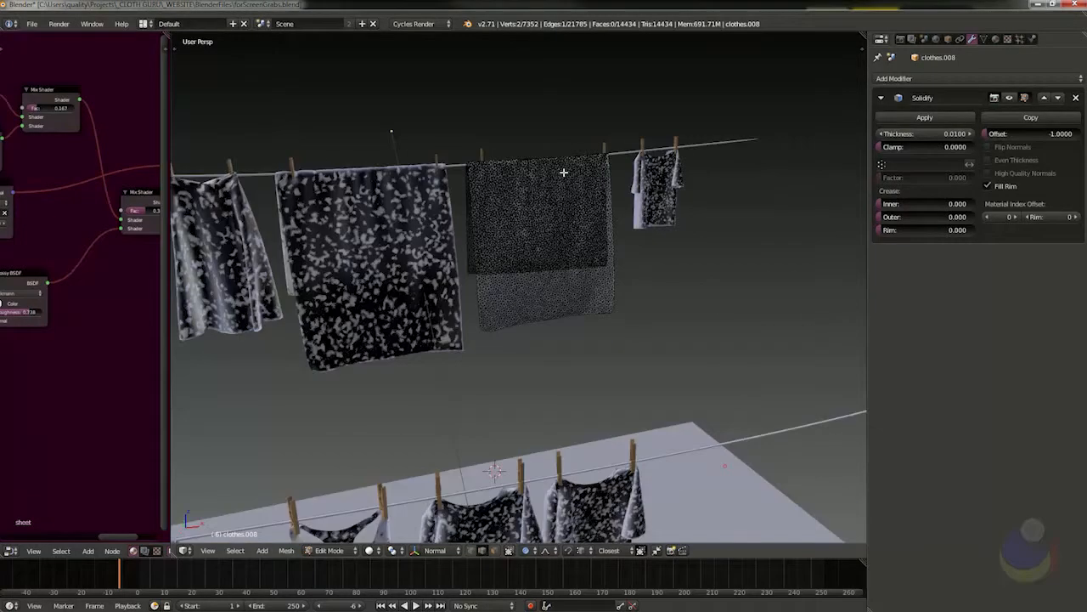
scroll(563, 173, up, 4)
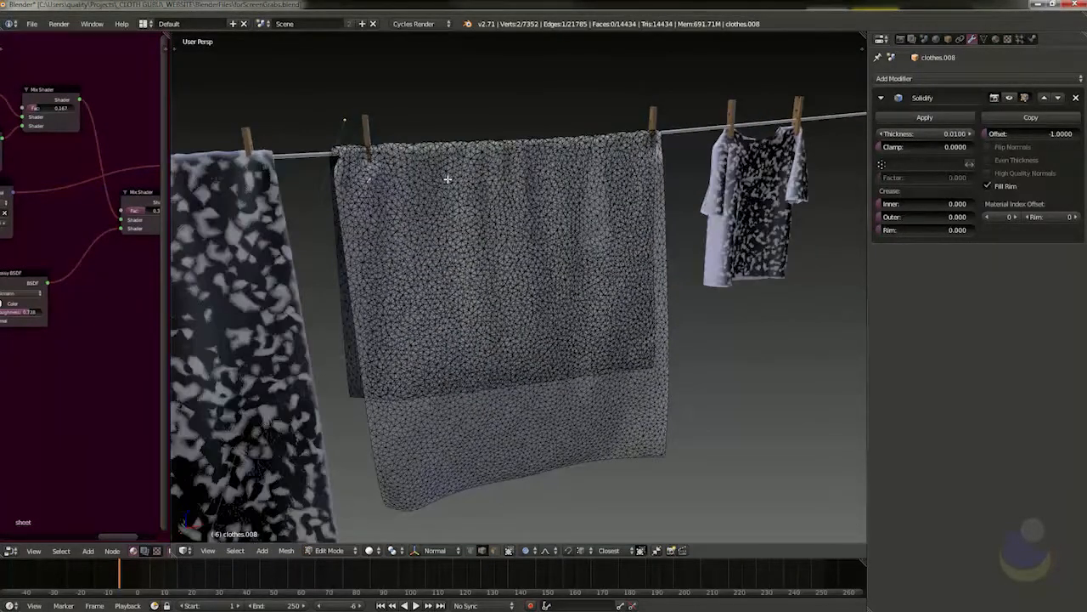
scroll(562, 221, down, 10)
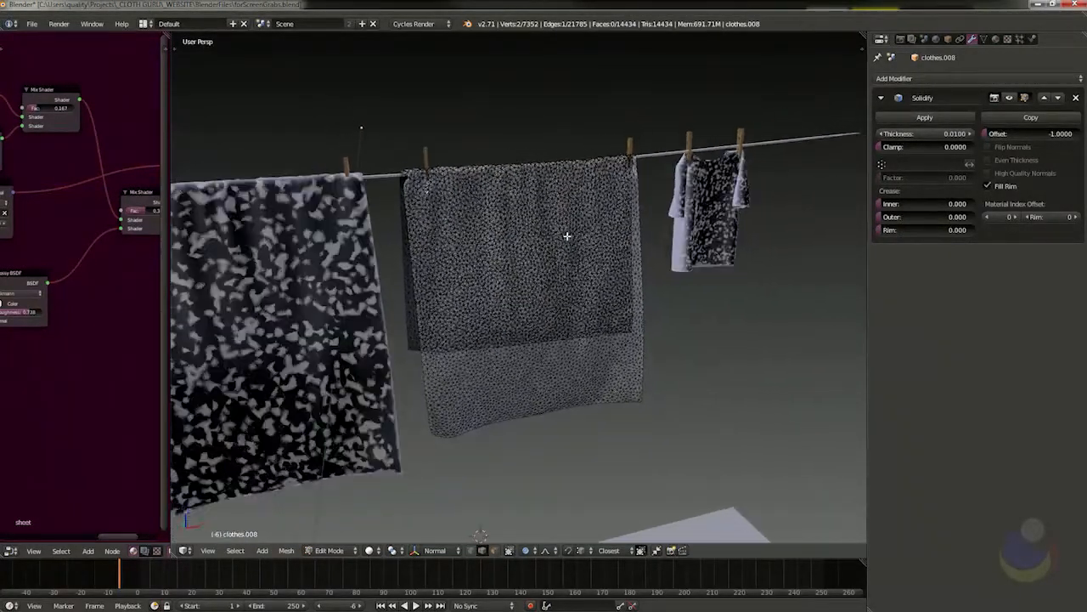
key(Tab)
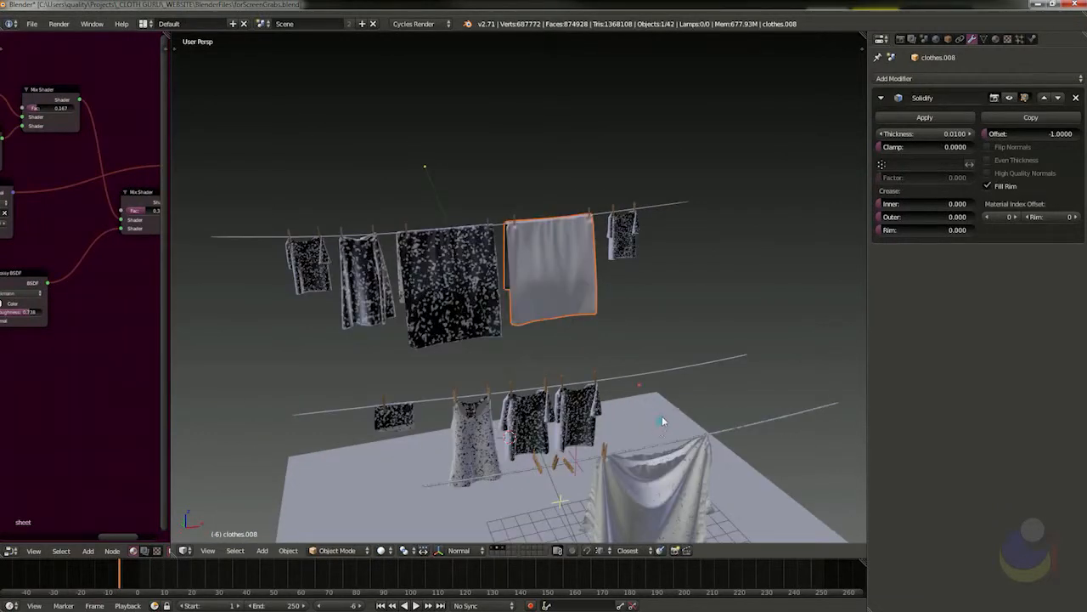
Examine the mesh density of front_sheet.001 around its folds in Edit Mode and return to Object Mode
middle_drag(661, 424, 660, 463)
right_click(668, 482)
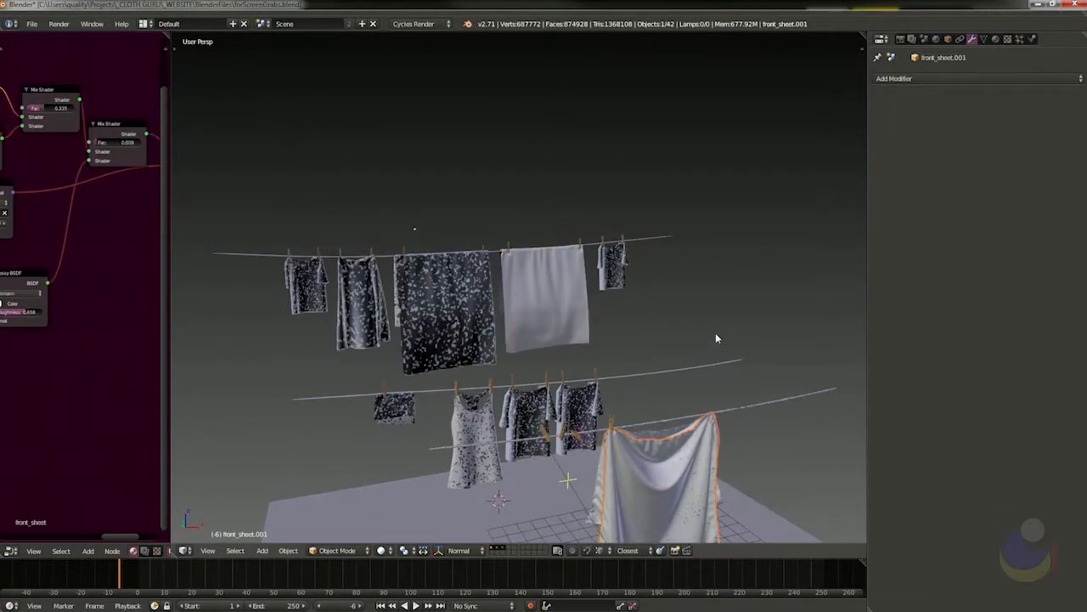
shift+middle_drag(748, 479, 685, 357)
scroll(591, 316, up, 3)
key(Tab)
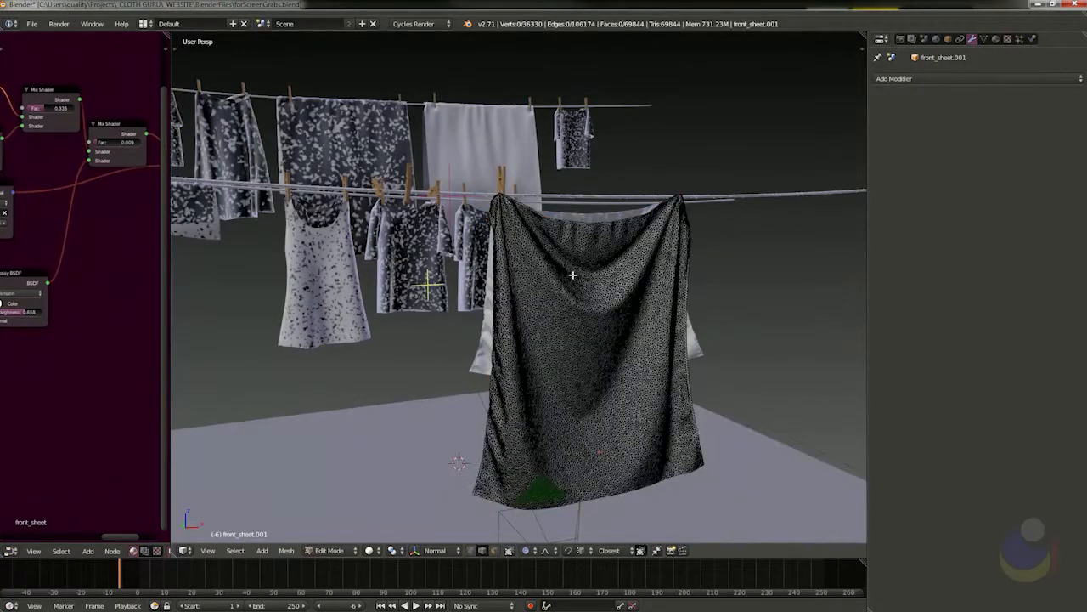
scroll(576, 236, up, 5)
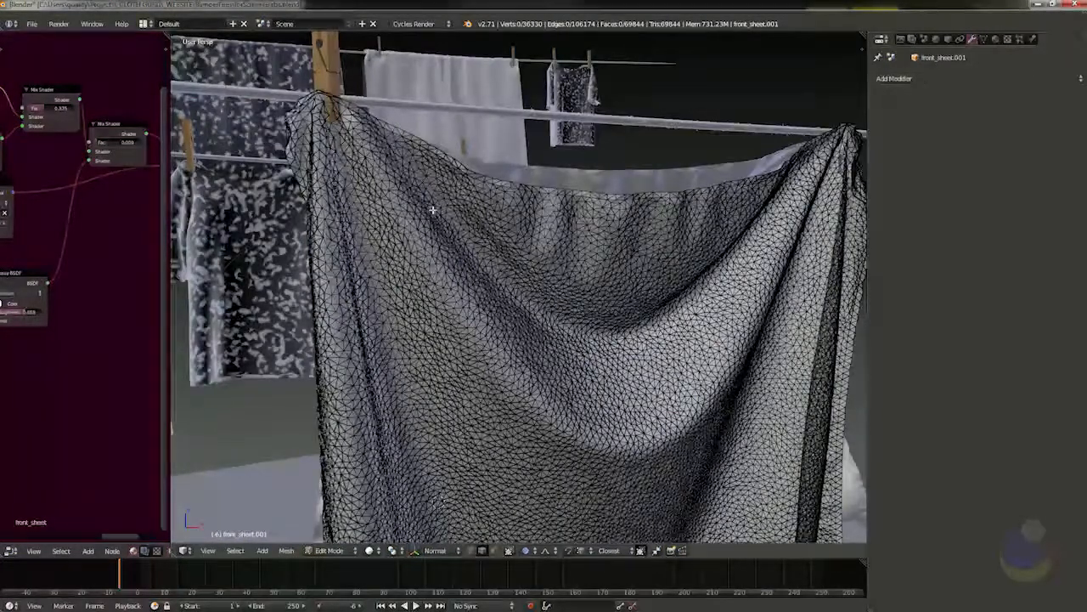
scroll(581, 365, down, 4)
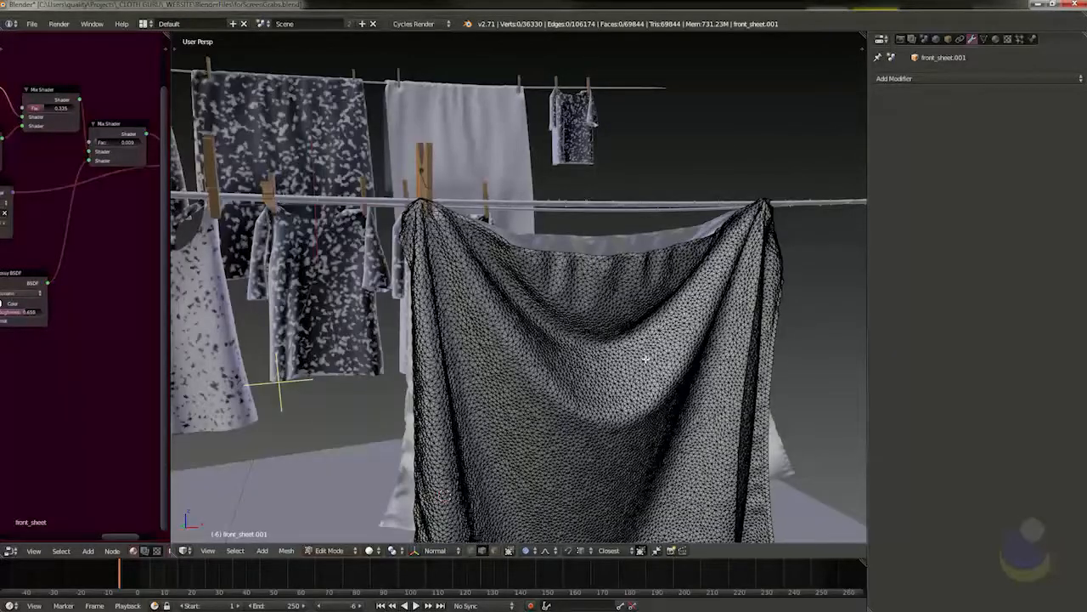
scroll(629, 315, down, 2)
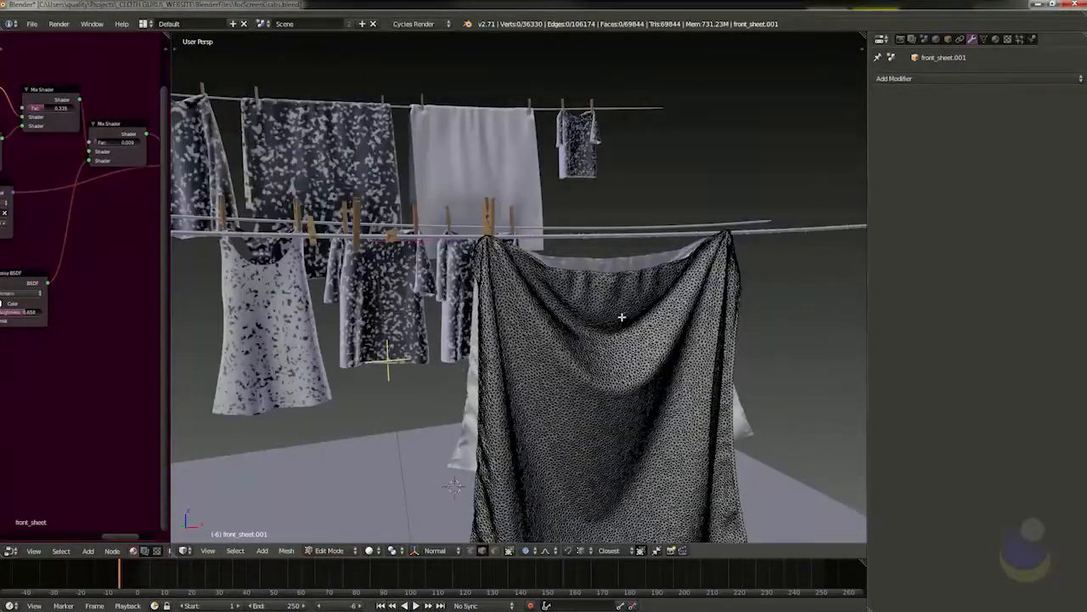
key(Tab)
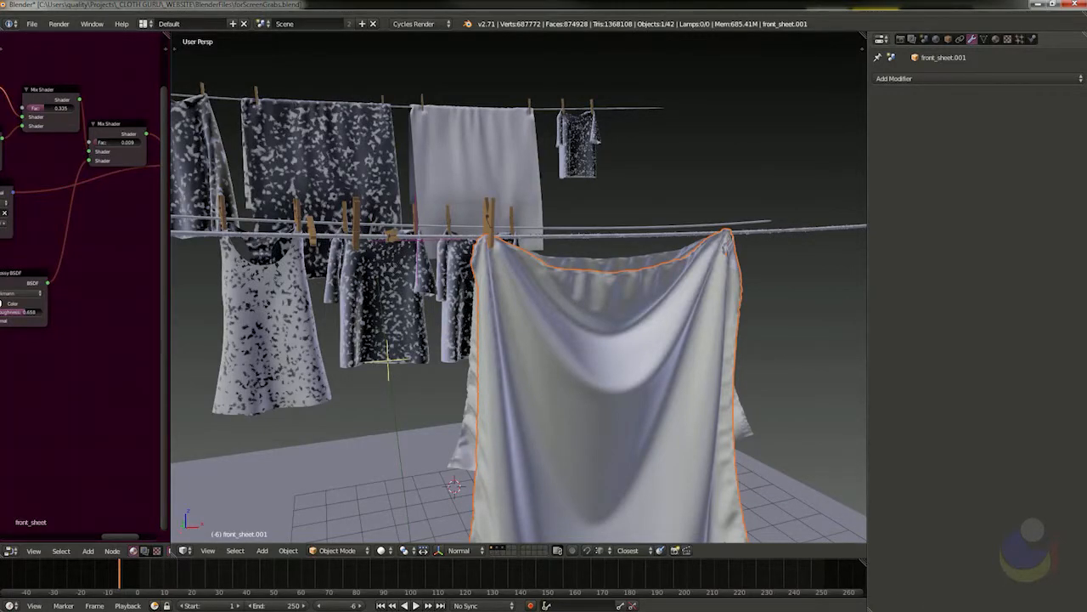
Switch to Marvelous Designer, display the cloth as a mesh, select it and run the simulation briefly
key(alt+Tab)
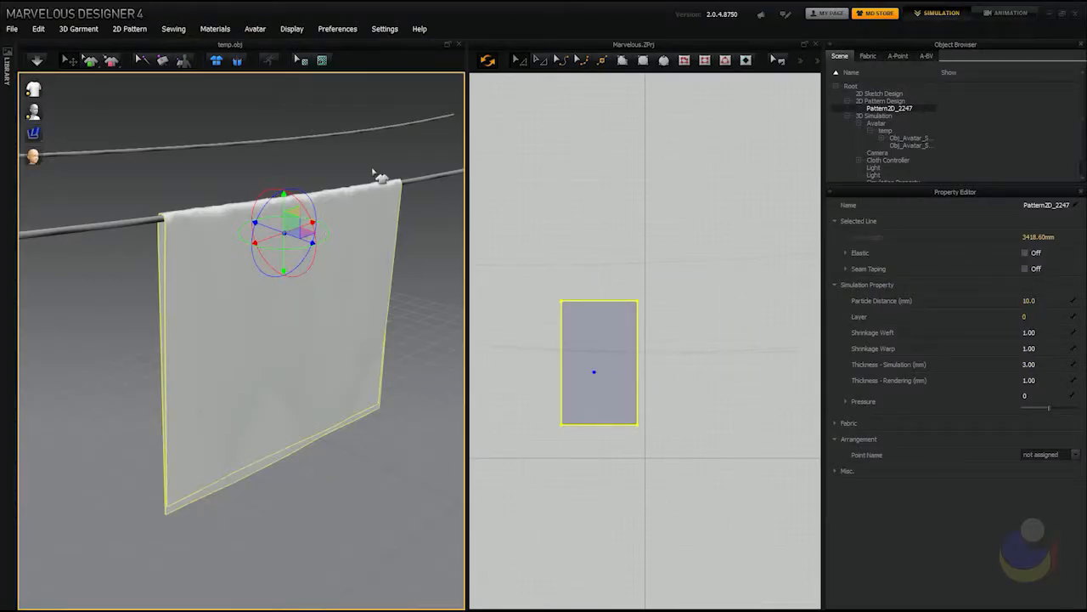
key(alt+5)
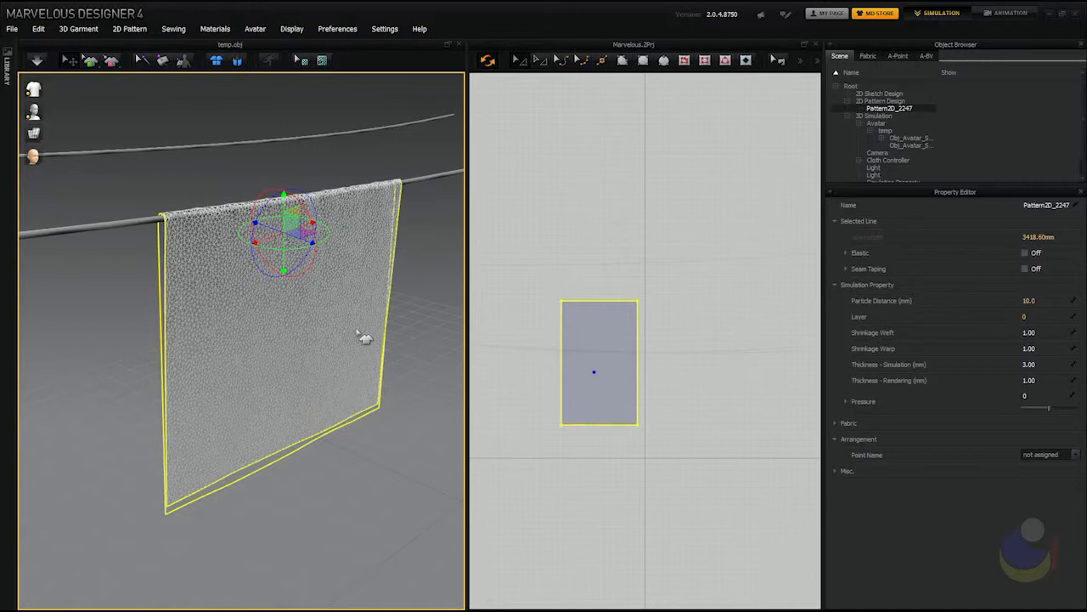
click(423, 305)
click(303, 250)
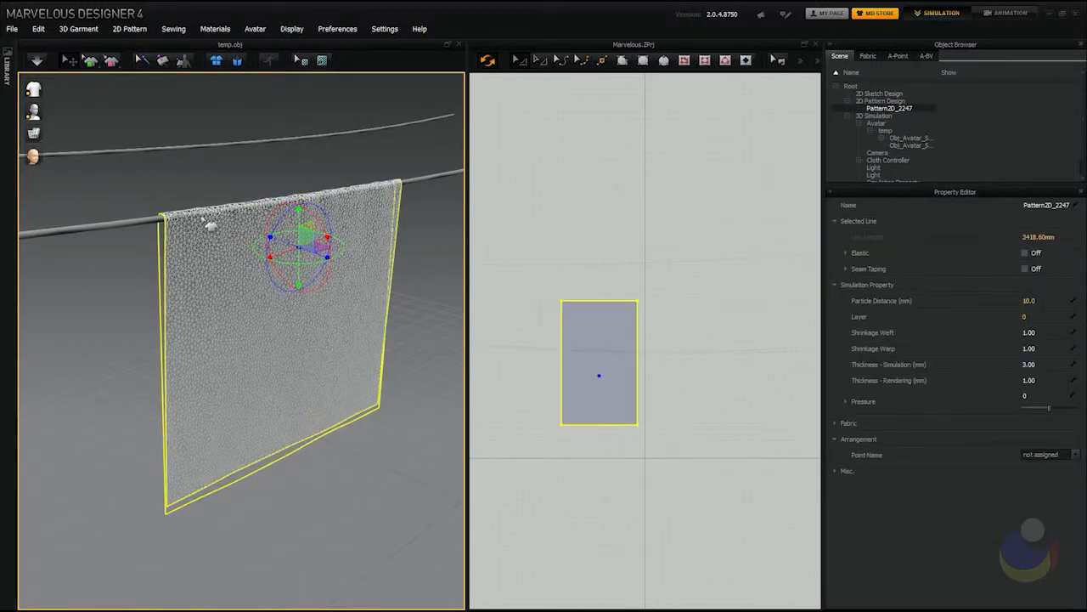
key(space)
key(space)
scroll(425, 304, down, 2)
right_drag(369, 342, 405, 320)
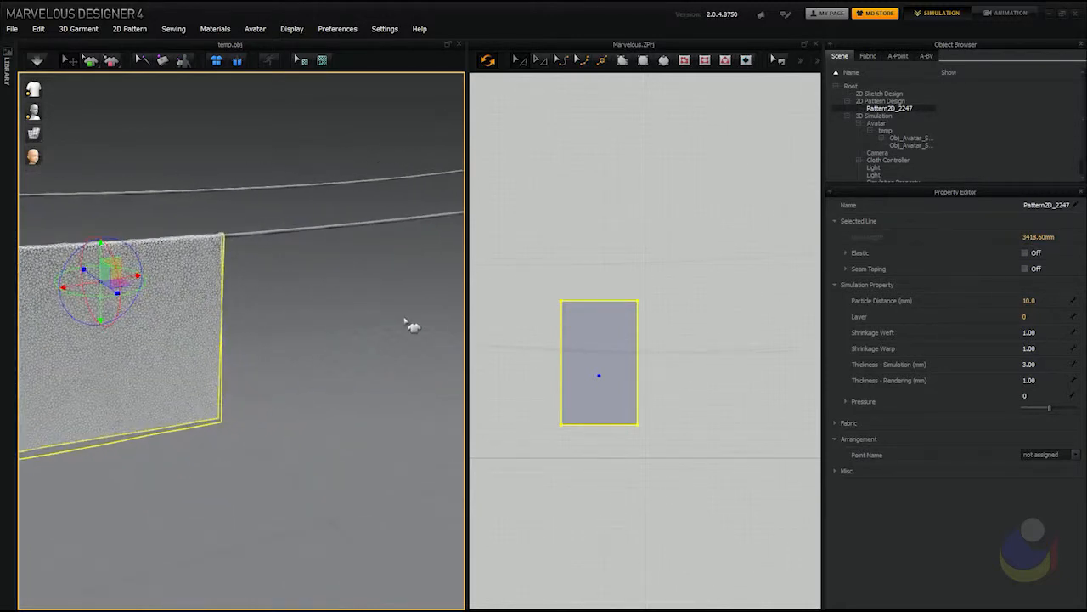
scroll(406, 321, down, 2)
scroll(676, 360, down, 2)
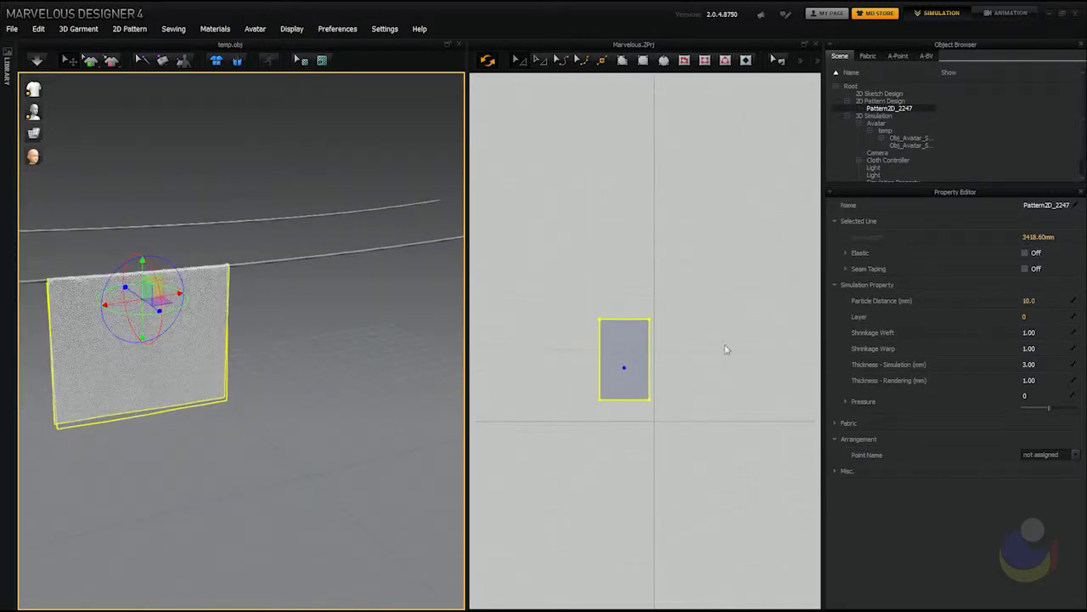
Draw a six-point polygon for half of a shirt body, with a sloped armhole and neckline, beside the rectangular cloth pattern
right_drag(720, 393, 665, 363)
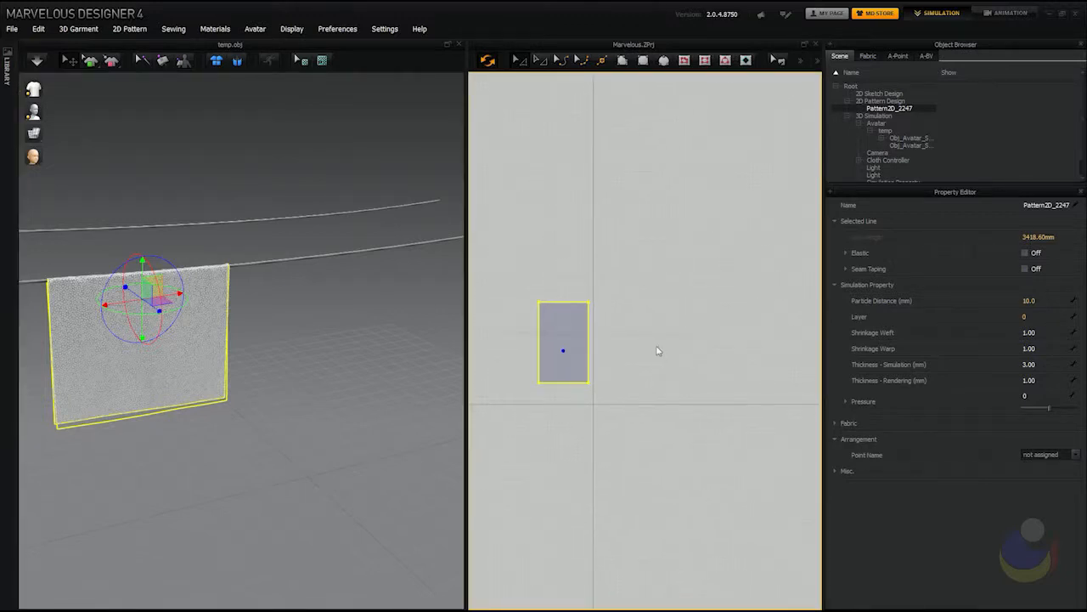
right_drag(311, 330, 293, 318)
mouse_move(223, 362)
middle_down()
mouse_move(245, 352)
mouse_move(211, 360)
middle_up()
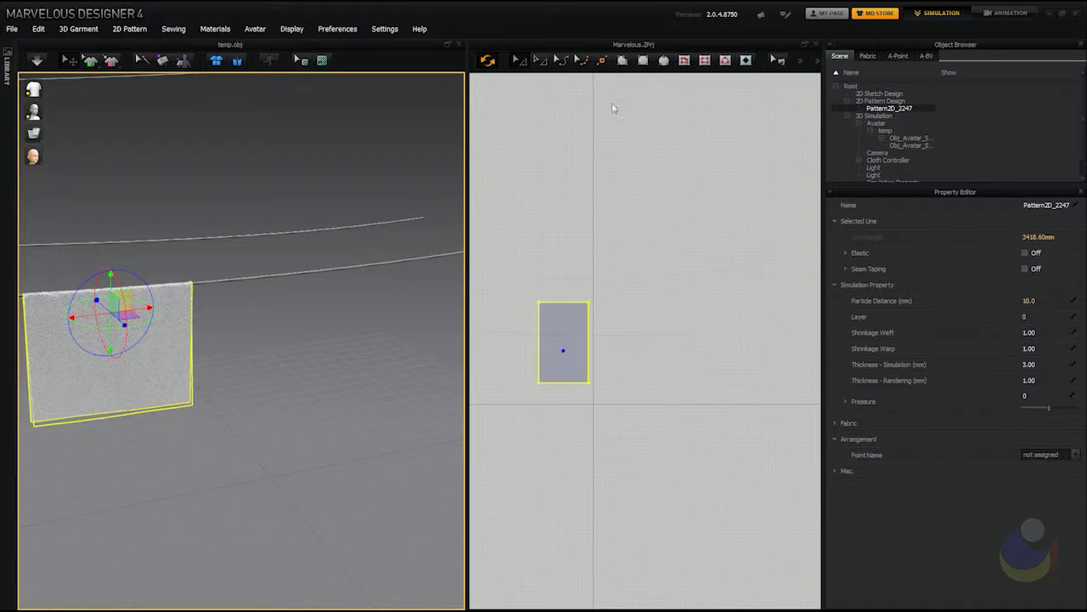
click(623, 61)
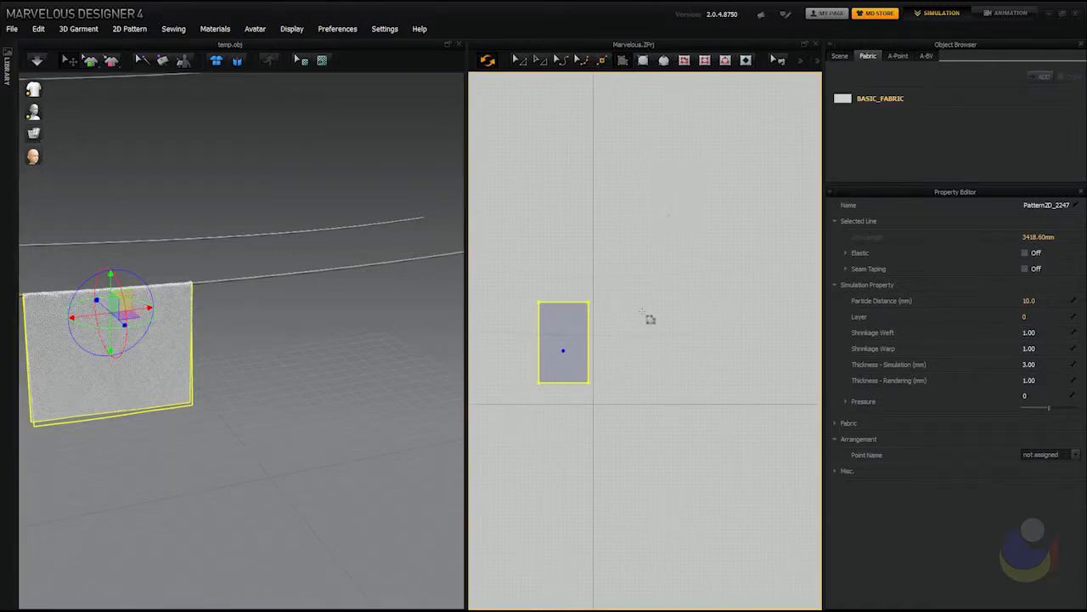
scroll(649, 315, up, 2)
scroll(662, 253, down, 1)
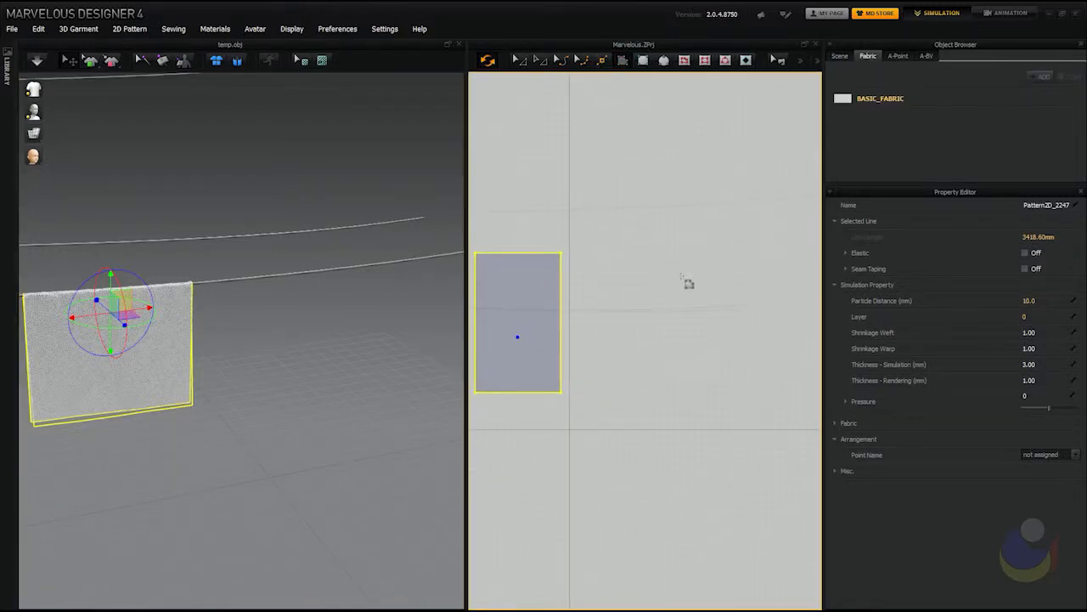
scroll(675, 267, up, 2)
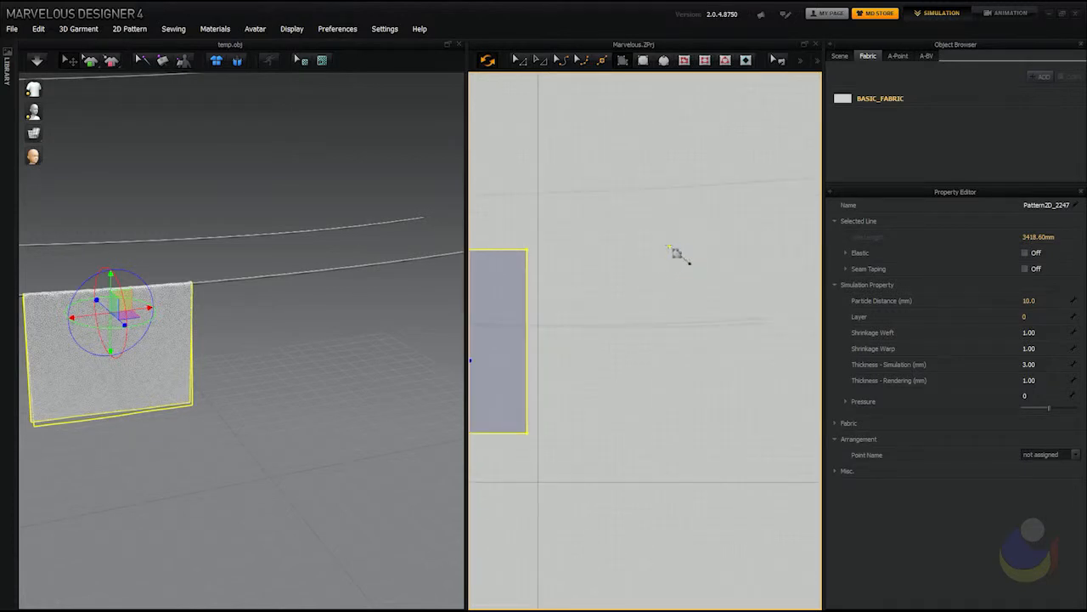
click(670, 246)
click(644, 248)
click(623, 320)
click(623, 436)
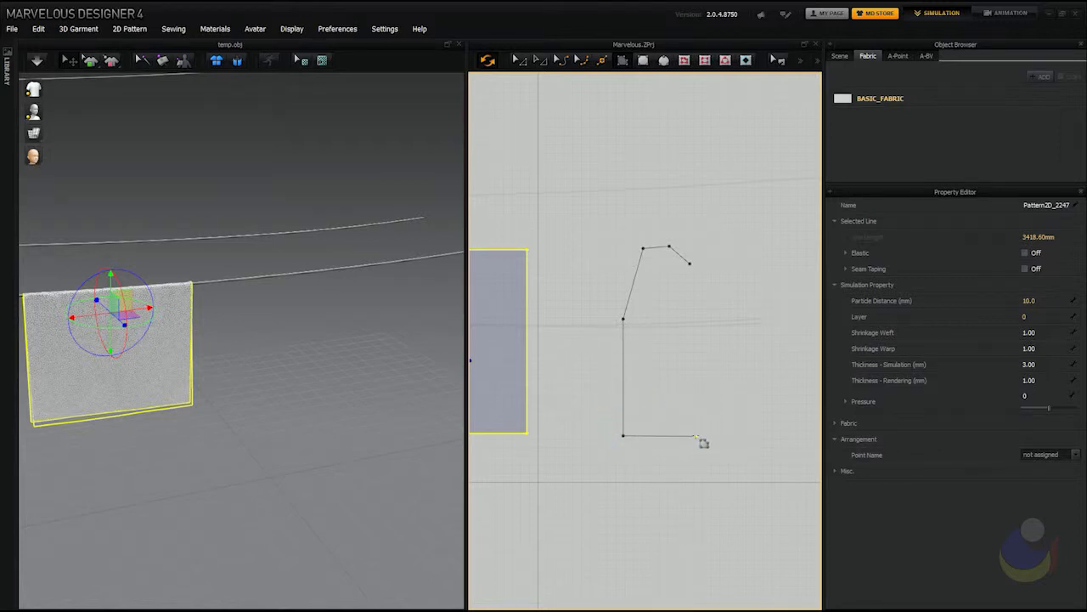
click(697, 436)
click(690, 263)
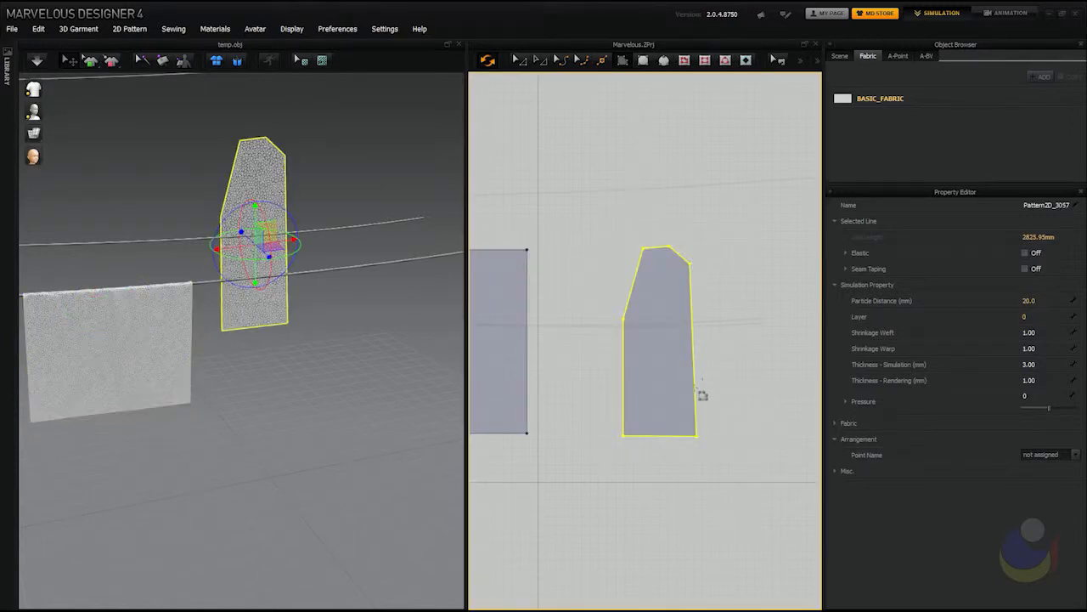
Straighten the half shirt body's center edge by moving its bottom corner inward until it lines up vertically with the upper corner
click(732, 448)
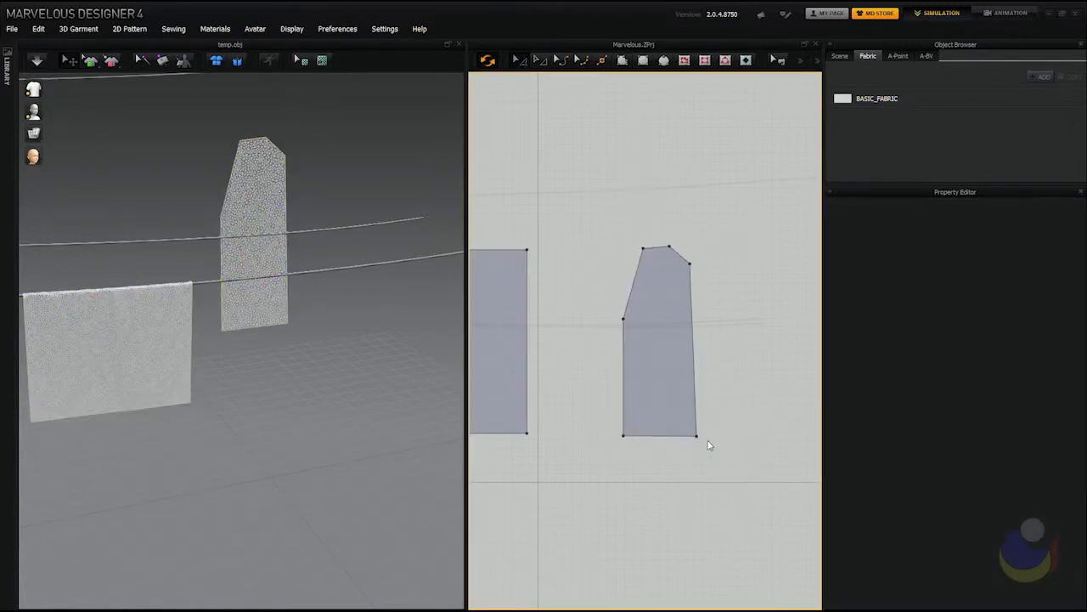
click(699, 439)
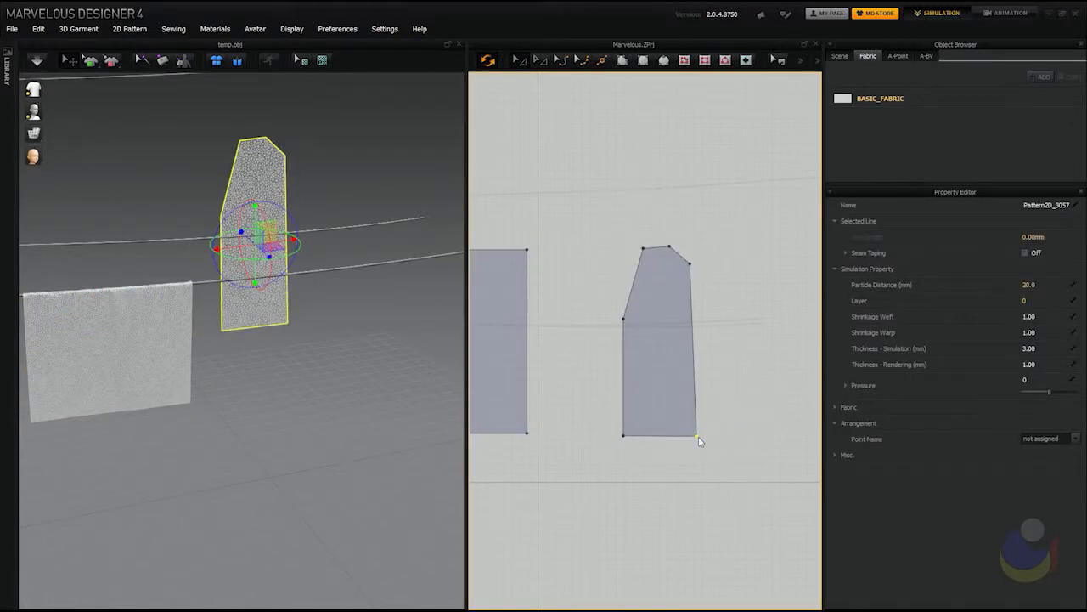
drag(696, 437, 691, 437)
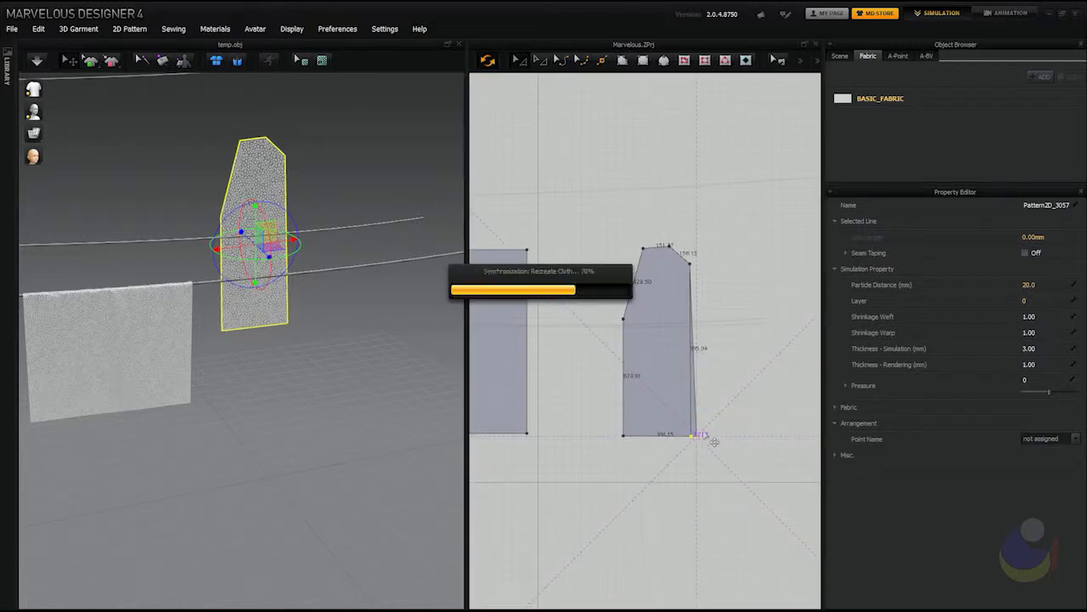
click(727, 314)
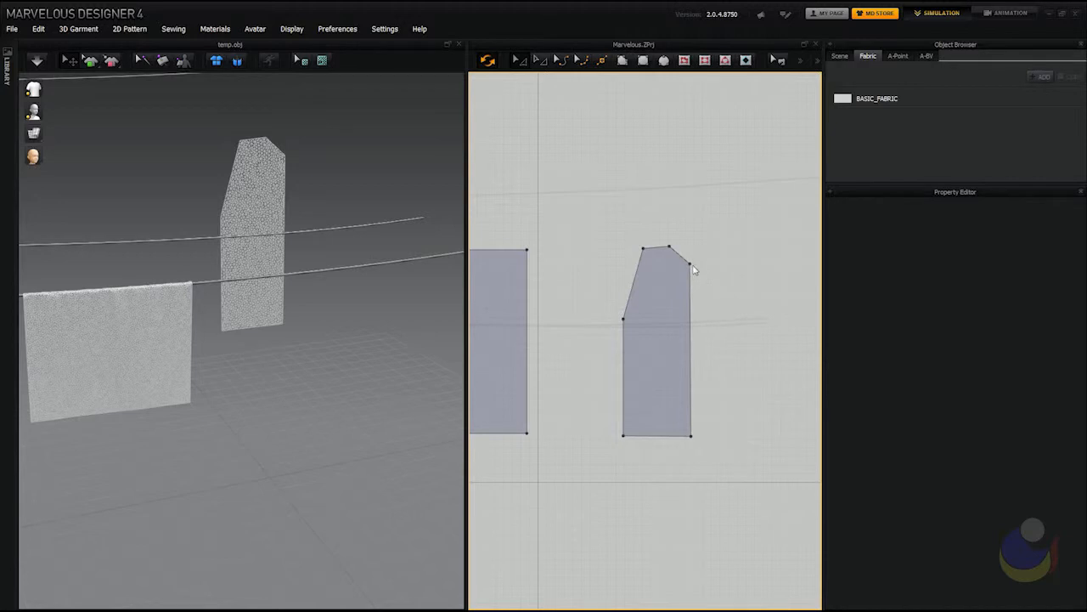
click(691, 264)
drag(703, 275, 700, 274)
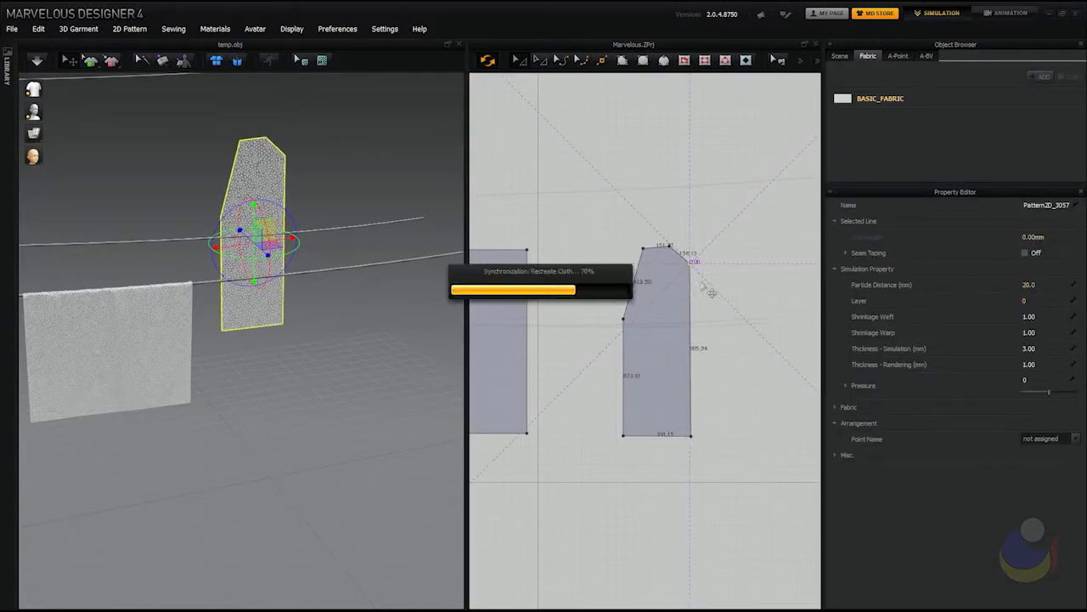
click(714, 318)
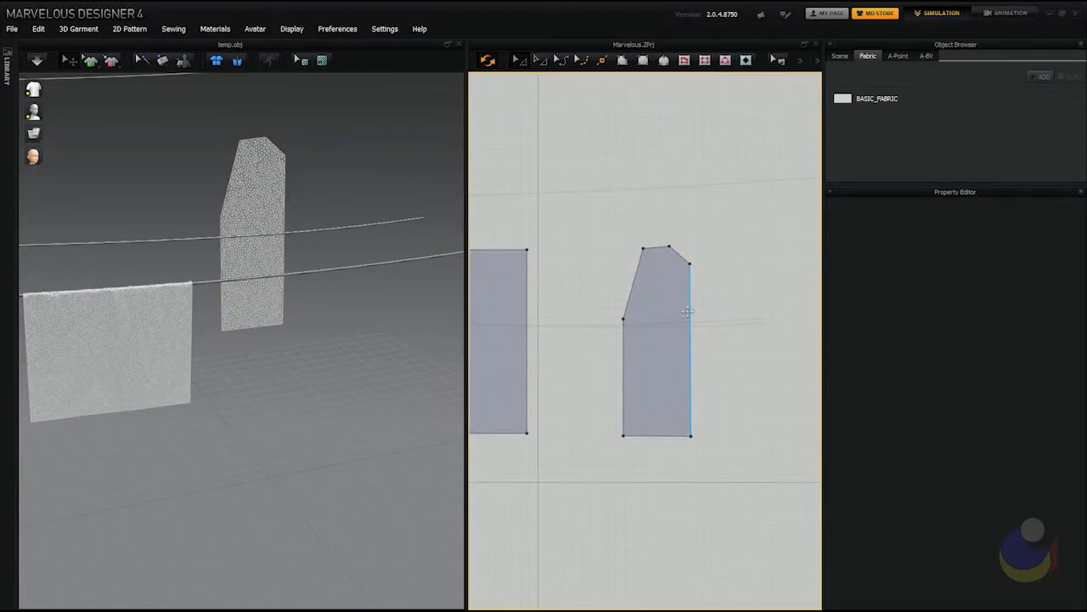
Bend the half shirt body's neckline and armhole edges inward into smooth concave curves
click(583, 60)
click(679, 261)
drag(677, 265, 676, 304)
click(631, 299)
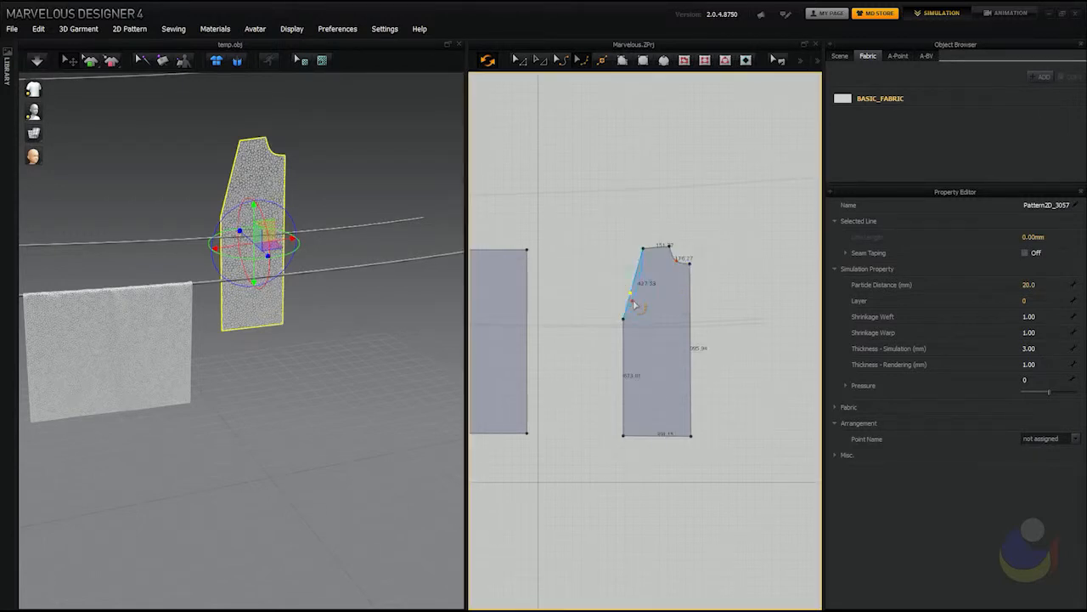
drag(638, 311, 637, 310)
Fine-tune the upper corner of the shirt's center edge so the edge is exactly vertical
click(559, 59)
click(692, 356)
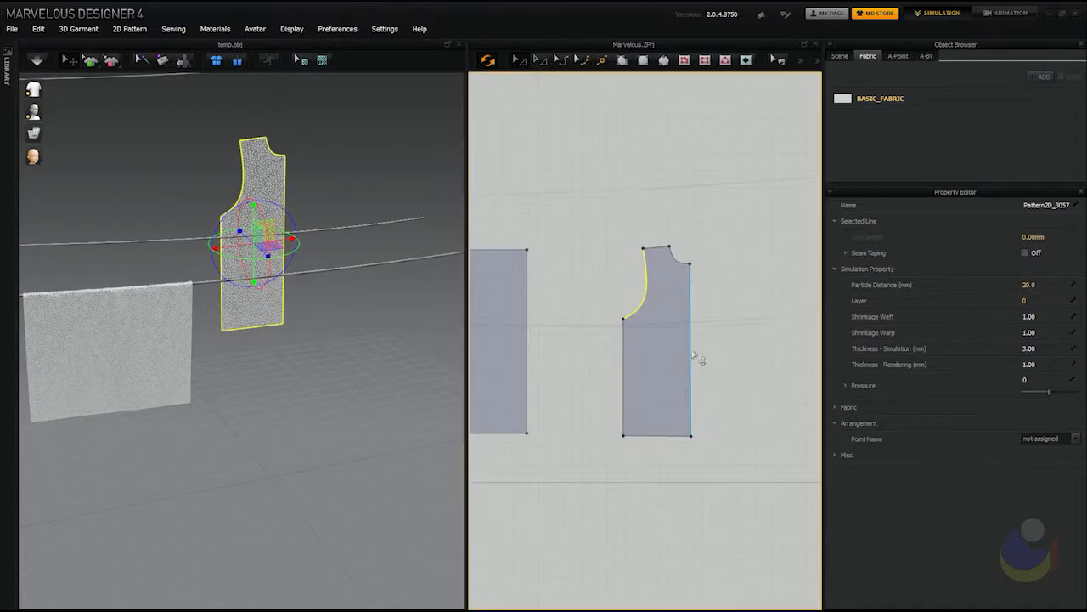
scroll(701, 348, down, 2)
scroll(704, 348, up, 5)
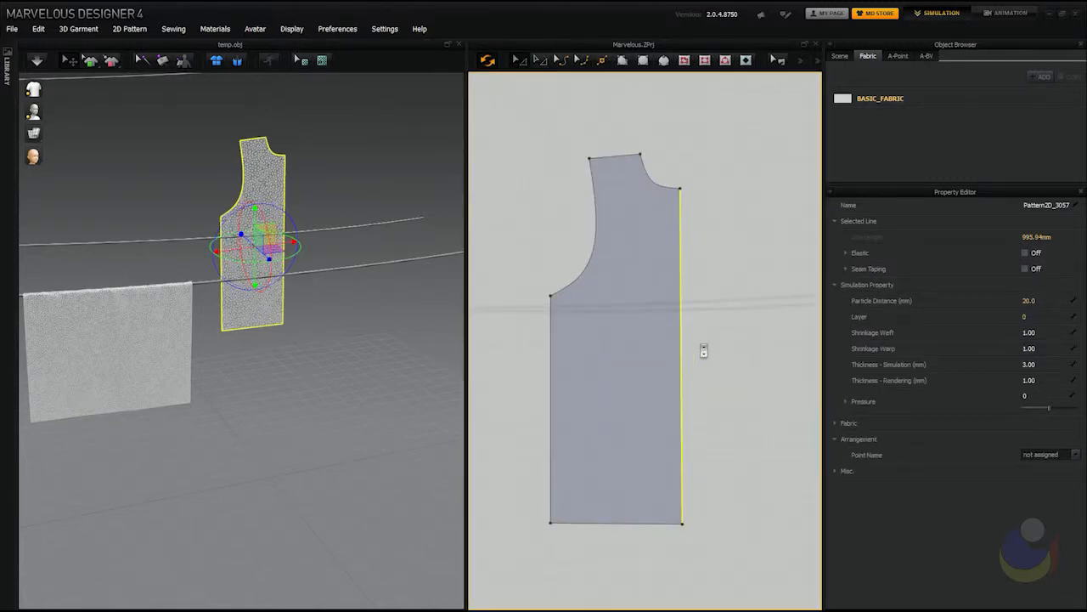
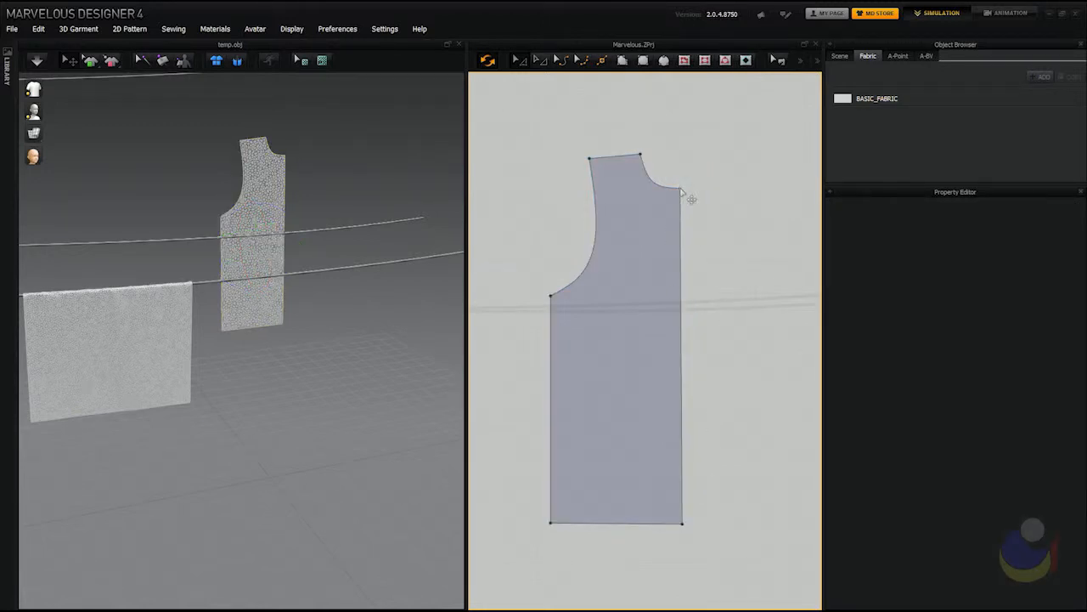
click(683, 192)
drag(680, 189, 692, 197)
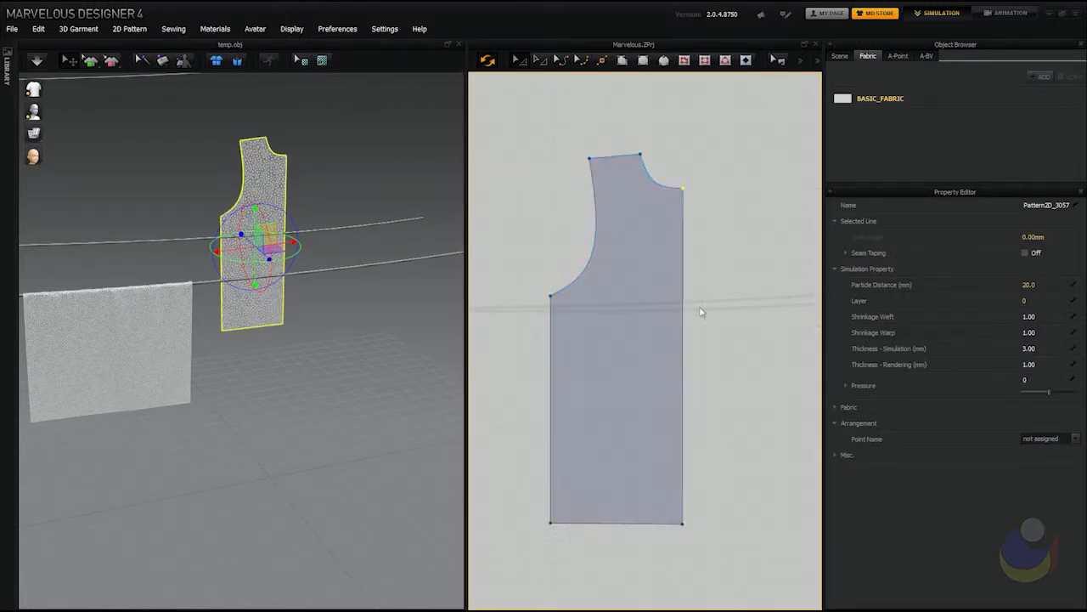
click(735, 368)
Unfold the half shirt body across its vertical center edge and delete the middle point from the bottom hem
click(683, 343)
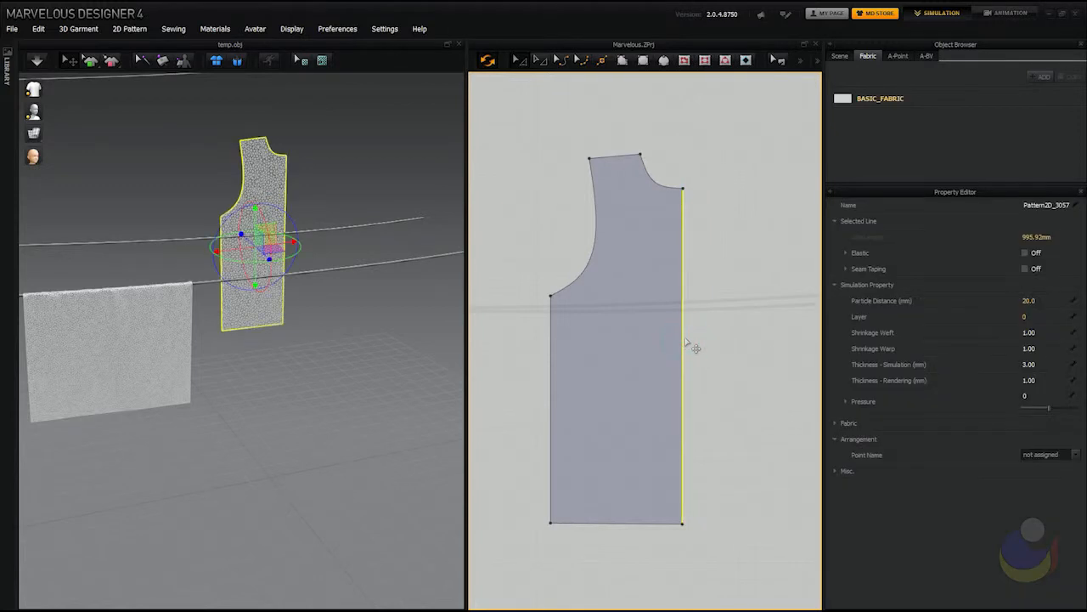
right_click(684, 339)
click(703, 365)
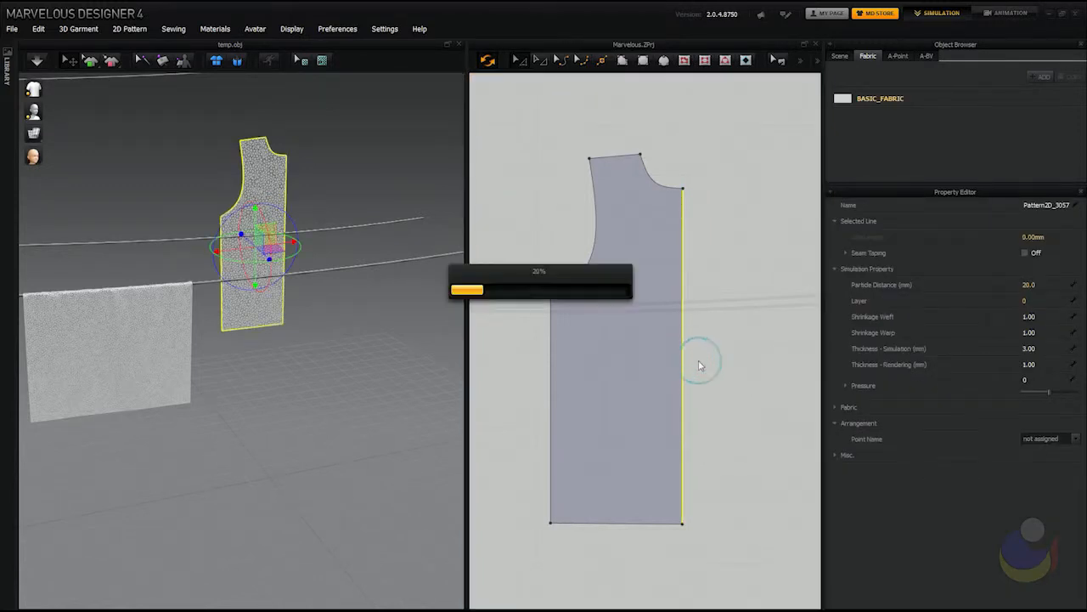
scroll(722, 363, down, 2)
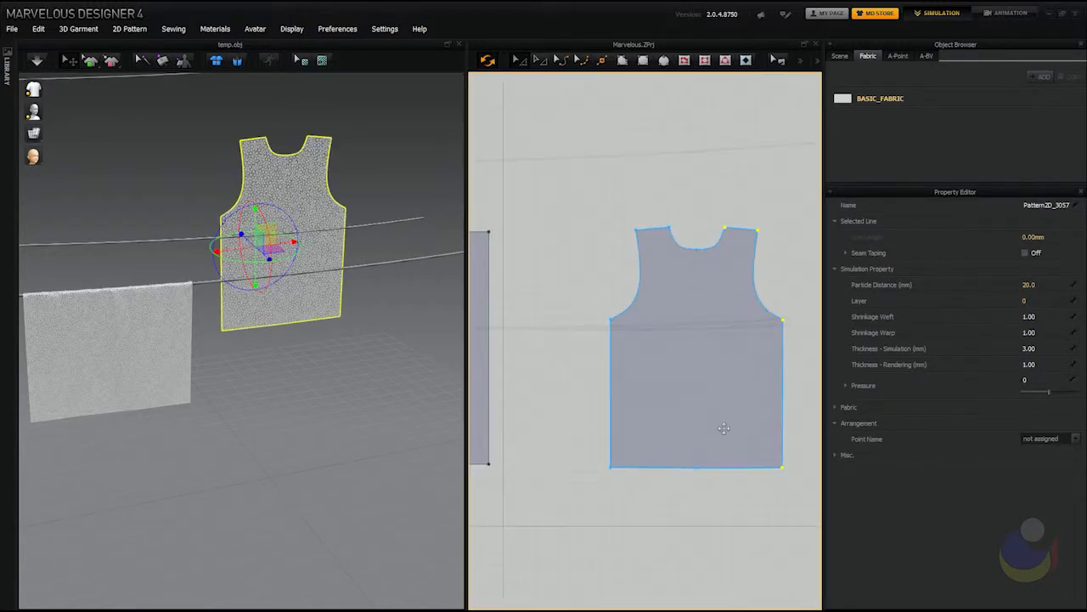
click(689, 510)
click(693, 458)
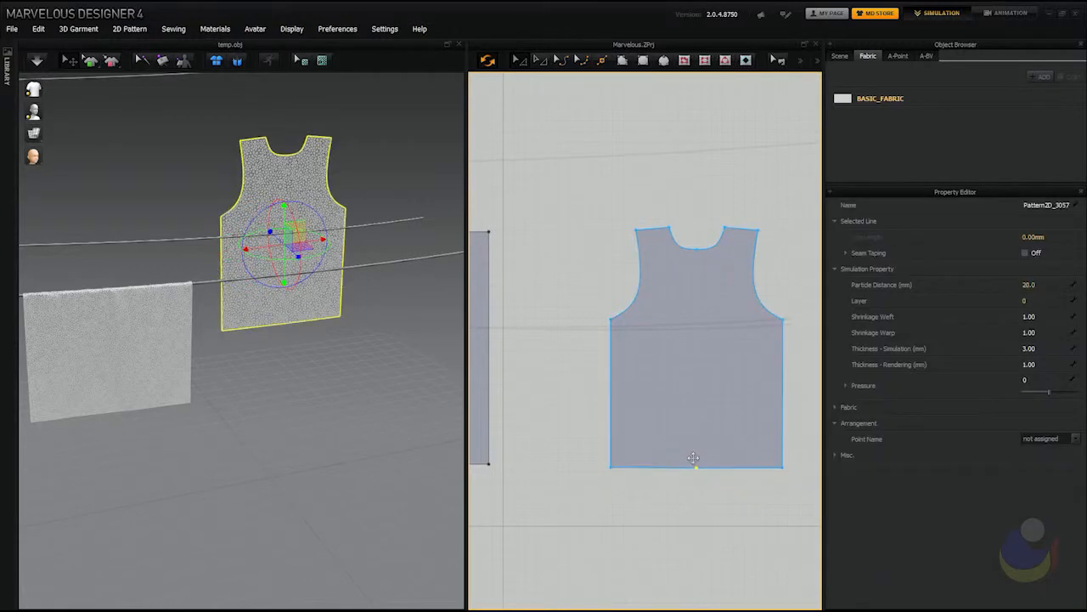
click(695, 540)
click(695, 498)
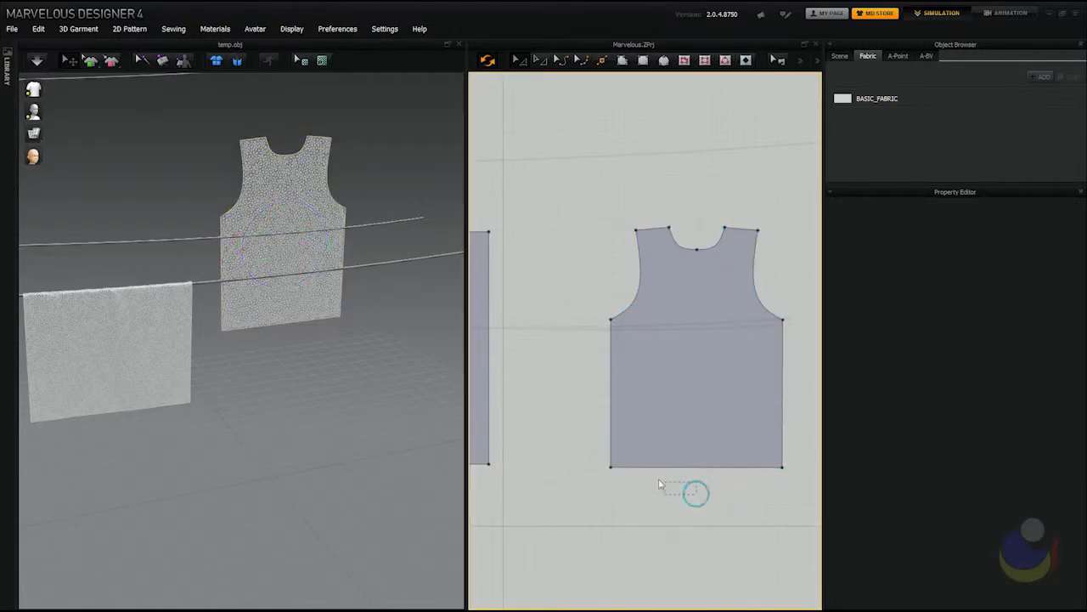
Copy the full shirt body pattern and place the duplicate directly beside the original as the second body panel
scroll(700, 480, down, 3)
scroll(680, 401, down, 2)
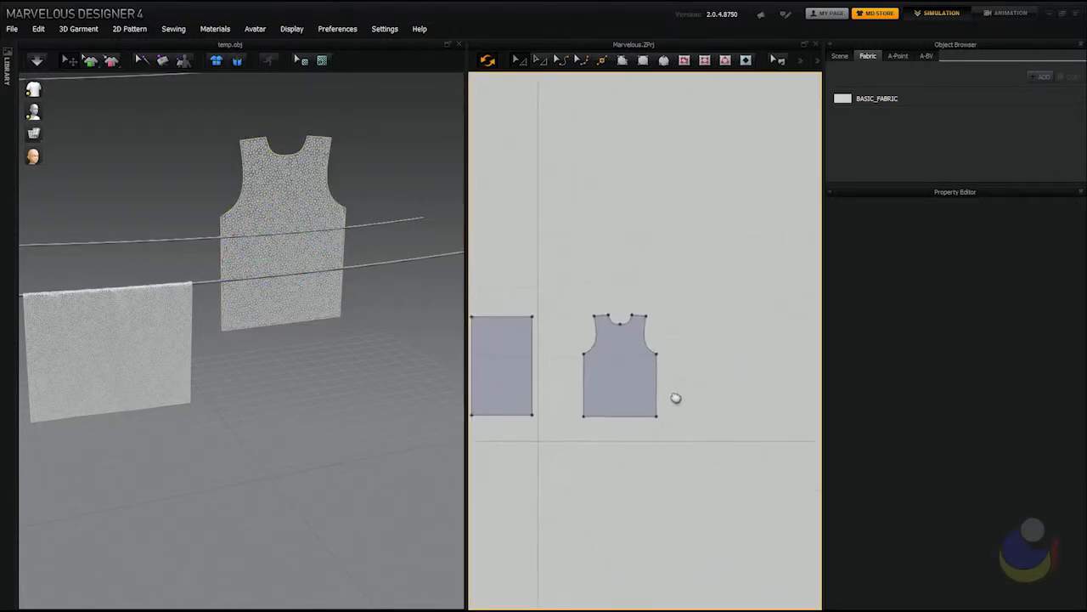
click(617, 374)
key(ctrl+c)
key(ctrl+v)
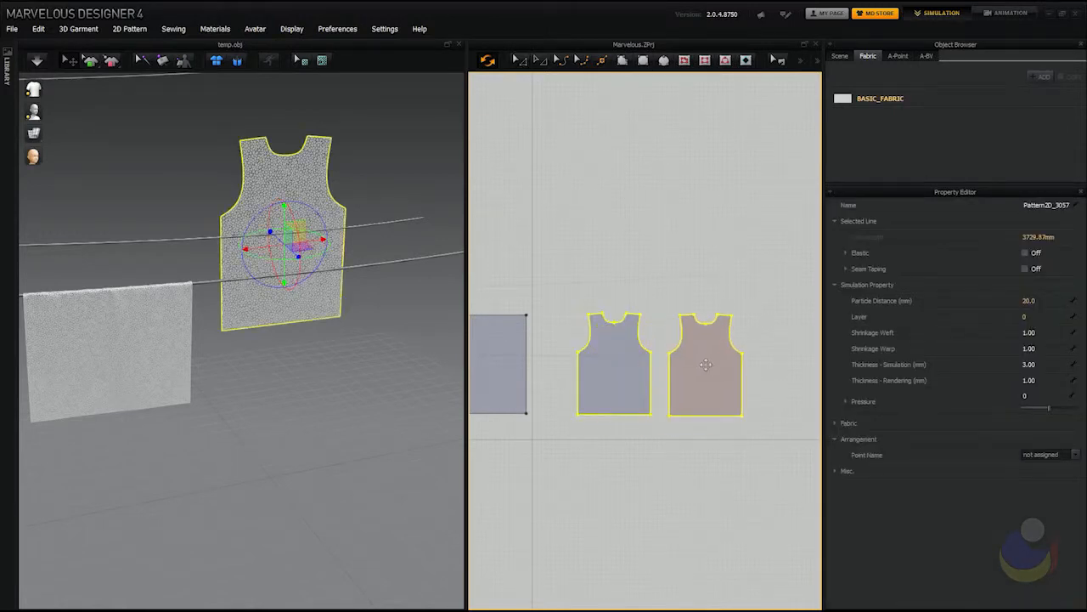
click(699, 371)
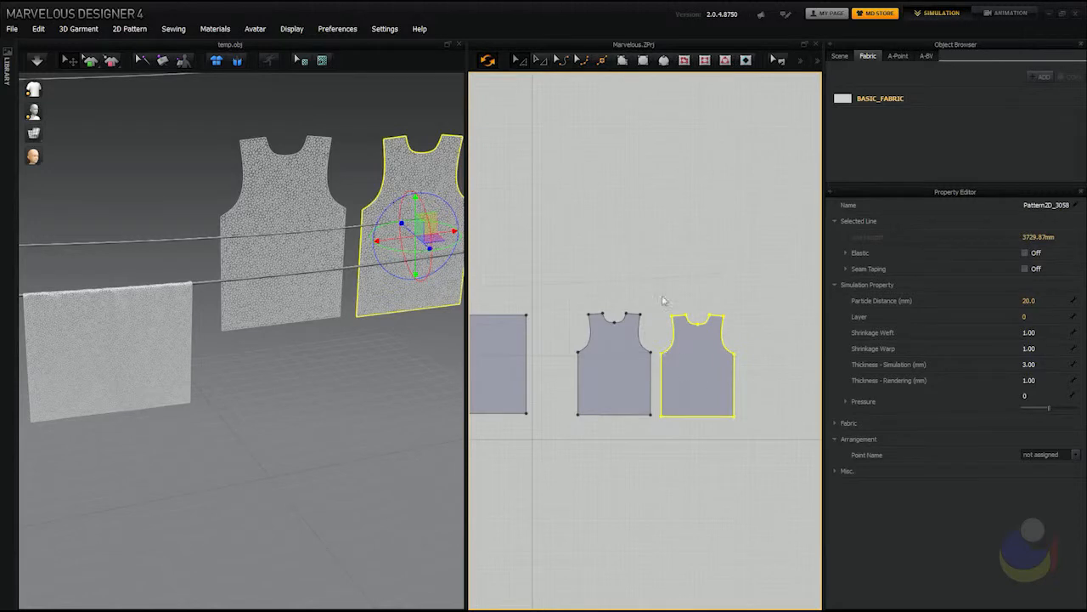
Draw a four-point polygon for half of a sleeve, with a slanted cap and tapered side, above the first shirt body
click(623, 64)
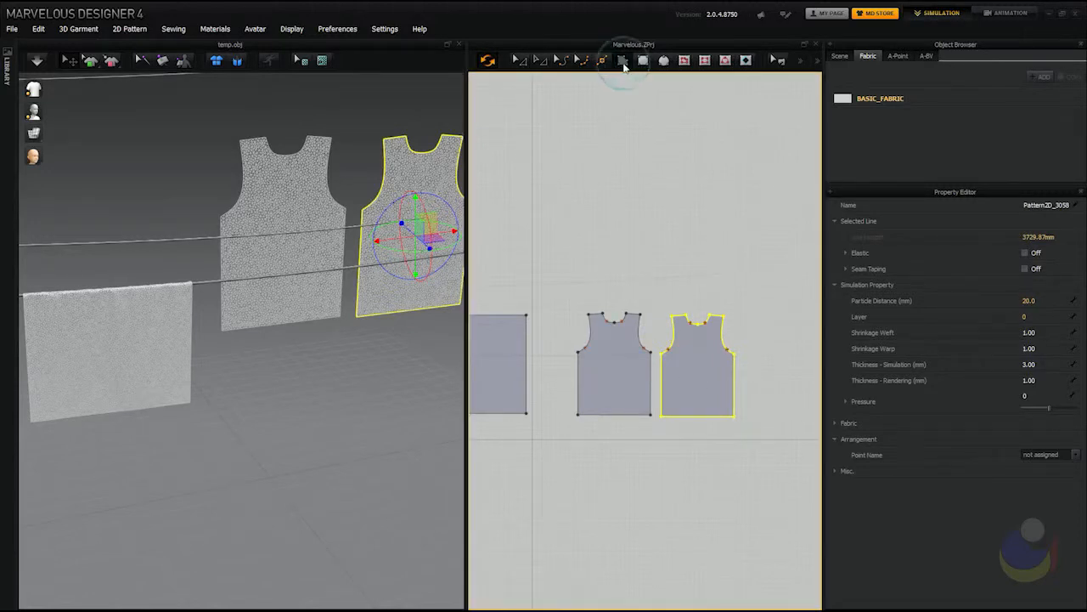
scroll(586, 295, up, 4)
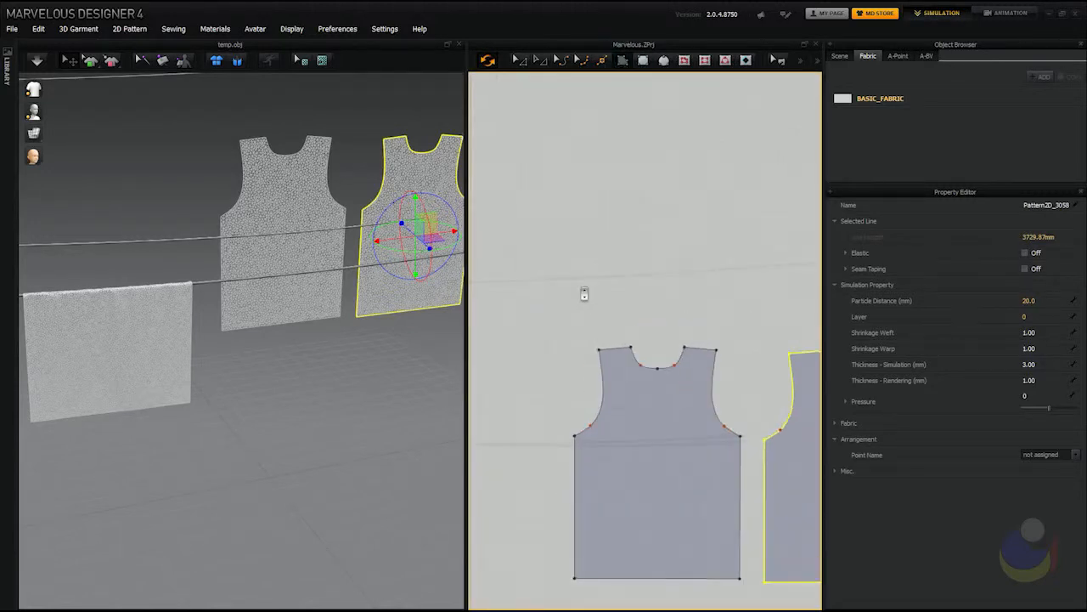
click(645, 146)
click(600, 183)
click(621, 308)
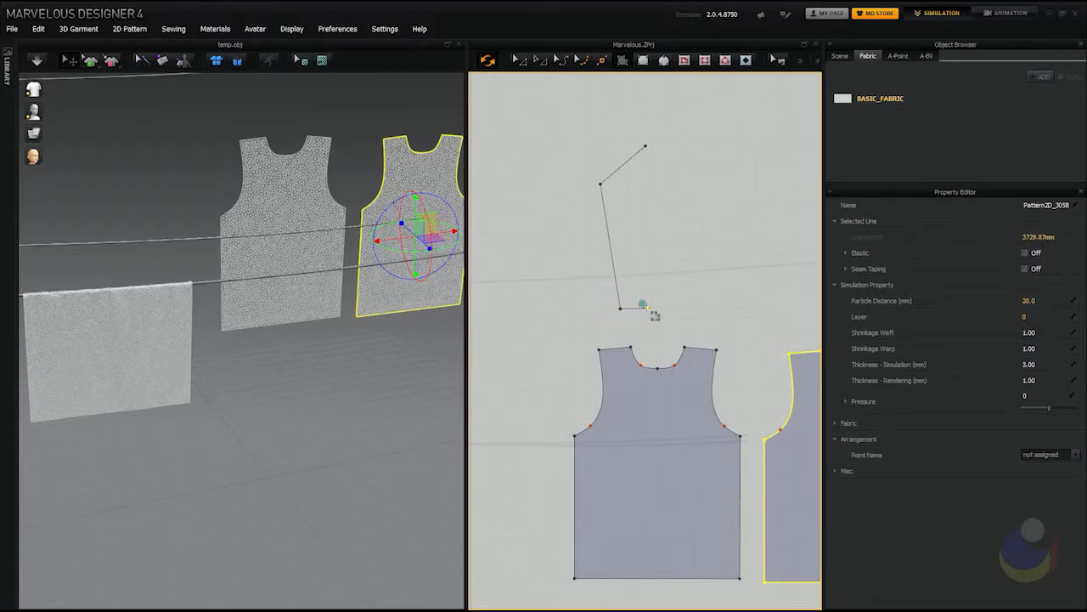
click(646, 147)
click(646, 146)
Adjust the two end points of the half sleeve's long center edge so that the edge is vertical
click(525, 65)
click(665, 132)
drag(646, 147, 649, 146)
click(669, 218)
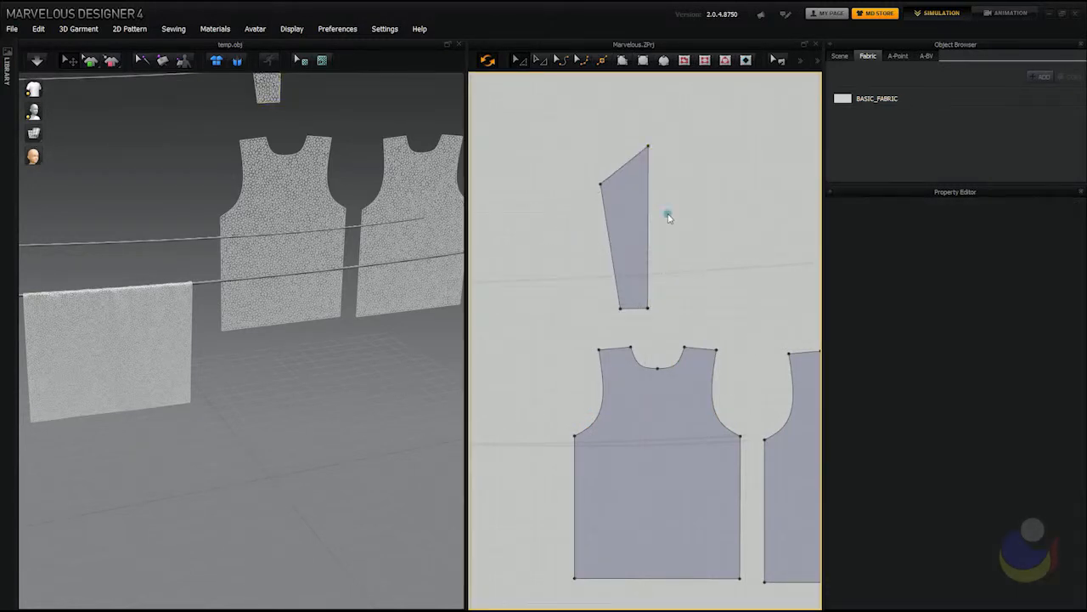
click(649, 309)
drag(649, 308, 650, 308)
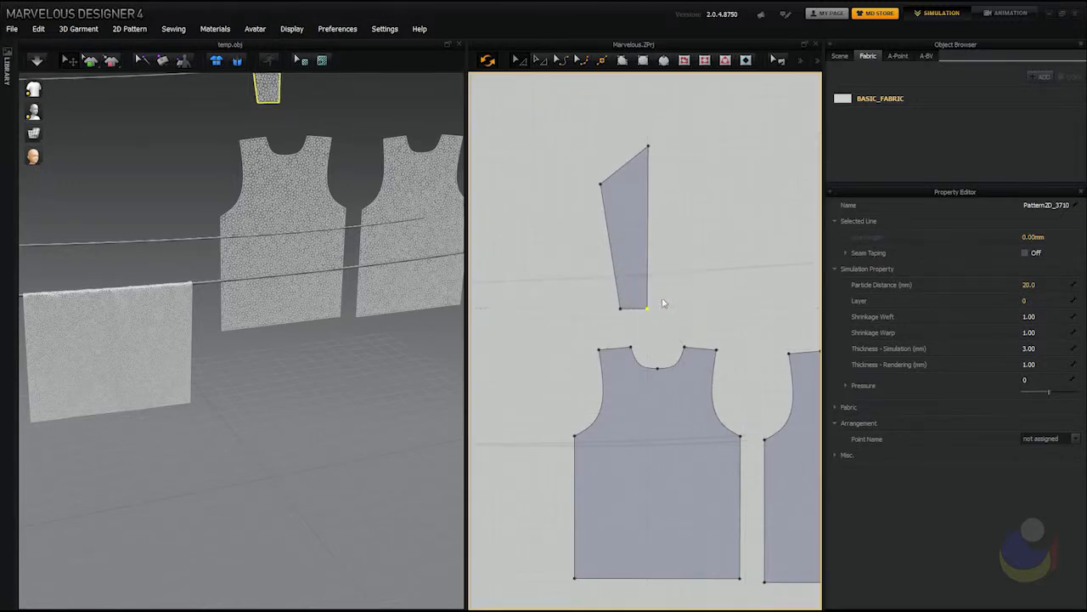
click(668, 296)
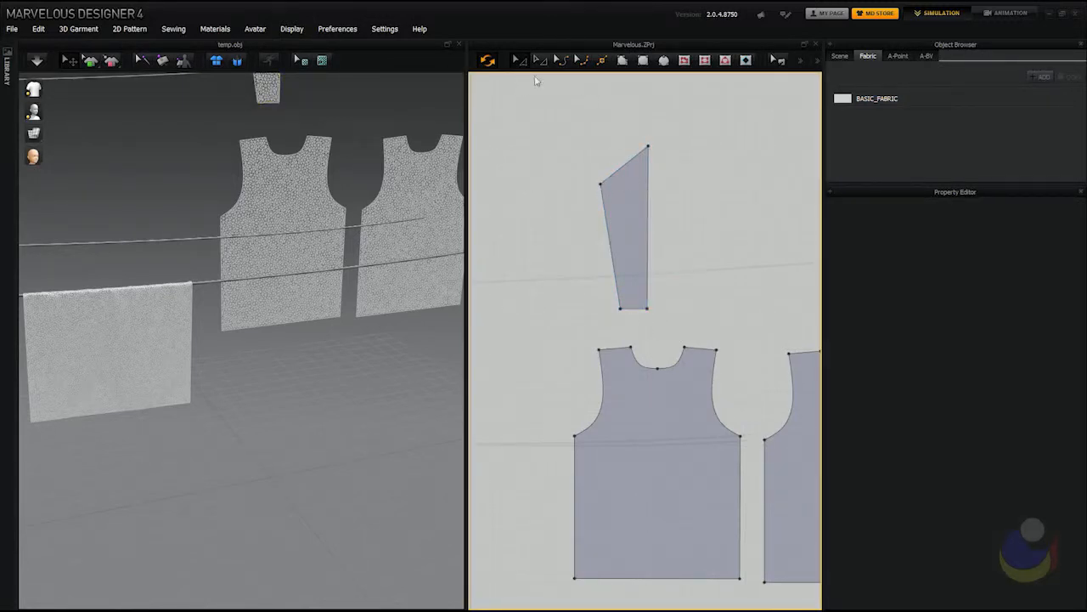
Bend the half sleeve's slanted cap edge into a smooth S-shaped curve
click(584, 60)
drag(638, 157, 618, 177)
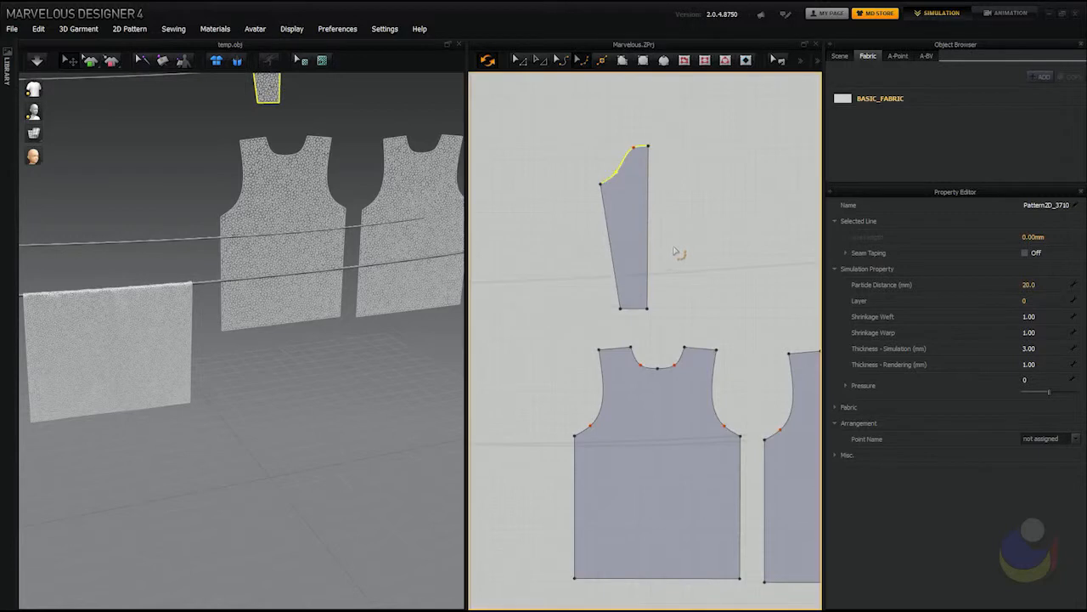
click(735, 260)
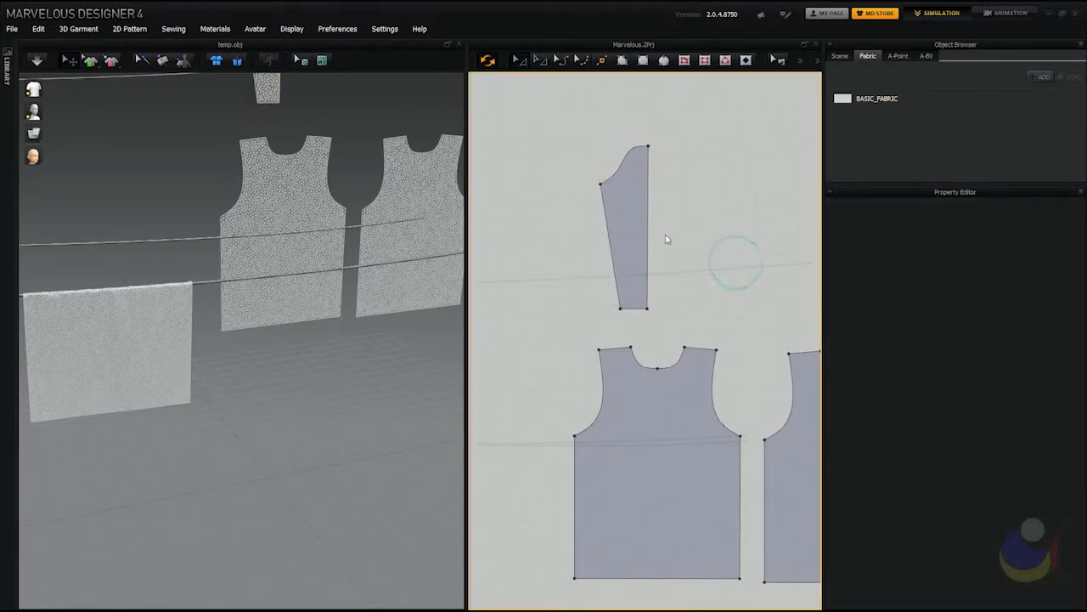
Unfold the half sleeve about its long vertical center edge into a full, symmetrical sleeve pattern
click(649, 236)
right_click(650, 236)
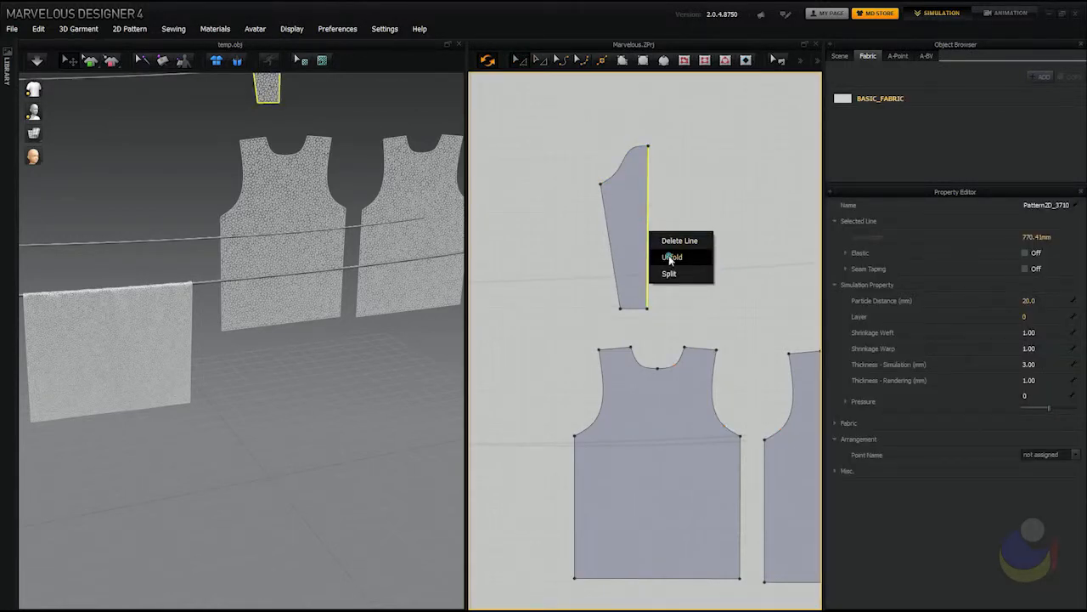
click(670, 257)
Shorten the sleeve to a short-sleeve length by moving its hem edge up toward the cap
scroll(673, 268, down, 1)
click(611, 270)
click(651, 293)
drag(667, 293, 671, 238)
scroll(694, 246, up, 2)
click(631, 259)
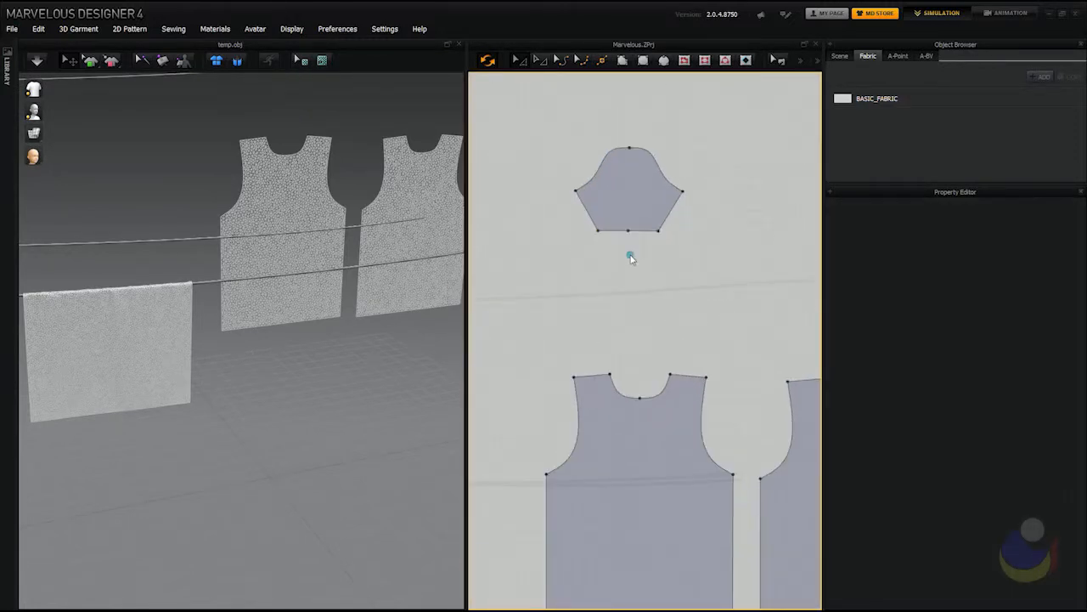
Widen the sleeve's hem by moving both end corners outward, and remove the hem's middle point
drag(595, 232, 579, 236)
shift+drag(659, 232, 680, 231)
click(669, 252)
click(648, 270)
click(629, 231)
click(637, 252)
Relocate the sleeve pattern into the gap between the rectangular sheet and the first shirt body
click(640, 191)
scroll(669, 304, down, 3)
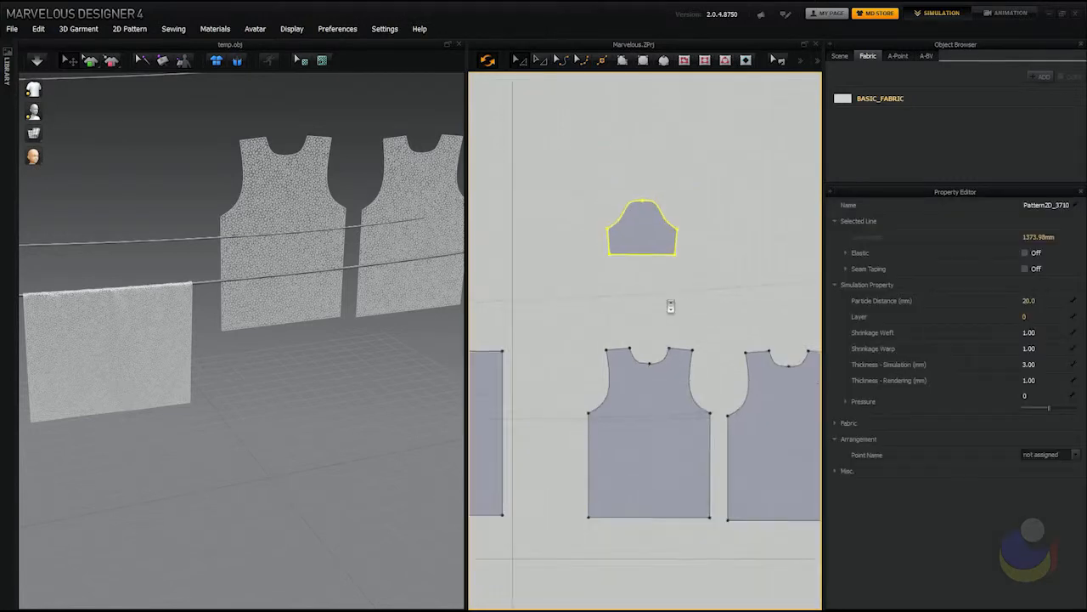
key(ctrl+c)
key(ctrl+v)
click(576, 355)
key(Delete)
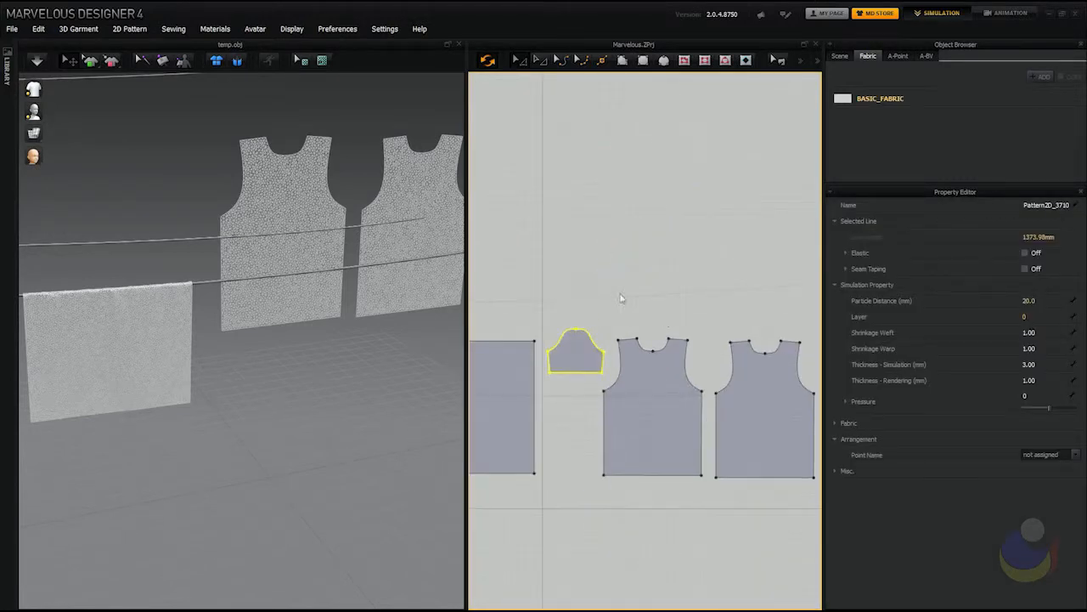
Move the second shirt body panel behind the first one in the 3D scene
scroll(632, 290, down, 2)
click(708, 396)
right_drag(361, 229, 390, 275)
scroll(371, 239, up, 3)
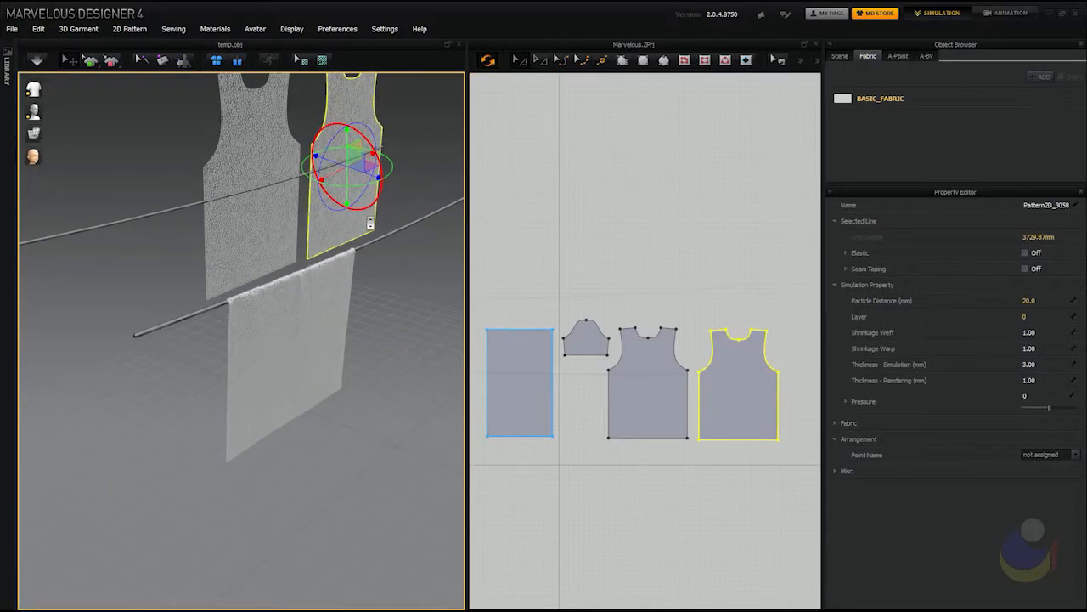
key(2)
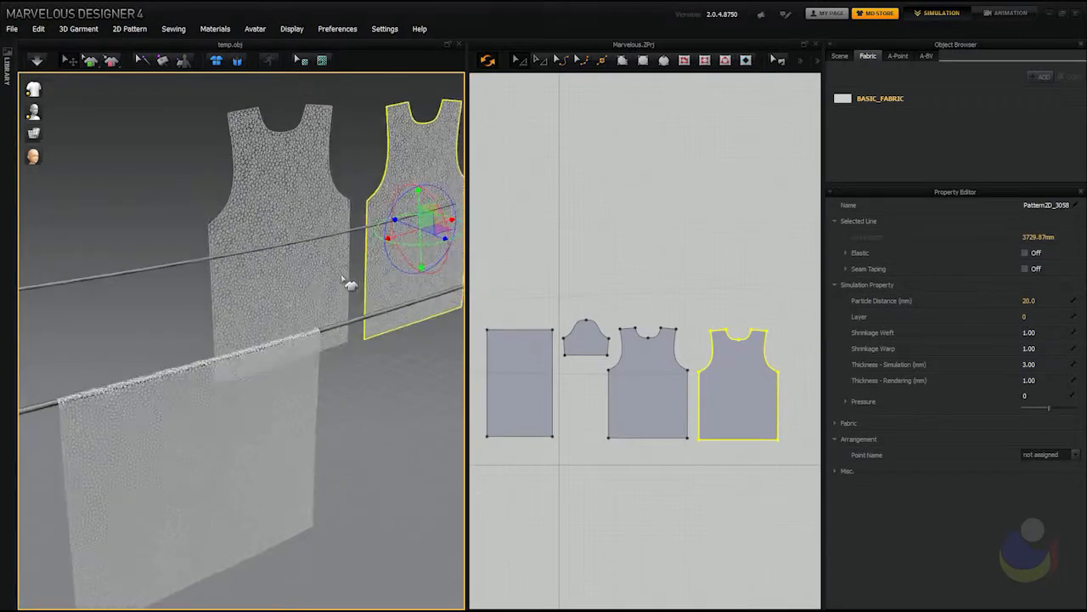
right_drag(367, 414, 411, 439)
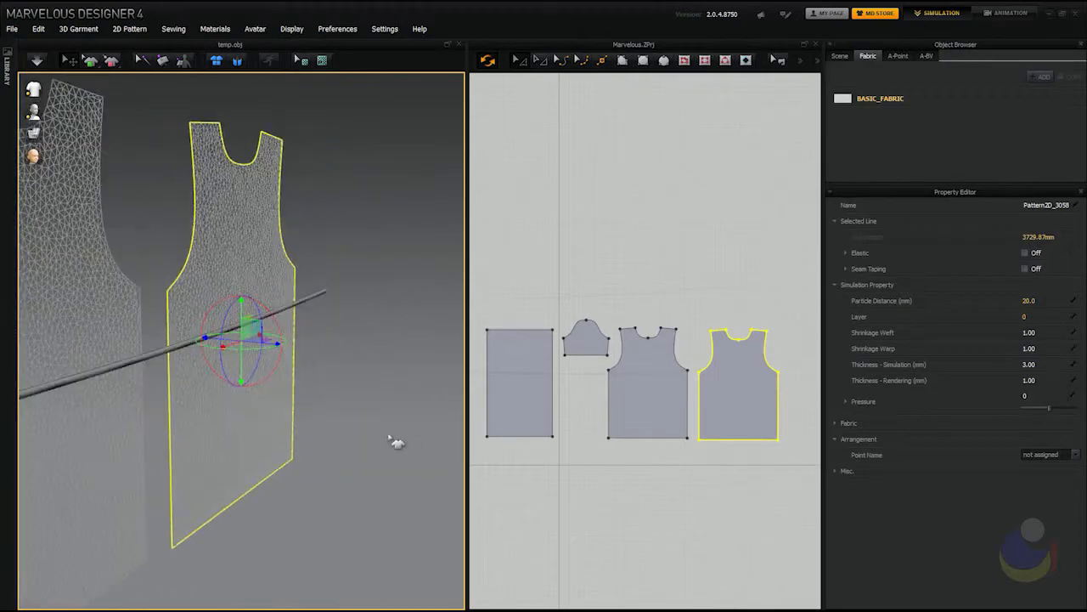
mouse_move(336, 434)
right_down()
mouse_move(373, 469)
mouse_move(360, 442)
mouse_move(337, 453)
right_up()
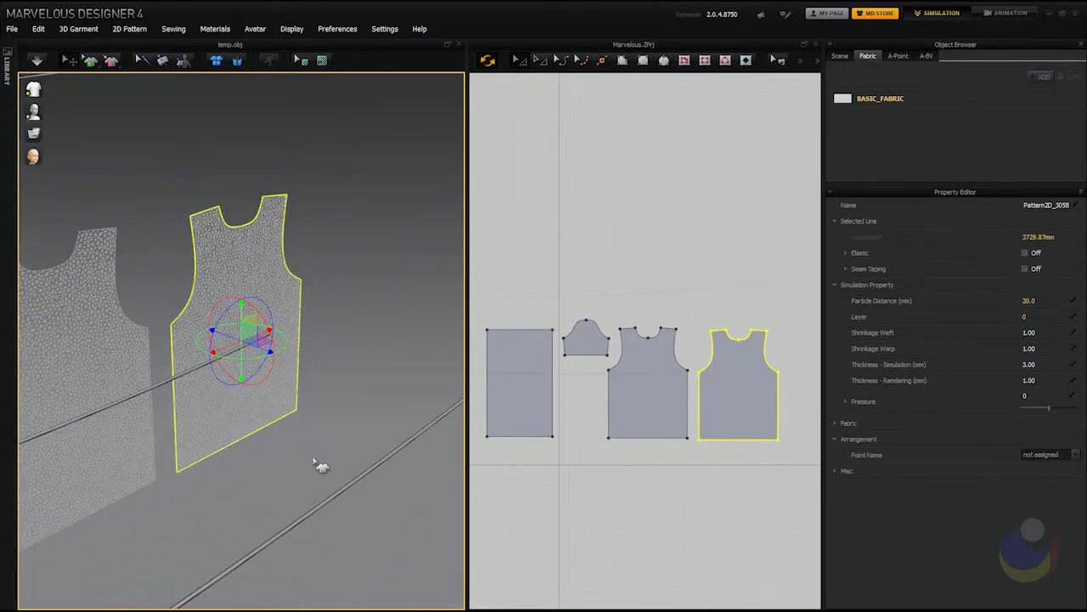
key(2)
right_drag(355, 427, 349, 393)
drag(400, 300, 125, 344)
Flip the second shirt body panel horizontally in the 3D scene
right_drag(259, 439, 294, 416)
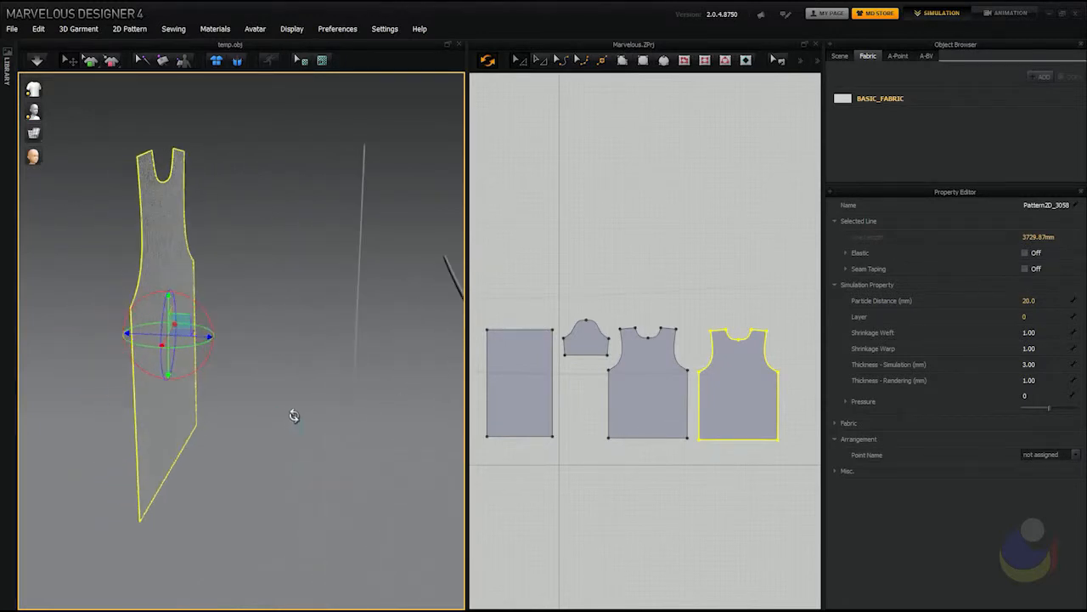
right_drag(222, 365, 94, 450)
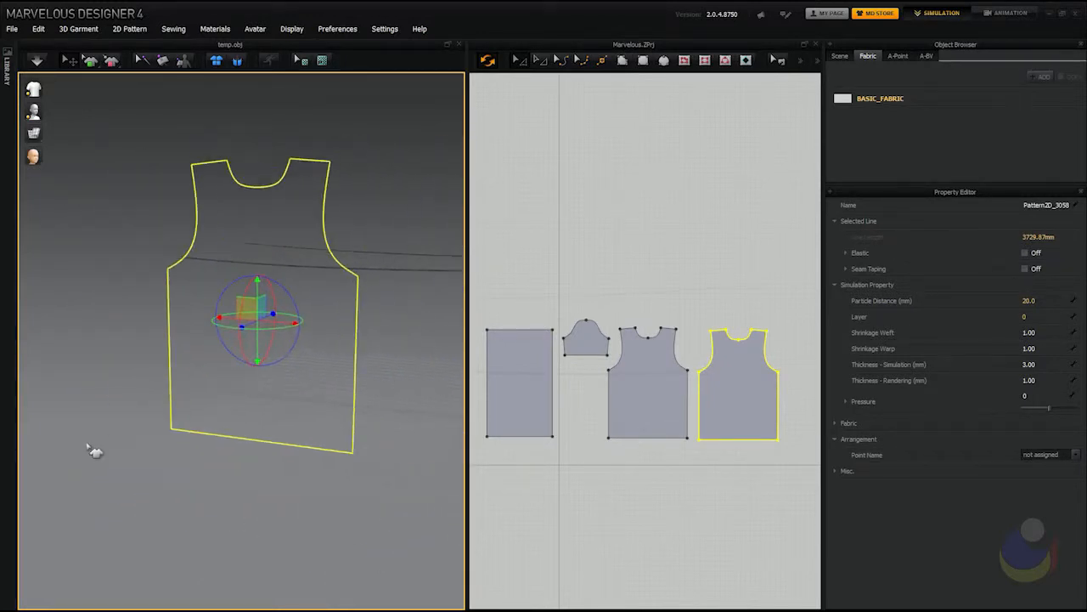
right_click(305, 270)
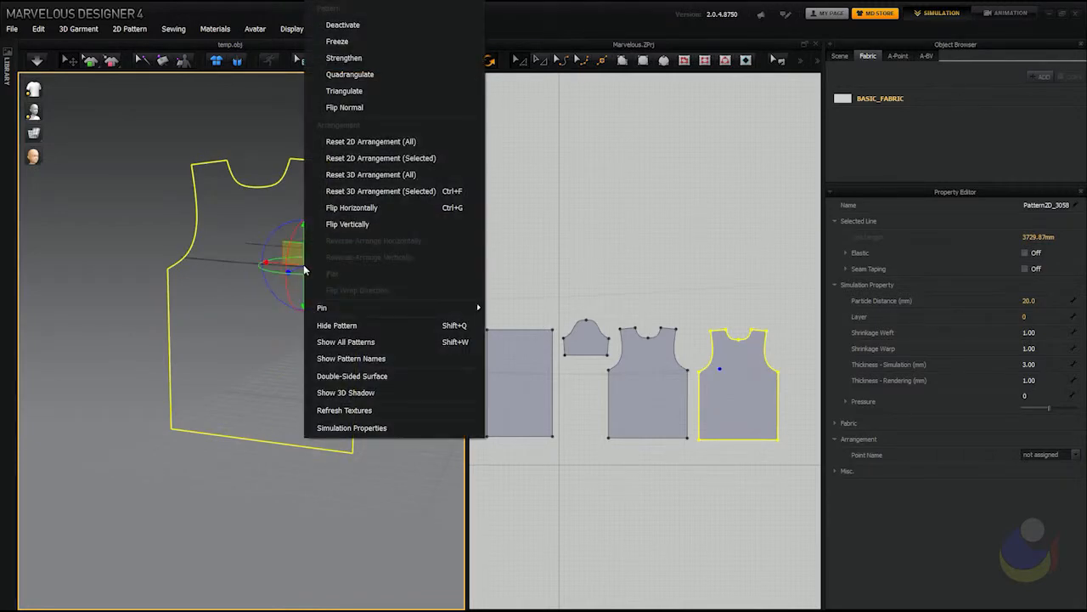
click(348, 209)
right_drag(382, 352, 383, 387)
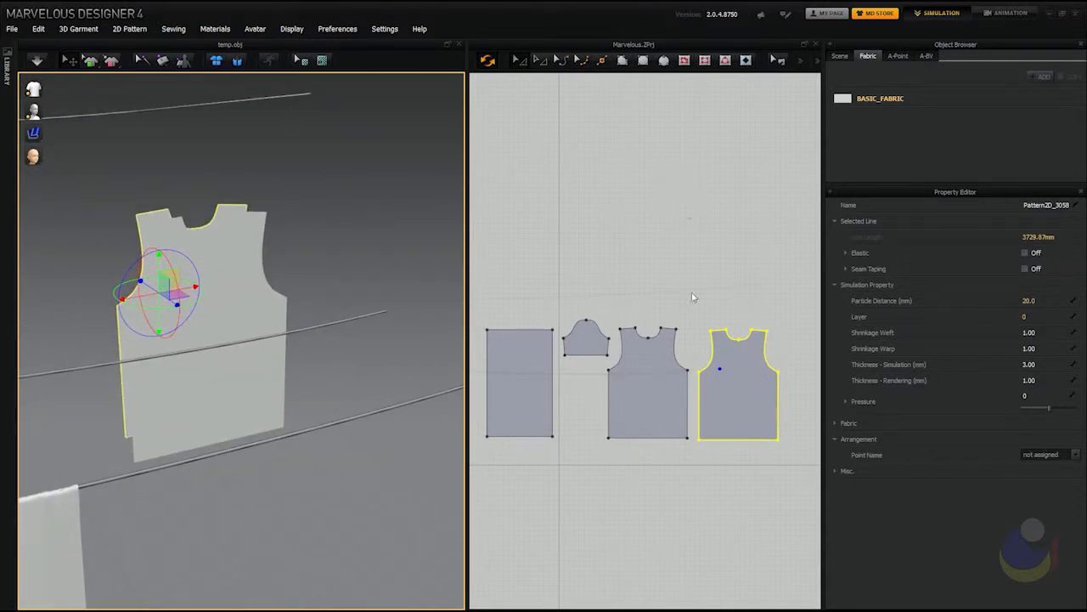
Enlarge the 2D pattern view and sew both straight side edges of the two shirt body panels together
right_drag(692, 297, 614, 226)
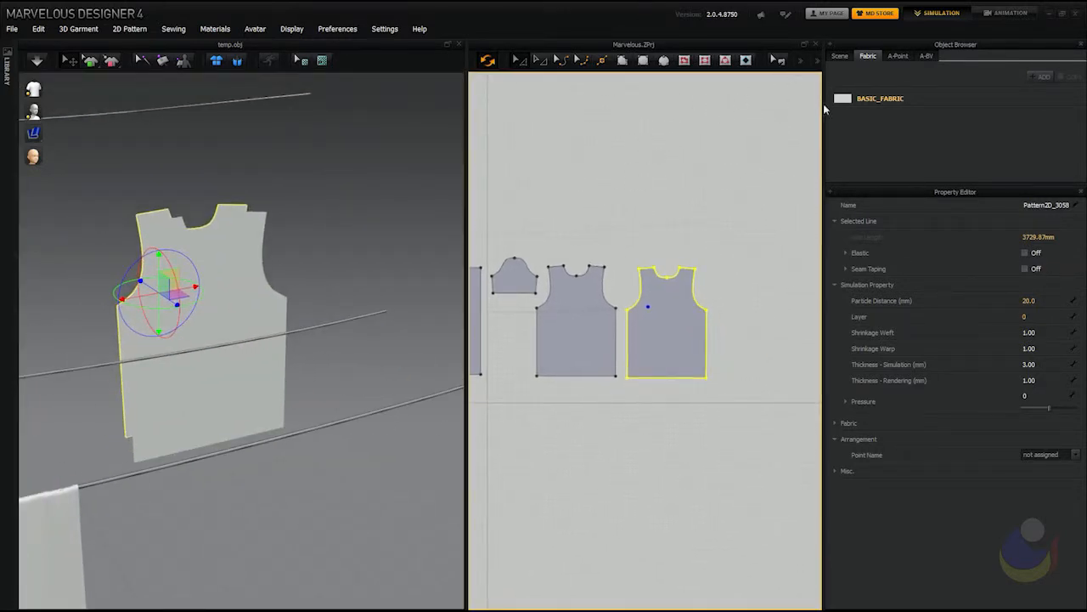
drag(825, 106, 914, 107)
drag(515, 161, 429, 170)
click(734, 61)
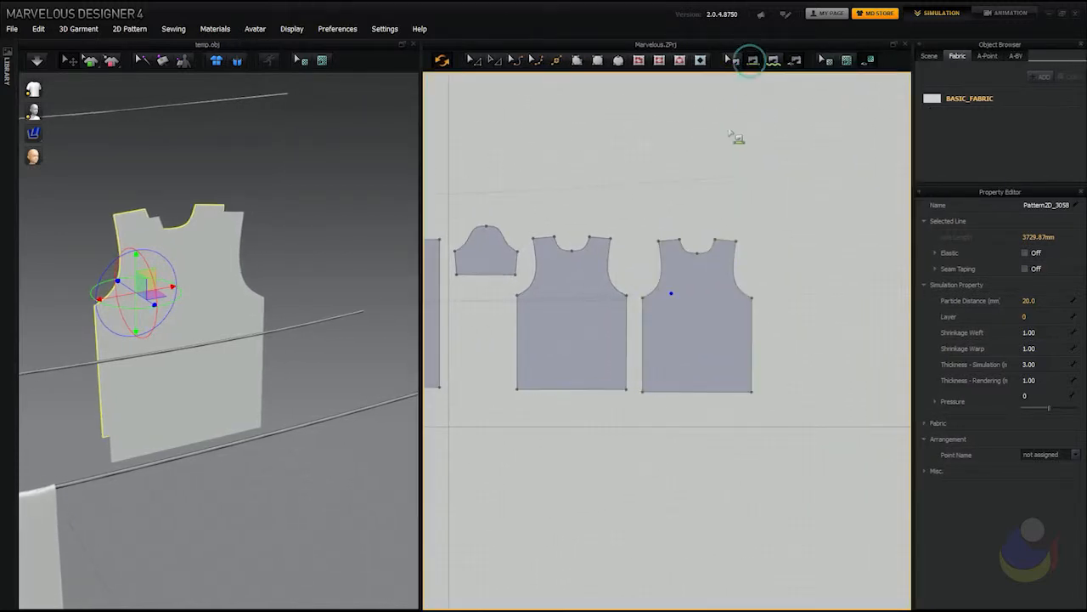
click(631, 323)
click(643, 322)
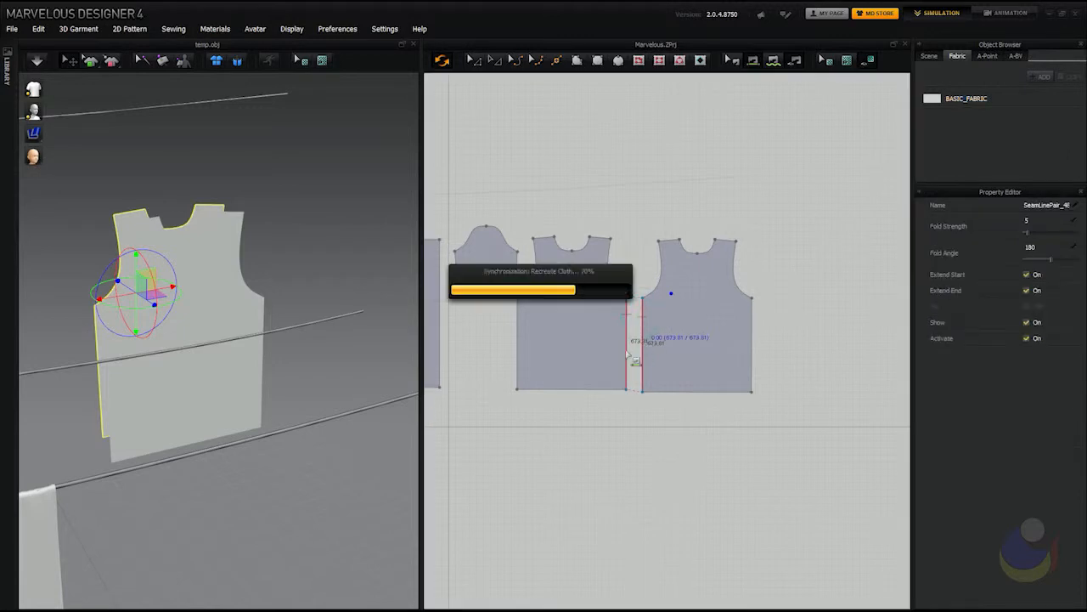
click(751, 333)
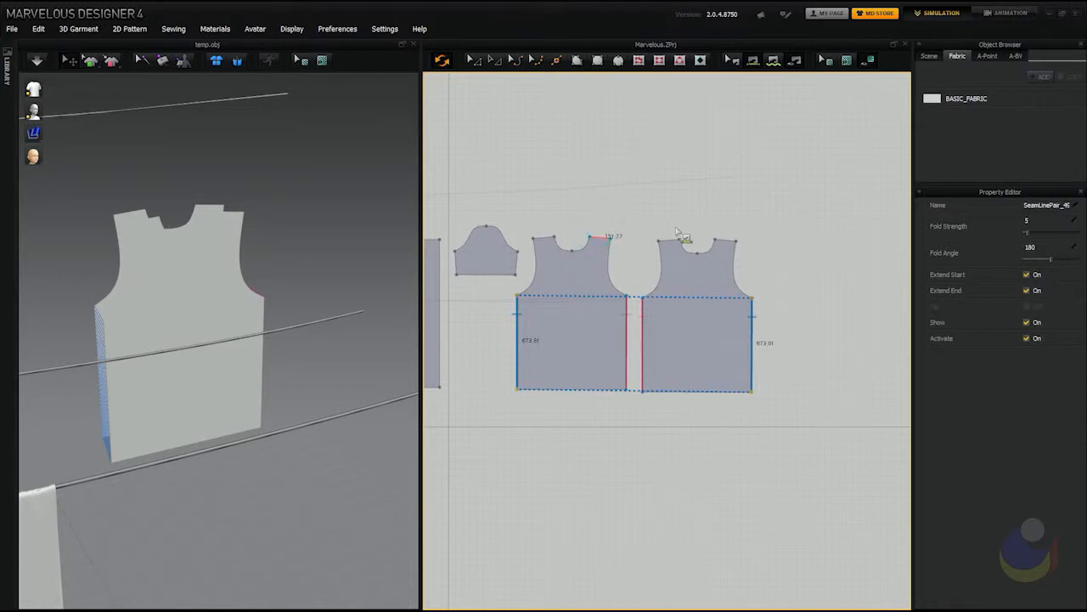
Sew the matching shoulder edges of the two body panels together on both sides of the neckline
click(668, 241)
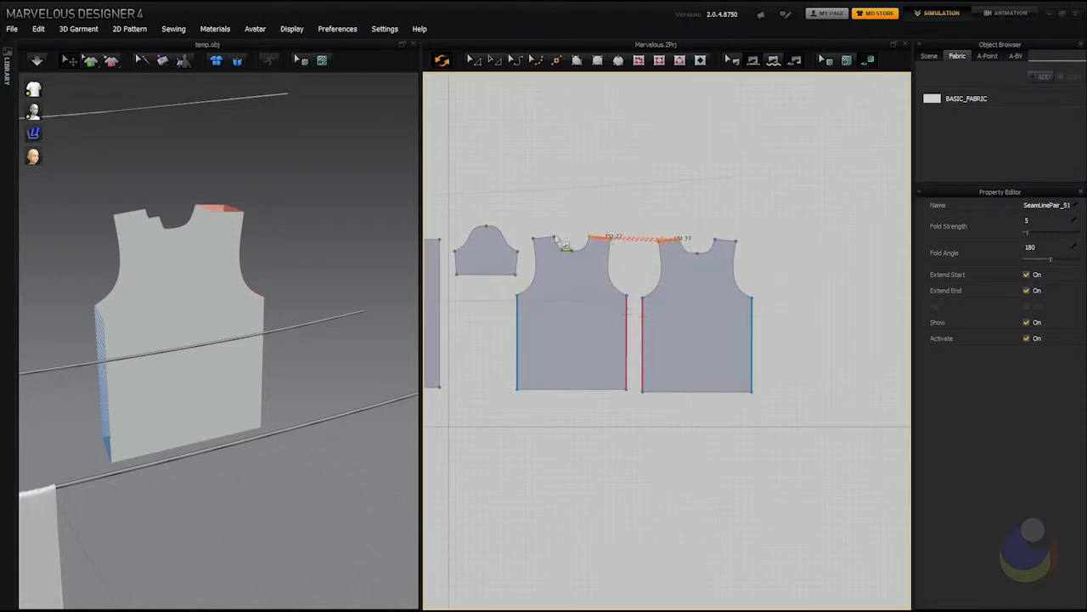
click(544, 239)
click(729, 246)
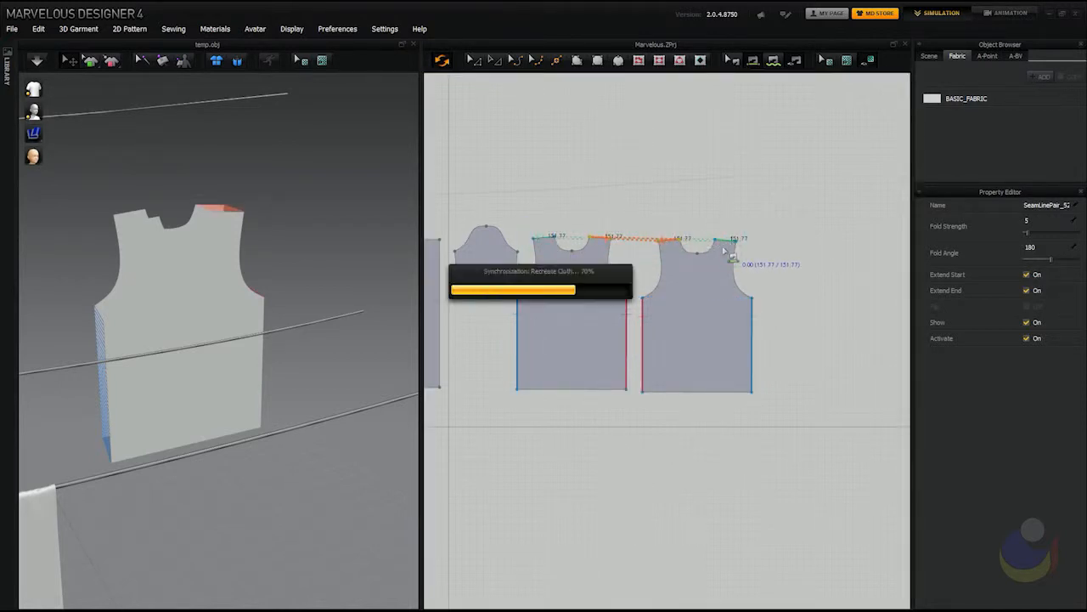
right_drag(257, 255, 281, 279)
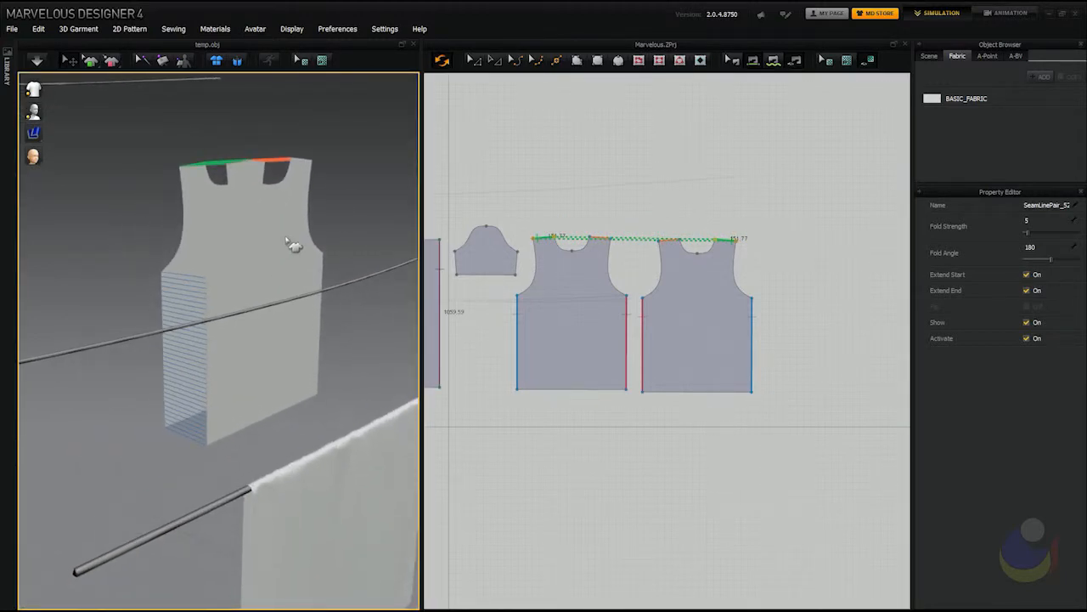
Sew the half of the sleeve cap nearest the first body panel to that panel's adjacent armhole
middle_drag(550, 195, 630, 175)
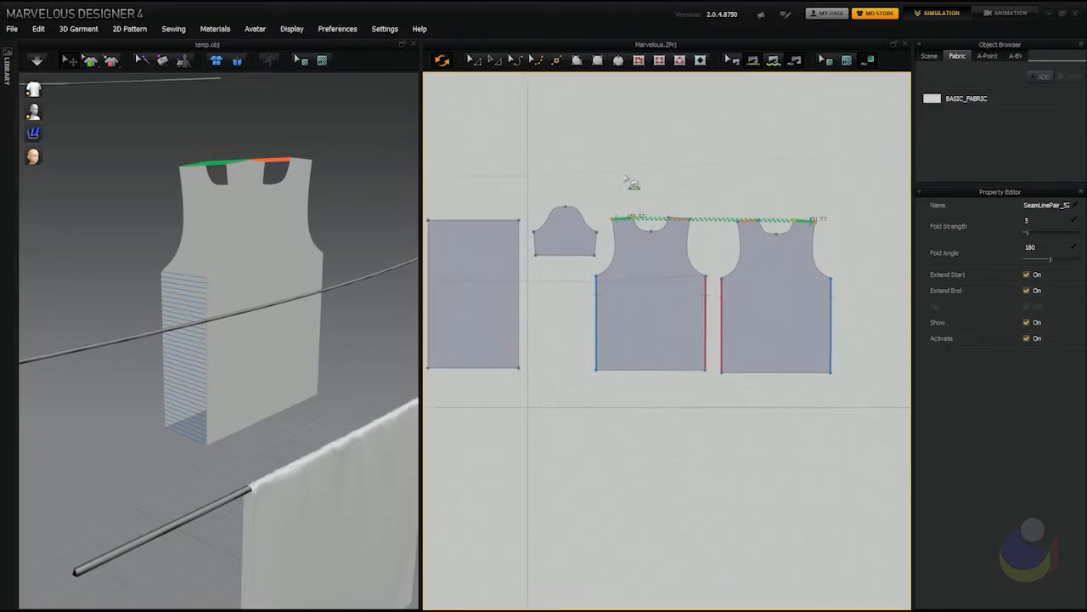
scroll(609, 188, up, 4)
middle_drag(610, 261, 627, 207)
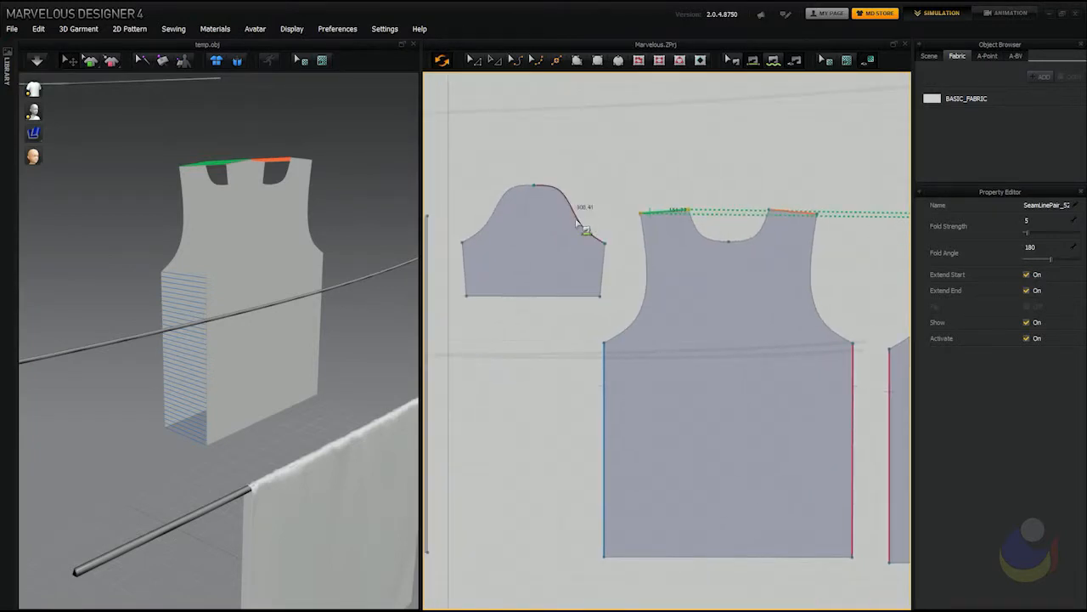
scroll(620, 204, down, 5)
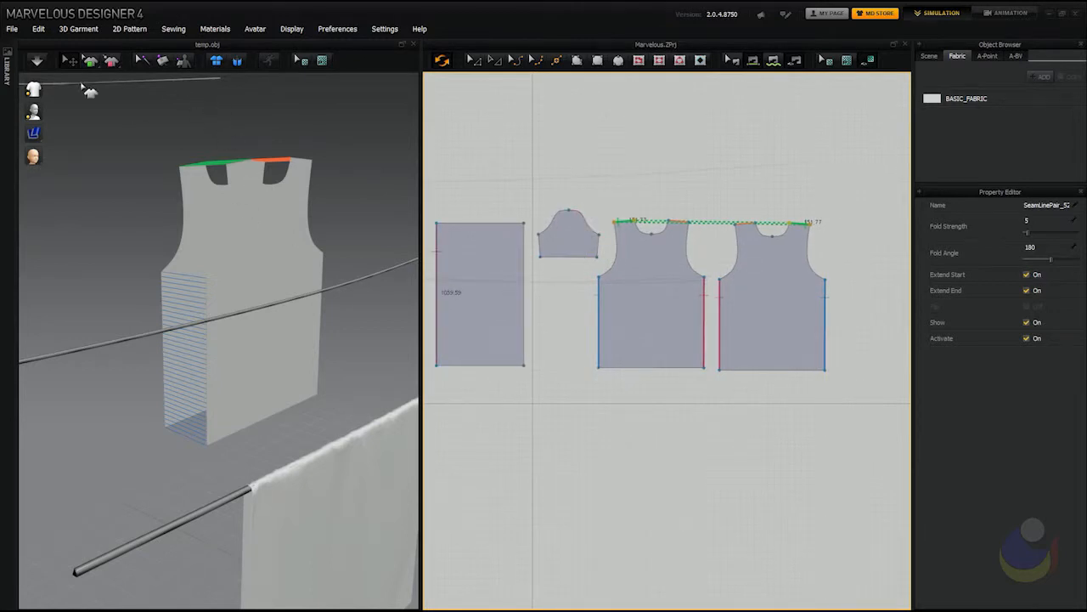
click(251, 251)
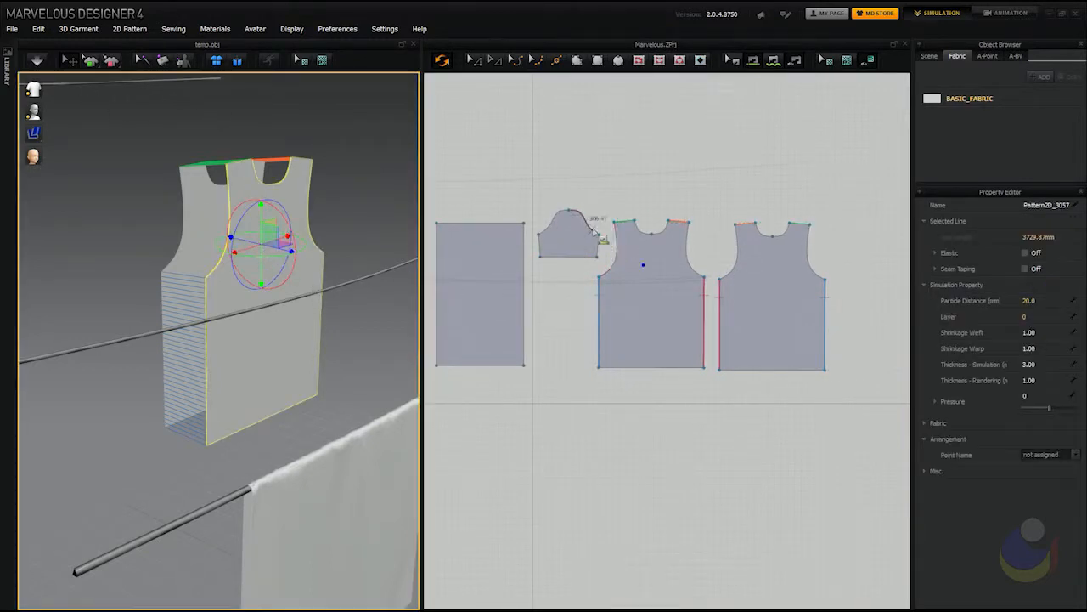
click(614, 250)
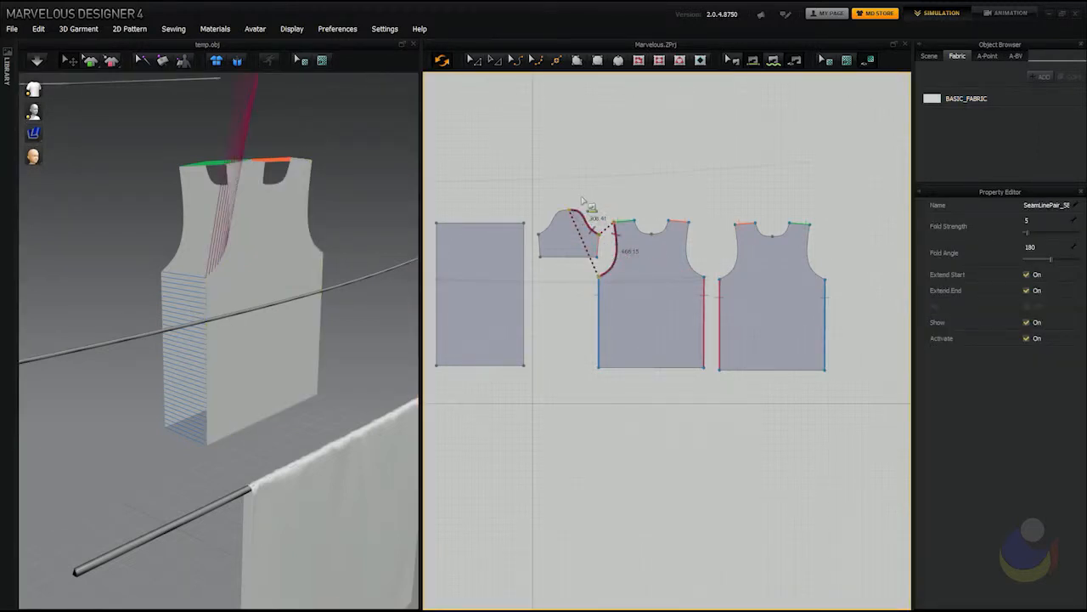
Sew the other half of the sleeve cap to the outer armhole of the second body panel
middle_drag(608, 169, 616, 217)
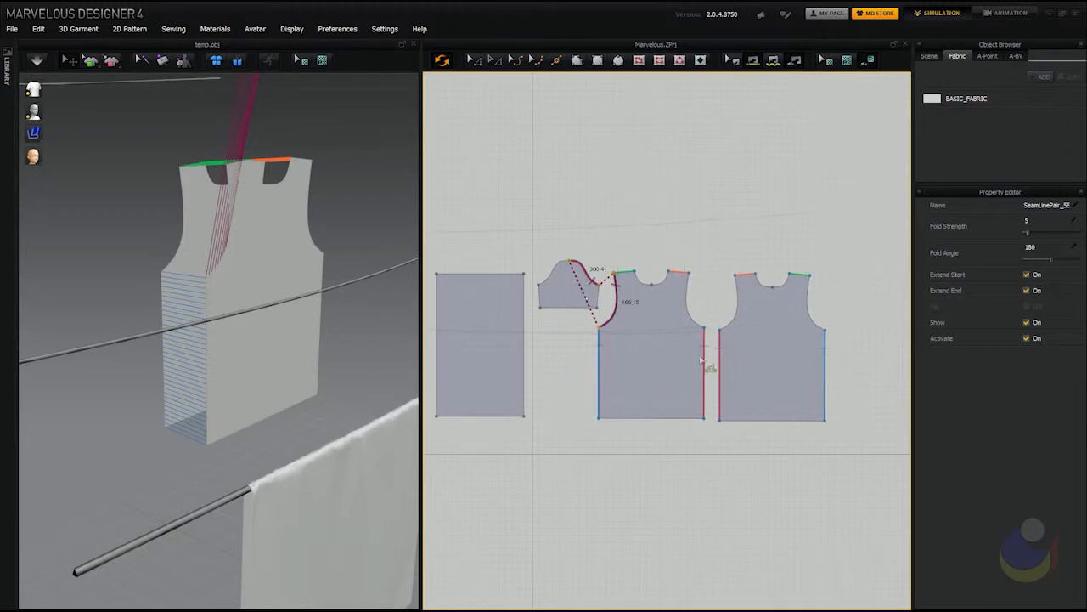
click(194, 231)
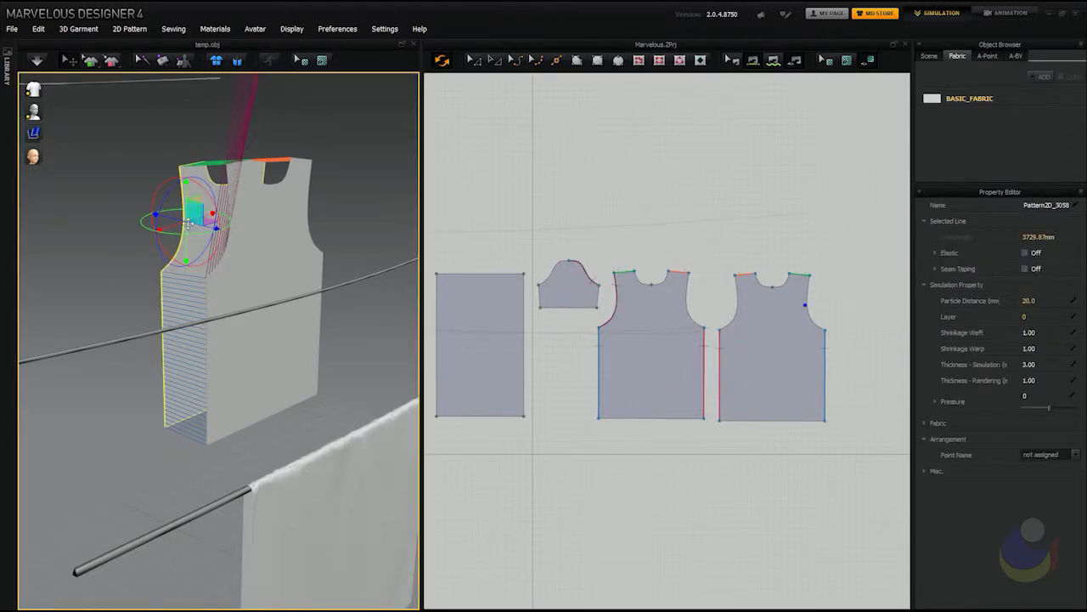
click(542, 281)
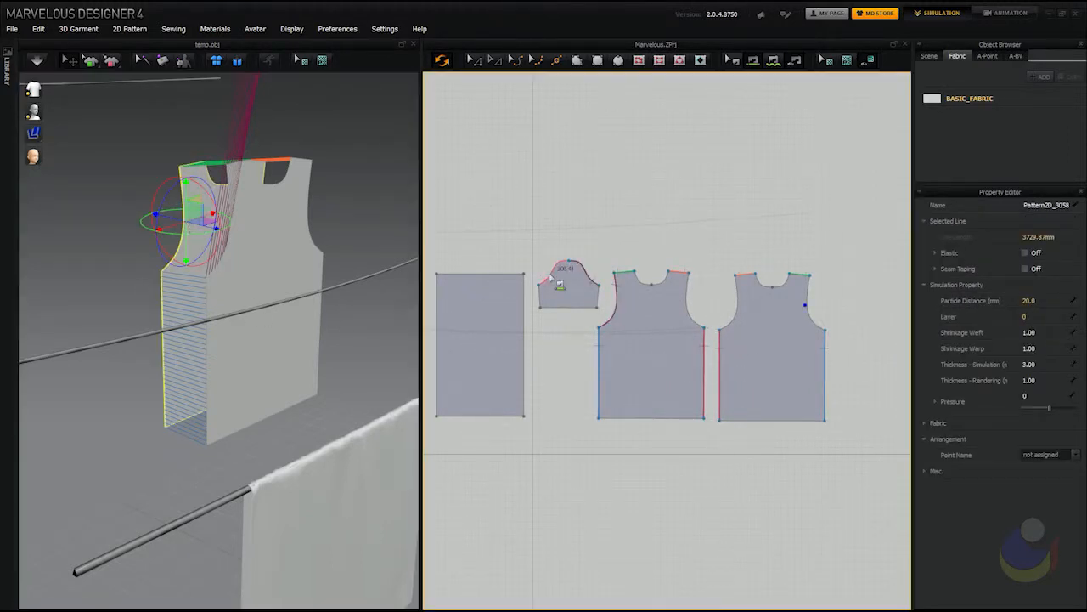
click(816, 318)
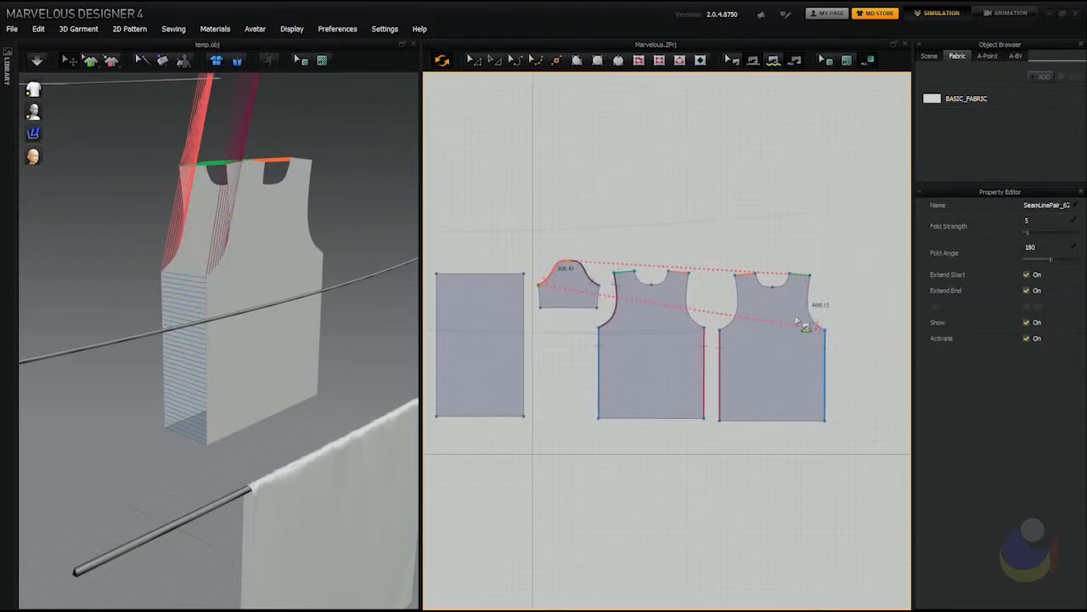
Move the sleeve down beside the shirt armhole it is sewn to in the 3D scene
click(226, 169)
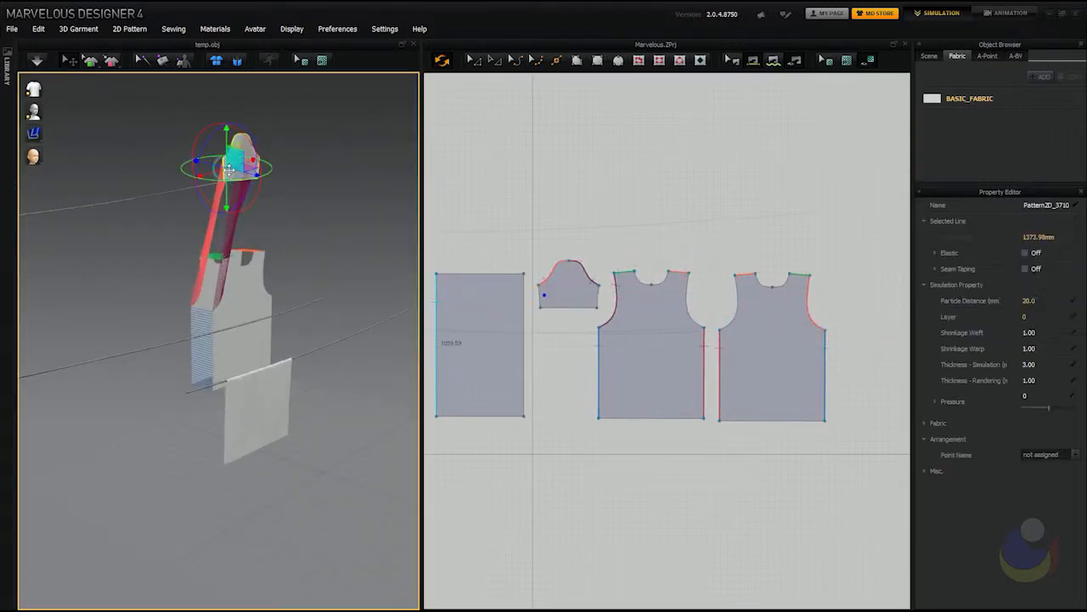
drag(235, 160, 129, 309)
scroll(253, 297, up, 5)
right_drag(255, 294, 264, 244)
middle_drag(301, 253, 204, 177)
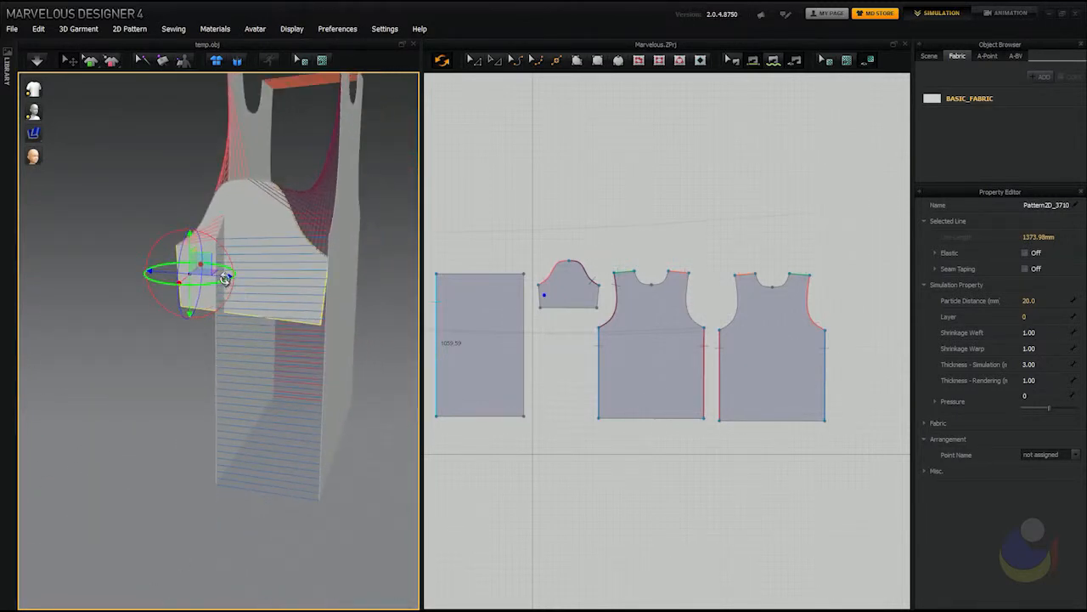
Rotate the sleeve to line up with the armhole and tilt it so it slopes outward from the shoulder
drag(225, 271, 259, 268)
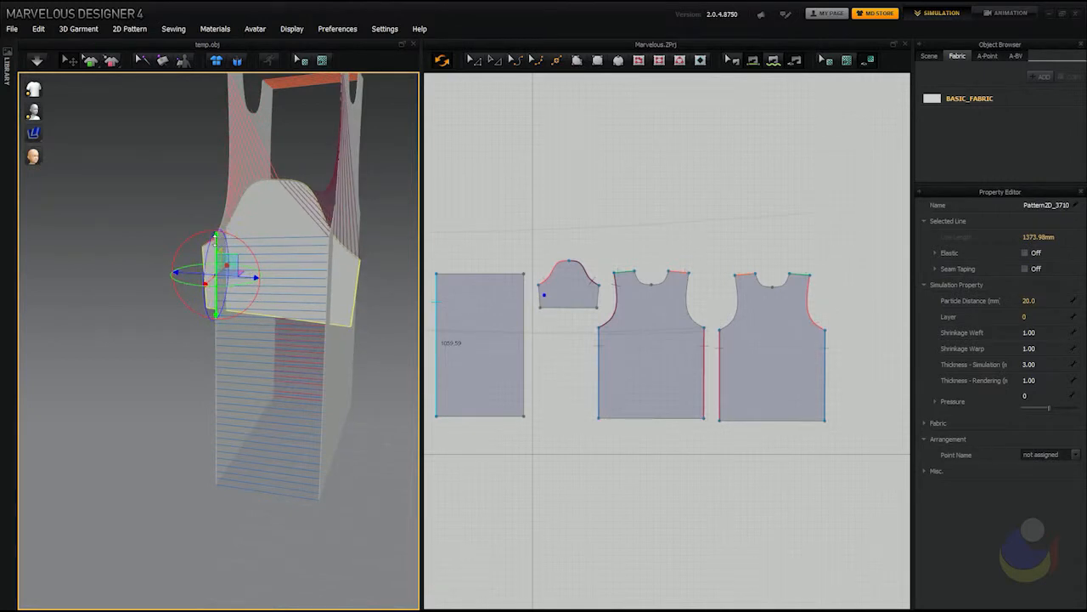
right_drag(342, 245, 270, 273)
mouse_move(208, 231)
mouse_down()
mouse_move(147, 234)
mouse_move(201, 219)
mouse_up()
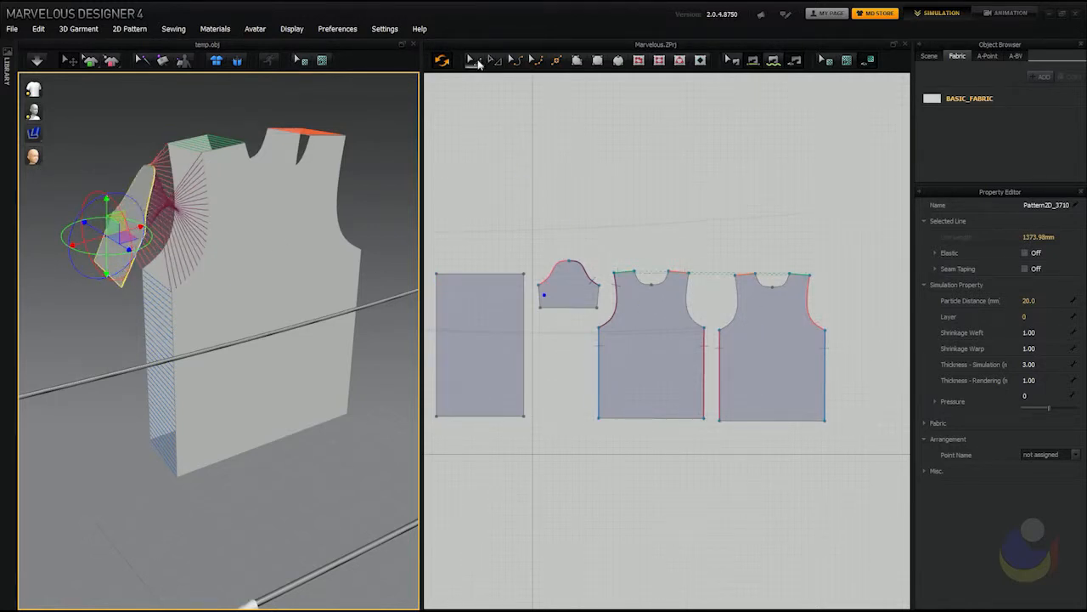
Reverse the sewing direction of the crossed seam between the sleeve cap and the first body panel's armhole
click(478, 64)
click(592, 283)
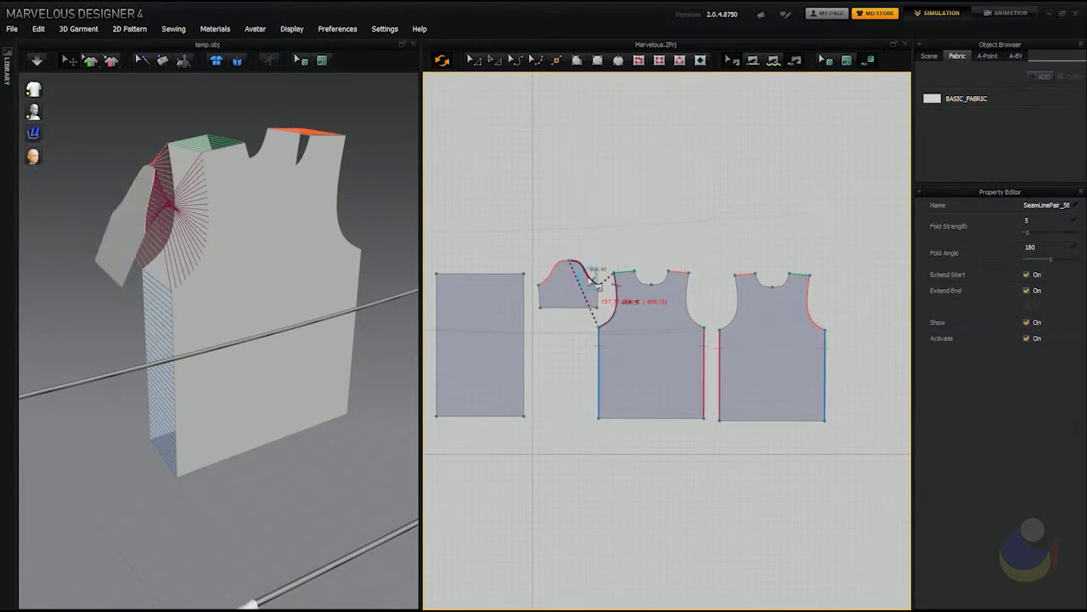
right_click(592, 283)
click(603, 287)
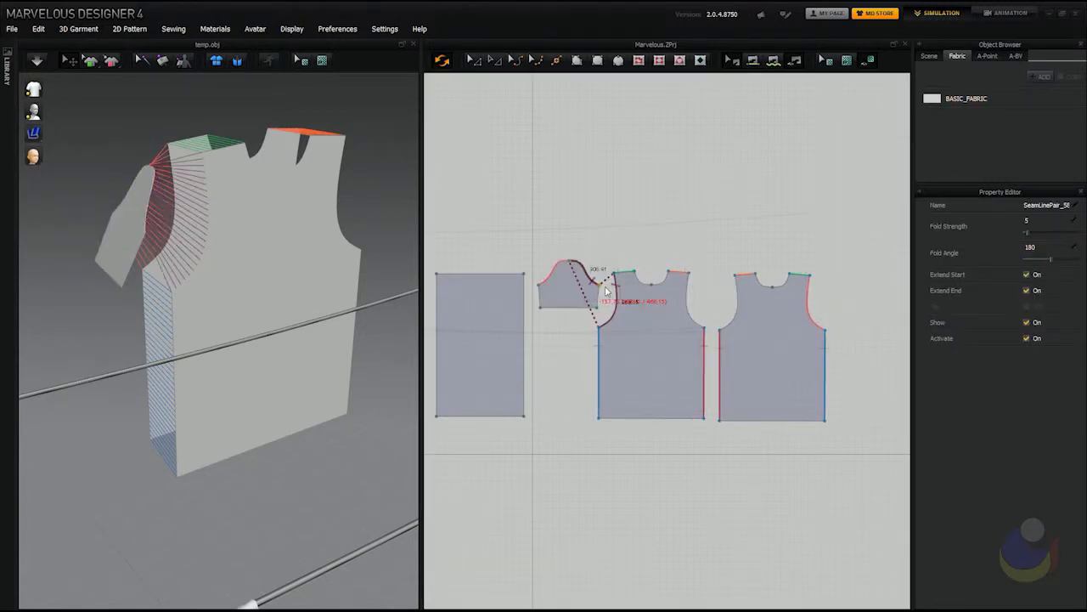
mouse_move(249, 301)
right_down()
mouse_move(334, 306)
mouse_move(237, 328)
mouse_move(337, 315)
mouse_move(260, 303)
mouse_move(415, 364)
mouse_move(274, 334)
mouse_move(315, 352)
mouse_move(232, 315)
mouse_move(244, 322)
right_up()
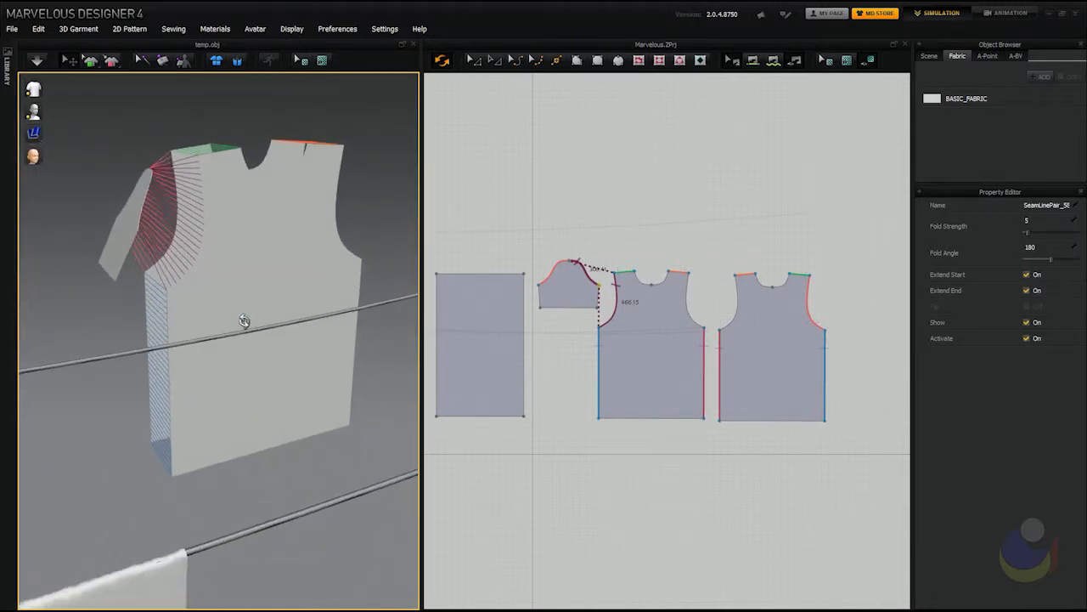
Duplicate the sleeve pattern and place the copy beside the second body panel's outer edge in the 2D layout
click(495, 85)
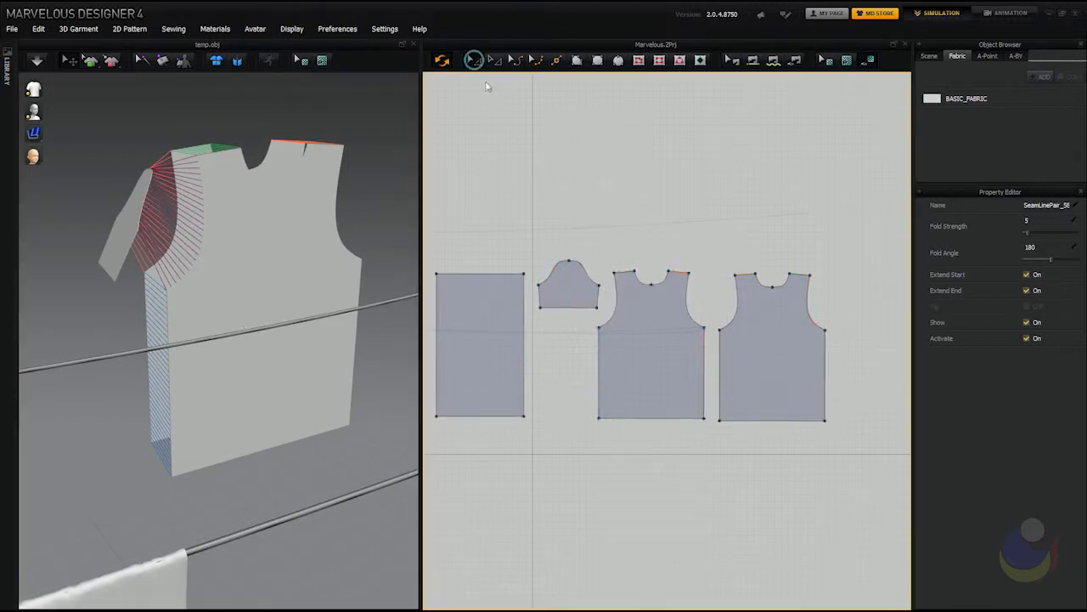
click(571, 287)
key(ctrl+v)
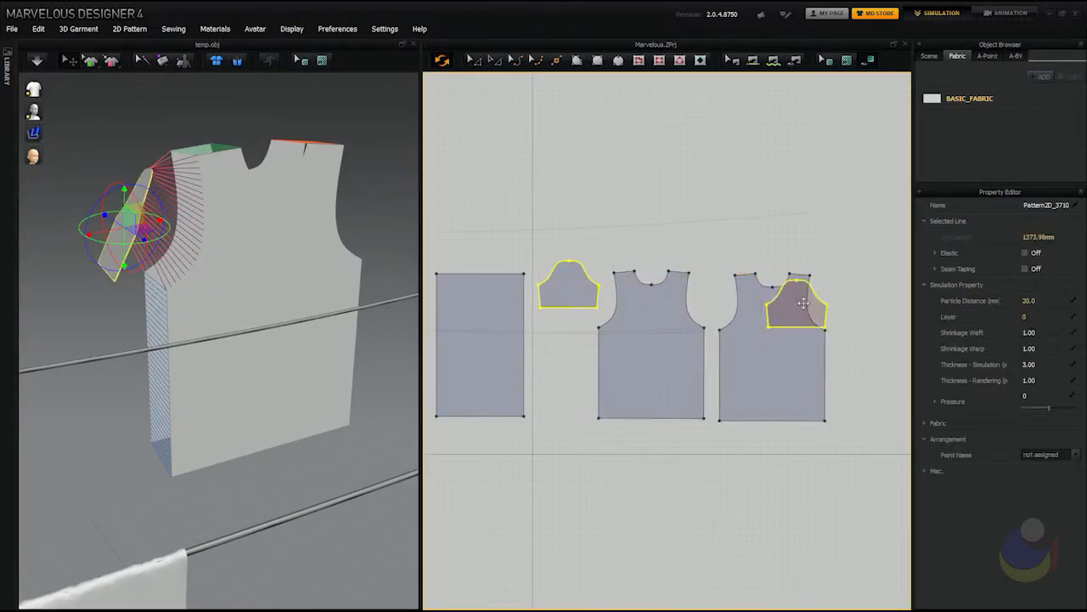
click(867, 294)
middle_drag(747, 244, 643, 231)
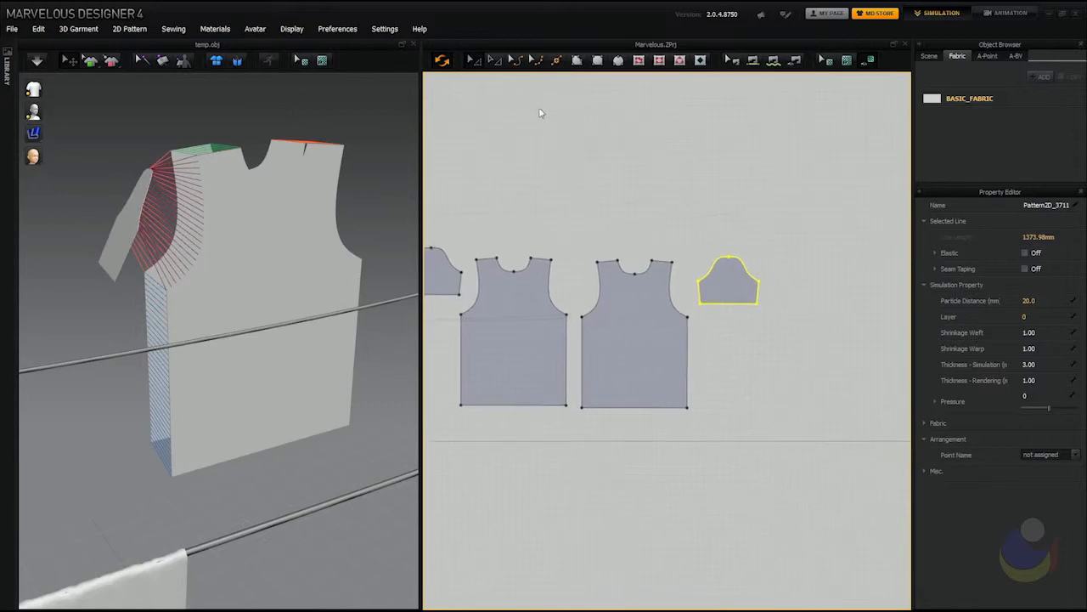
Sew the near half of the copied sleeve's cap to the inner armhole of the second body panel
click(754, 61)
middle_drag(700, 208, 787, 170)
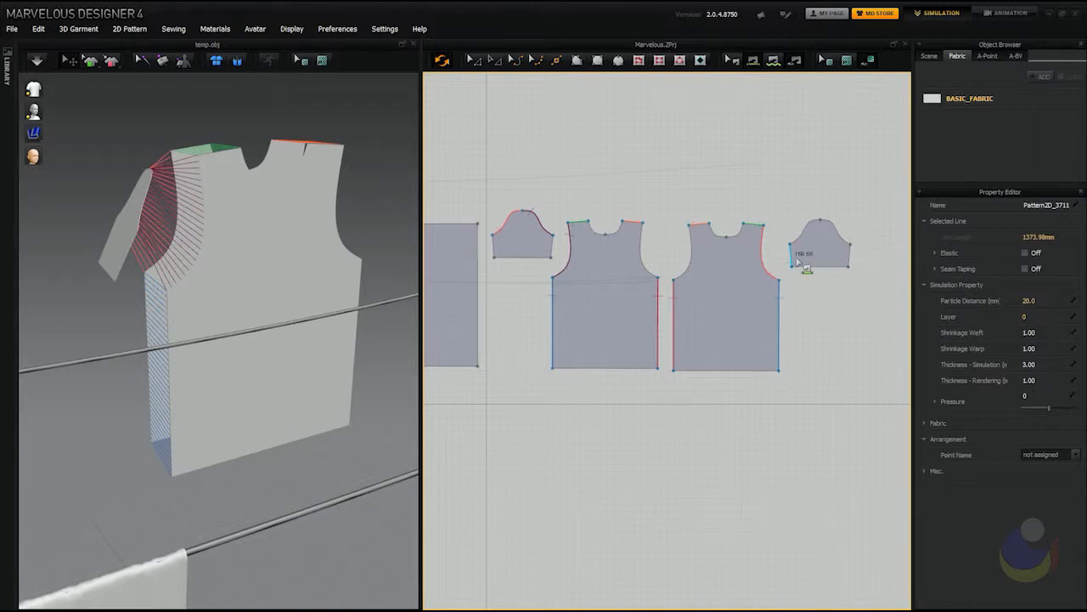
click(802, 231)
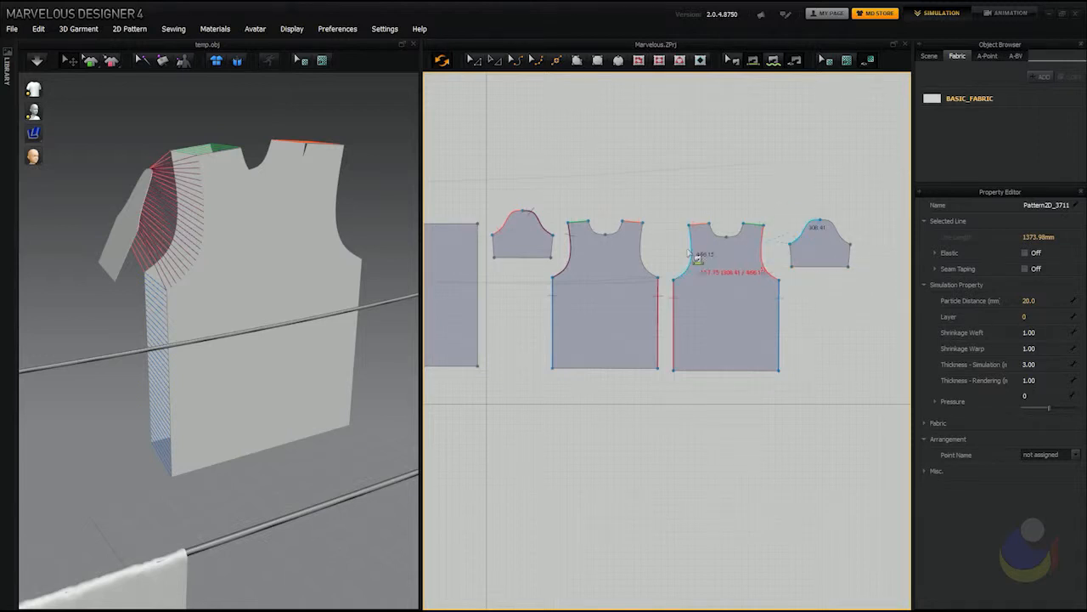
click(685, 265)
Move the copied sleeve beside the shirt's open armhole in the 3D scene and rotate it to slope outward from the shoulder
right_drag(313, 257, 153, 316)
click(339, 262)
right_drag(339, 262, 371, 274)
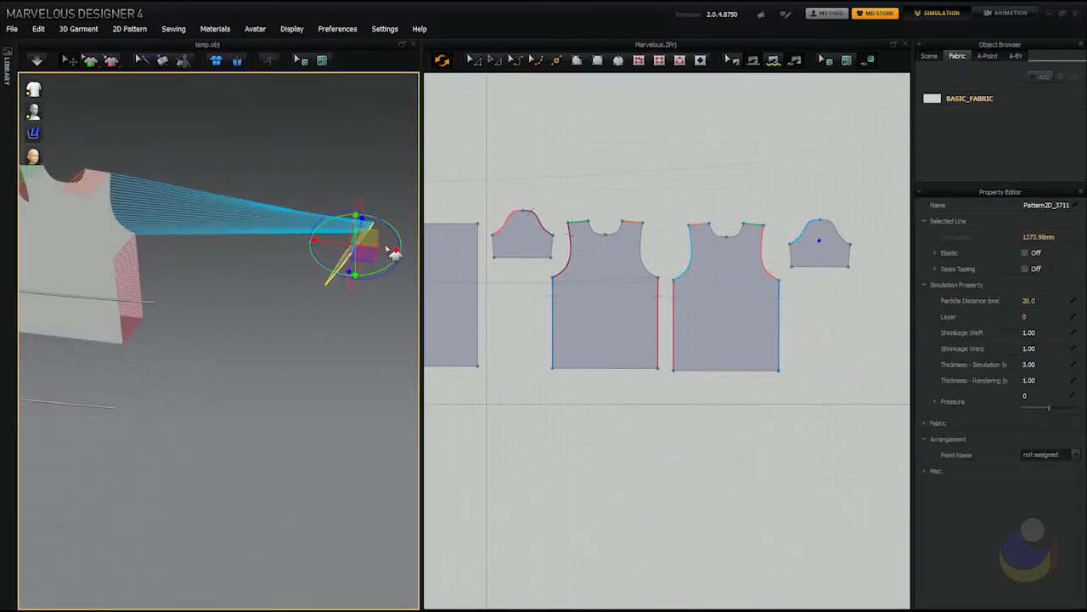
drag(387, 247, 226, 243)
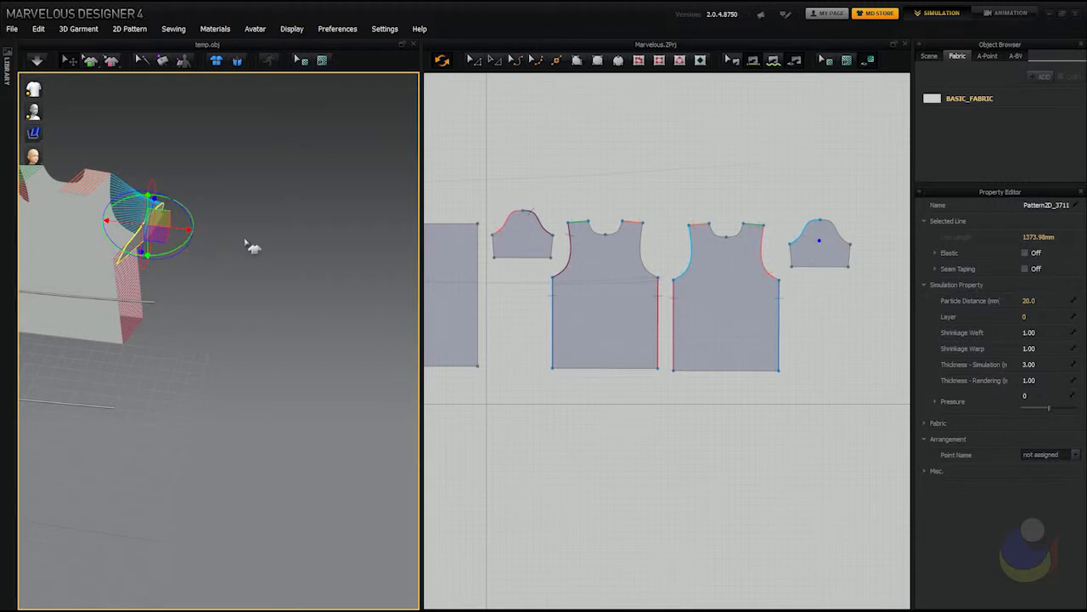
right_drag(247, 246, 287, 194)
drag(174, 213, 131, 180)
right_drag(225, 245, 286, 286)
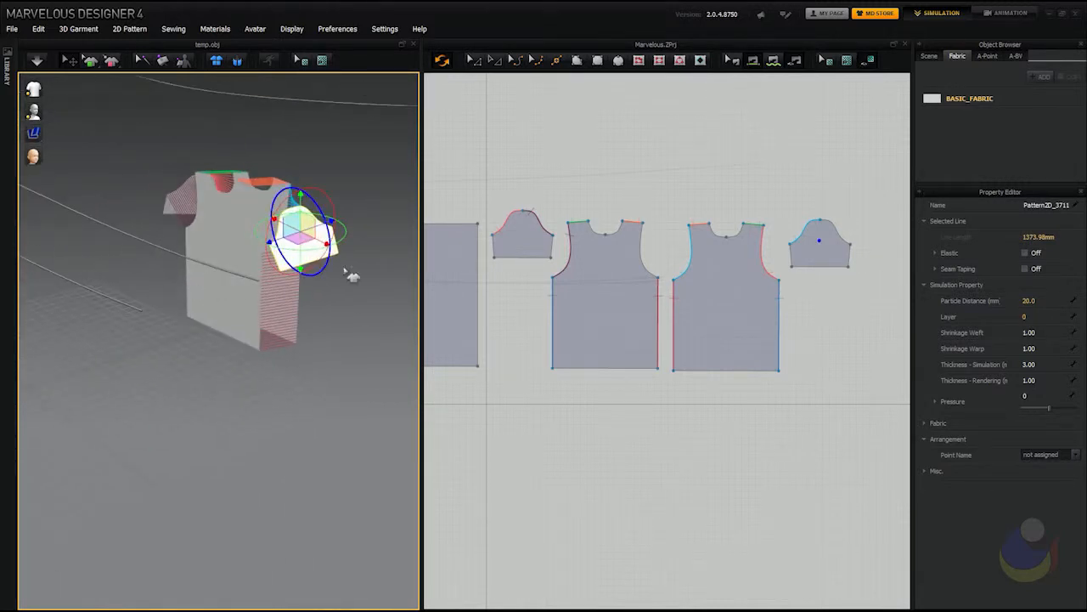
Sew the other half of the copied sleeve's cap to the inner armhole of the first body panel
click(830, 231)
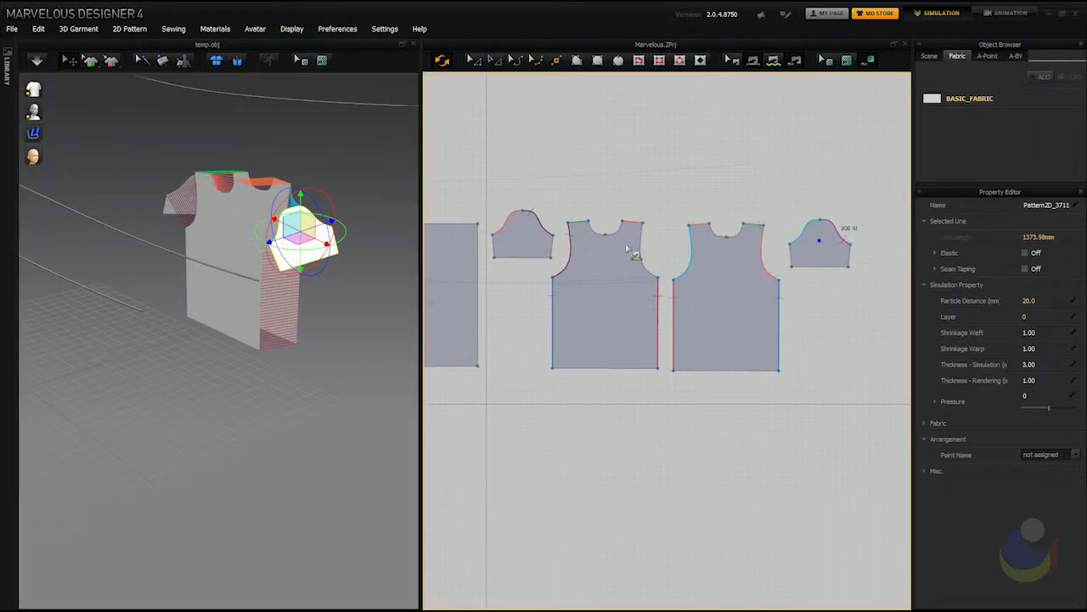
click(656, 271)
right_drag(310, 274, 360, 316)
right_drag(227, 310, 328, 316)
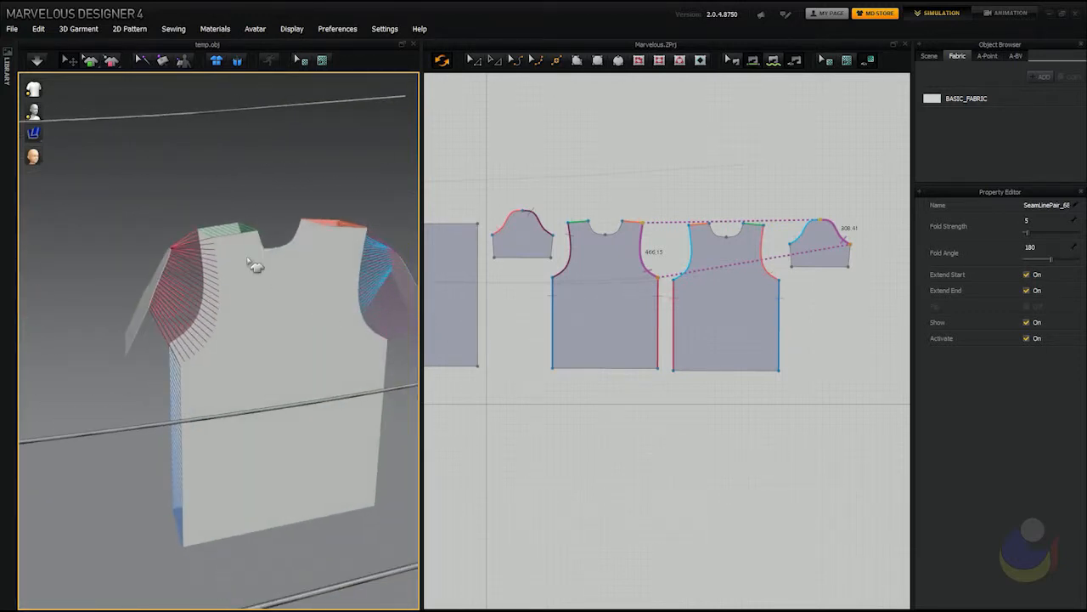
right_drag(272, 250, 243, 275)
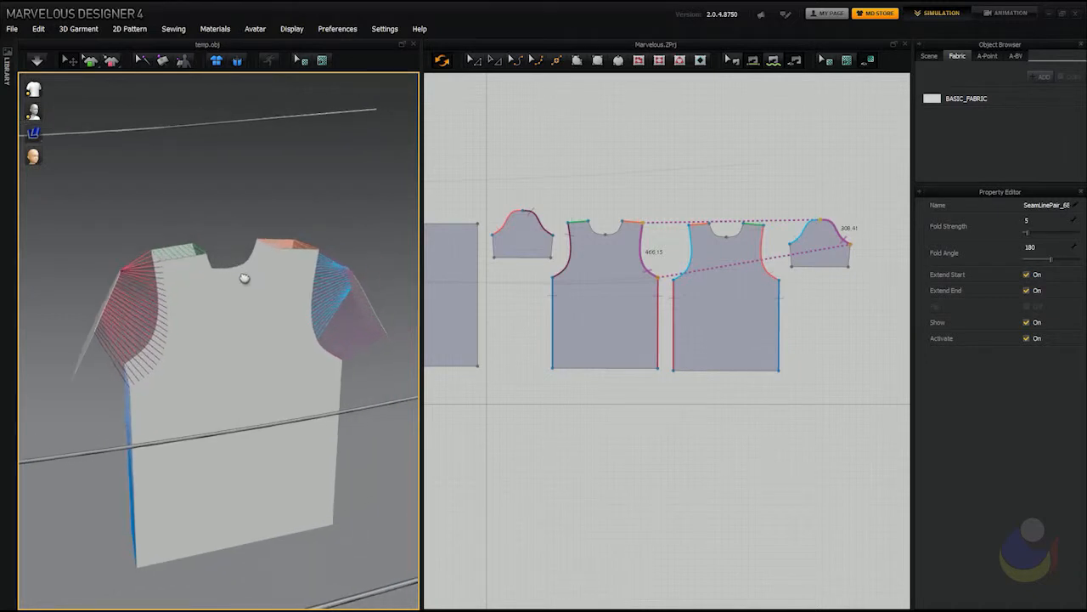
Pin the corners of both shirt shoulders and simulate so the sewn garment drapes from the pins
click(178, 272)
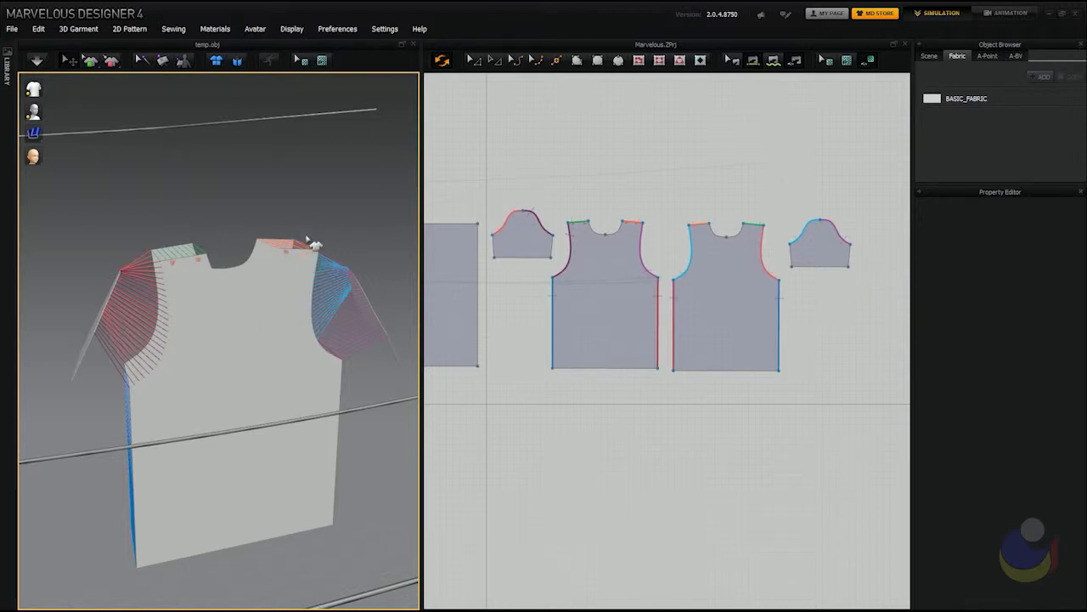
key(space)
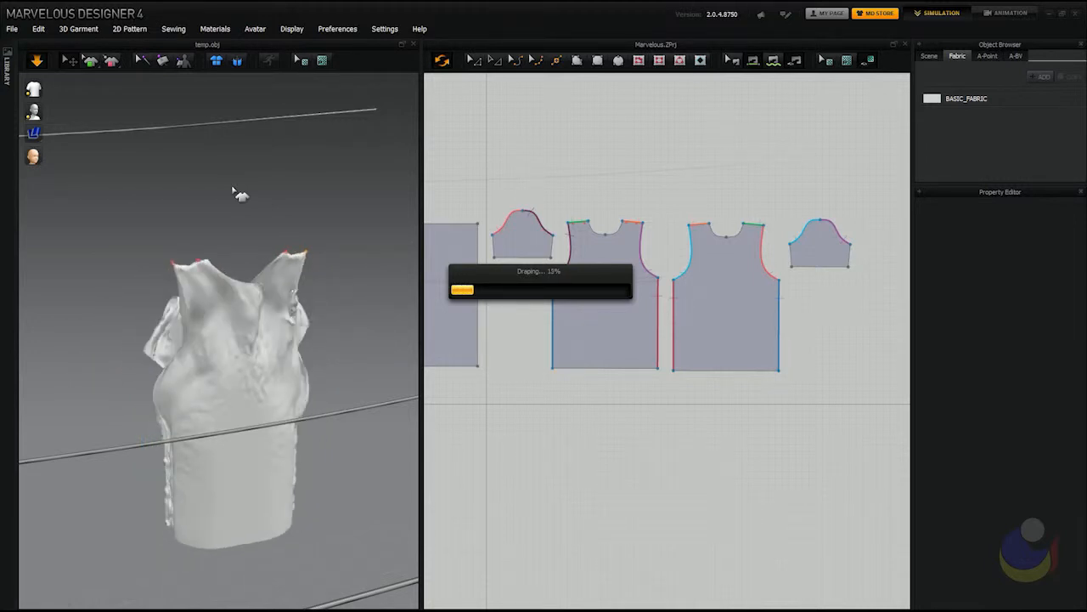
key(Escape)
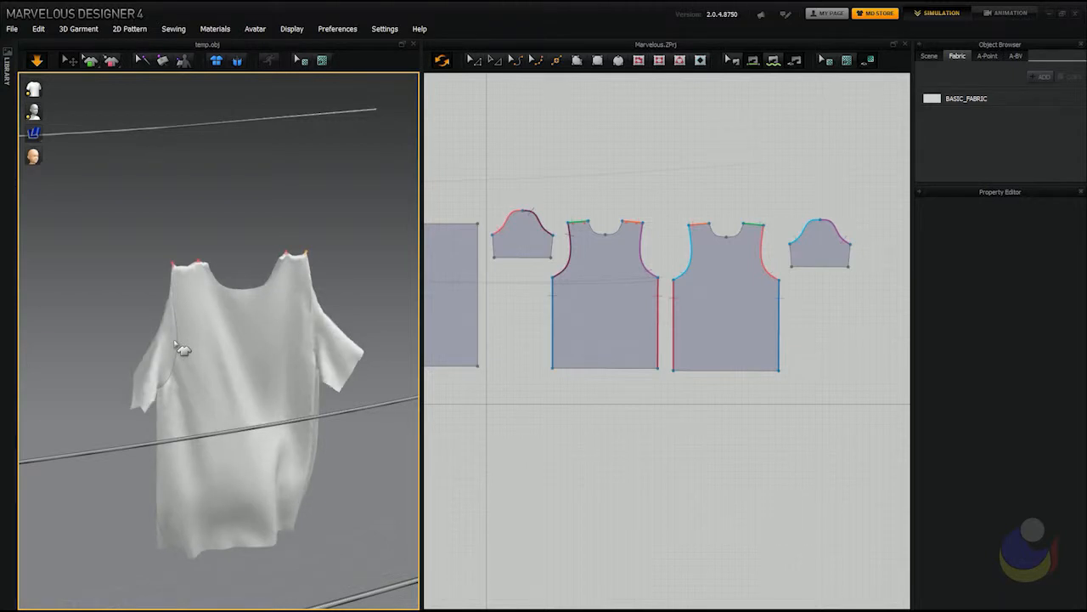
right_drag(225, 318, 337, 322)
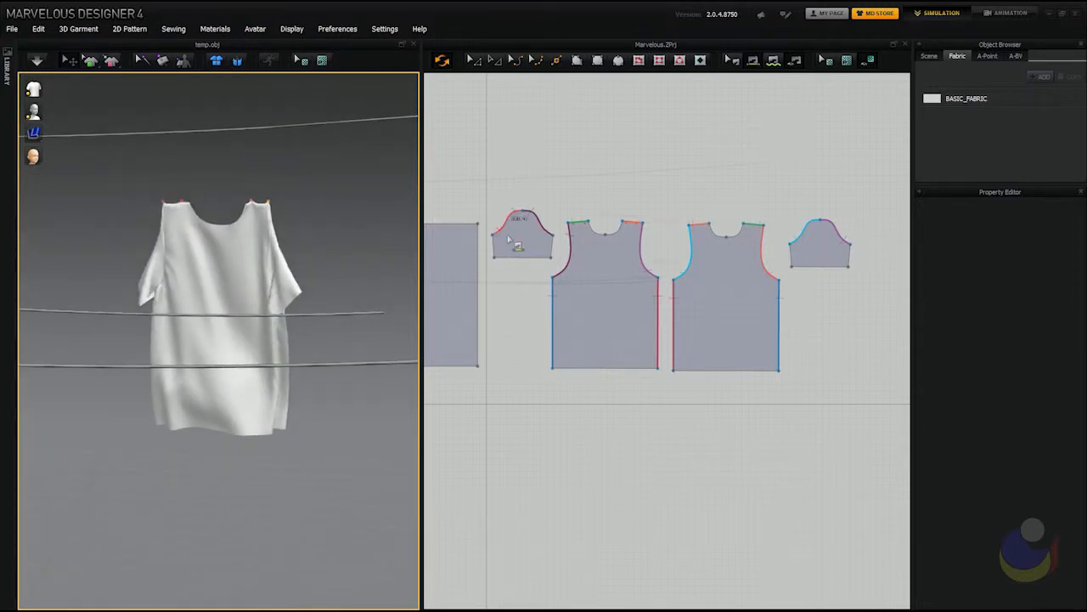
Sew the two short side edges of each sleeve together and simulate the shirt with closed sleeves
click(496, 250)
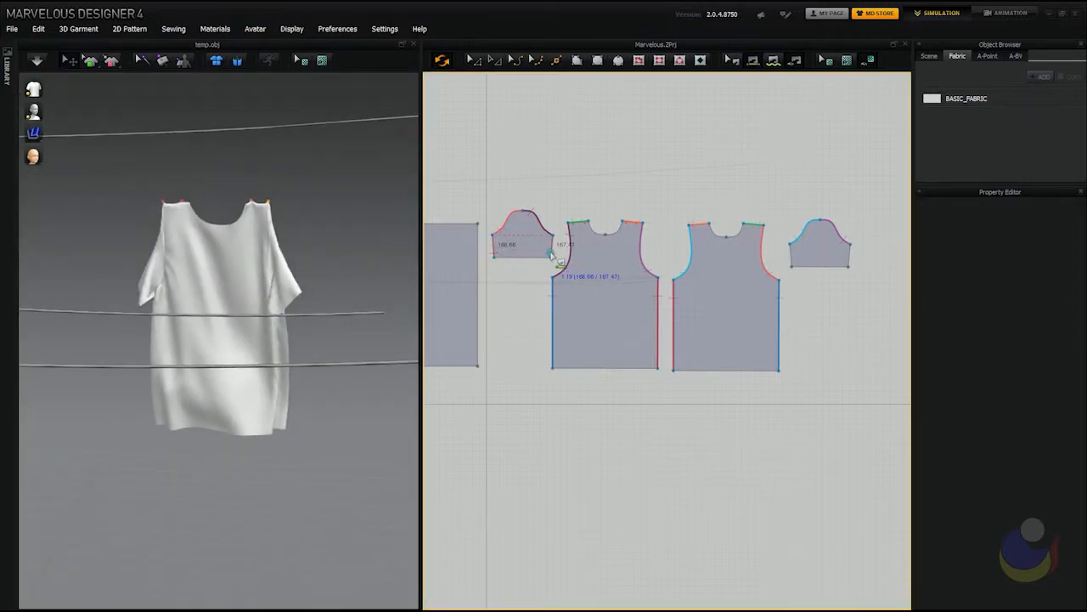
click(553, 254)
click(793, 257)
click(849, 261)
right_drag(186, 250, 226, 271)
key(space)
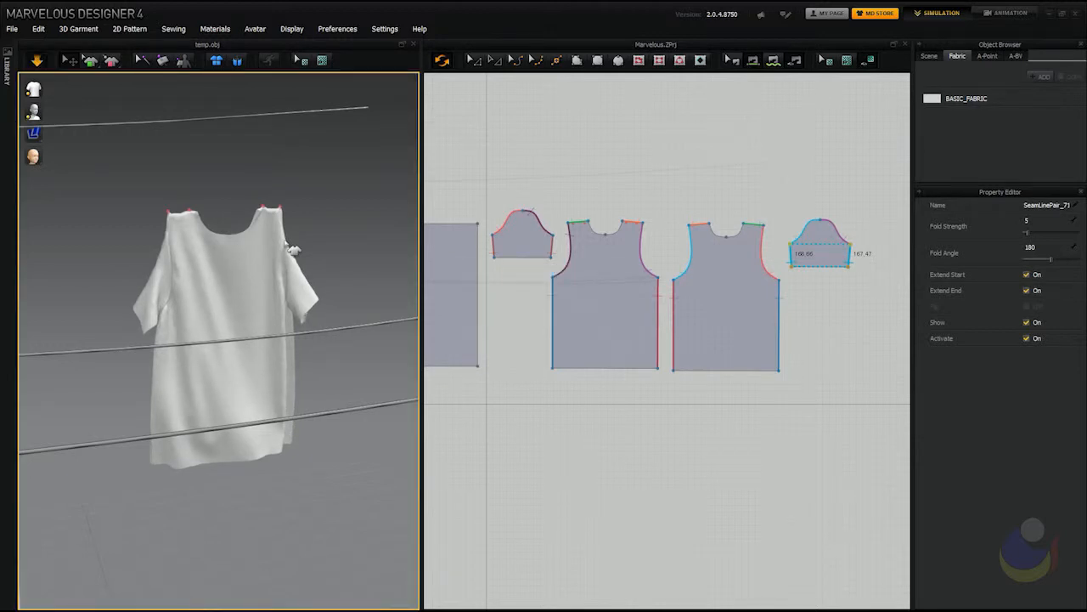
Add a new fabric and set its physical property preset to D_Cotton_CLO_v2
click(1042, 77)
click(1072, 435)
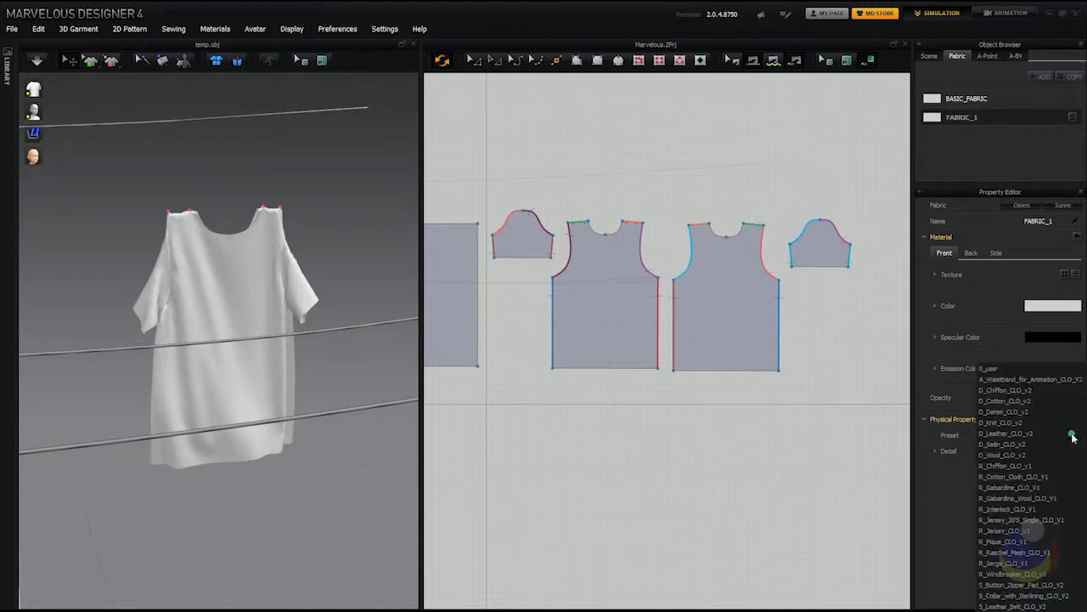
click(1018, 397)
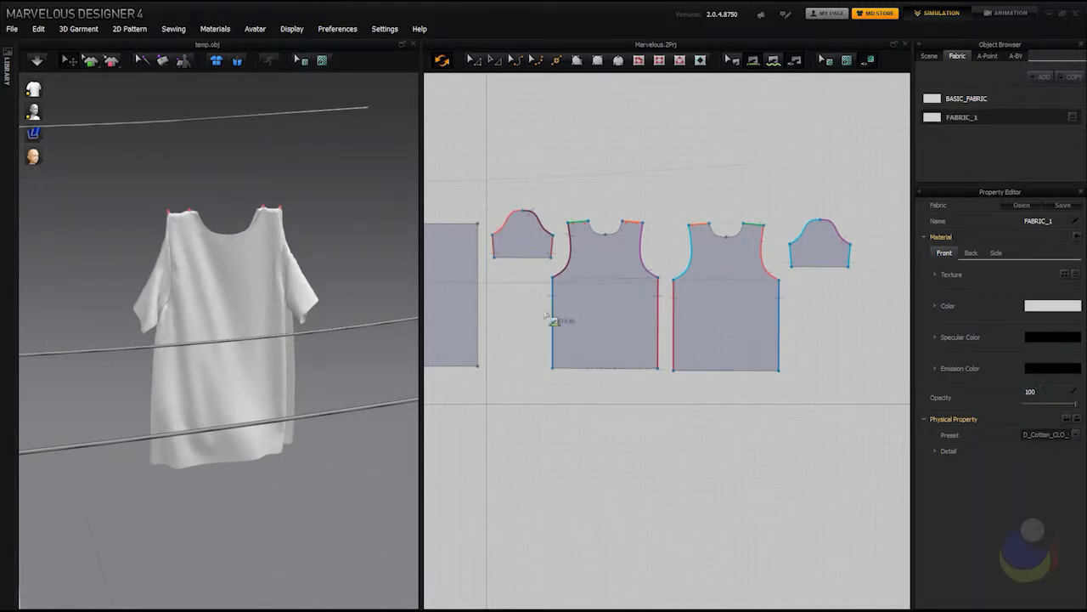
Assign FABRIC_1 to both body panels and both sleeves, and simulate the shirt with the new fabric
click(475, 58)
click(529, 243)
shift+click(605, 270)
shift+click(717, 280)
shift+click(815, 247)
drag(930, 127, 746, 299)
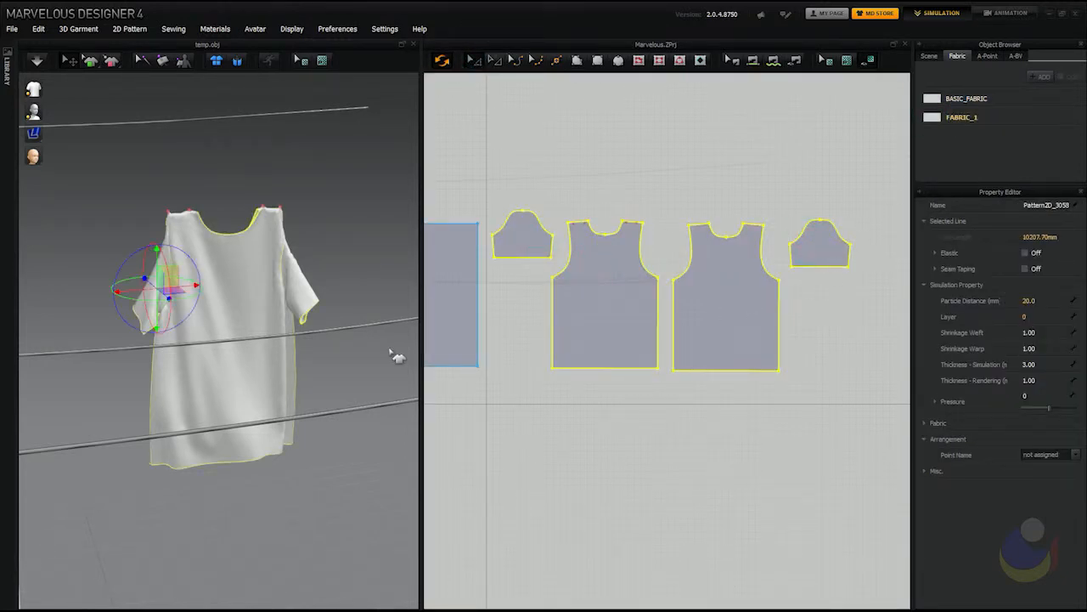
click(226, 305)
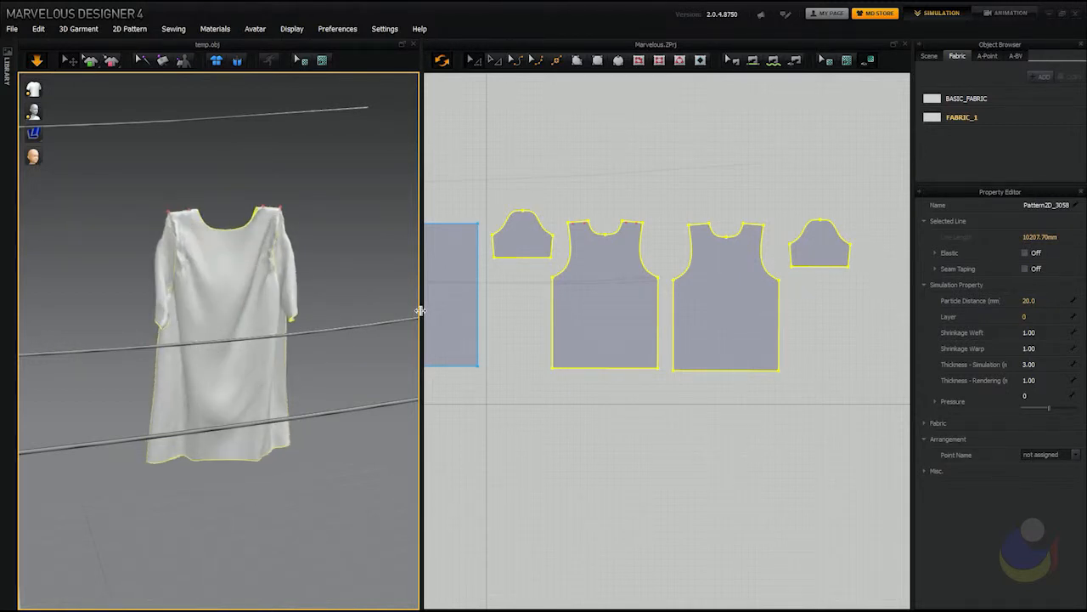
key(space)
Widen the 3D view and move the shirt down so its shoulders sit level with the clothesline
drag(421, 310, 588, 310)
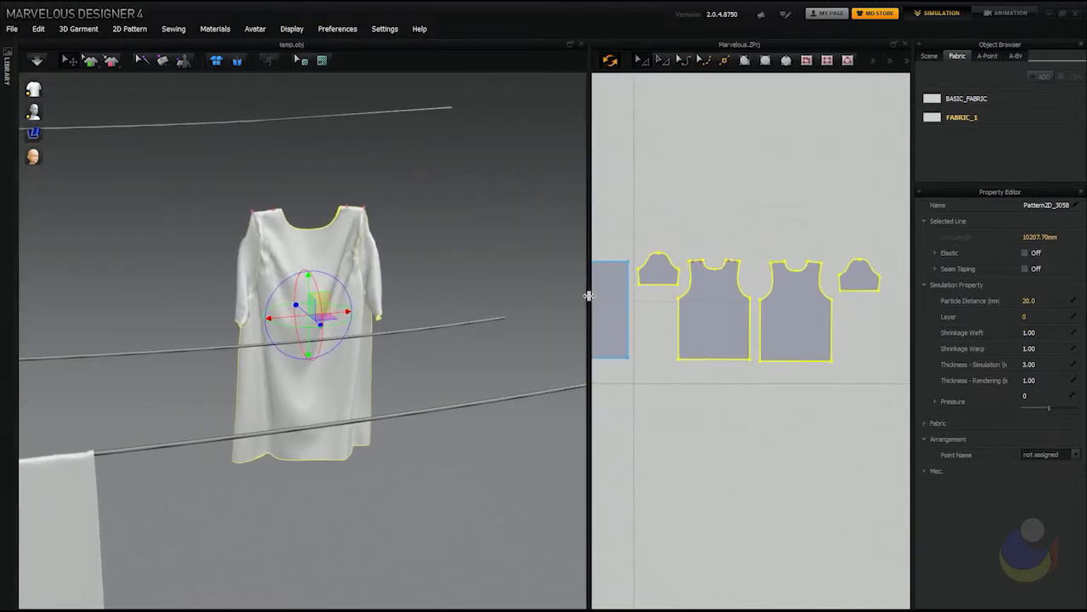
right_drag(335, 323, 383, 305)
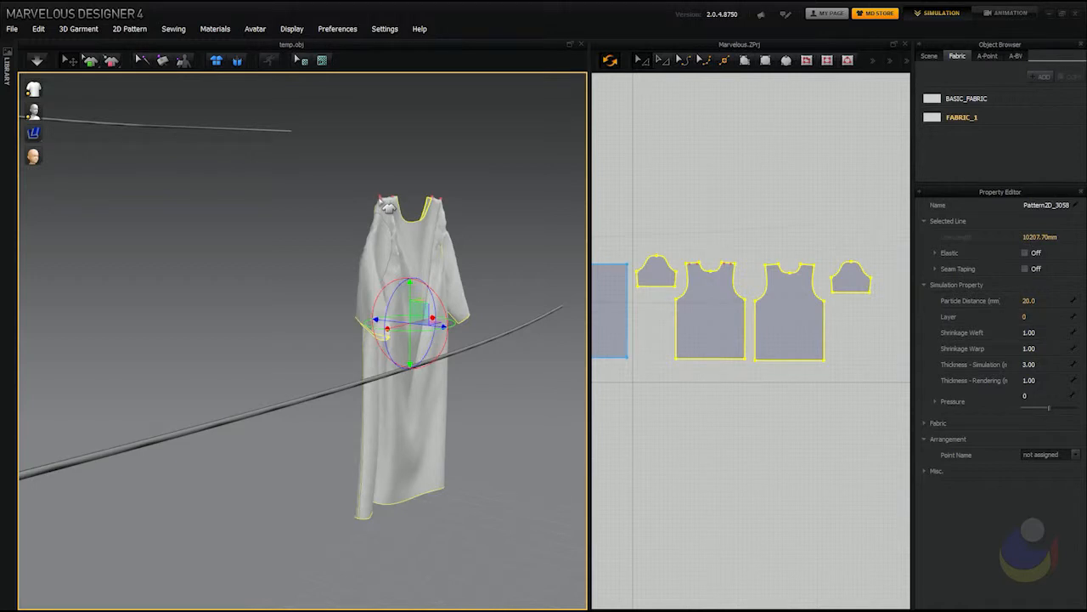
drag(418, 315, 495, 425)
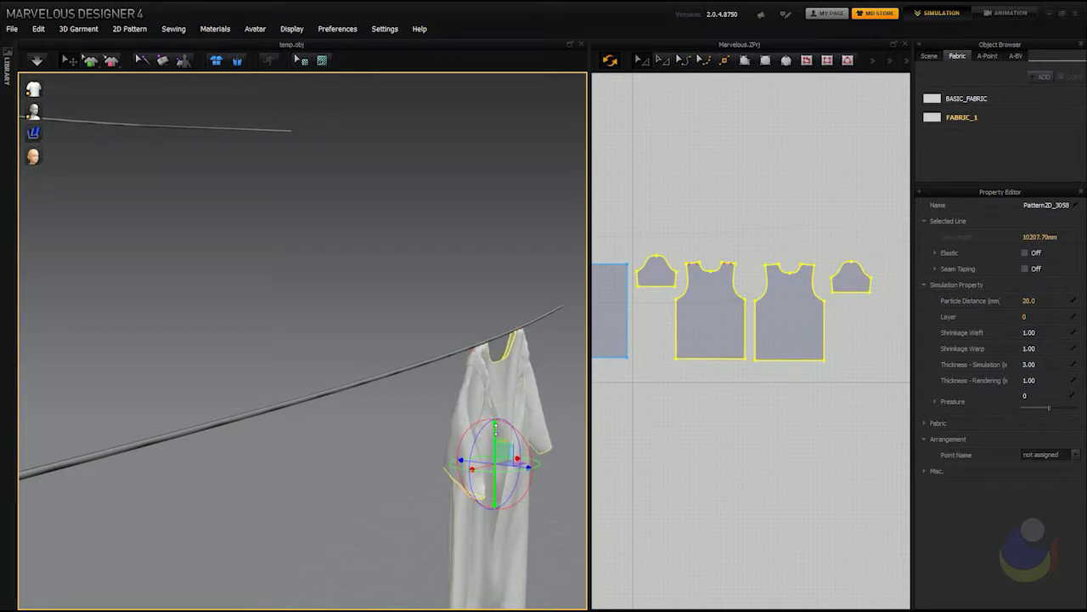
right_drag(447, 301, 391, 321)
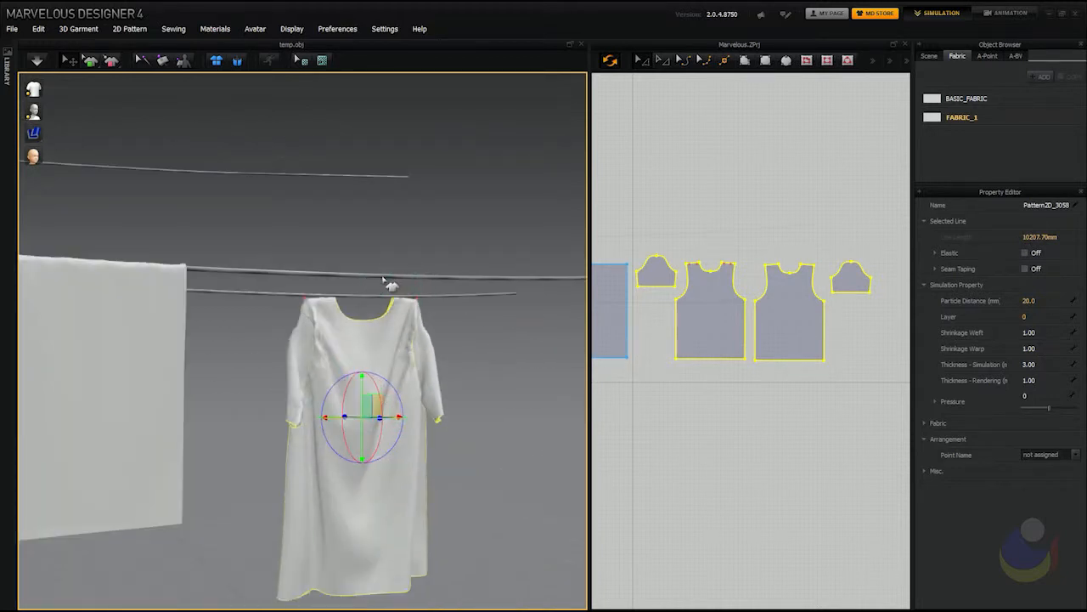
right_drag(374, 282, 354, 238)
right_drag(326, 275, 366, 270)
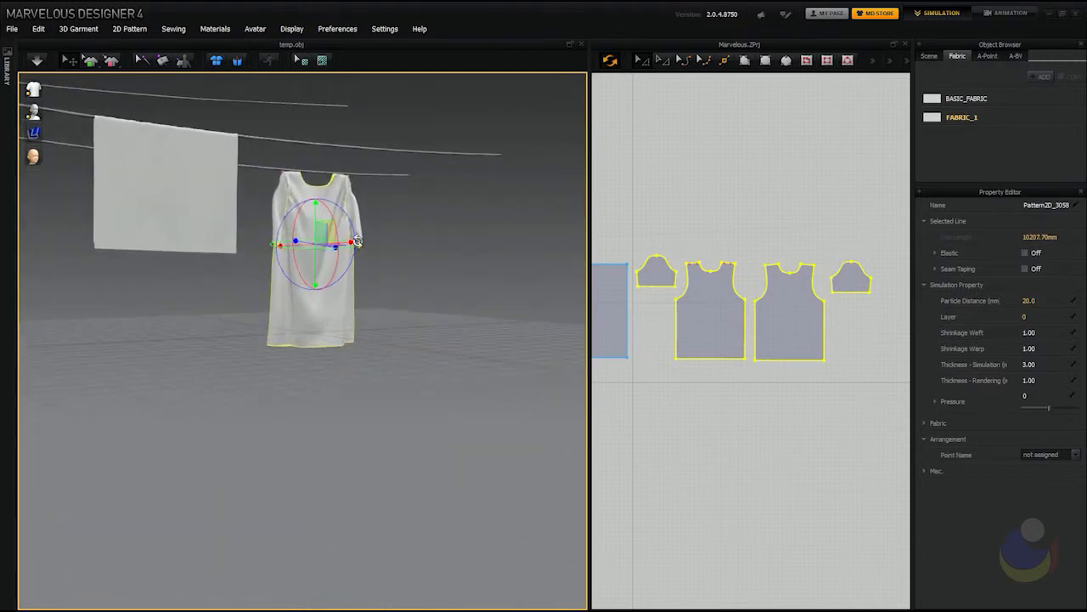
right_drag(360, 352, 348, 413)
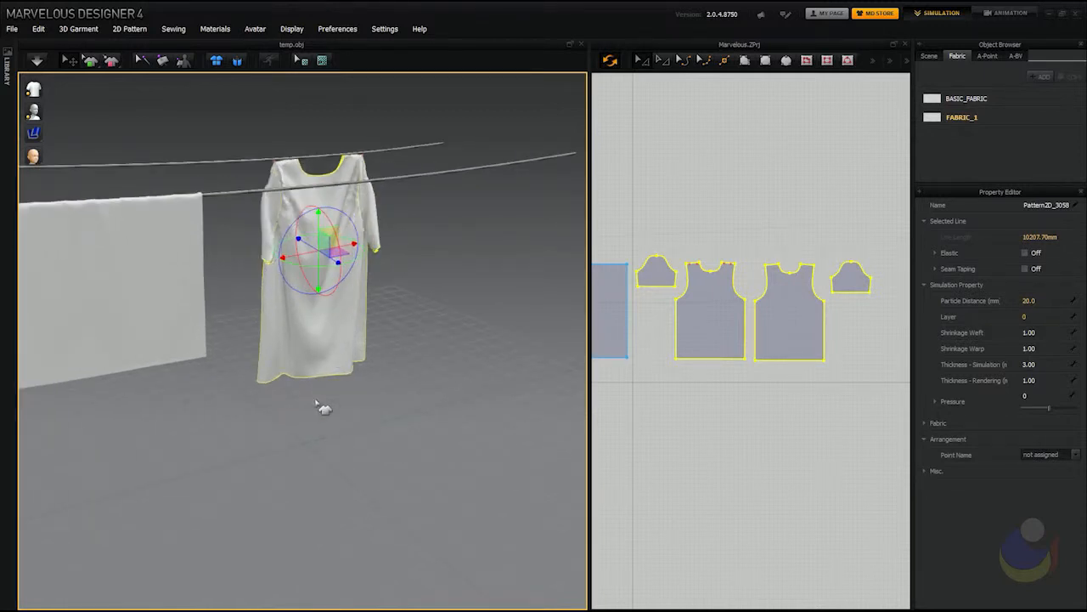
Try simulating the shirt at its lowered position, and undo the simulation
key(space)
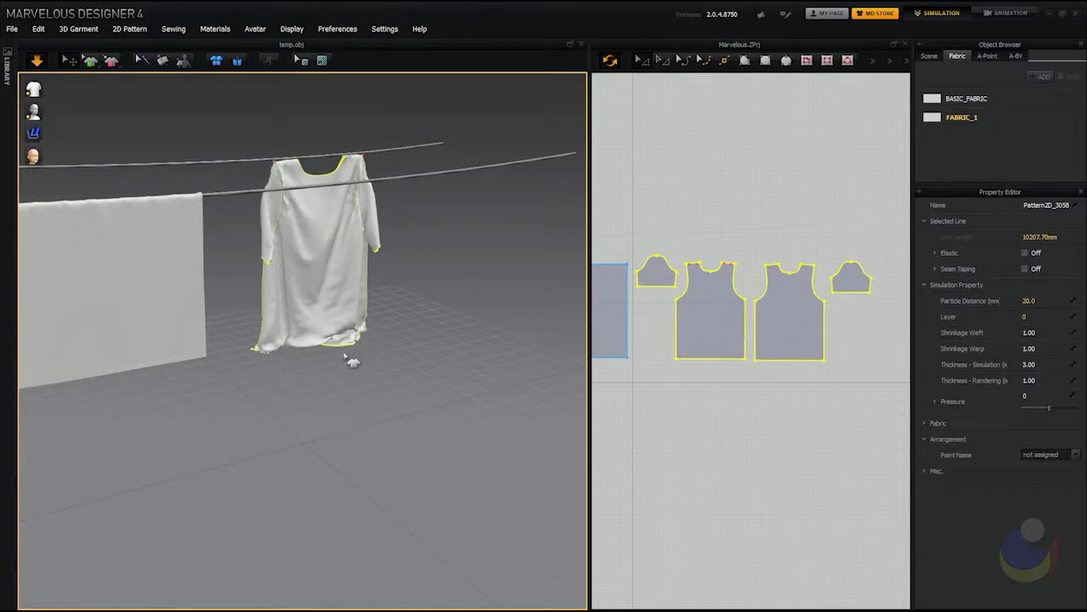
key(space)
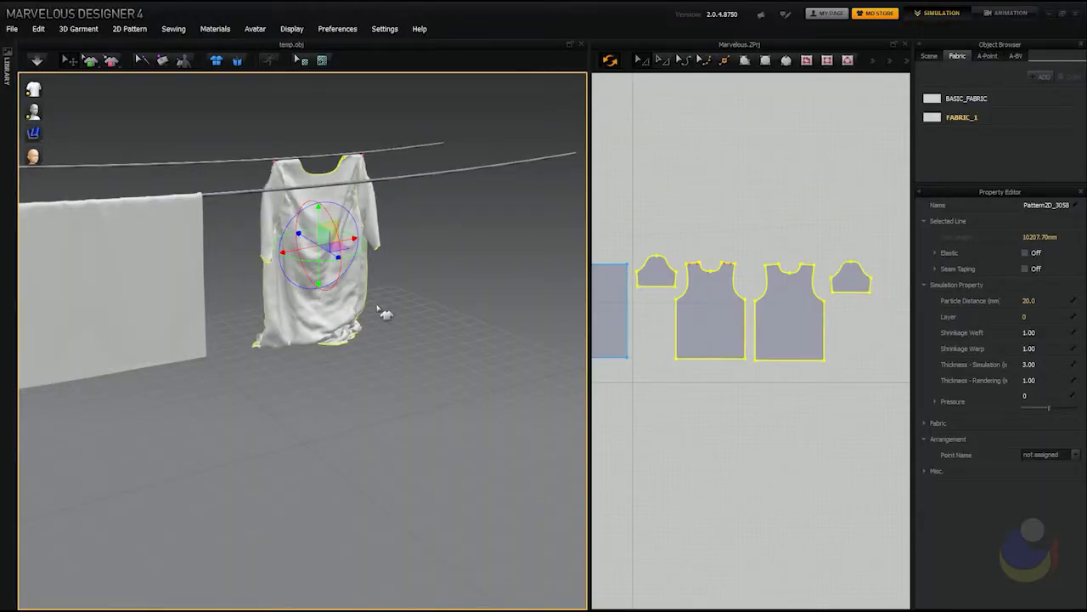
key(ctrl+z)
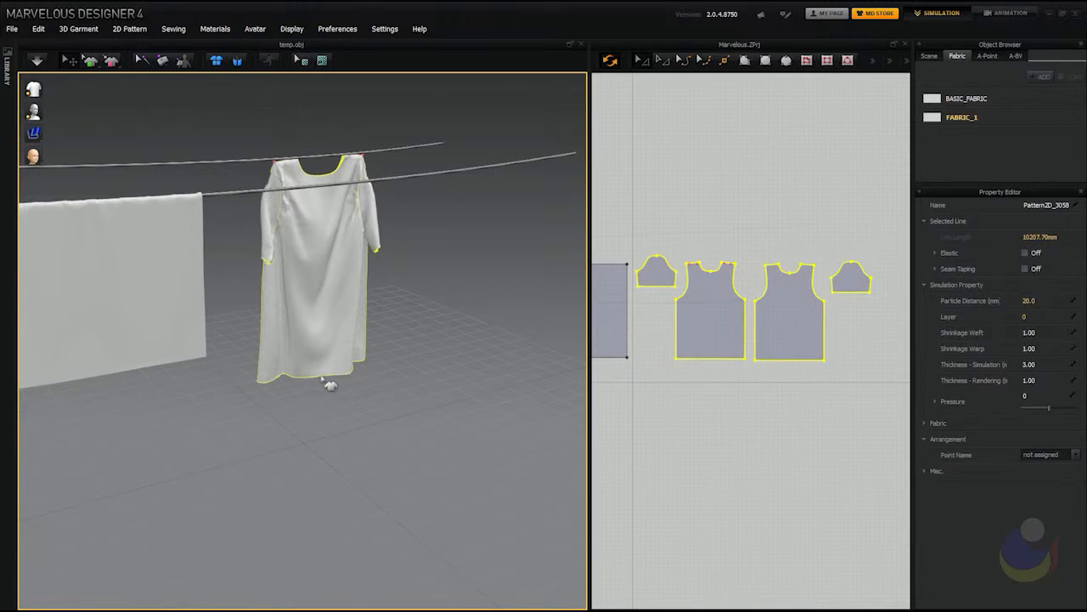
Turn off ground collision in the simulation properties and simulate the shirt again
click(382, 30)
click(337, 29)
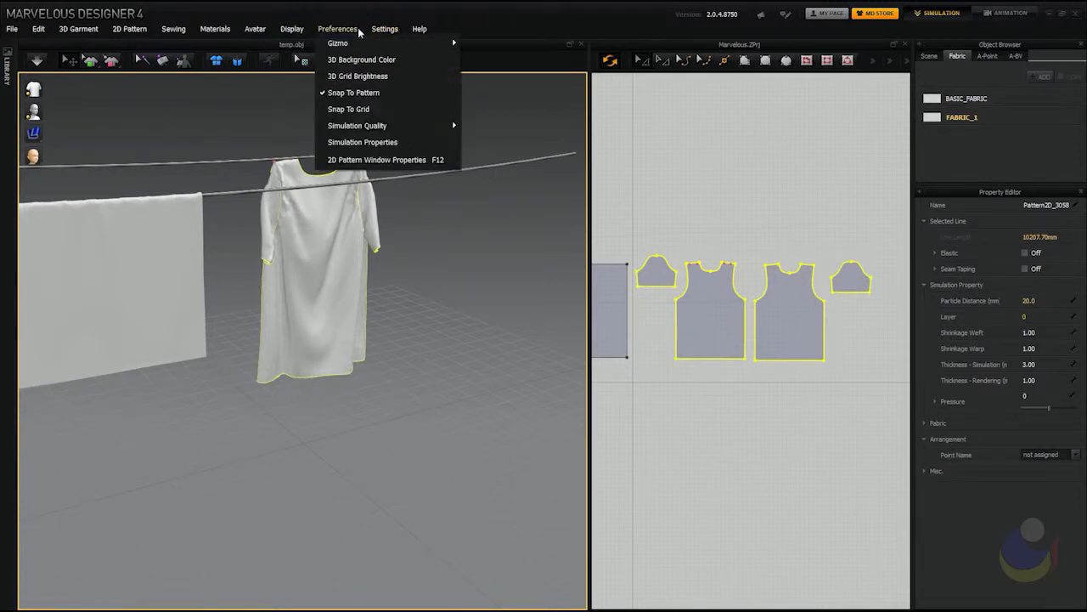
click(361, 143)
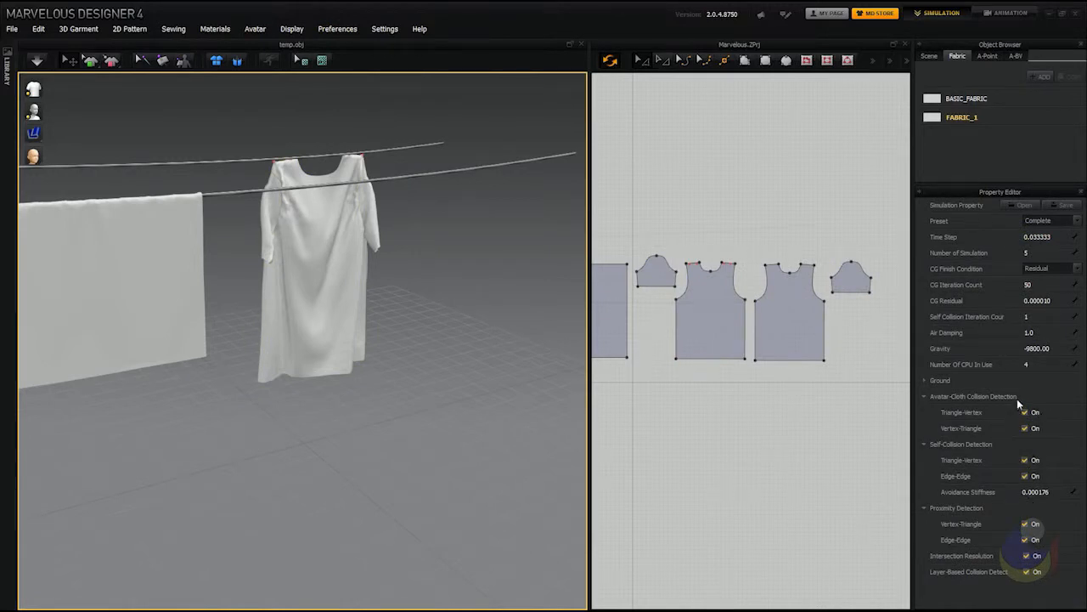
click(926, 381)
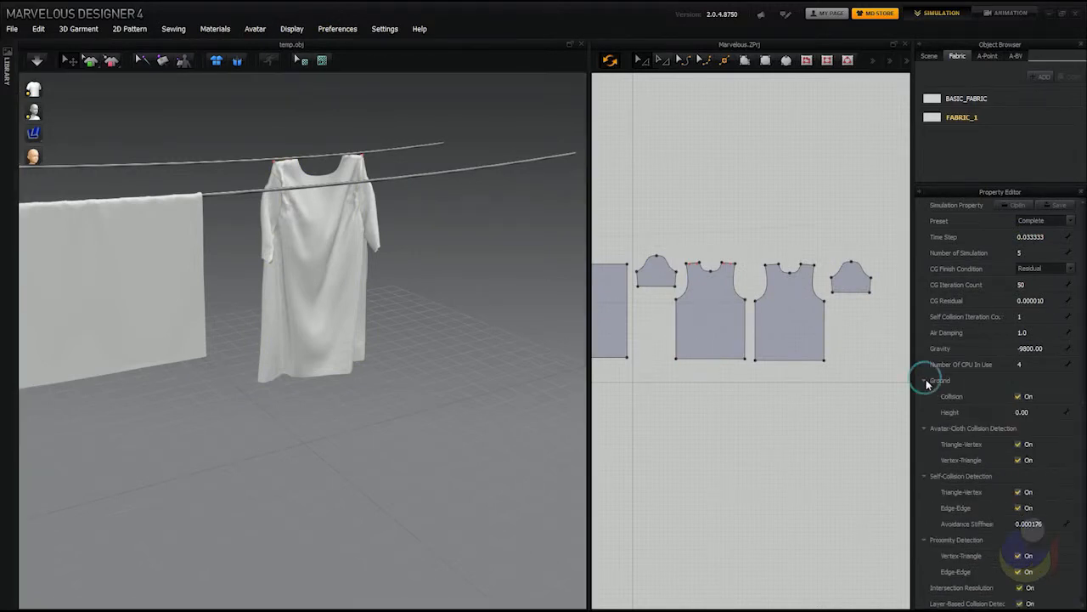
click(1019, 397)
click(422, 374)
key(space)
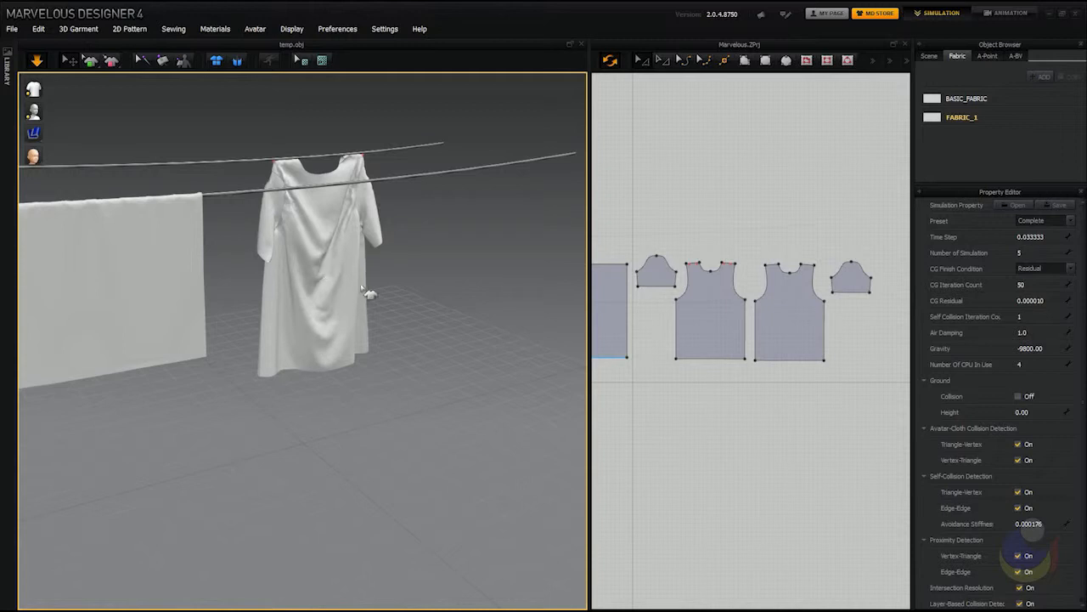
key(space)
Select the shirt's front and back body panels and both sleeves, freeze them, and clear the selection
mouse_move(413, 311)
right_down()
mouse_move(473, 311)
mouse_move(383, 296)
mouse_move(394, 307)
right_up()
middle_drag(393, 310, 414, 294)
drag(635, 241, 869, 403)
right_click(393, 294)
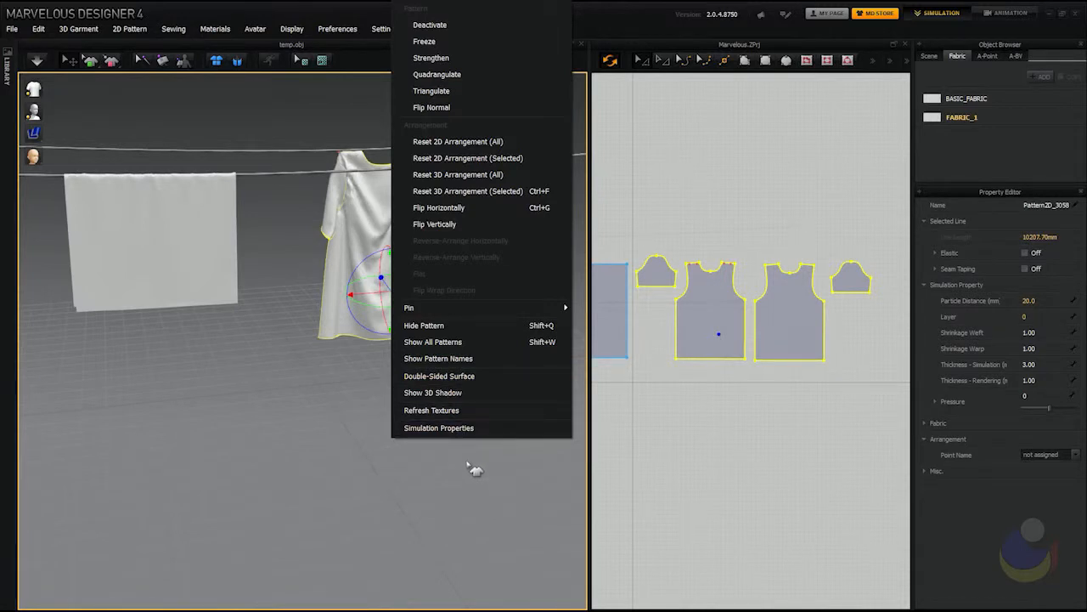
click(424, 43)
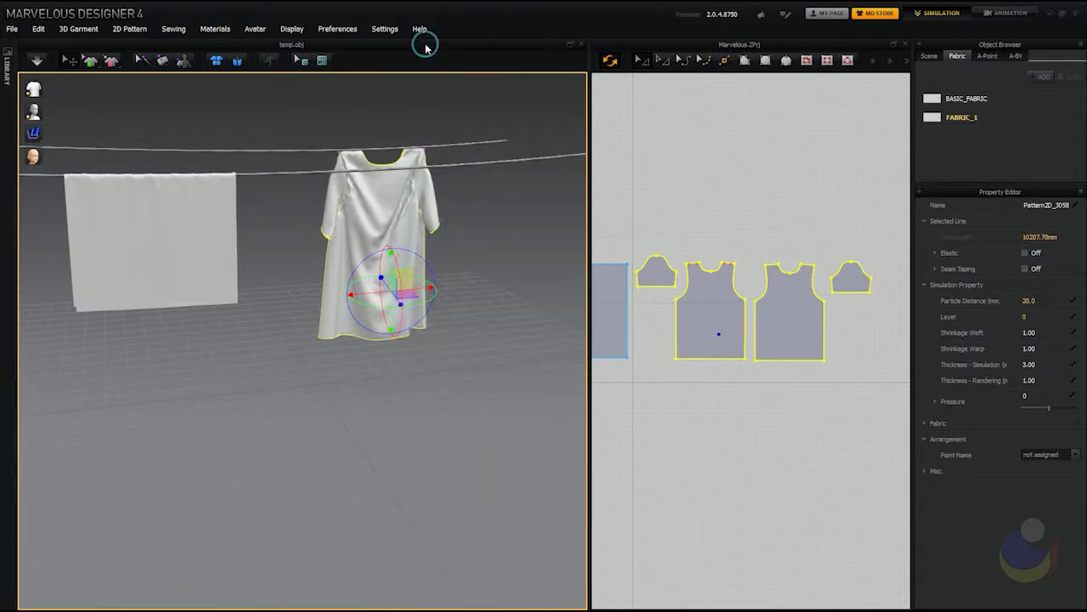
middle_drag(267, 302, 347, 330)
right_drag(442, 290, 401, 315)
middle_drag(417, 318, 382, 331)
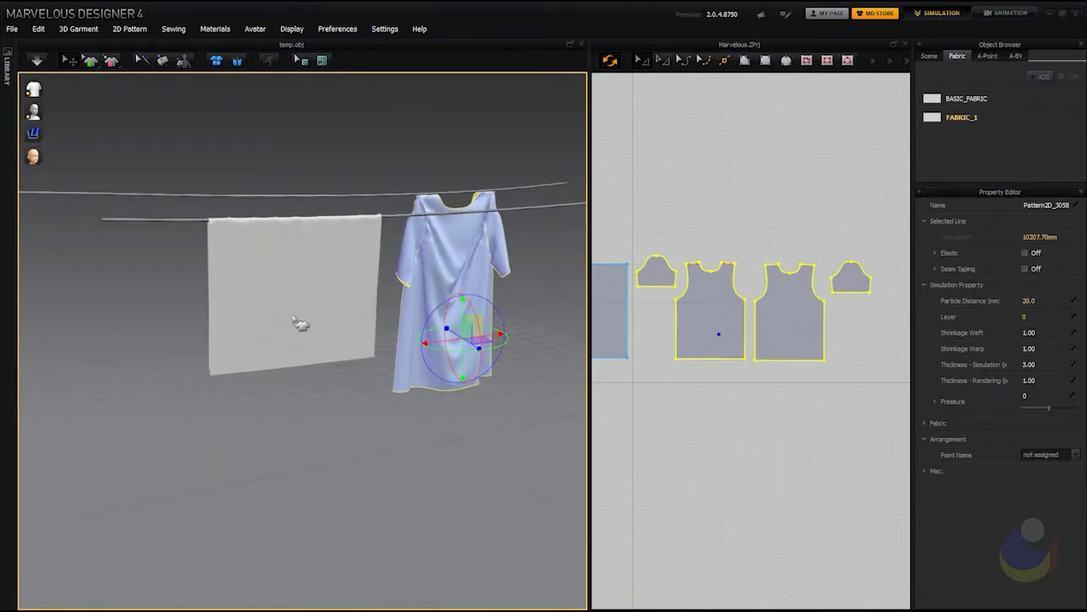
click(297, 396)
right_drag(397, 336, 378, 353)
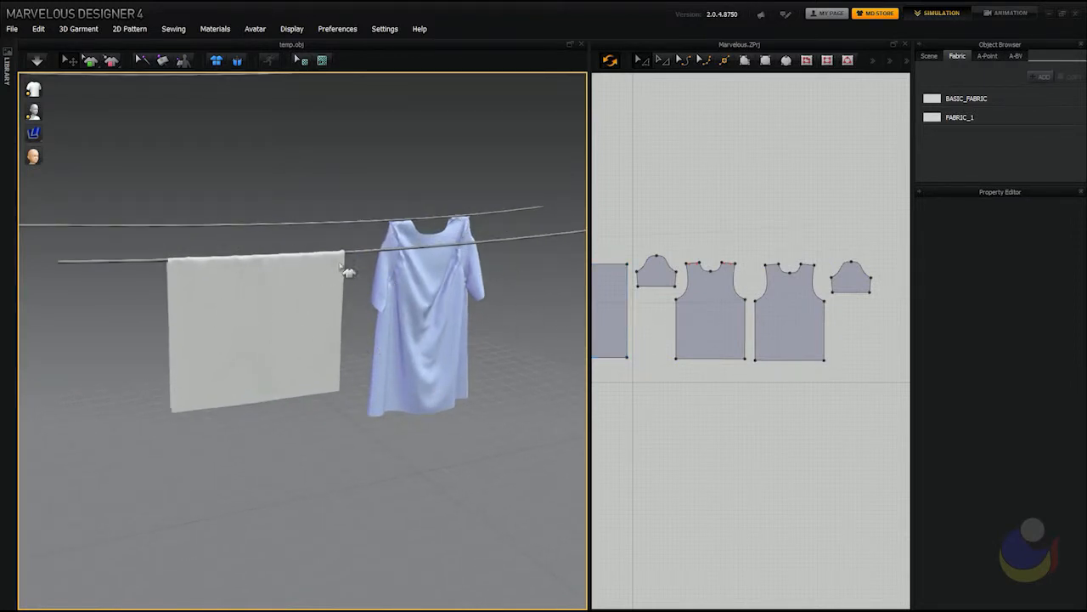
right_drag(303, 348, 284, 337)
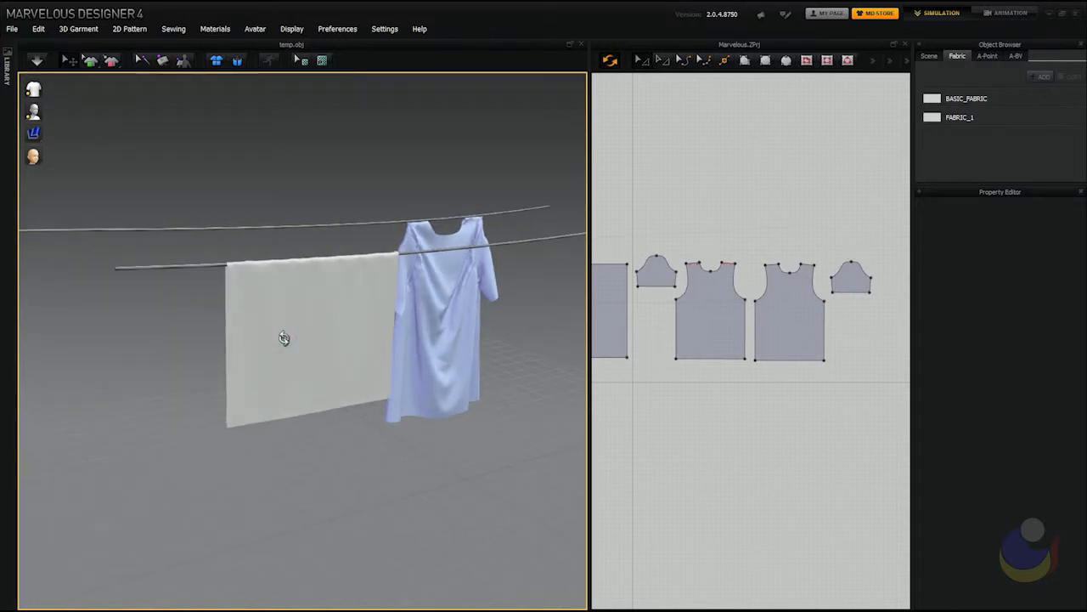
Select the draped sheet and widen the 2D pattern area to bring its whole pattern into view
click(343, 277)
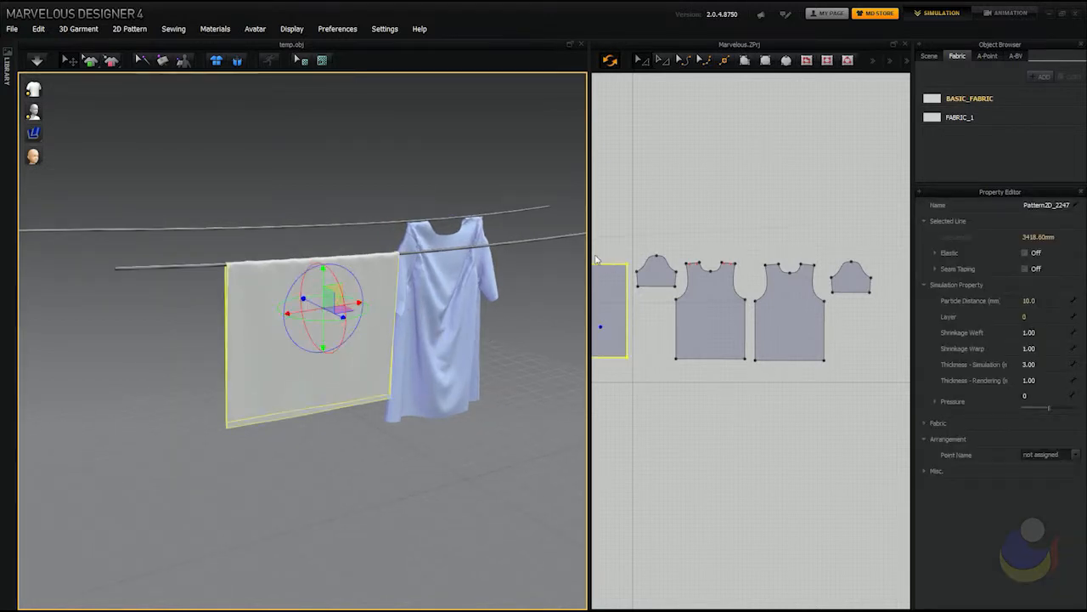
drag(589, 252, 497, 255)
middle_drag(584, 340, 706, 324)
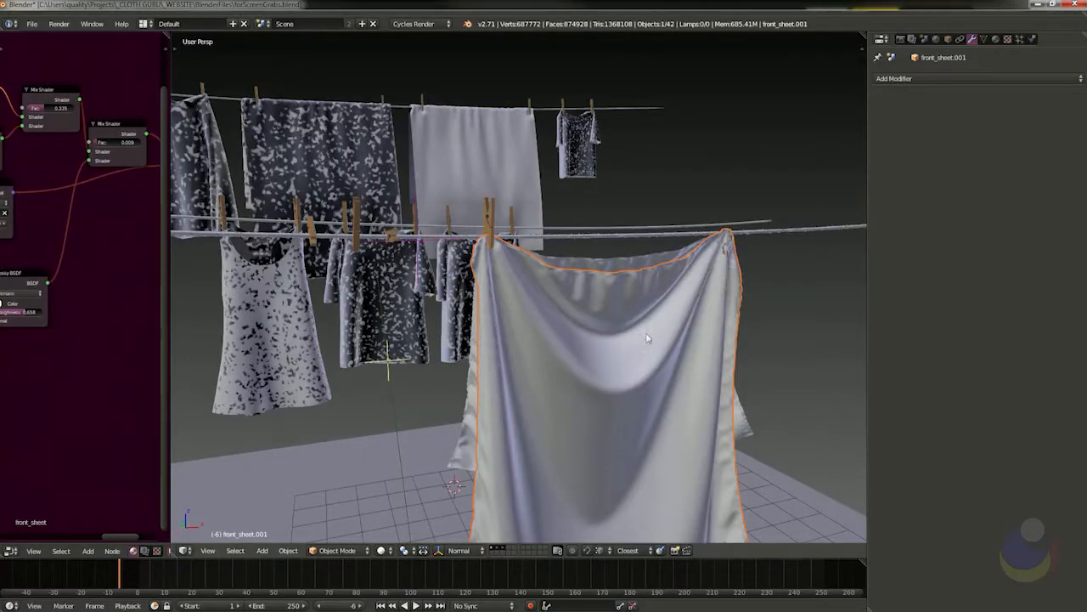
Switch to Blender and examine the drape, folds and puckered side edges of the front sheet on the clothesline
scroll(578, 330, up, 5)
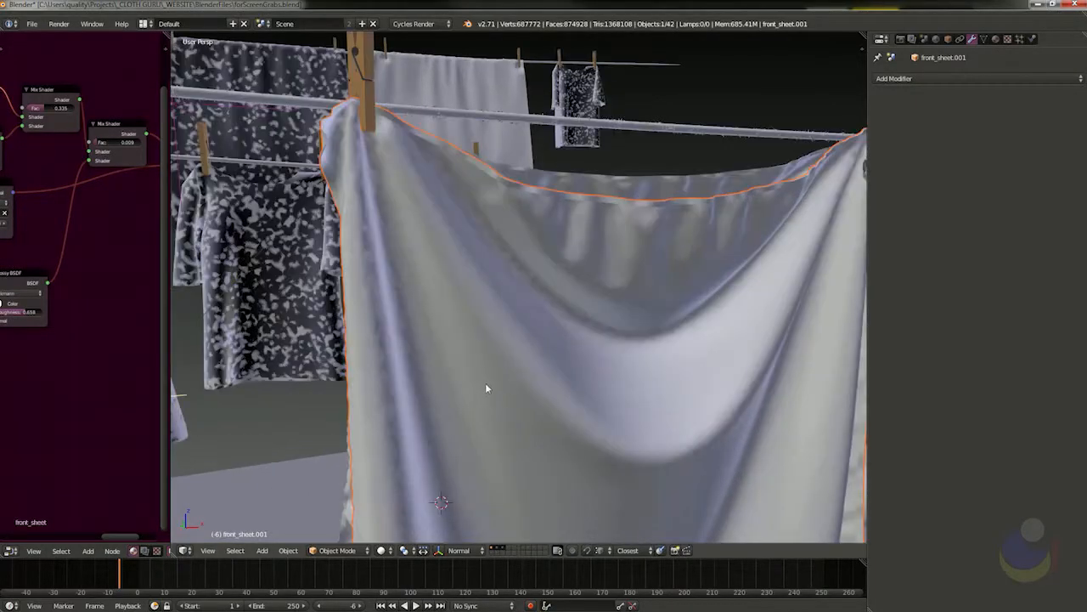
scroll(545, 326, down, 6)
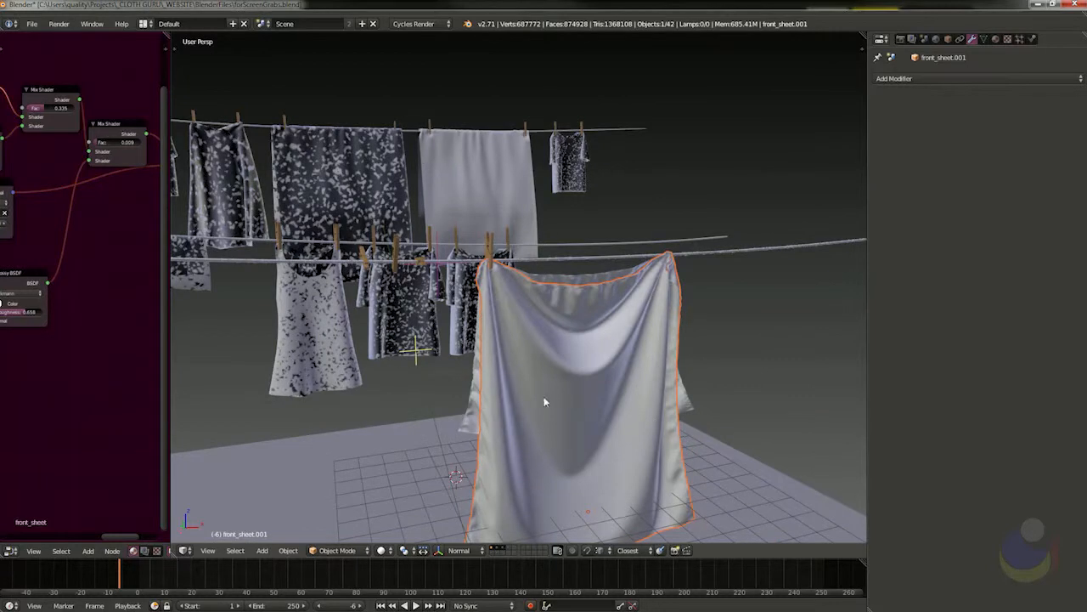
shift+middle_drag(474, 430, 498, 352)
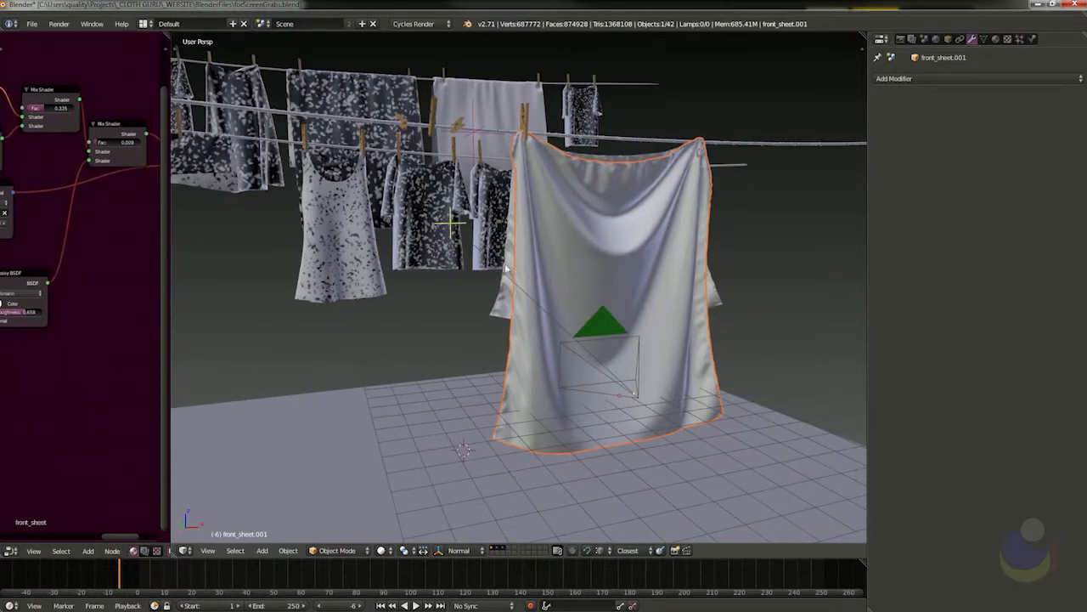
scroll(512, 252, up, 3)
middle_drag(539, 294, 554, 298)
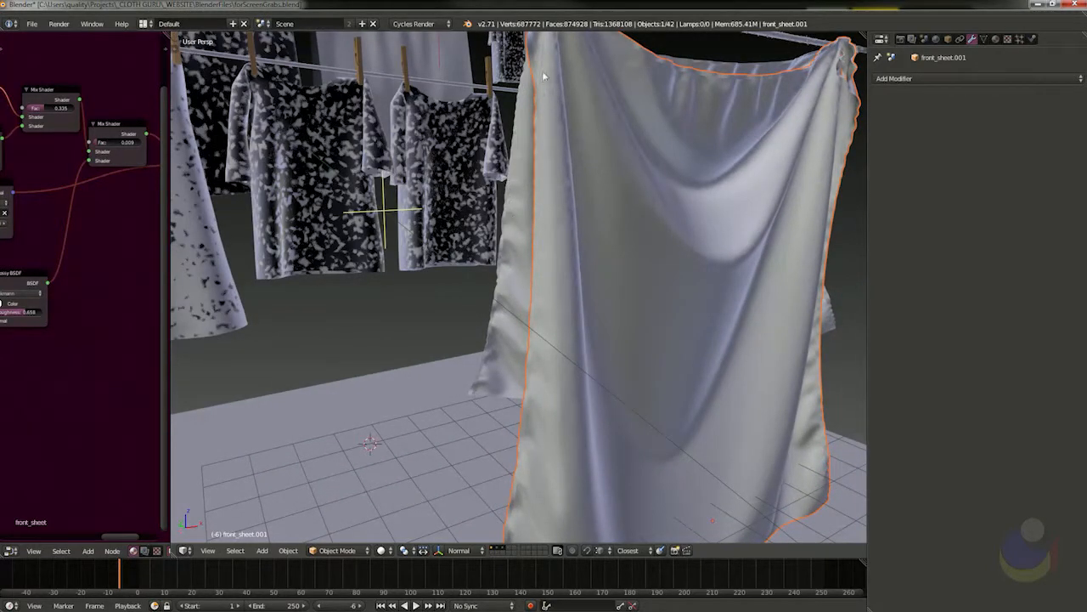
middle_drag(541, 482, 533, 241)
middle_drag(512, 413, 503, 204)
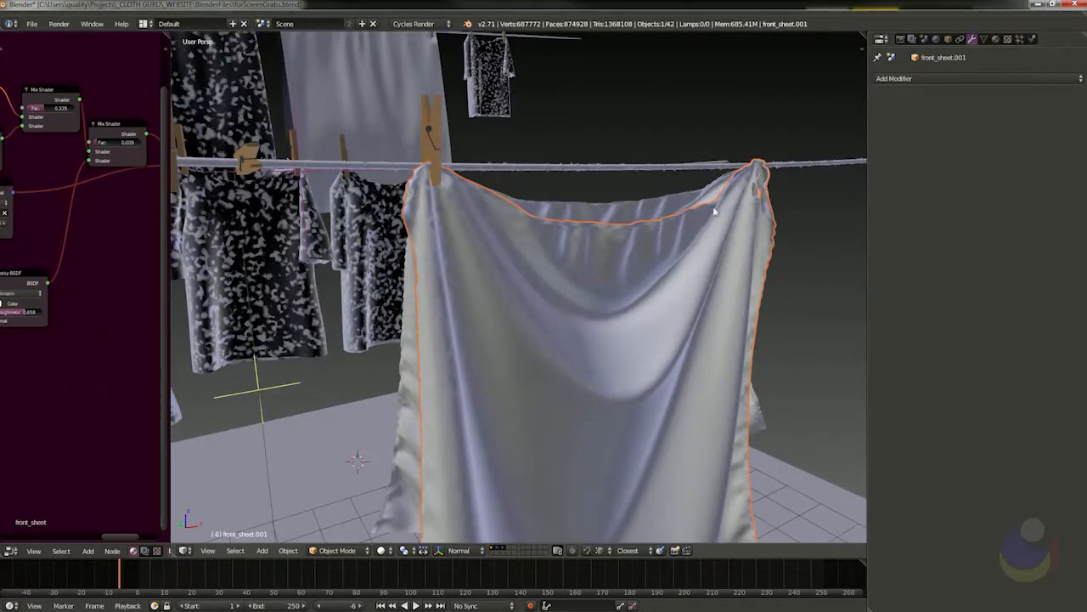
middle_drag(433, 293, 585, 146)
scroll(519, 257, down, 2)
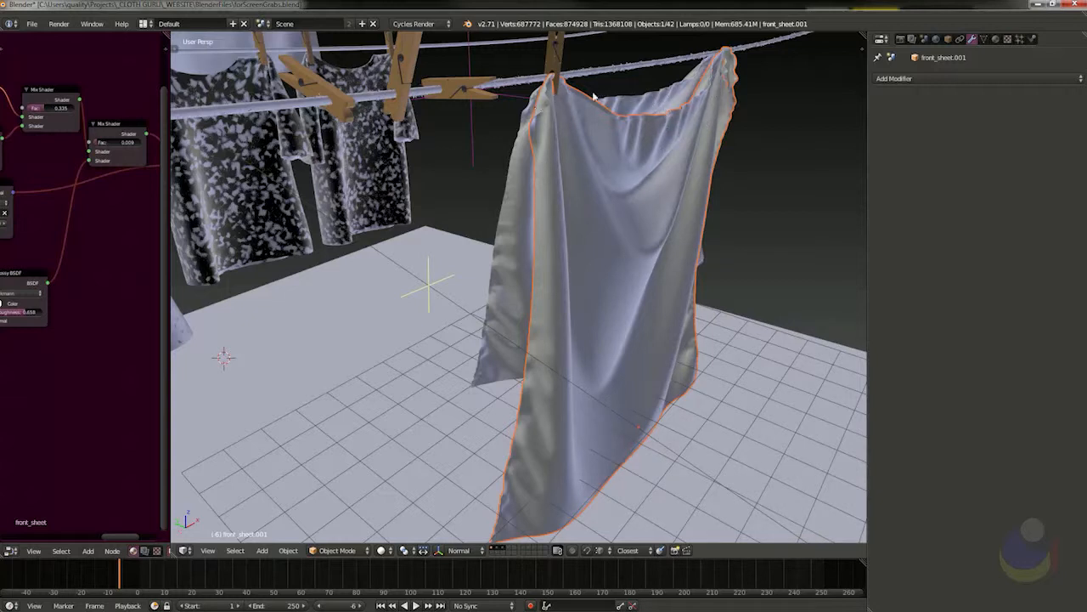
middle_drag(606, 205, 661, 171)
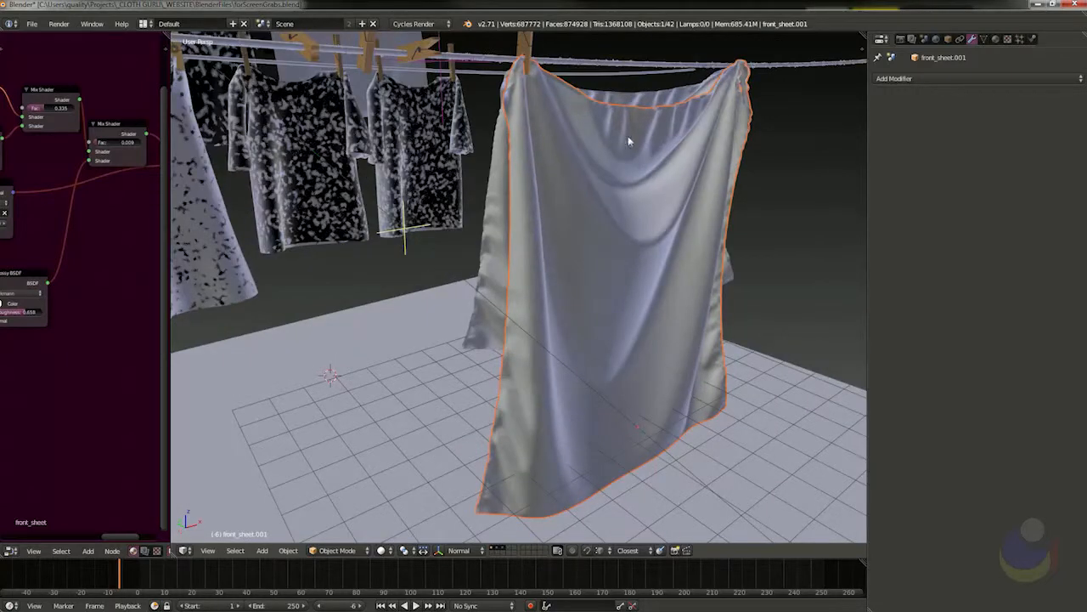
middle_drag(608, 255, 540, 238)
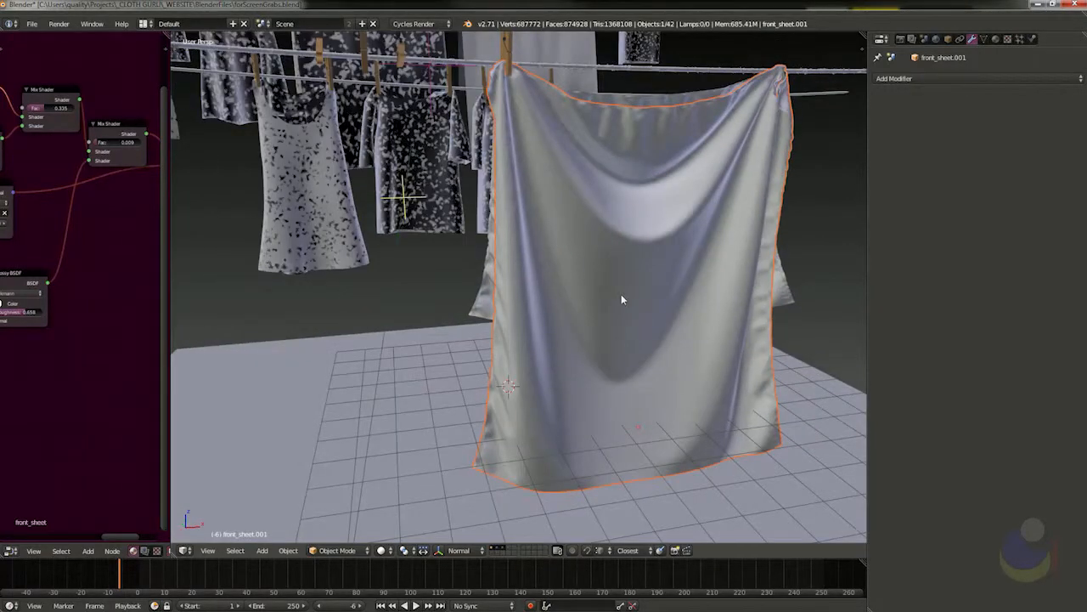
scroll(621, 294, down, 3)
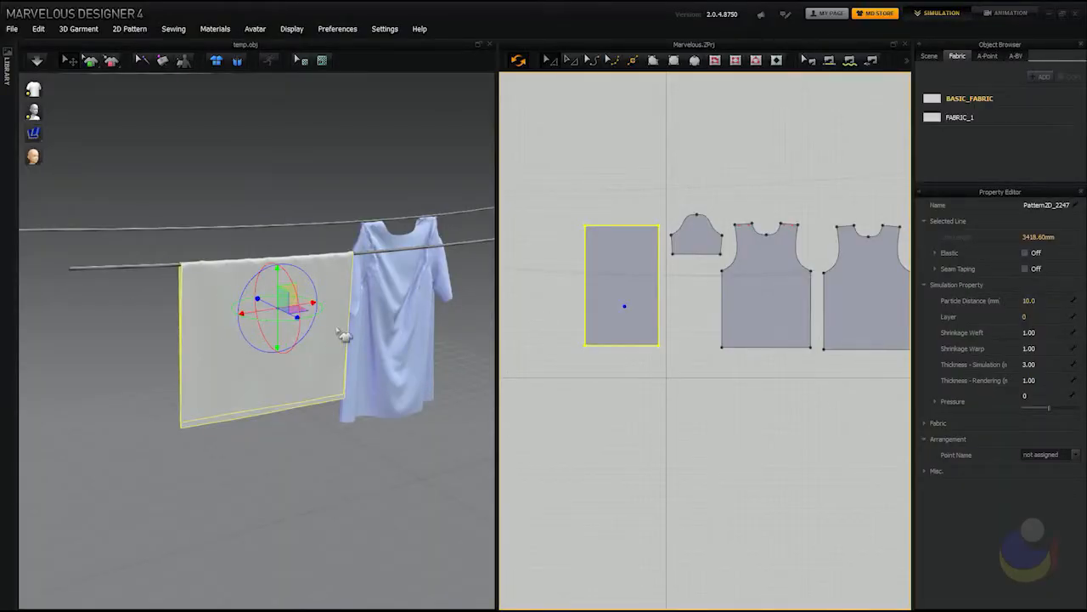
Compare the plain draped sheet in Marvelous Designer with the wrinkled hems of the front sheet in Blender
scroll(208, 312, up, 3)
right_drag(270, 380, 209, 340)
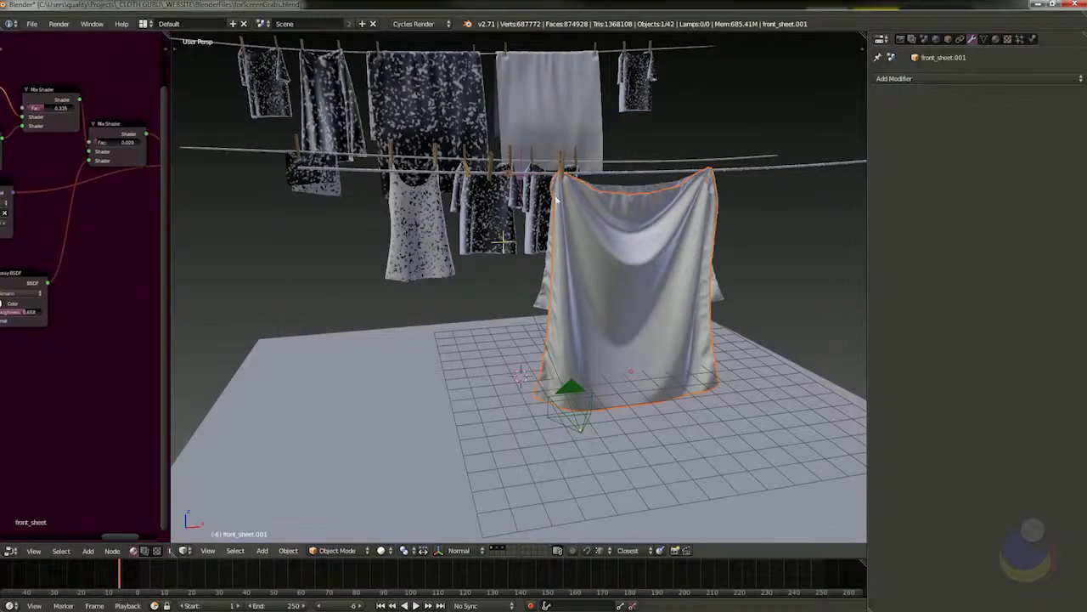
scroll(650, 336, up, 5)
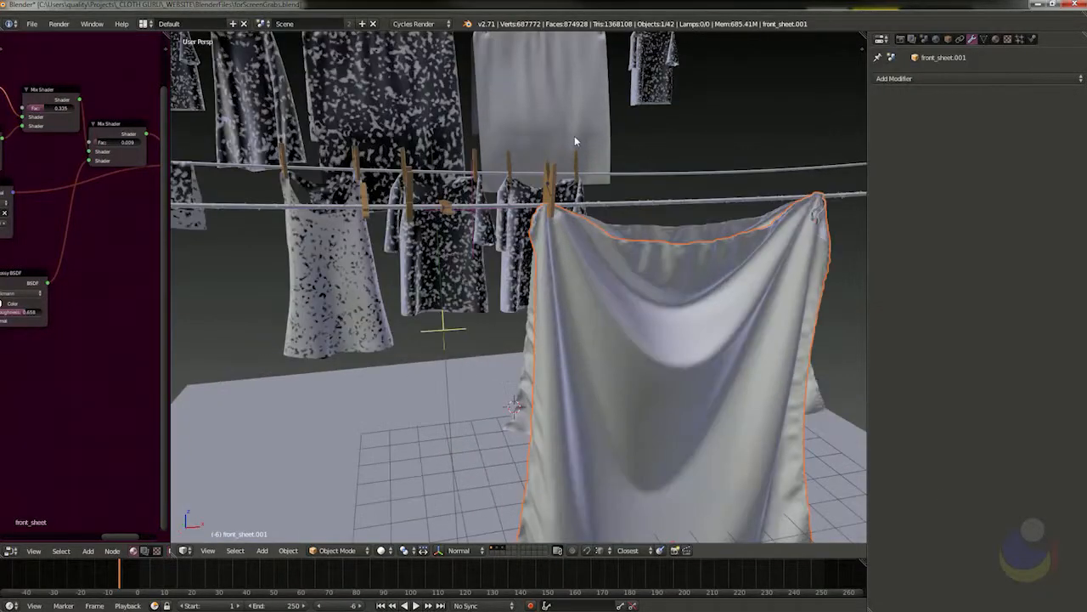
middle_drag(650, 336, 747, 400)
middle_drag(809, 428, 556, 277)
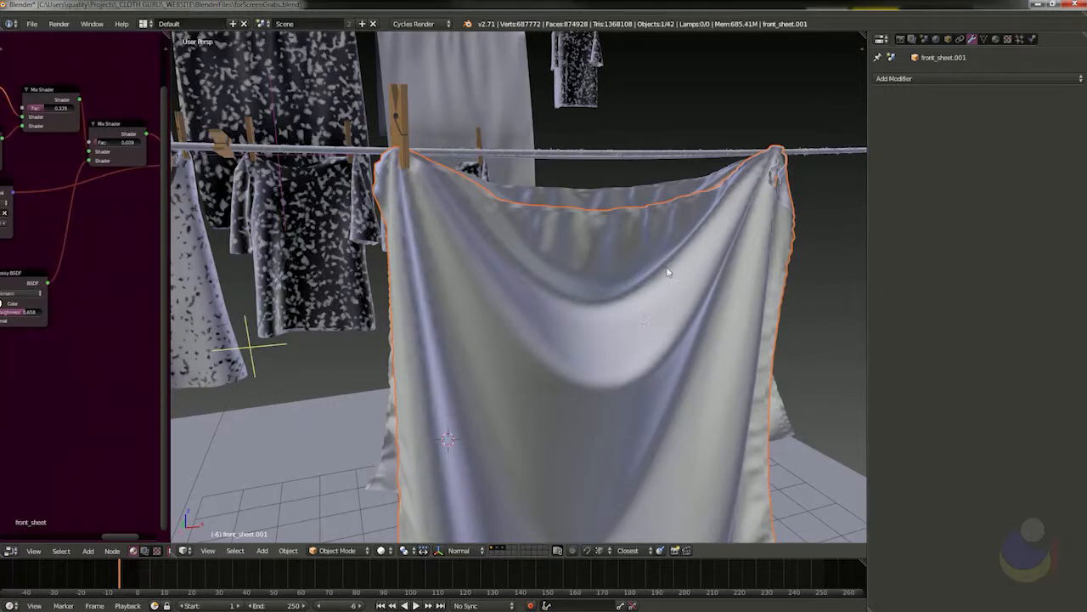
mouse_move(444, 181)
middle_down()
mouse_move(427, 291)
mouse_move(459, 300)
mouse_move(424, 181)
middle_up()
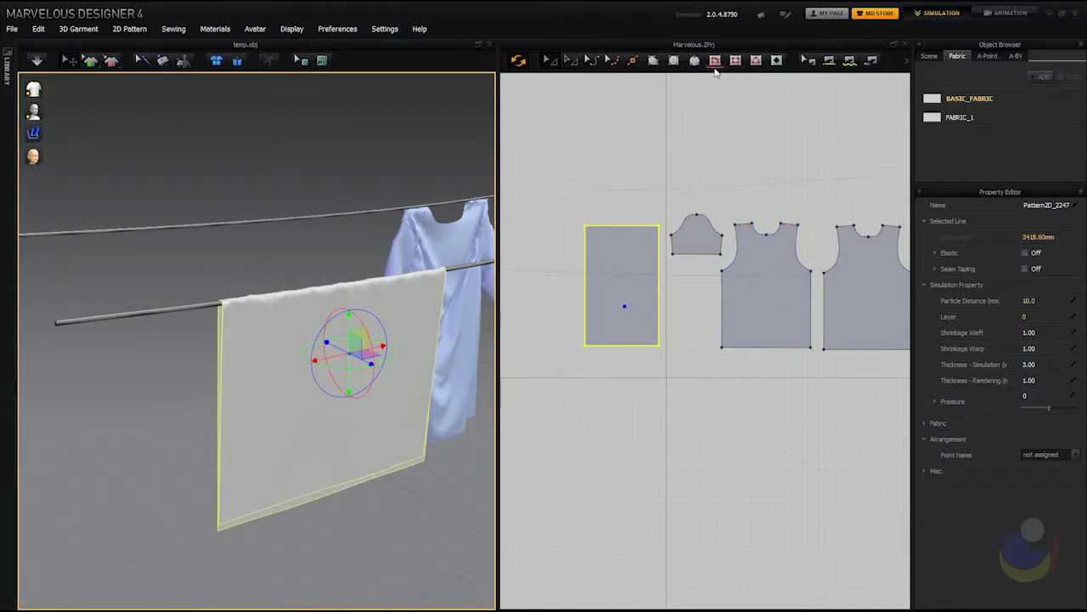
In Marvelous Designer, draw a vertical internal line about 1060 mm long just inside the sheet pattern's left edge
scroll(571, 244, up, 3)
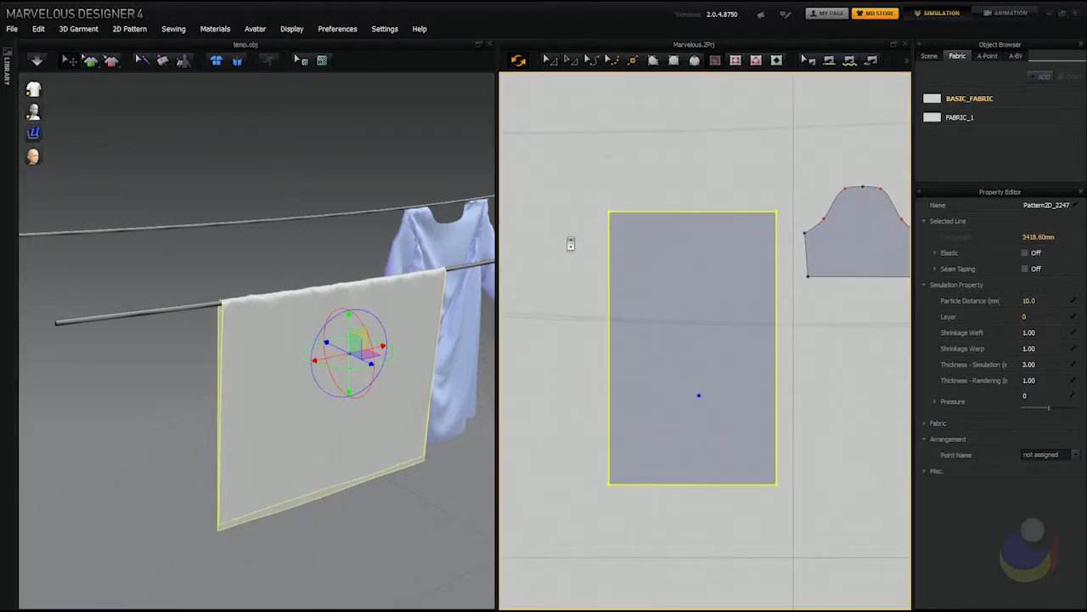
click(717, 64)
drag(612, 212, 611, 485)
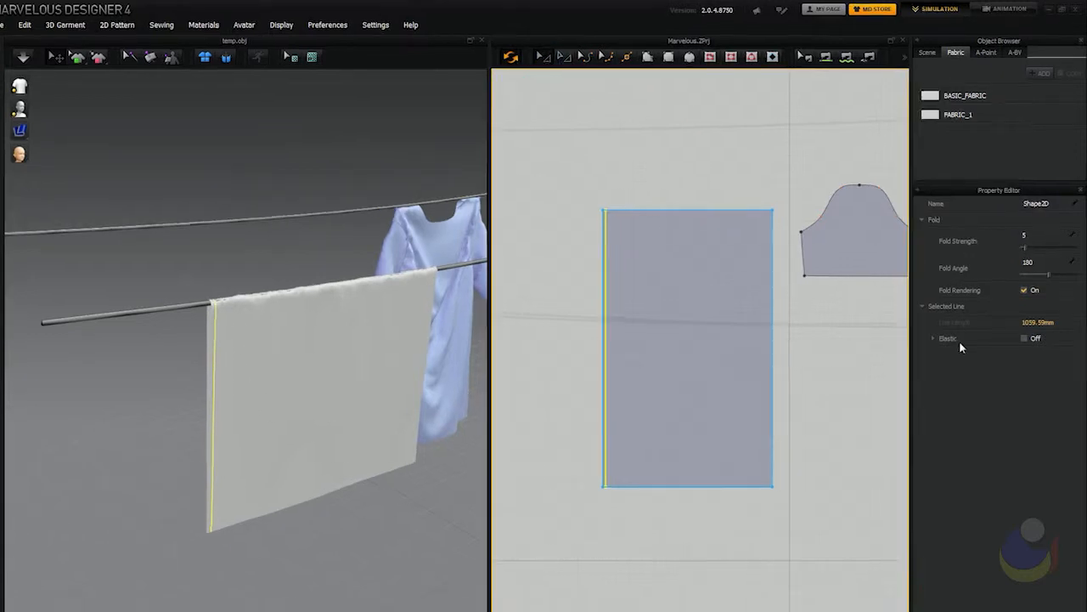
Turn on elastic for the sheet's internal line with a ratio of 95 and simulate the sheet
click(1025, 338)
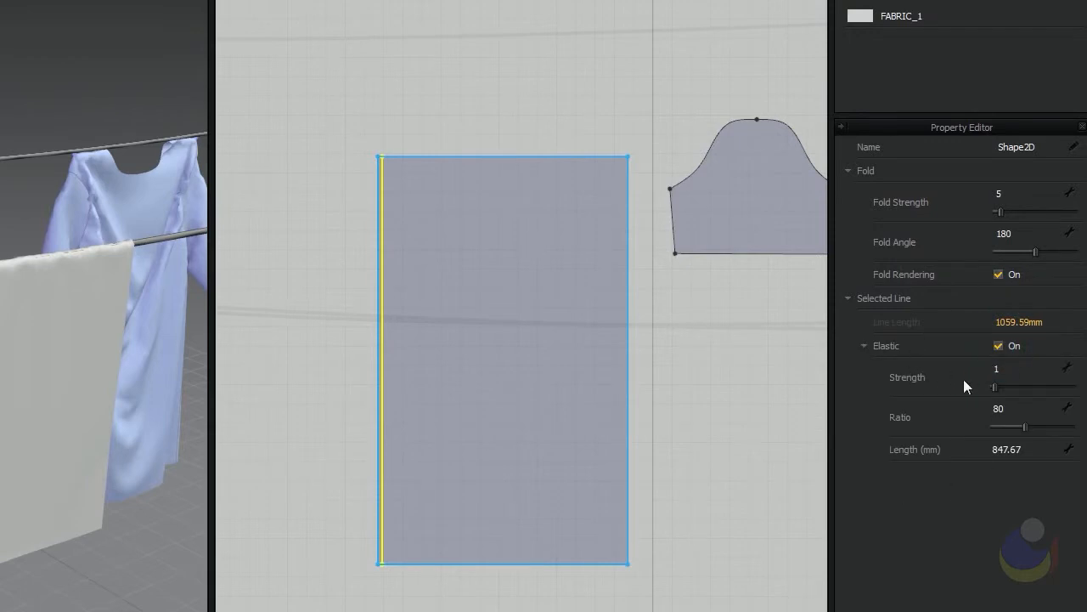
click(999, 409)
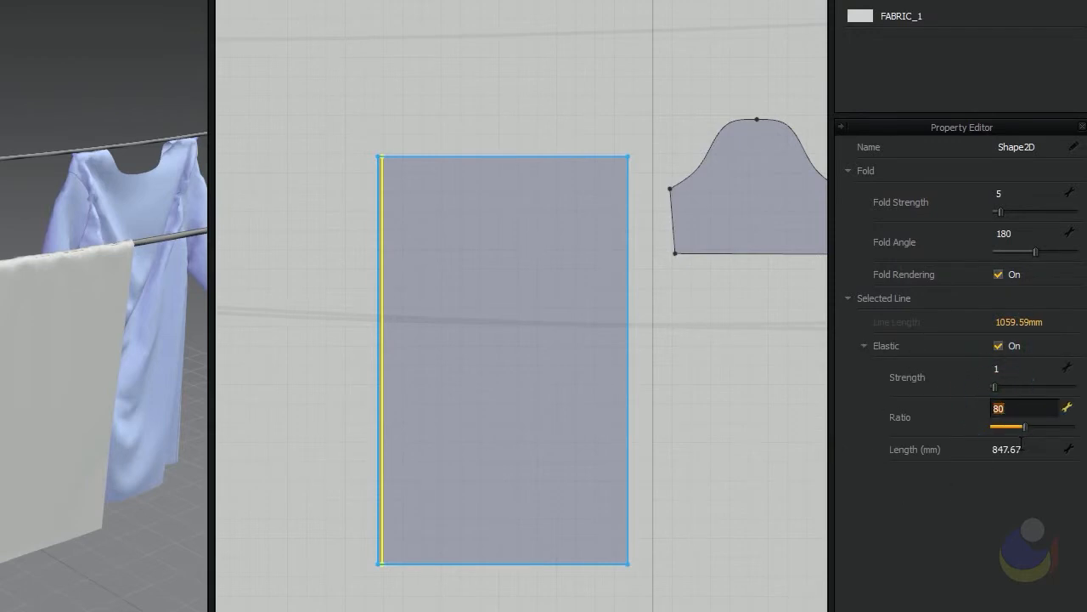
text(95)
key(Return)
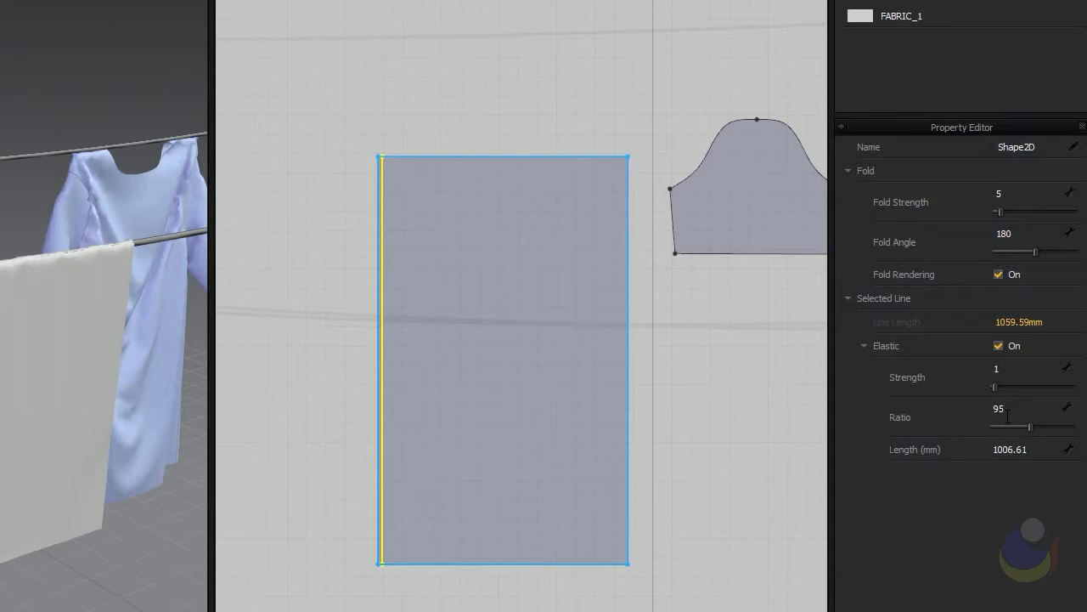
click(1006, 410)
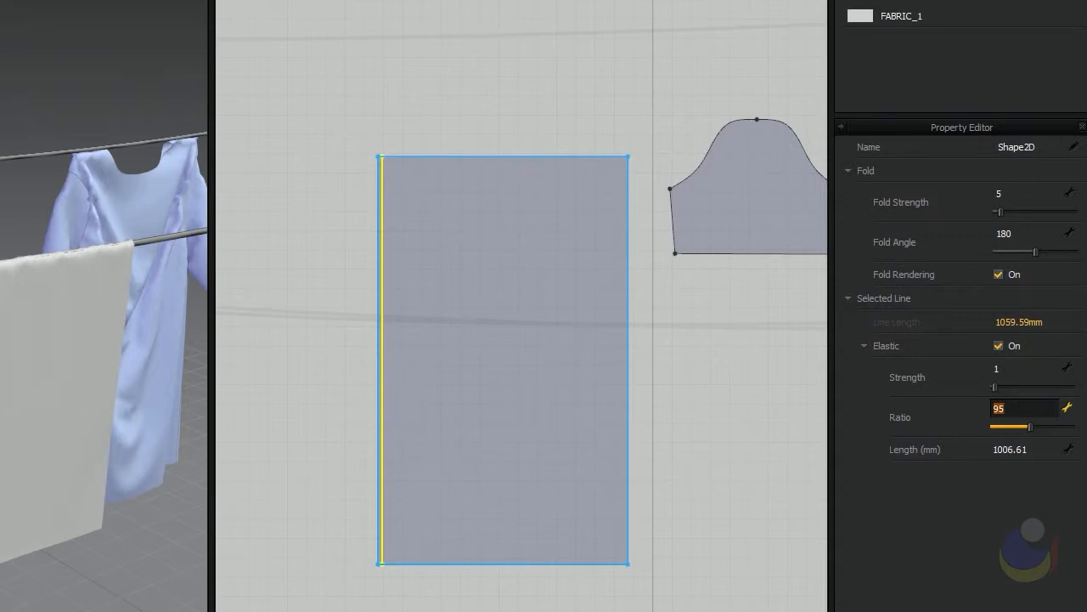
key(Return)
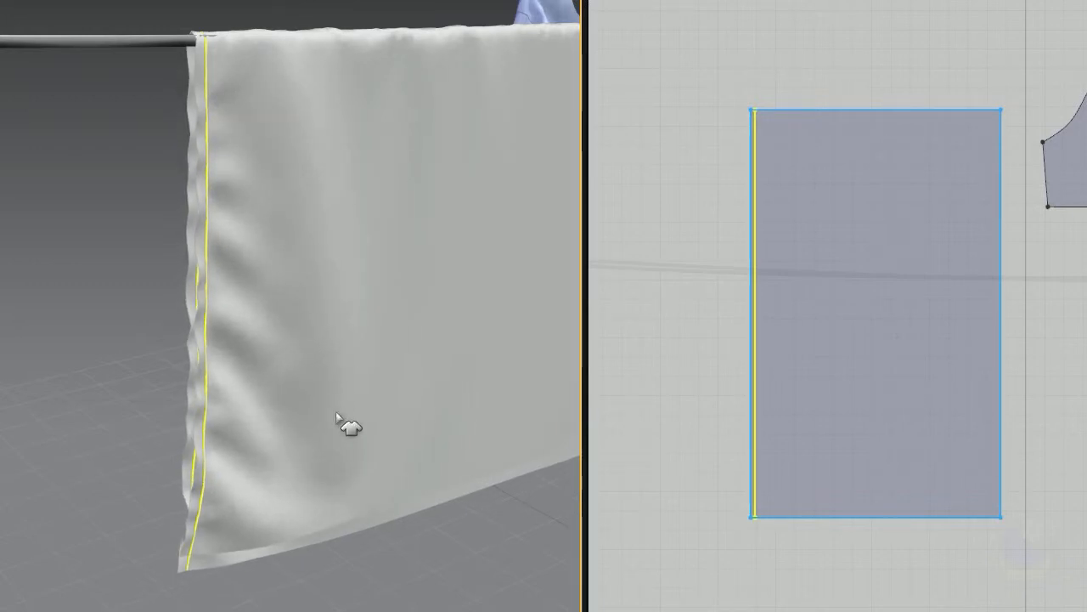
Inspect the elastic edge wrinkles on the hanging sheet and the overall layout of the patterns
scroll(400, 255, down, 4)
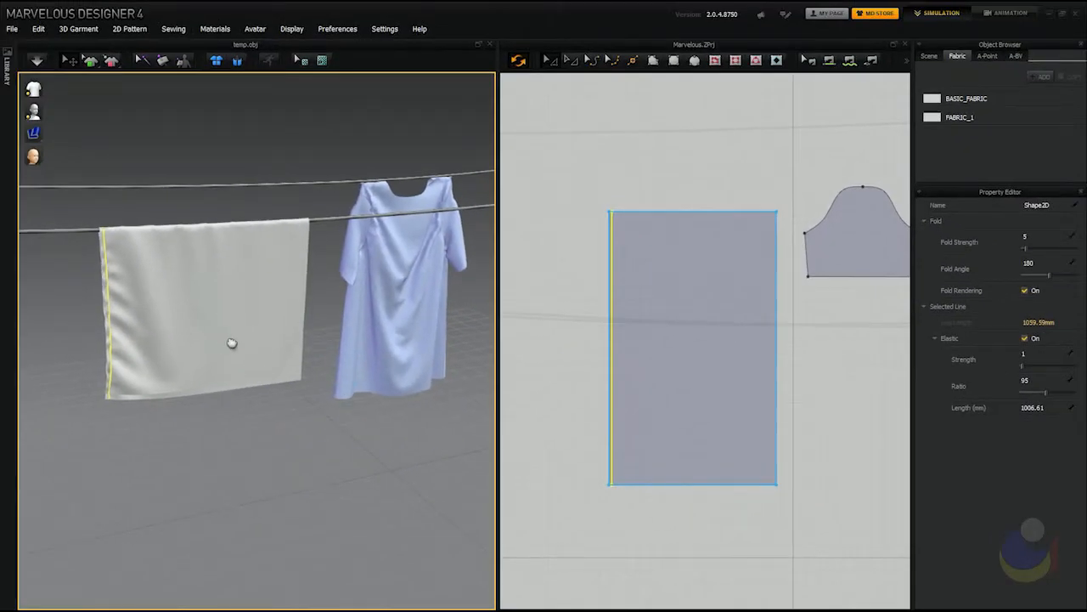
scroll(210, 321, up, 3)
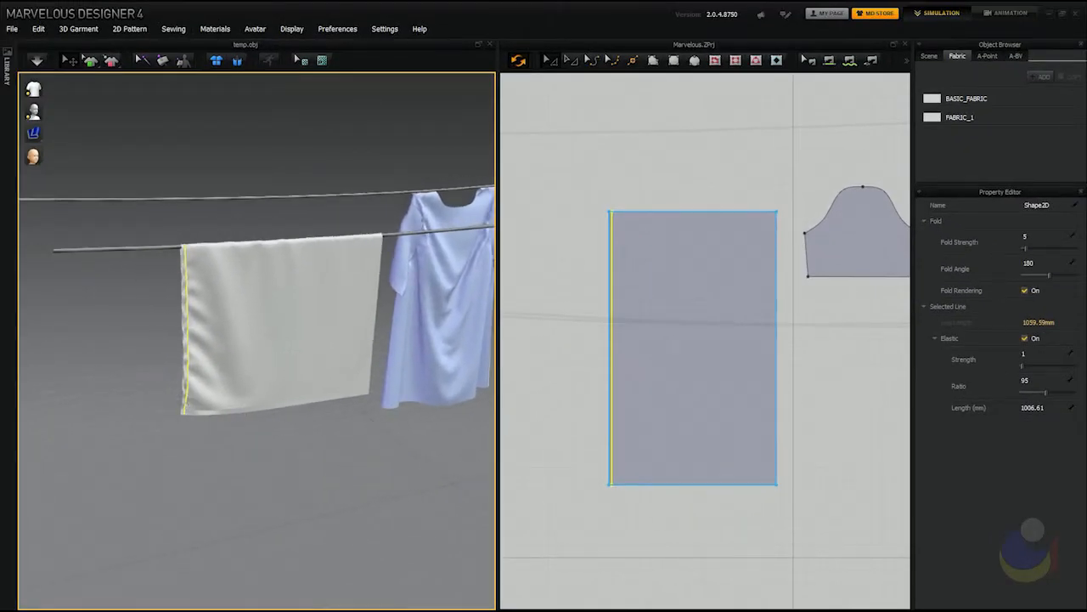
right_drag(255, 372, 205, 389)
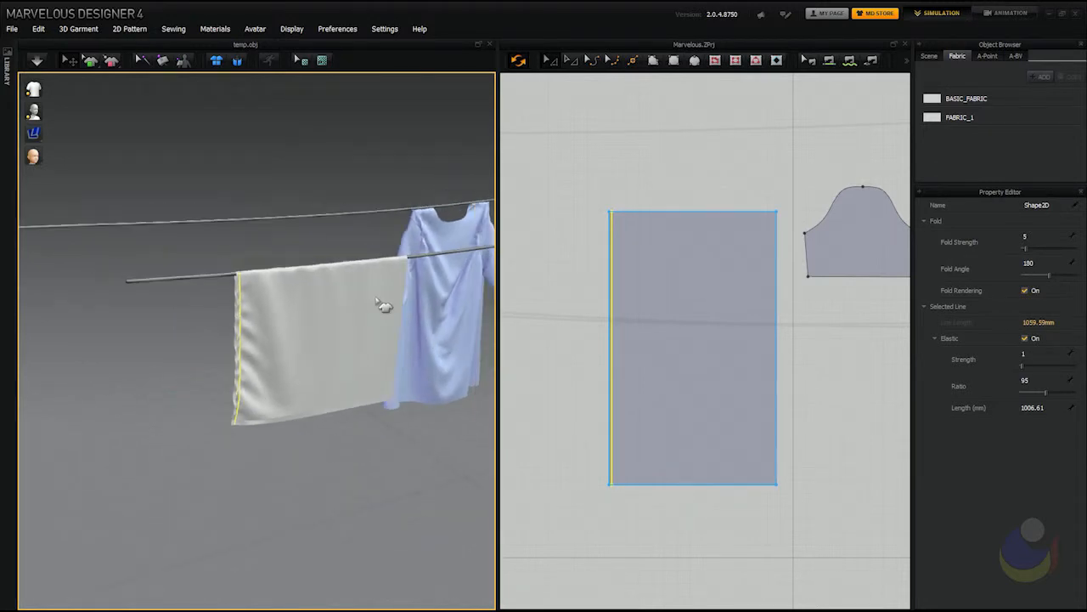
right_drag(384, 306, 306, 295)
scroll(637, 265, down, 2)
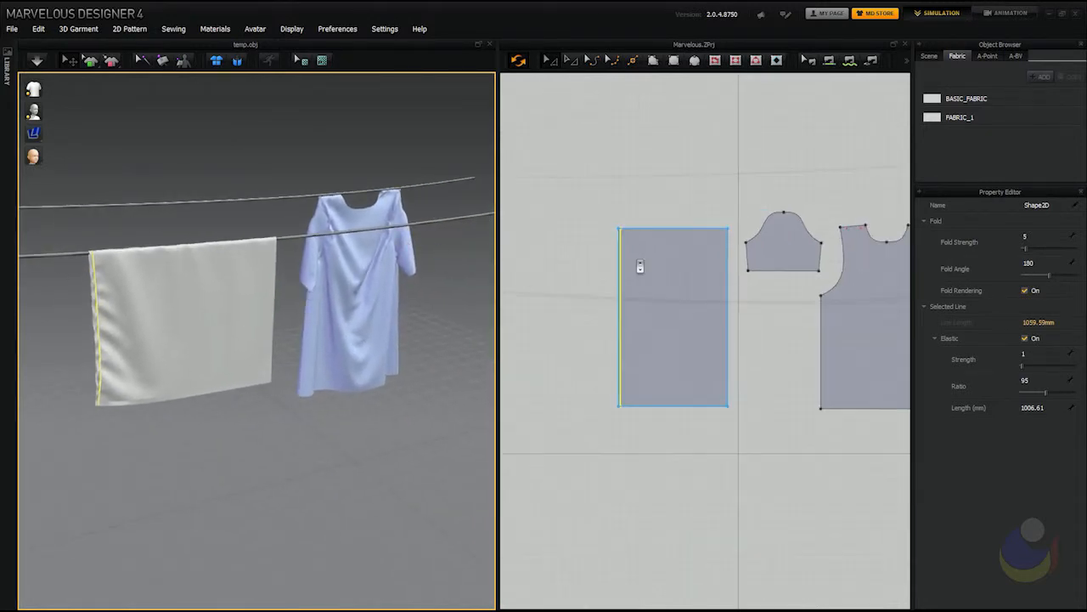
scroll(755, 374, down, 2)
scroll(773, 374, down, 4)
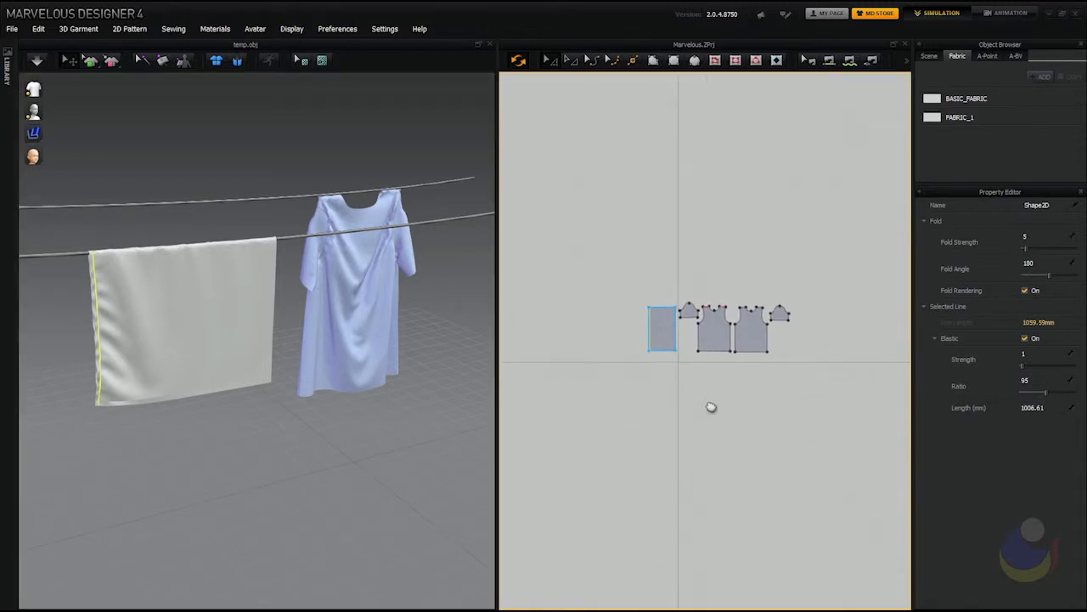
Export all the cloth patterns as a single welded OBJ with the Thick option, overwriting temp.obj
click(12, 29)
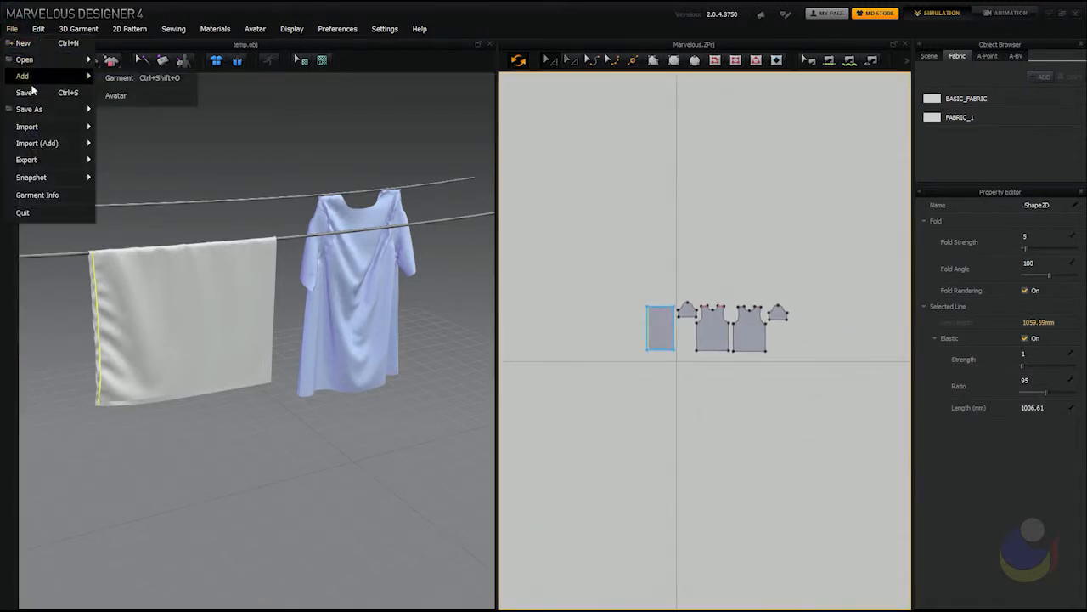
mouse_move(34, 160)
click(112, 161)
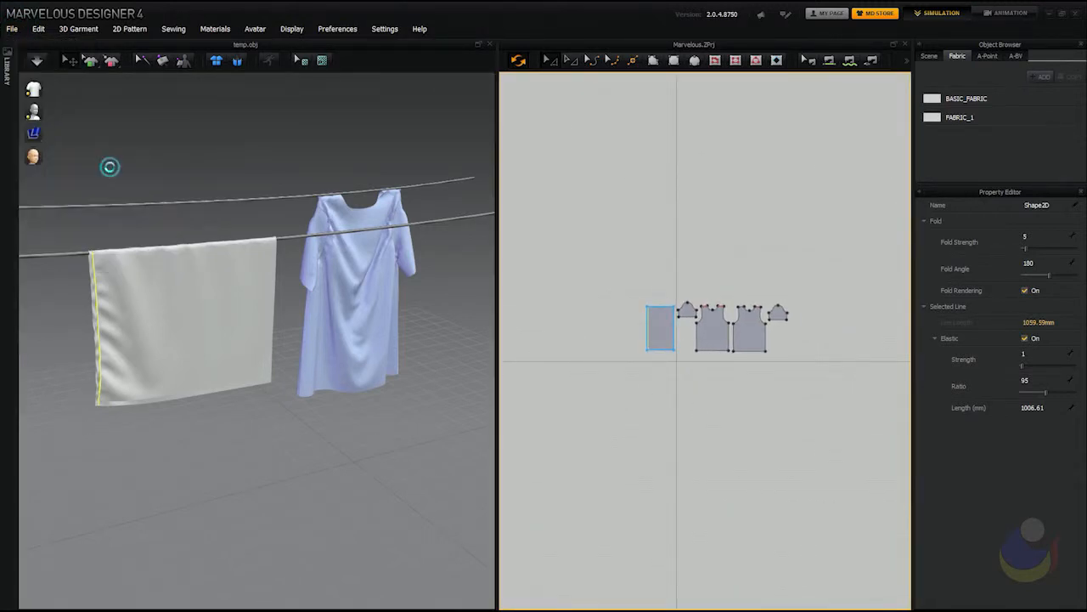
click(243, 279)
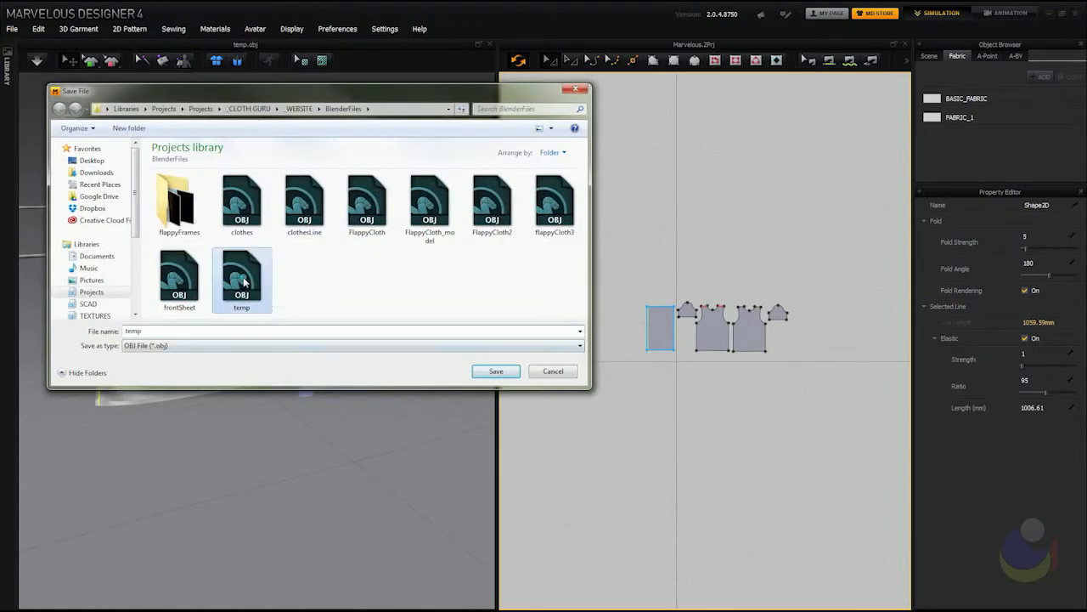
click(513, 374)
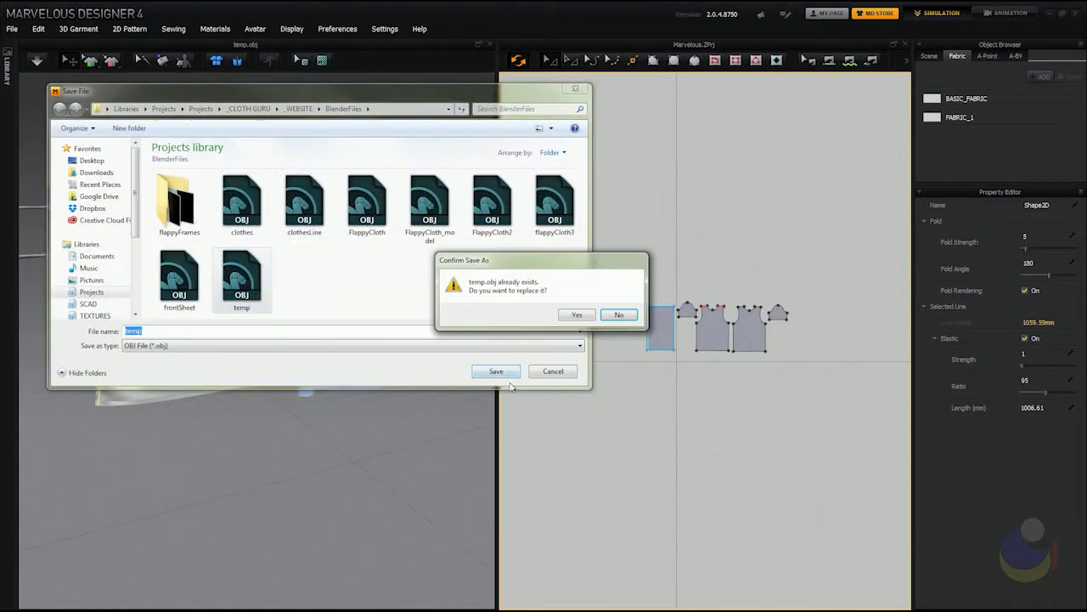
click(582, 315)
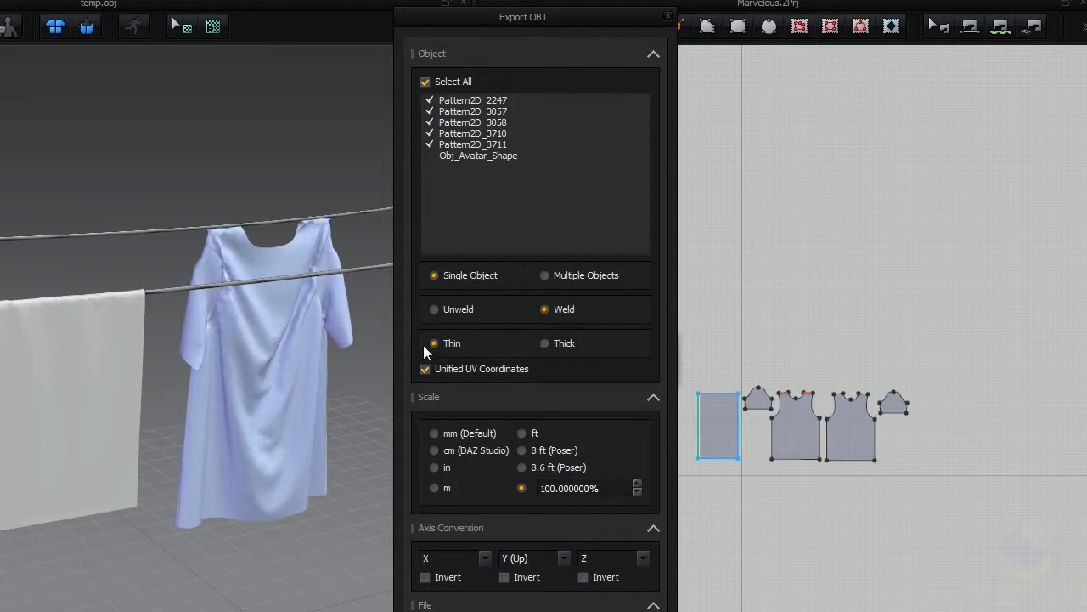
click(545, 344)
key(Return)
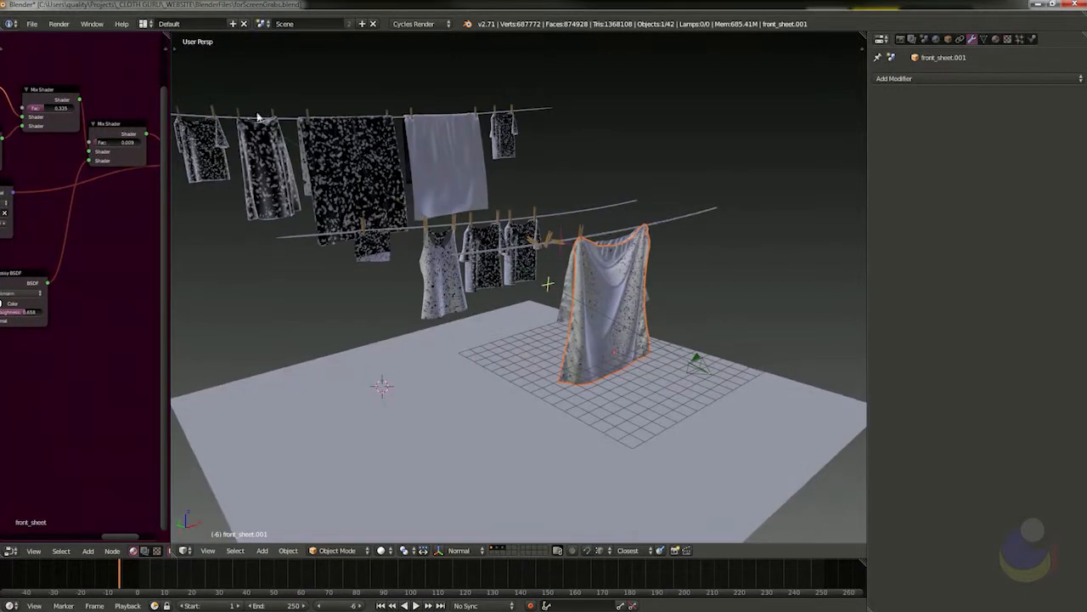
Switch to Blender and import temp.obj from the BlenderFiles folder as a Wavefront OBJ
click(32, 24)
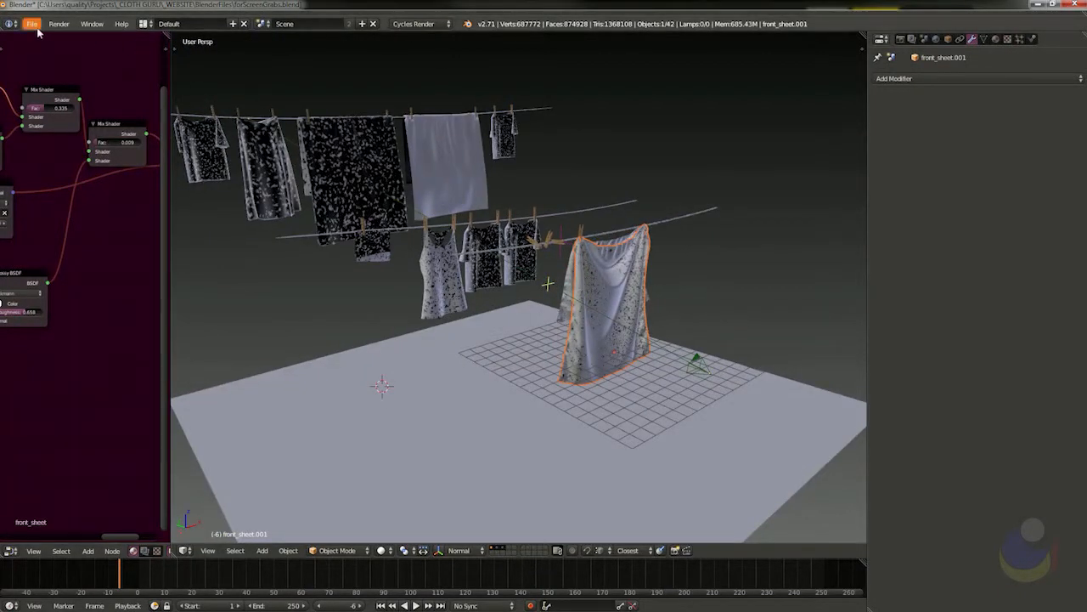
mouse_move(76, 224)
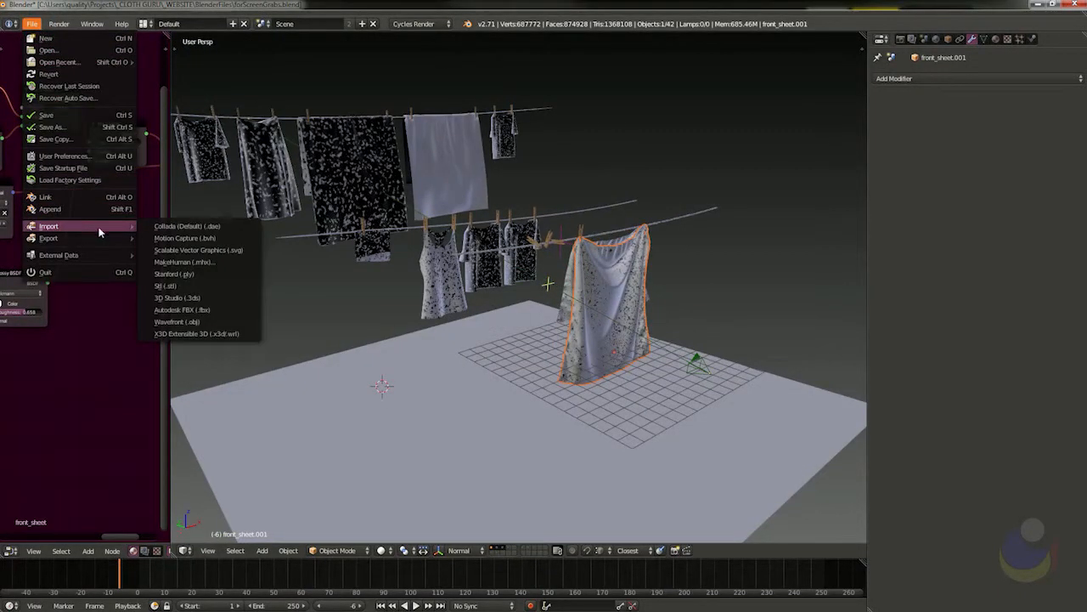
click(206, 322)
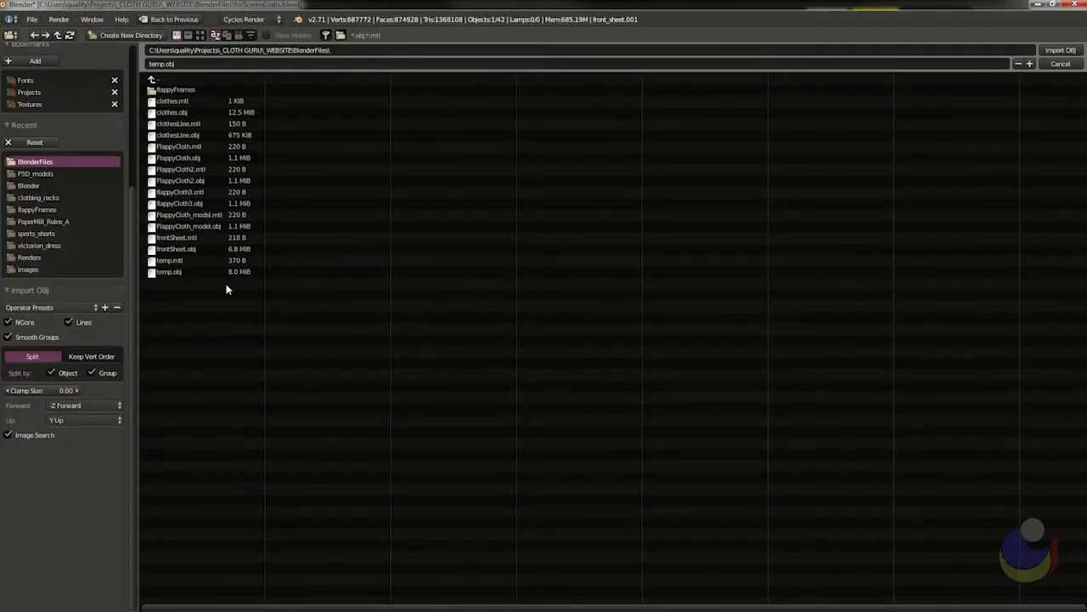
click(194, 273)
click(1053, 51)
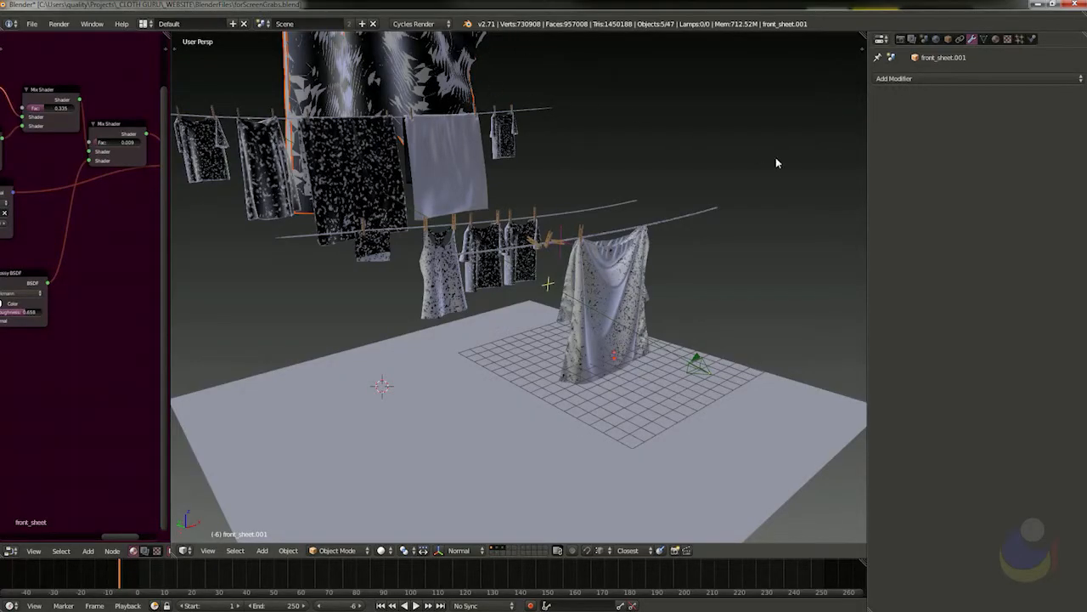
Show the transform properties and scale the imported shirt panel Pattern2D_3057 to 0.01 on all three axes
key(t)
key(t)
key(n)
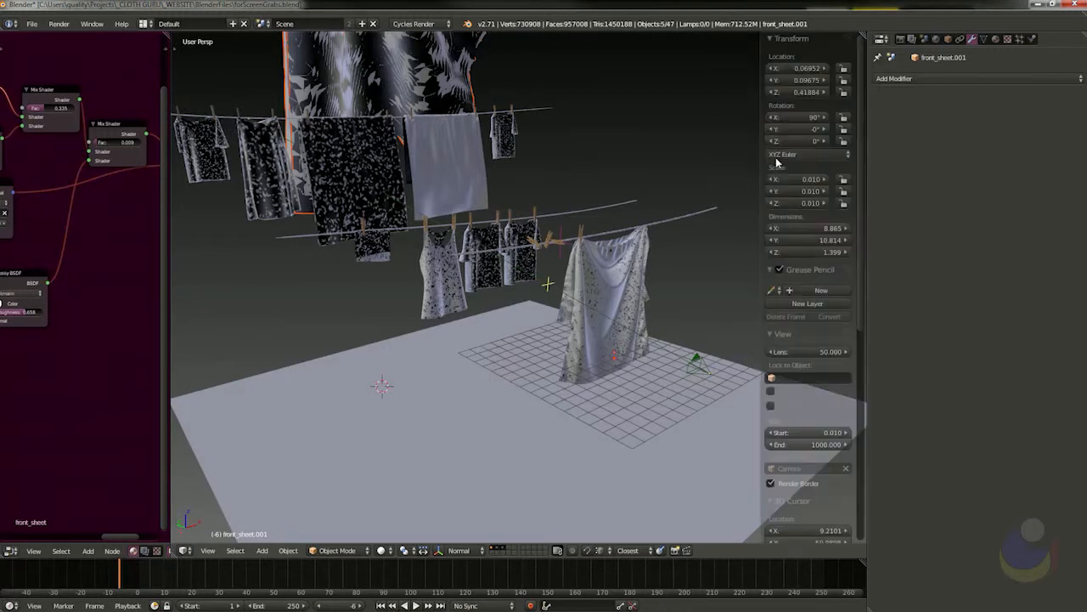
scroll(824, 314, down, 4)
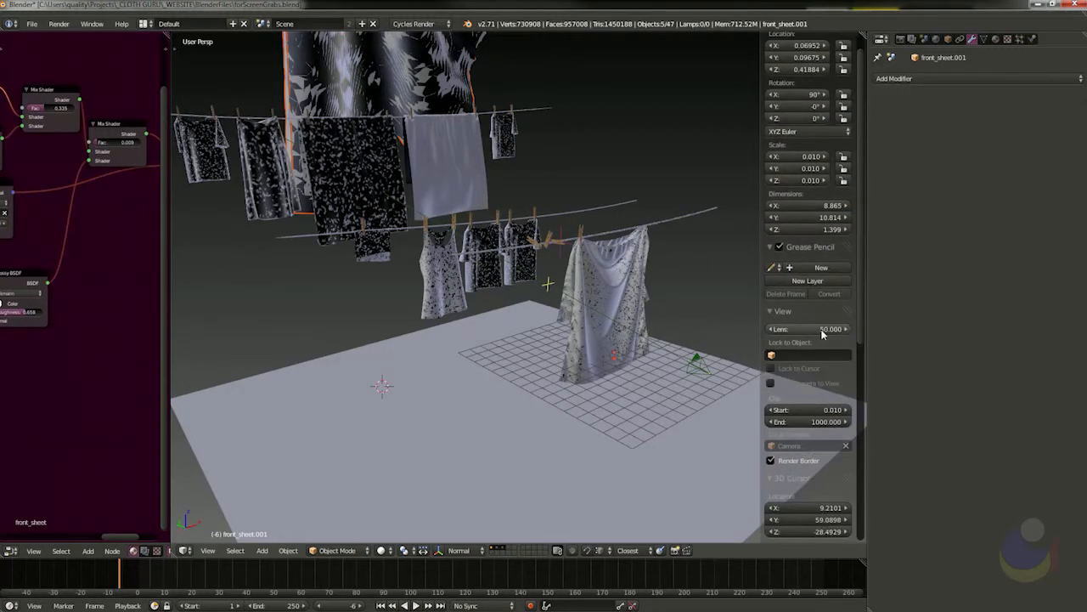
scroll(821, 328, down, 6)
scroll(811, 297, up, 10)
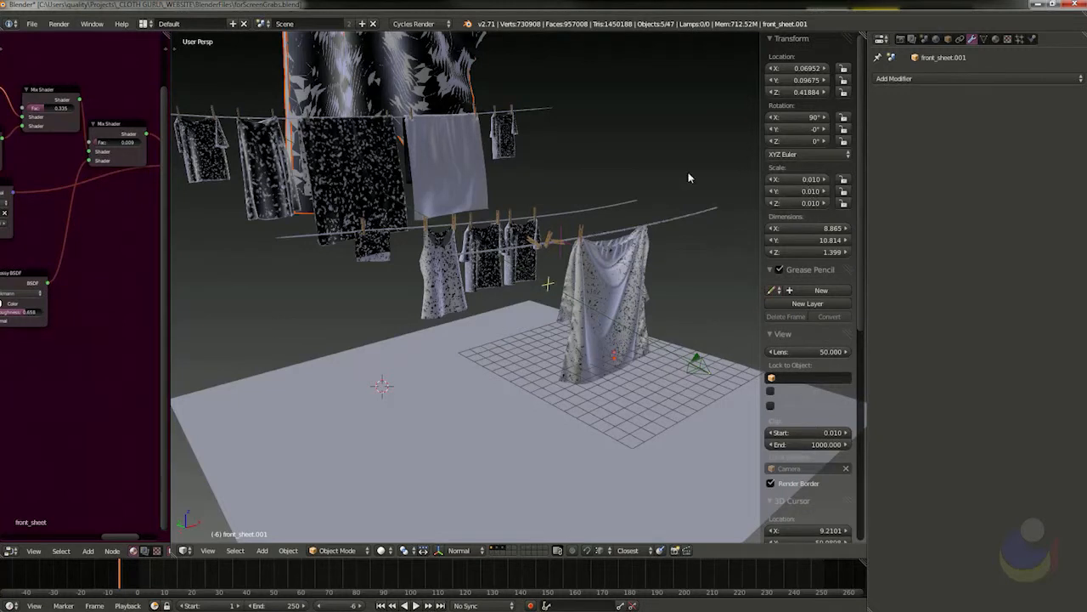
right_click(418, 72)
drag(807, 179, 805, 205)
text(.01)
key(Return)
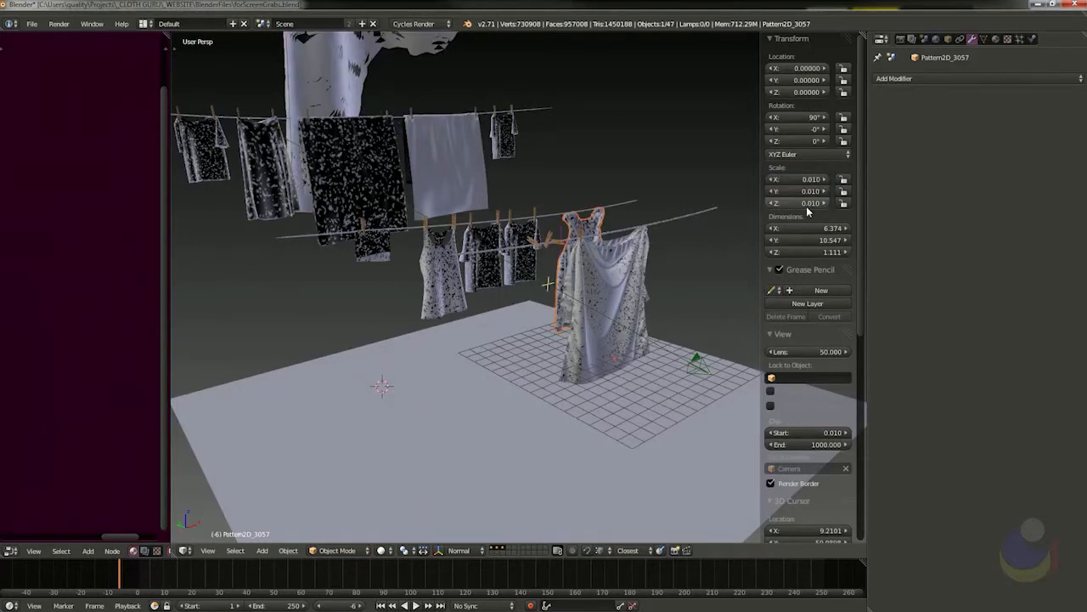
Scale the other large shirt panel, Pattern2D_3058, to 0.01 on X, Y and Z
scroll(584, 251, up, 4)
middle_drag(616, 225, 620, 233)
scroll(573, 222, down, 4)
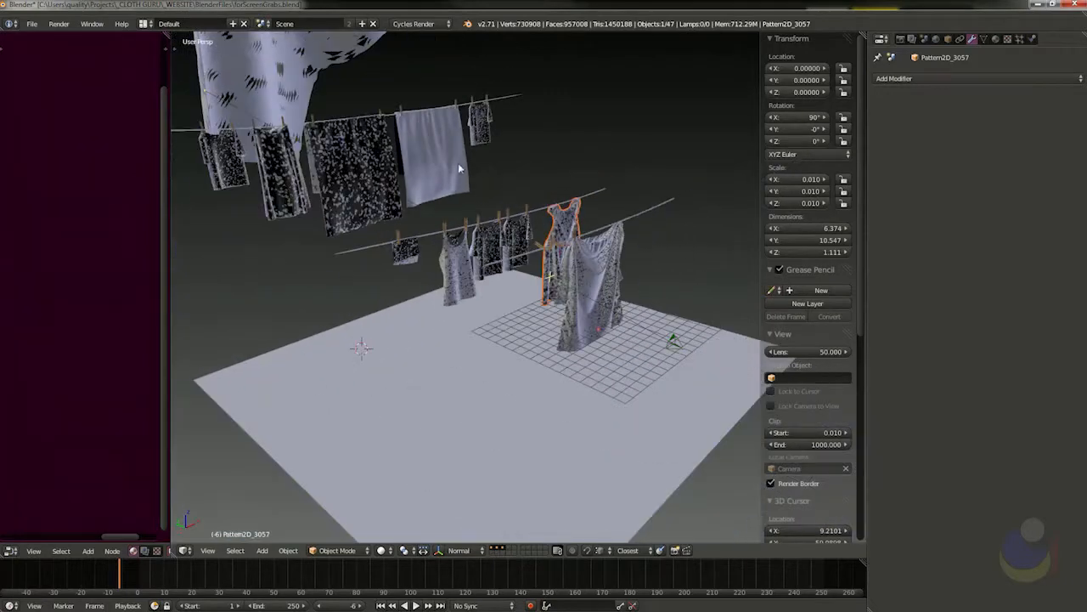
click(308, 80)
drag(803, 179, 799, 201)
text(0.01)
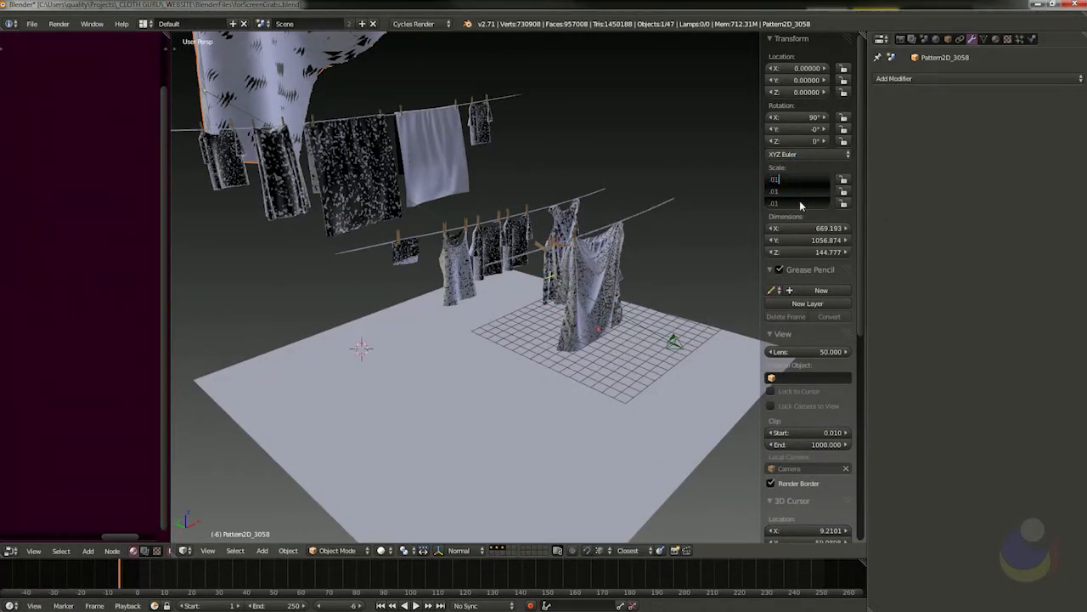
key(Return)
Select both scaled shirt body panels together on the clothesline
scroll(525, 224, up, 4)
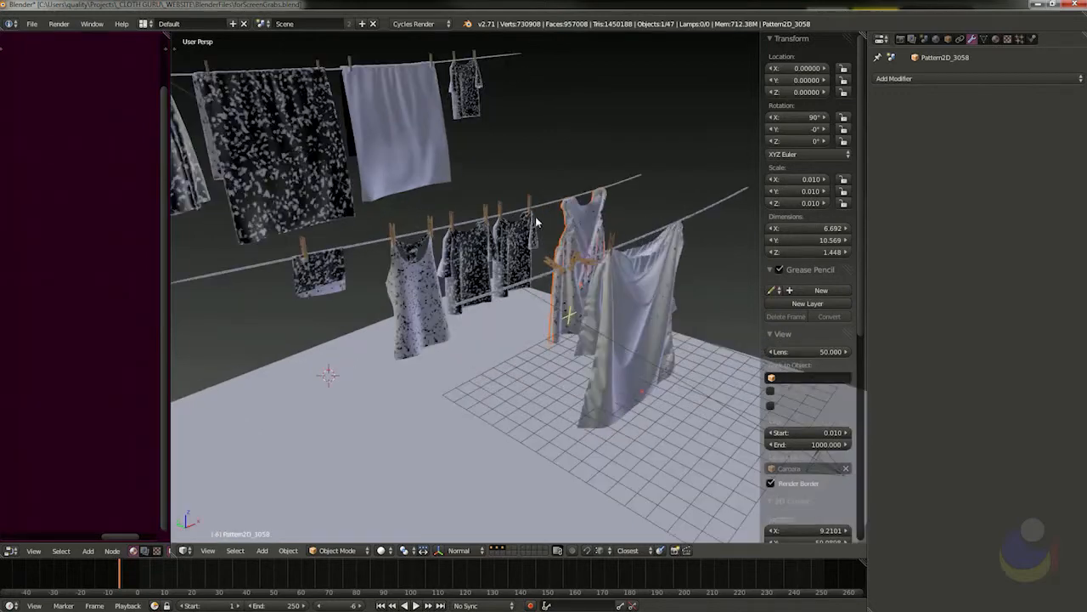
middle_drag(607, 233, 609, 218)
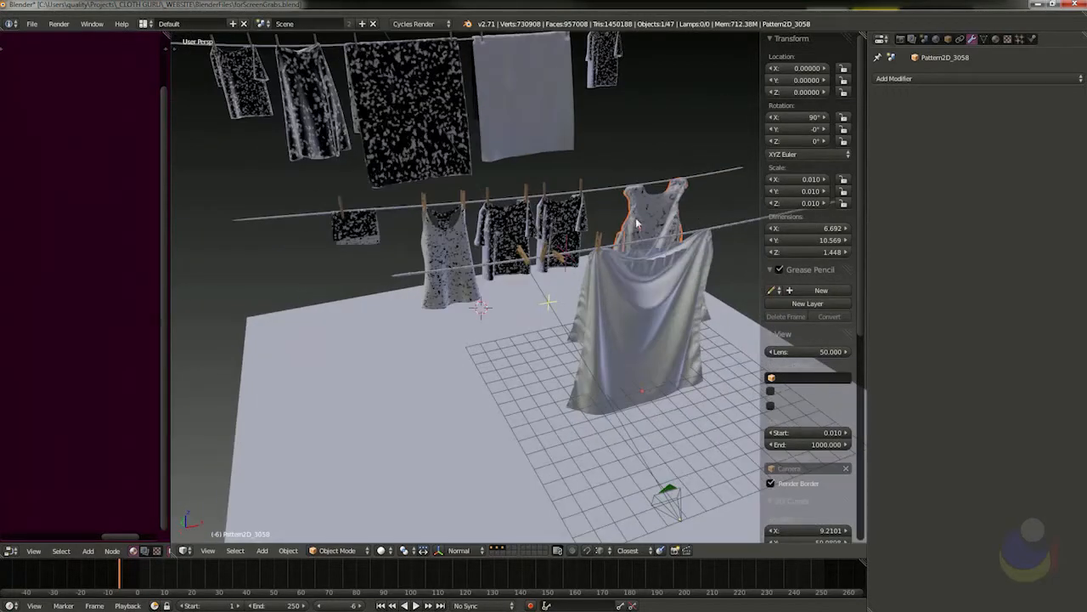
middle_drag(754, 255, 677, 255)
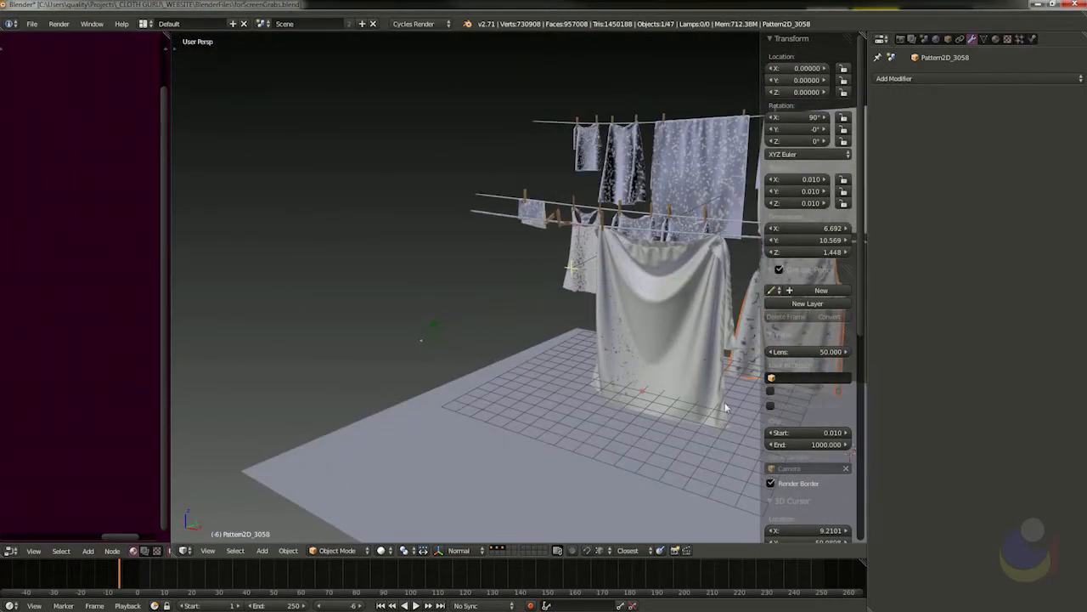
middle_drag(564, 365, 643, 351)
scroll(553, 319, down, 7)
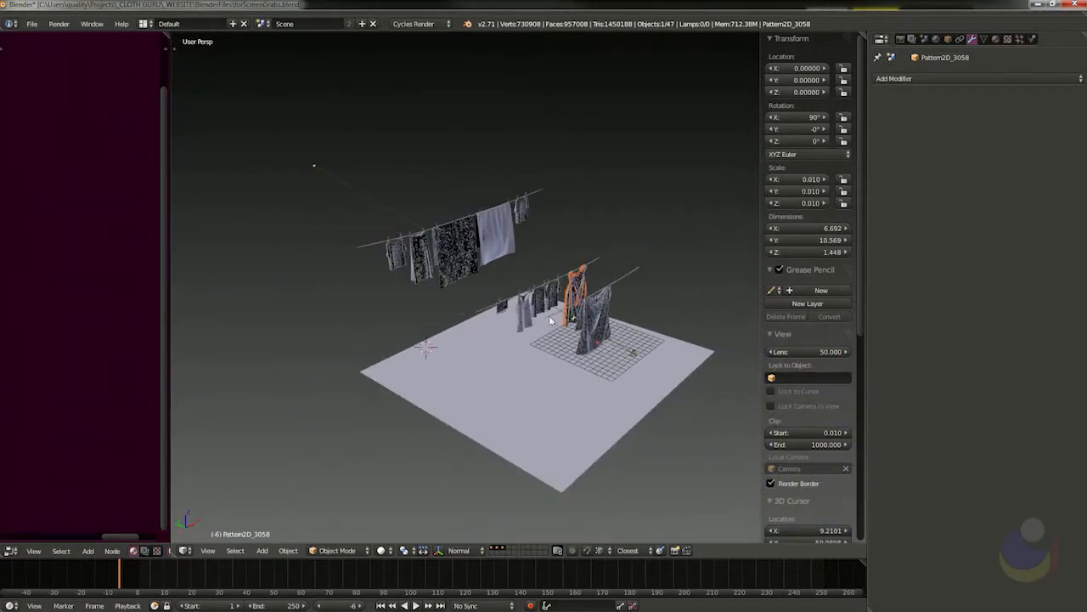
scroll(551, 320, up, 10)
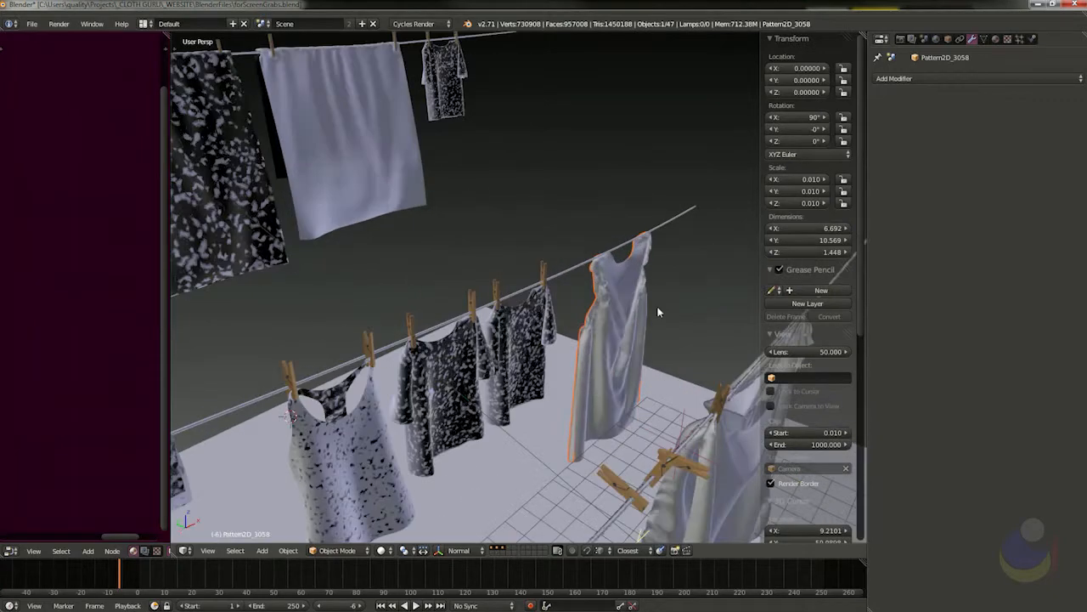
middle_drag(642, 318, 475, 263)
right_click(454, 246)
shift+right_click(432, 255)
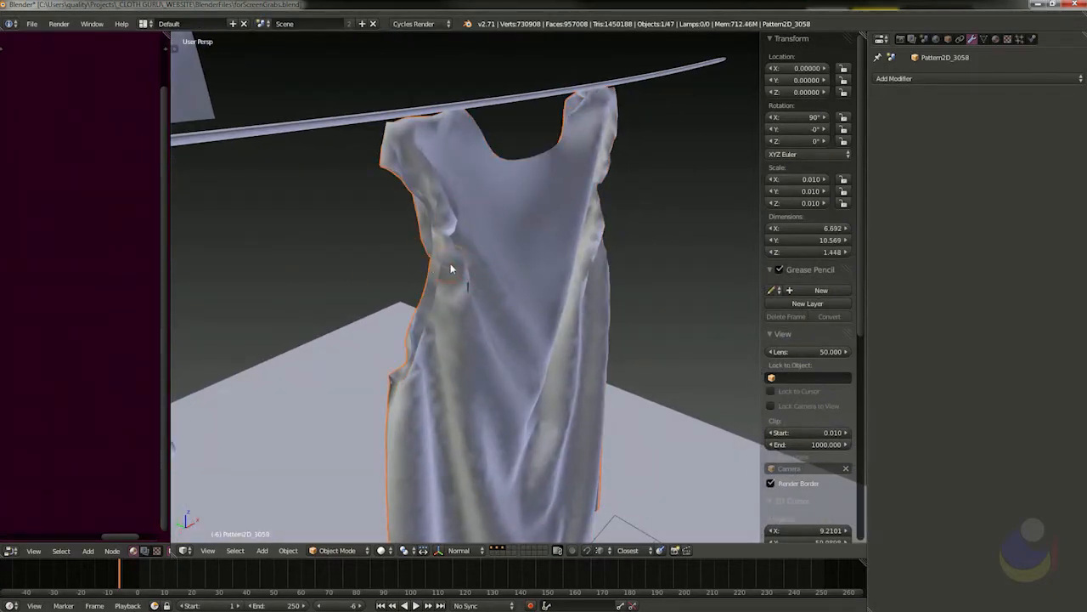
shift+right_click(445, 275)
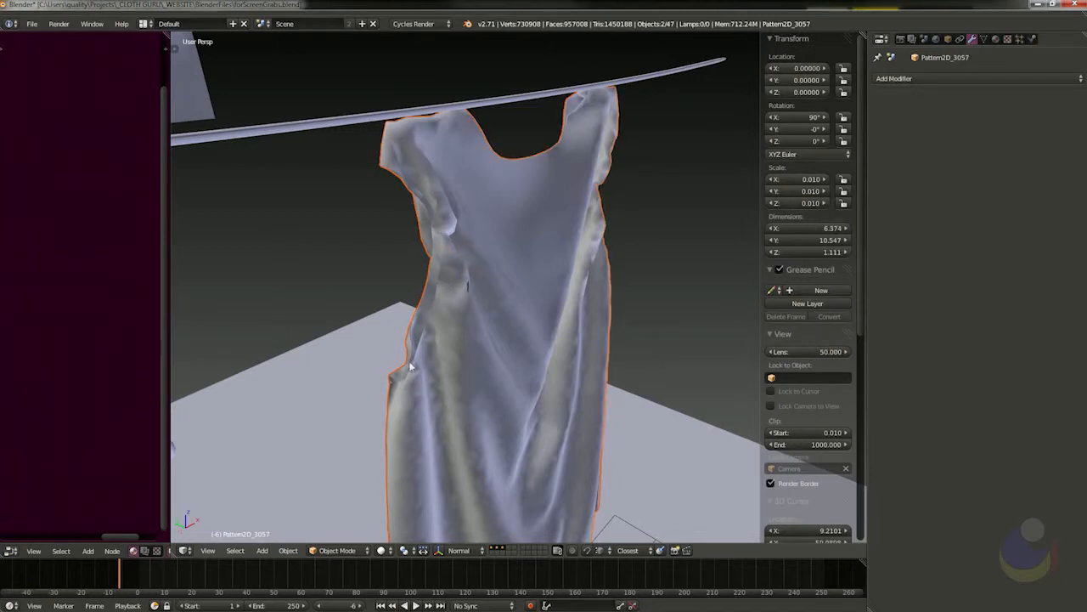
Examine the shirt's side seam up close and its size among the other clothes on the lines
scroll(397, 386, up, 5)
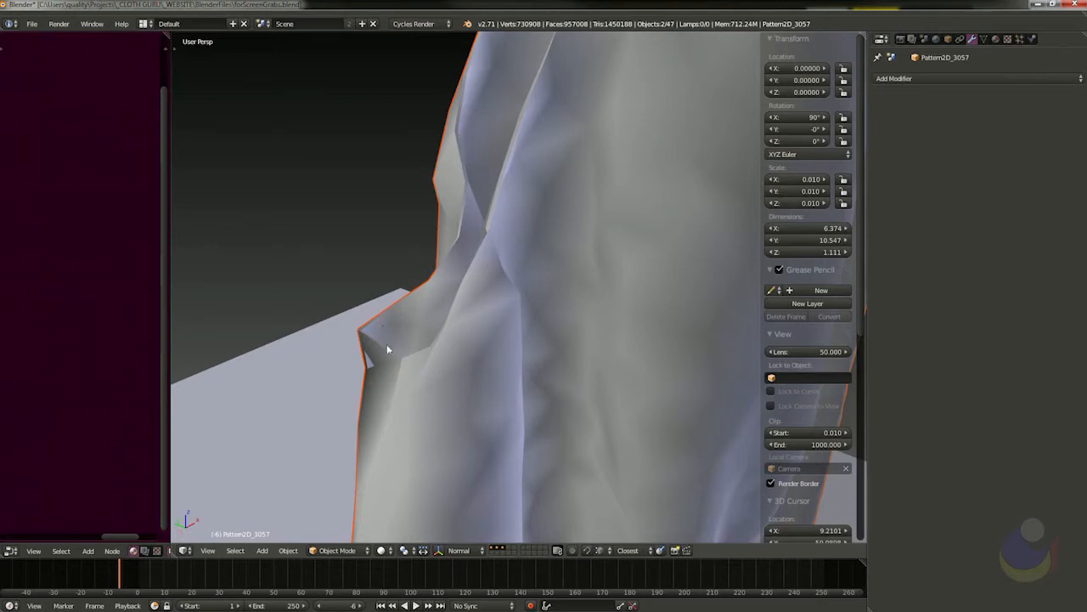
scroll(501, 249, down, 10)
middle_drag(529, 279, 505, 301)
scroll(497, 343, down, 3)
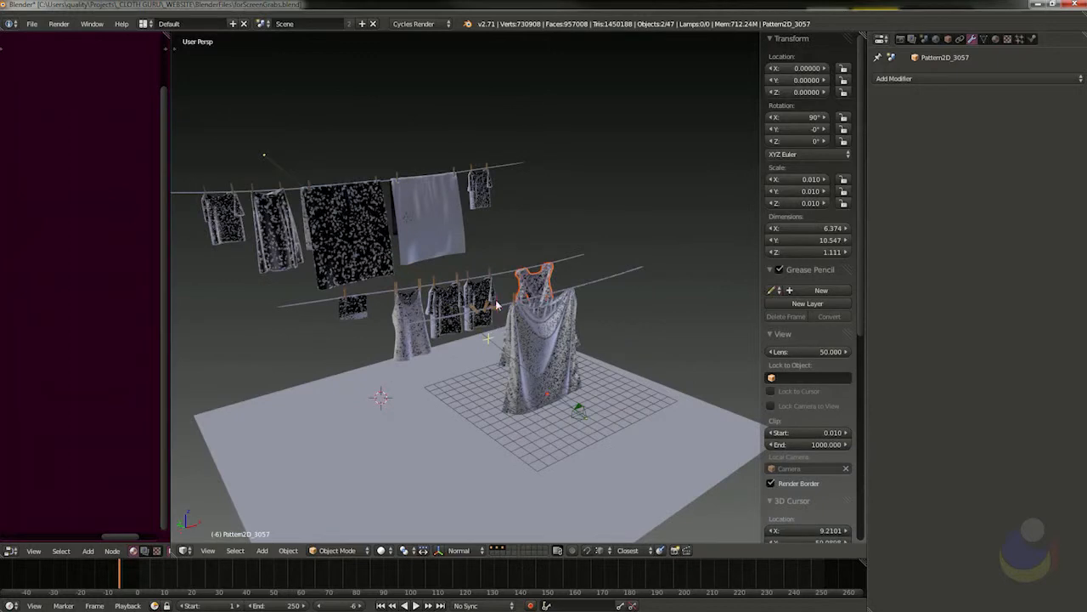